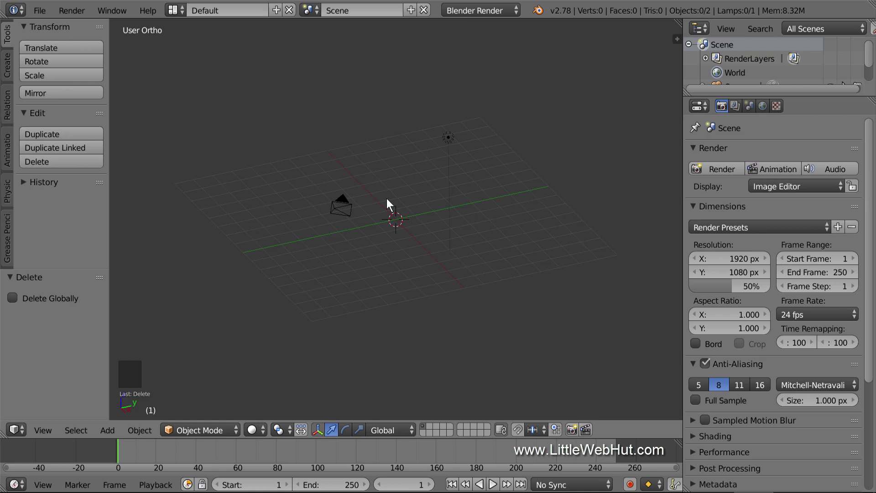
# Add a text object at the scene origin.
pyautogui.hotkey('shift', 'a')
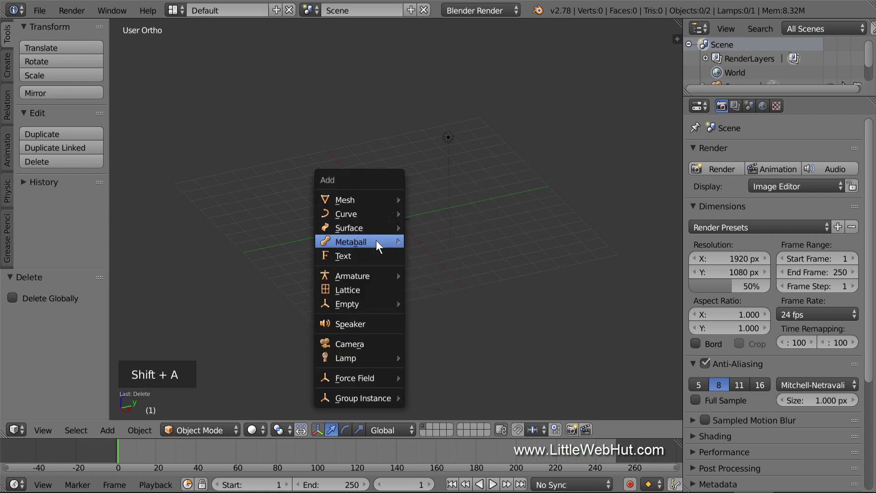
pyautogui.click(372, 256)
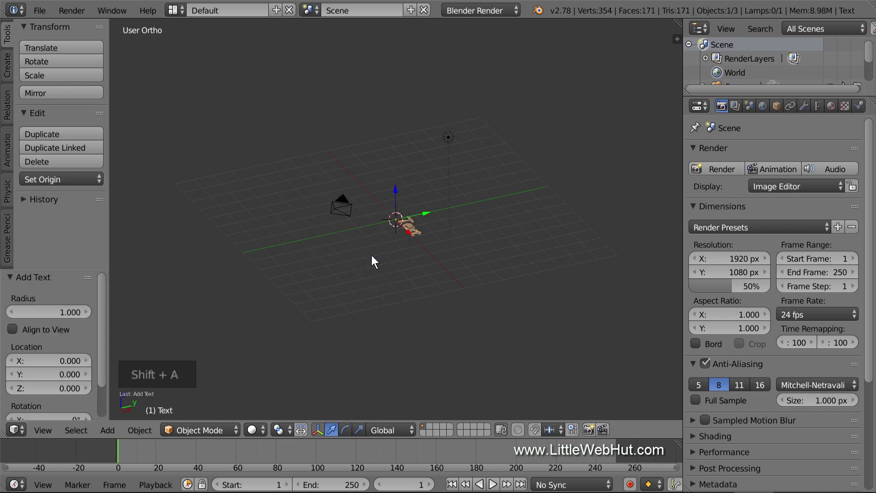
pyautogui.scroll(2, 385, 243)
pyautogui.scroll(7, 385, 243)
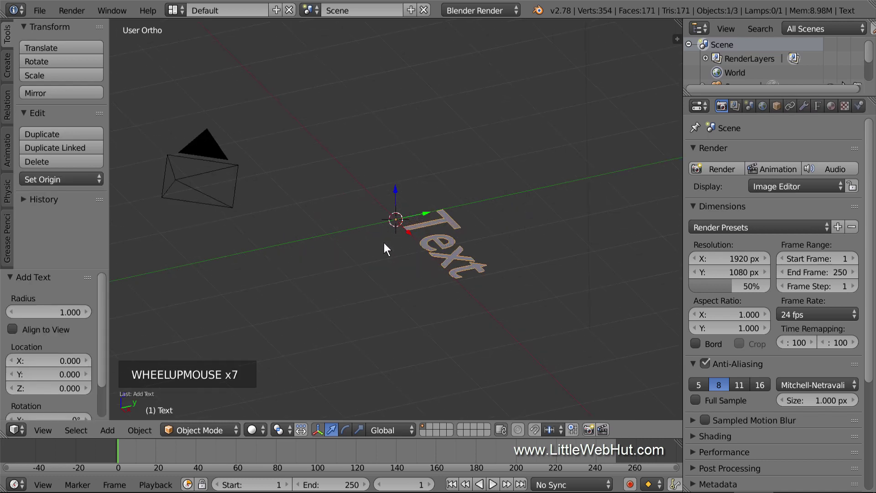
# Rotate the text object 90° about the global X axis so it stands upright.
pyautogui.press('r')
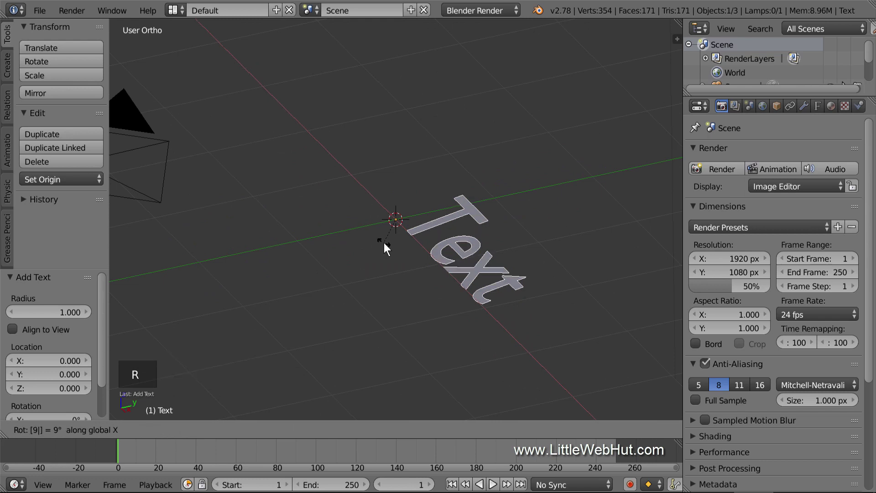
pyautogui.press('x')
pyautogui.press('9')
pyautogui.press('0')
pyautogui.press('Return')
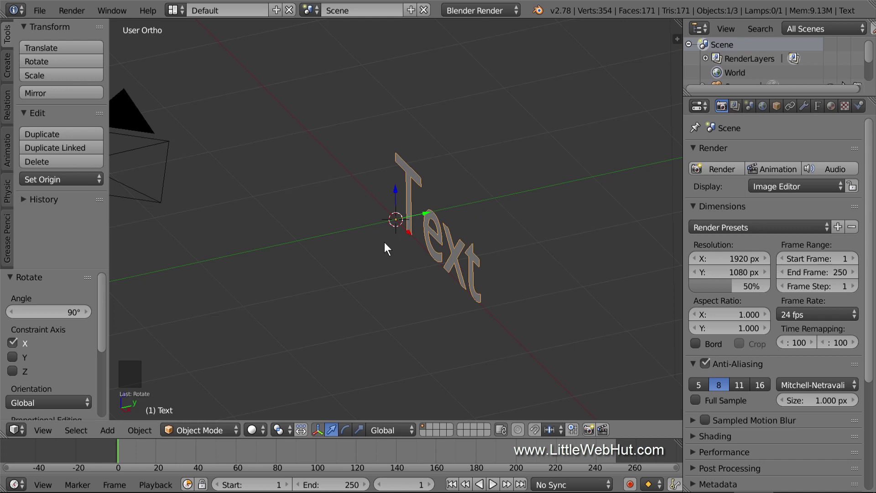
# Replace the text object's default wording with "Blender" and return to Object Mode.
pyautogui.press('Tab')
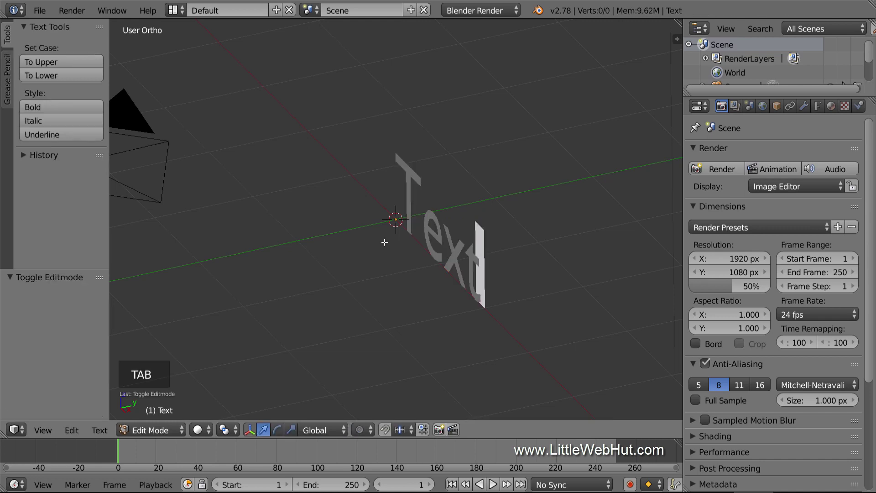
pyautogui.press('BackSpace')
pyautogui.press('BackSpace')
pyautogui.press('BackSpace')
pyautogui.press('BackSpace')
pyautogui.press('BackSpace')
pyautogui.press('BackSpace')
pyautogui.write('Blender')
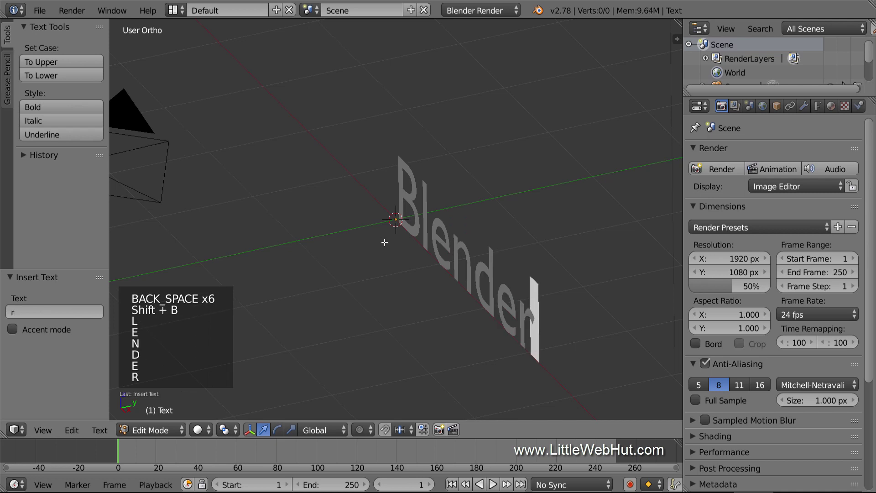
pyautogui.press('Tab')
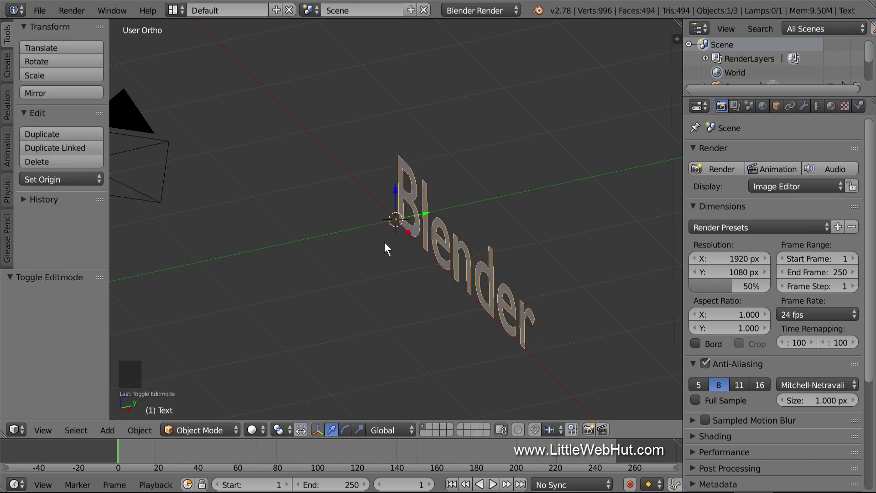
# Add a Solidify modifier to the Blender text object, keeping its default settings.
pyautogui.moveTo(385, 242); pyautogui.dragTo(357, 273, button='middle')
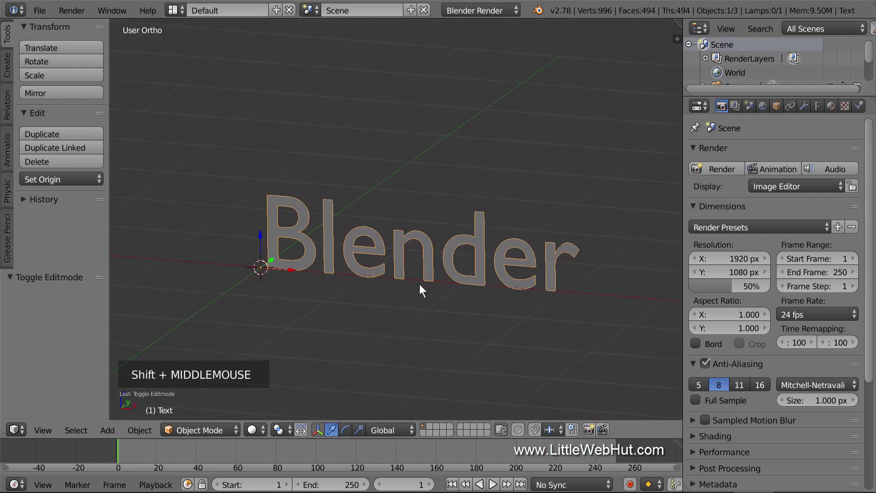
pyautogui.scroll(2, 422, 284)
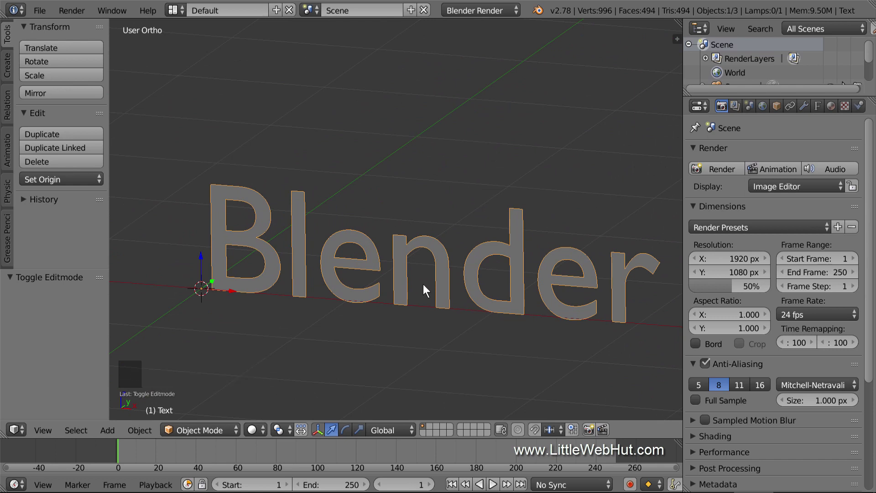
pyautogui.click(818, 106)
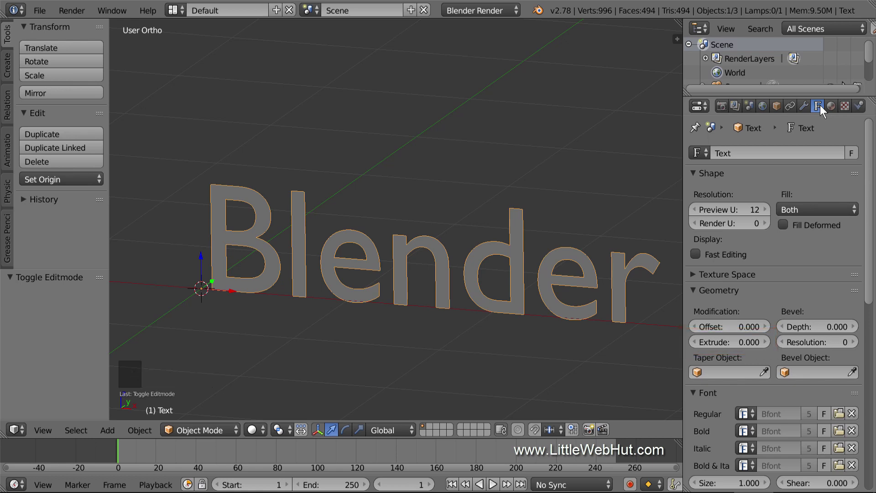
pyautogui.click(805, 106)
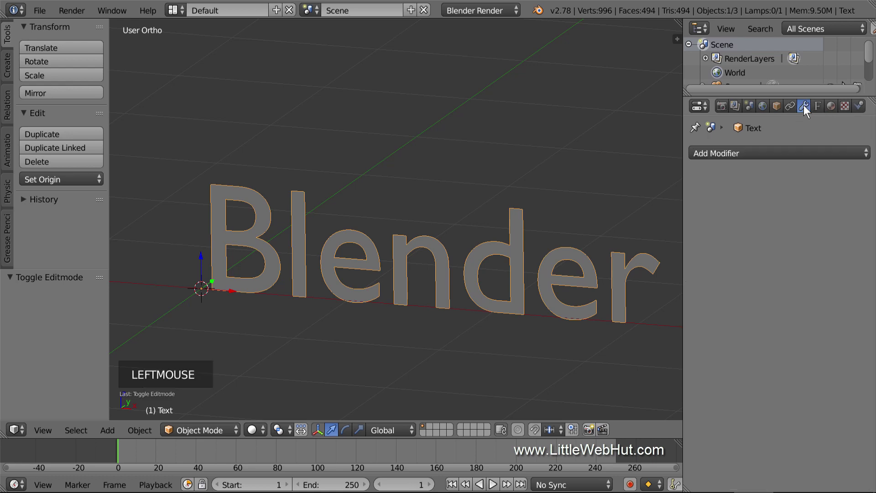
pyautogui.click(784, 152)
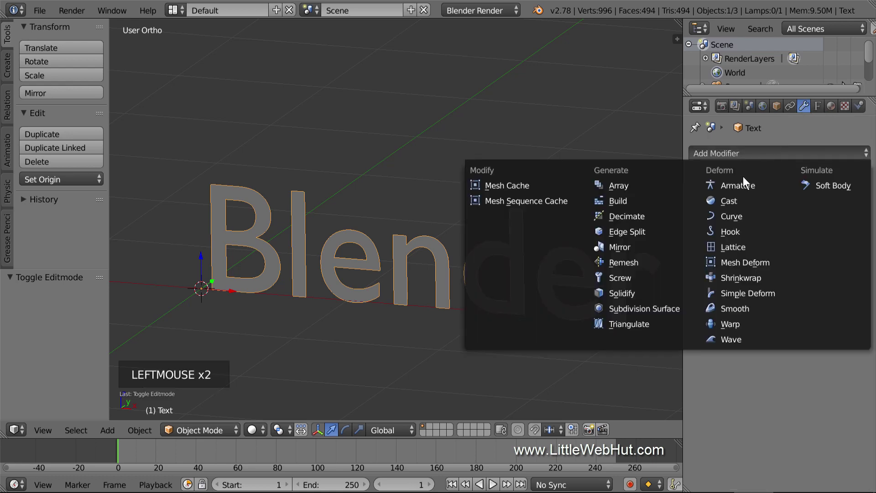
pyautogui.click(649, 295)
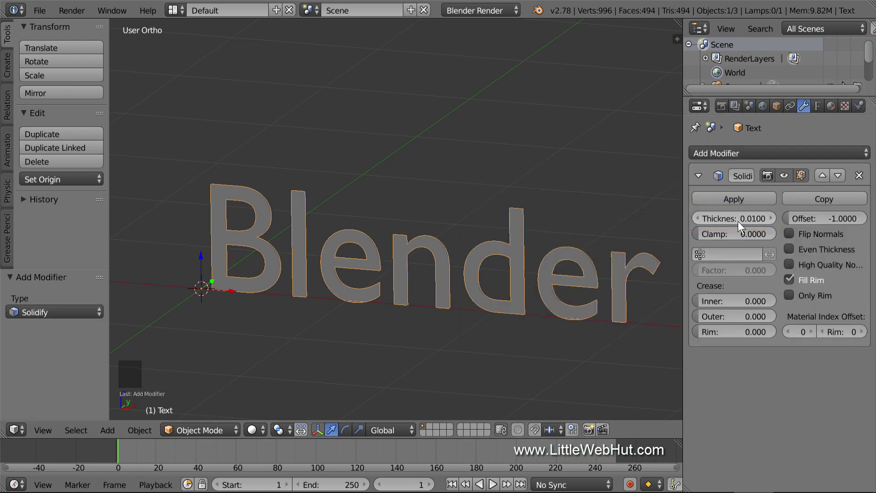
# Add a Remesh modifier after Solidify and turn off Remove Disconnected Pieces.
pyautogui.click(767, 156)
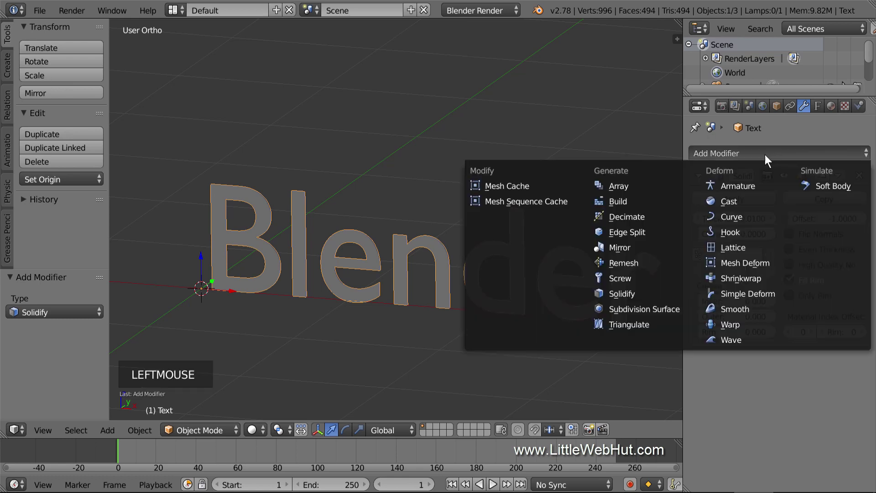
pyautogui.click(652, 263)
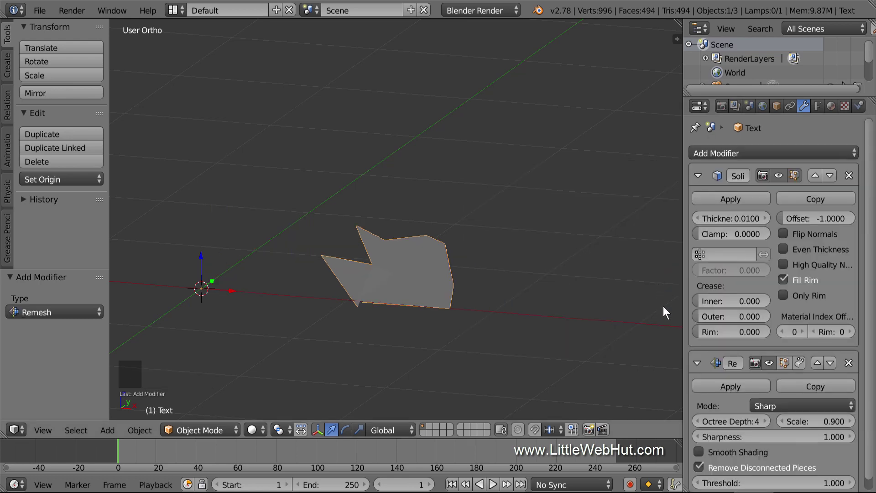
pyautogui.click(699, 467)
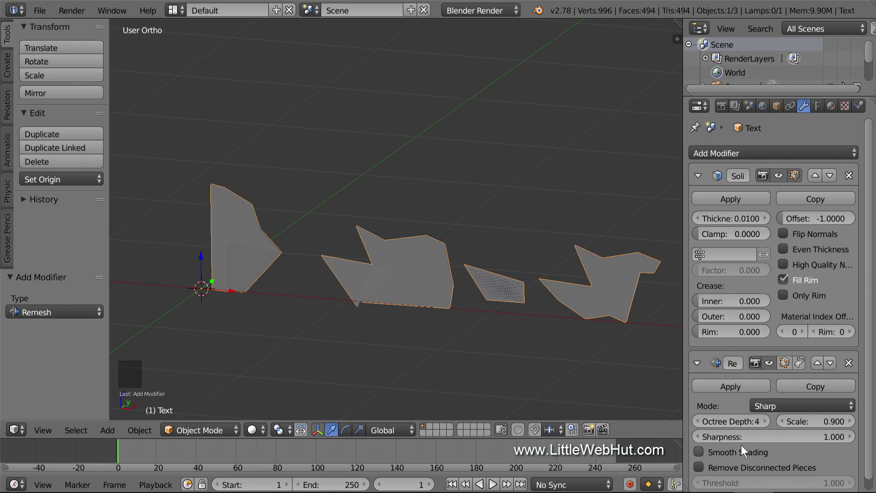
# Set the Remesh modifier's octree depth to 8 and enable Smooth Shading.
pyautogui.click(765, 420)
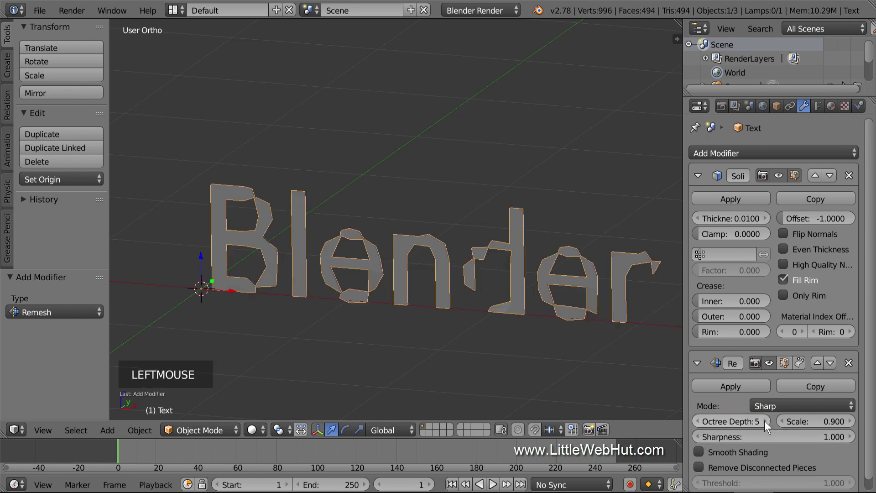
pyautogui.click(765, 421)
pyautogui.click(764, 420)
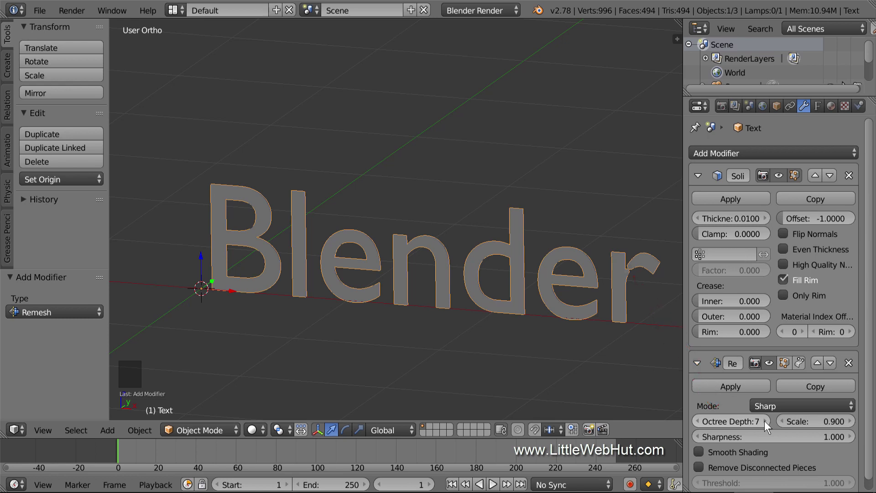
pyautogui.click(765, 421)
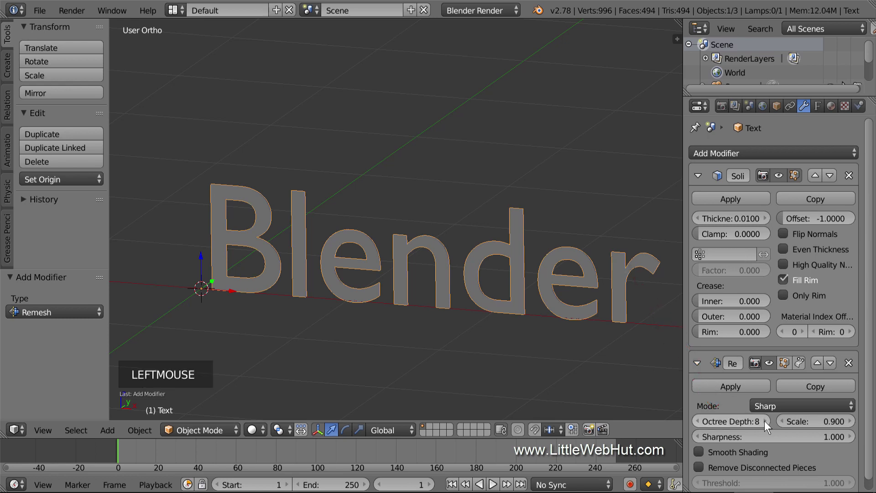
pyautogui.click(699, 452)
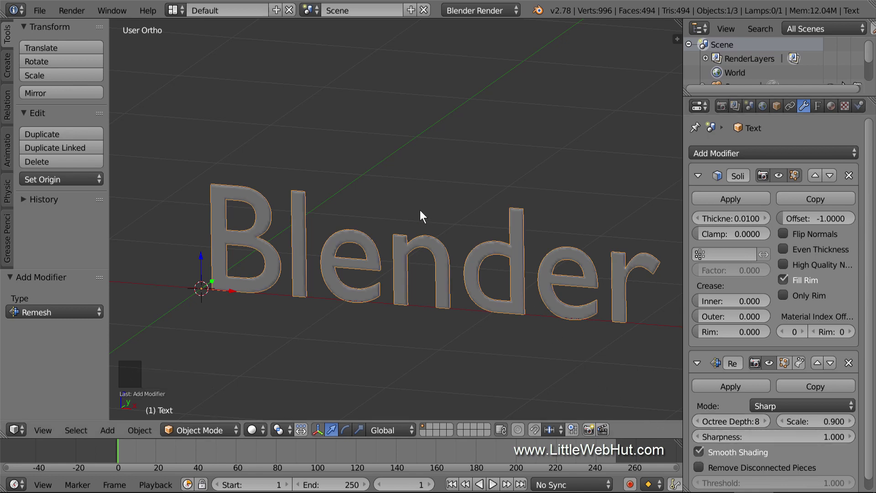
# Add an Array modifier to the text and switch it from Relative Offset to Constant Offset.
pyautogui.scroll(-3, 419, 211)
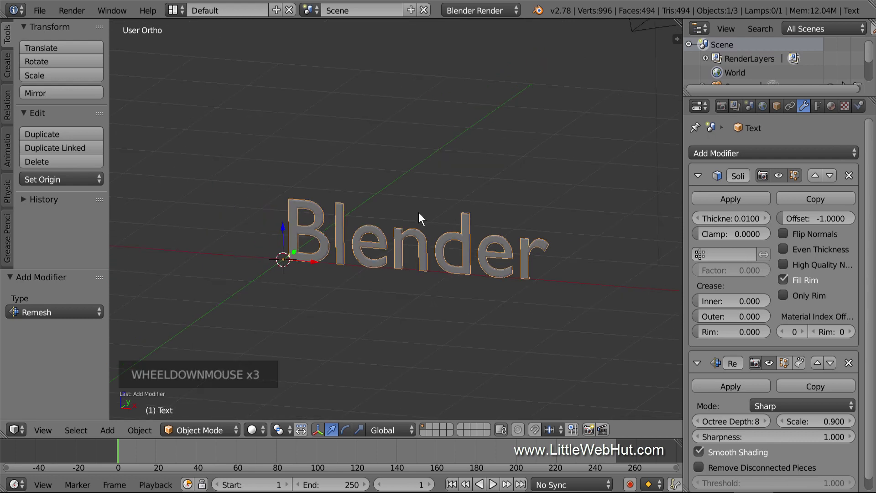
pyautogui.click(762, 153)
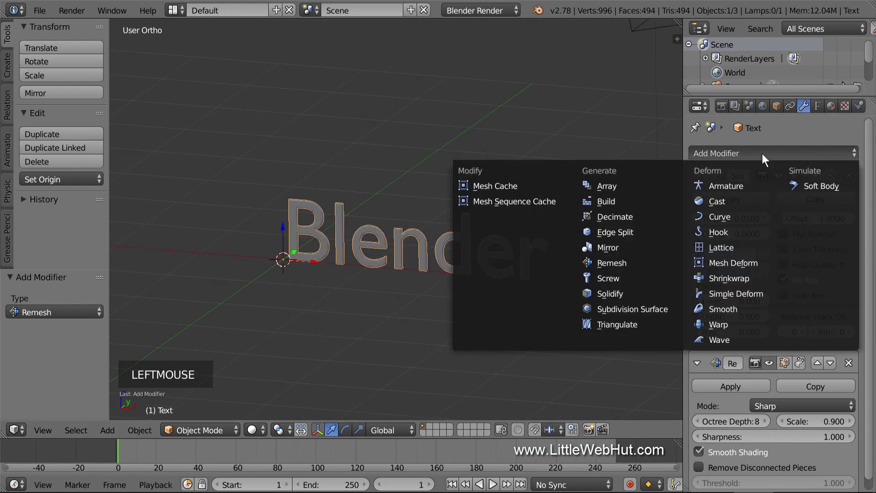
pyautogui.click(633, 184)
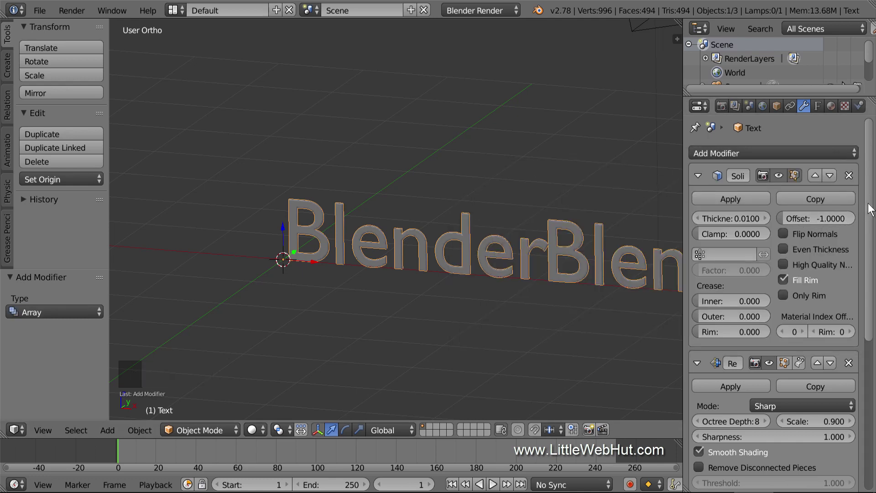
pyautogui.moveTo(868, 209); pyautogui.dragTo(868, 381)
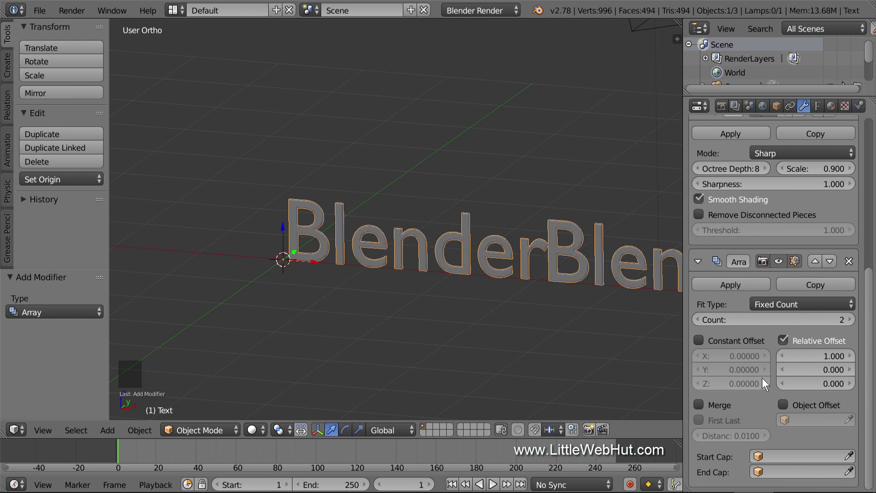
pyautogui.click(782, 340)
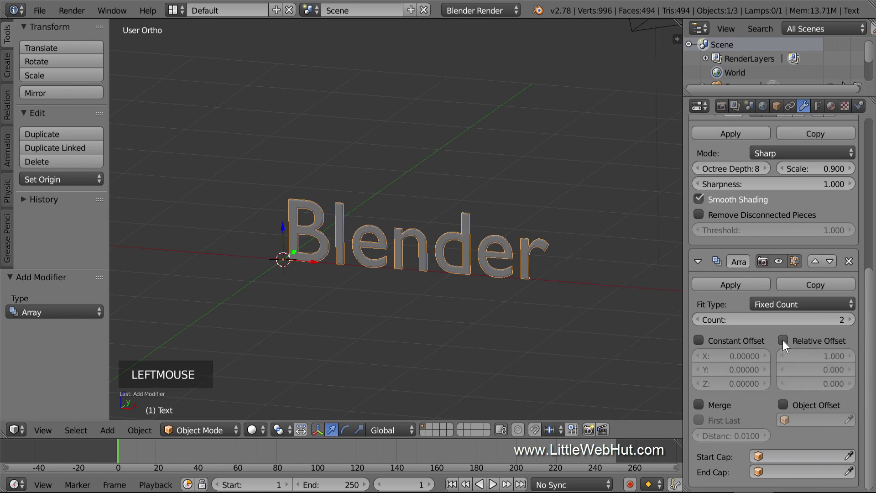
pyautogui.click(699, 340)
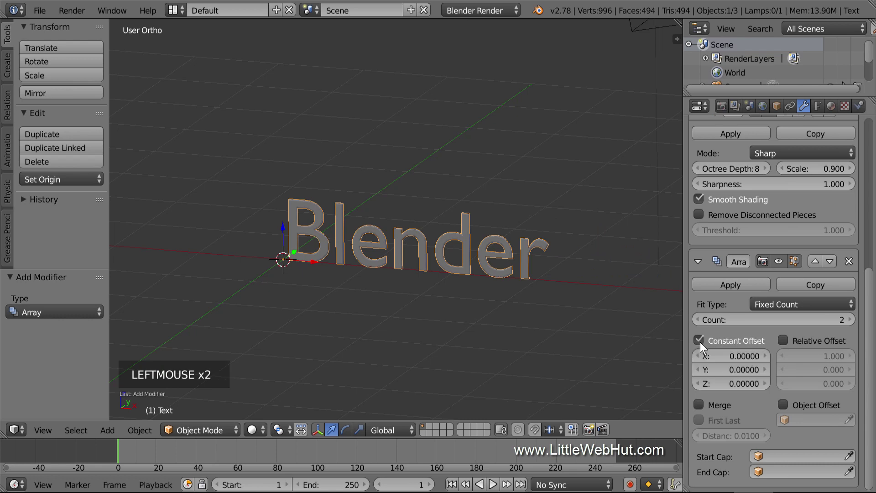
# Set the Array modifier's constant Z offset to 0.01 and its fixed count to 10.
pyautogui.click(729, 382)
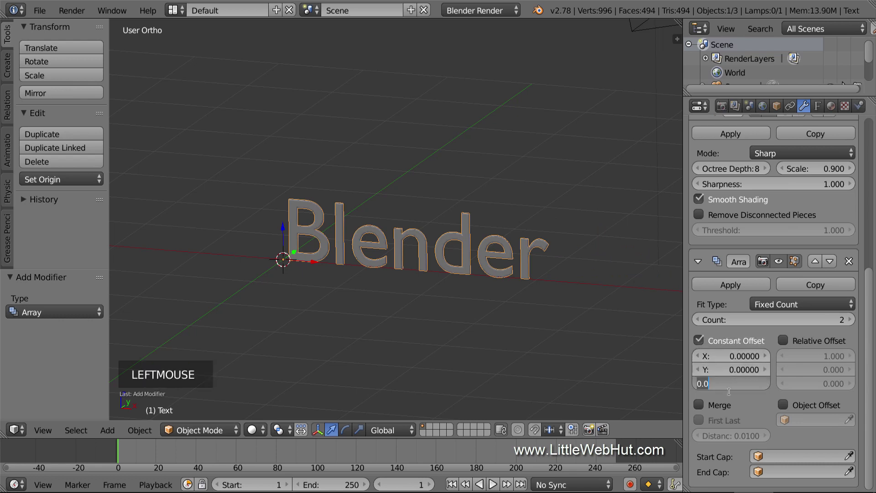
pyautogui.write('.01')
pyautogui.press('Return')
pyautogui.click(792, 322)
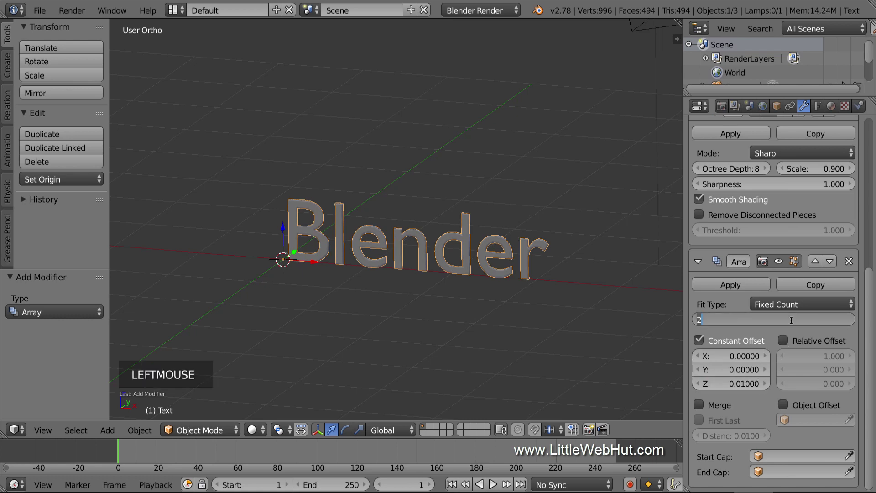
pyautogui.write('10')
pyautogui.press('Return')
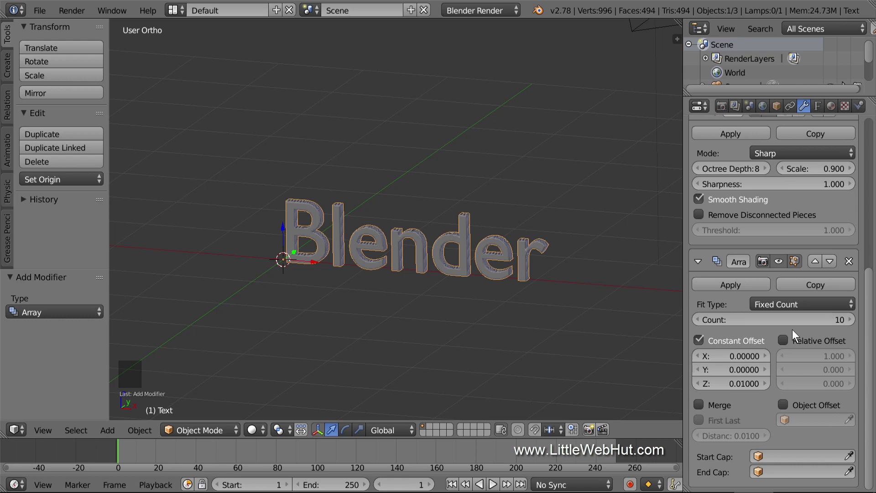
# Create a new material for the text and switch the render engine to Cycles Render.
pyautogui.click(832, 106)
pyautogui.click(785, 198)
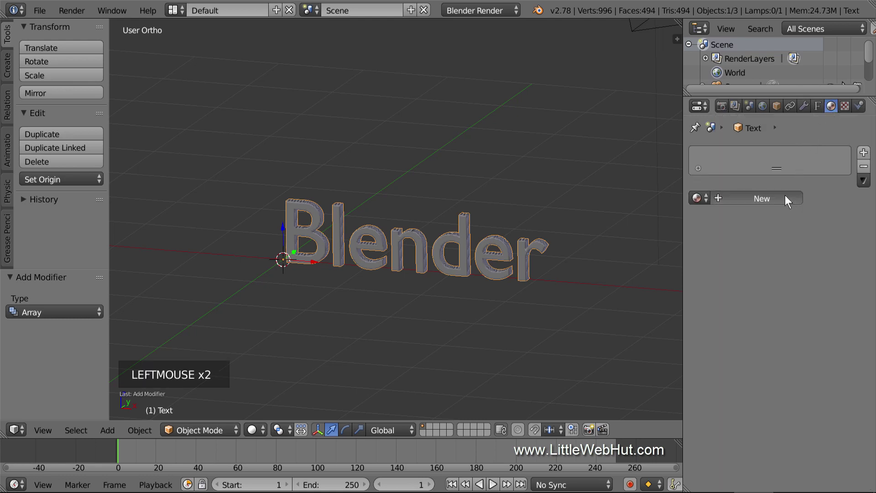
pyautogui.click(515, 10)
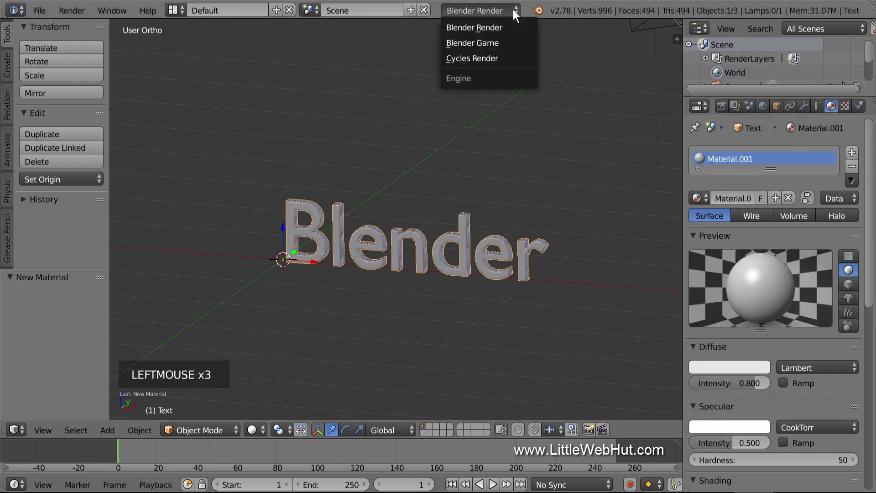
pyautogui.click(509, 58)
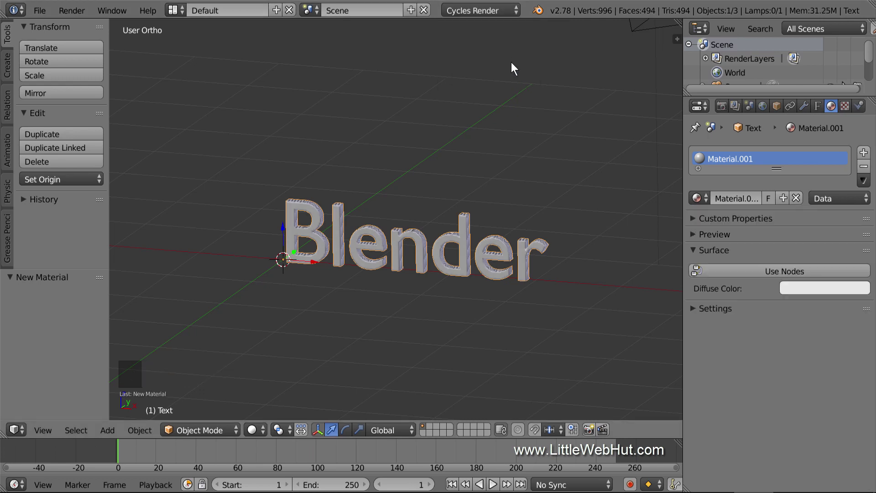
# Enable nodes for the text's material and set its surface shader to Glossy BSDF.
pyautogui.click(741, 265)
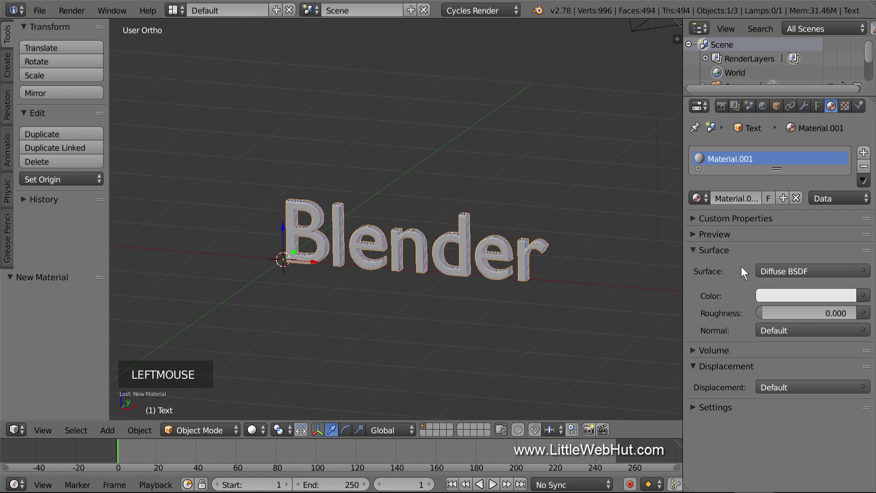
pyautogui.click(799, 271)
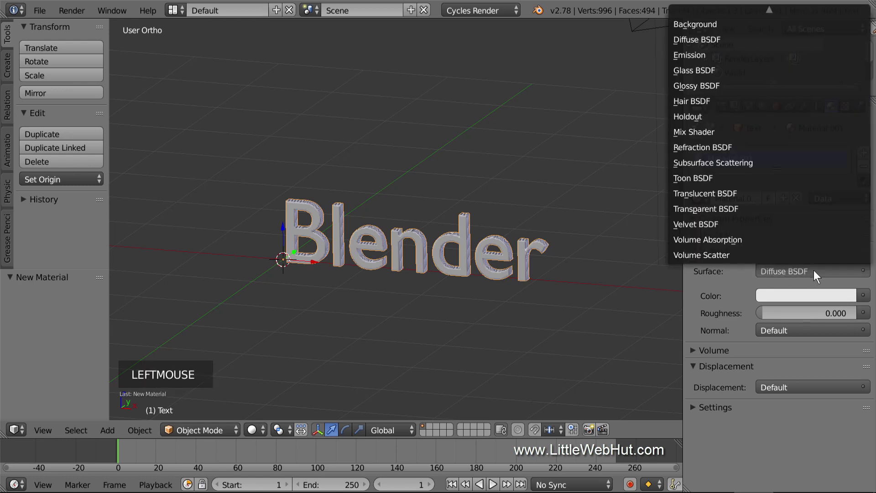
pyautogui.click(738, 85)
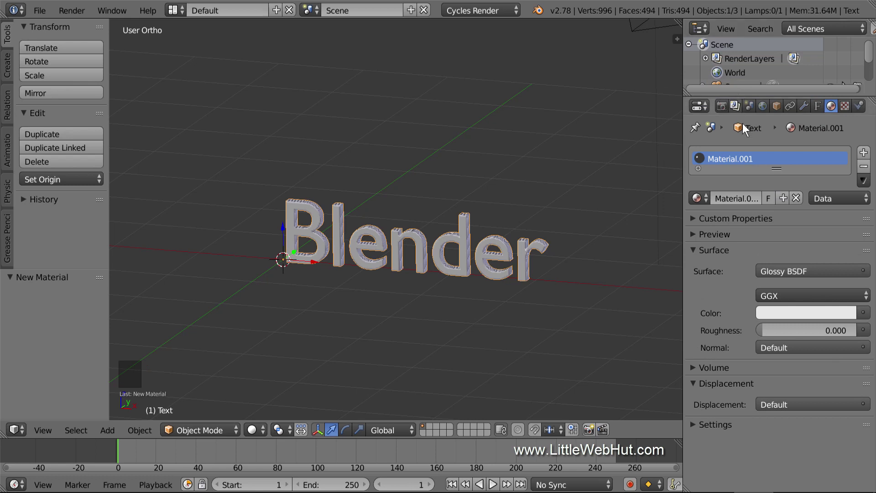
# Set the glossy shader's color to hex 858585.
pyautogui.click(787, 312)
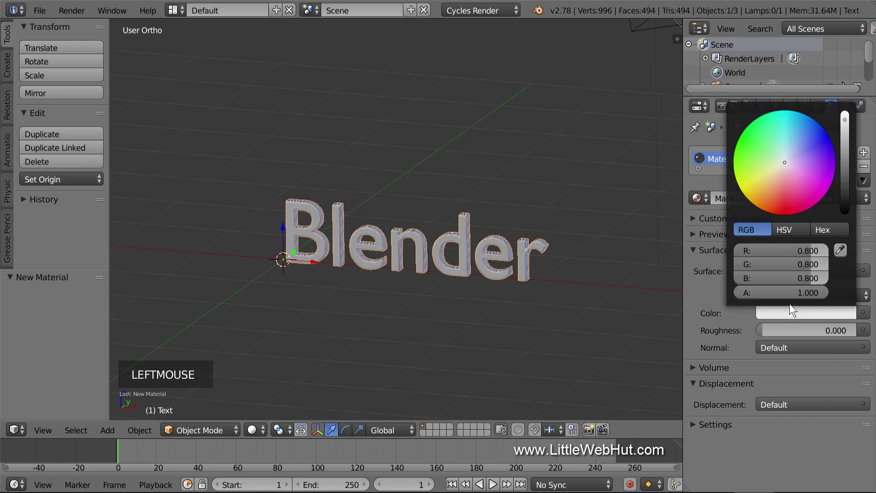
pyautogui.click(822, 230)
pyautogui.click(772, 250)
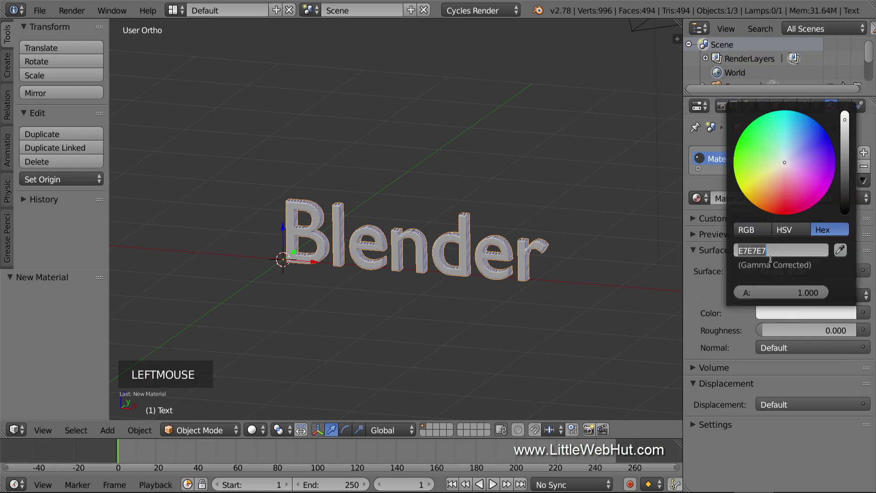
pyautogui.write('858')
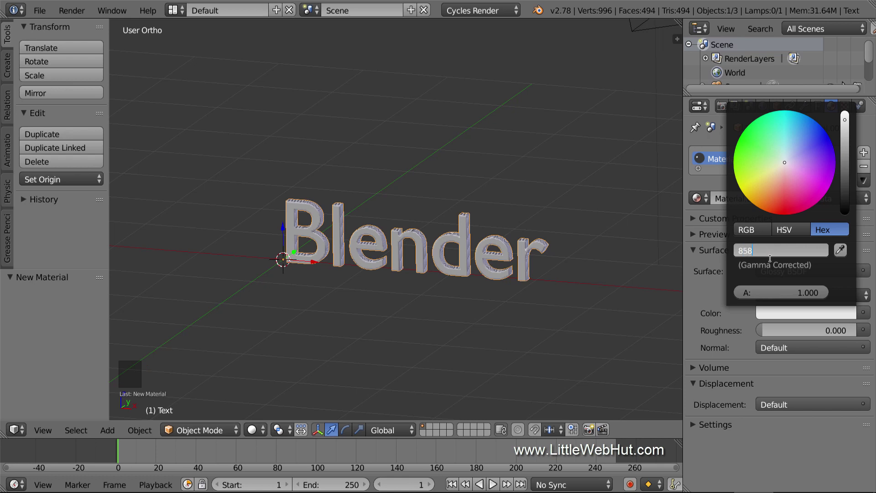
pyautogui.write('585')
pyautogui.press('Return')
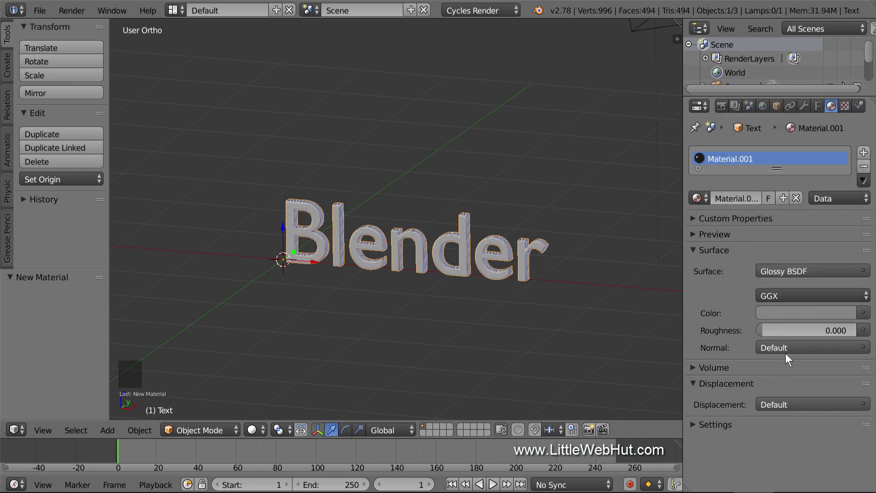
# Set the glossy shader's roughness to 0.05.
pyautogui.click(801, 330)
pyautogui.write('.05')
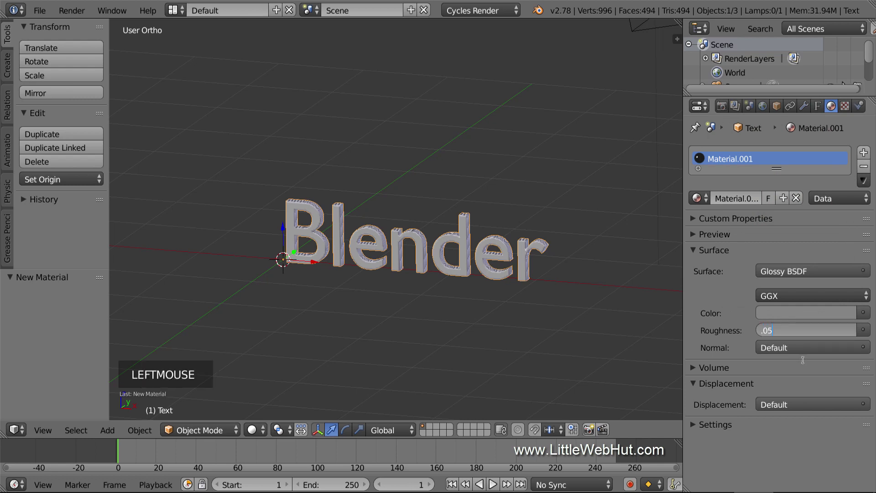
pyautogui.press('Return')
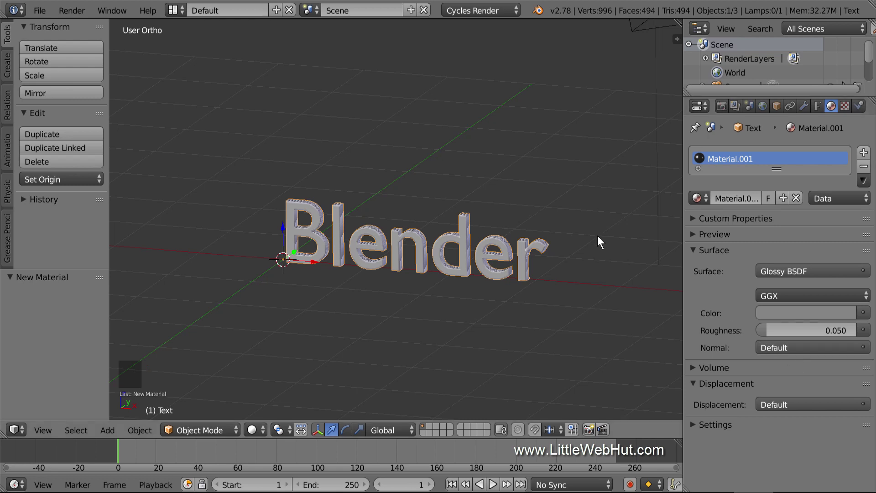
# In top view, move the lamp in front of the text by about -5.03 on X and -3.98 on Y.
pyautogui.press('KP_7')
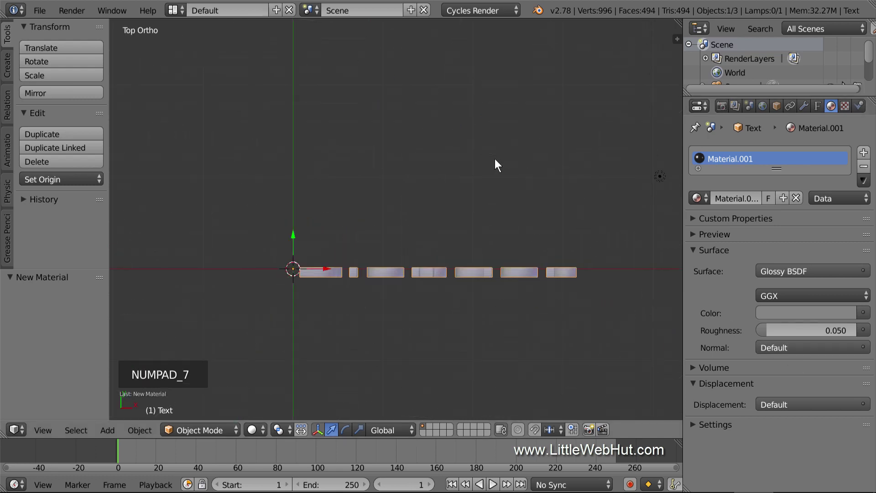
pyautogui.scroll(-2, 494, 160)
pyautogui.scroll(-5, 494, 160)
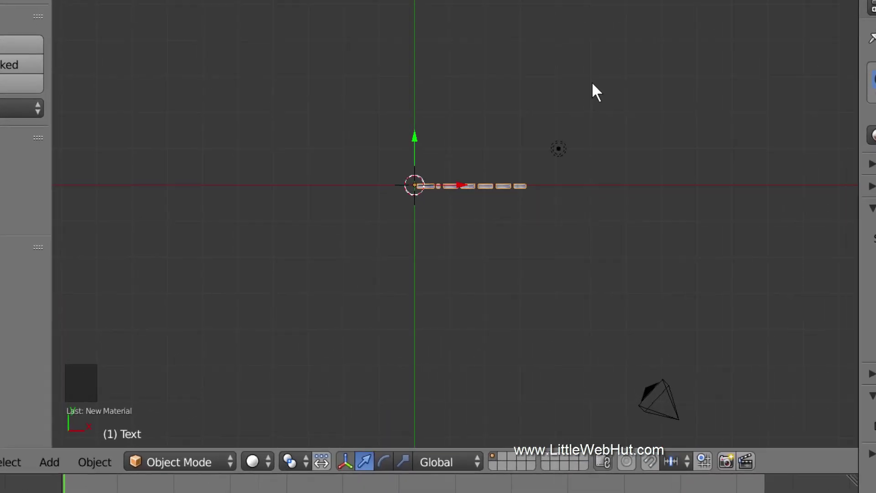
pyautogui.rightClick(637, 97)
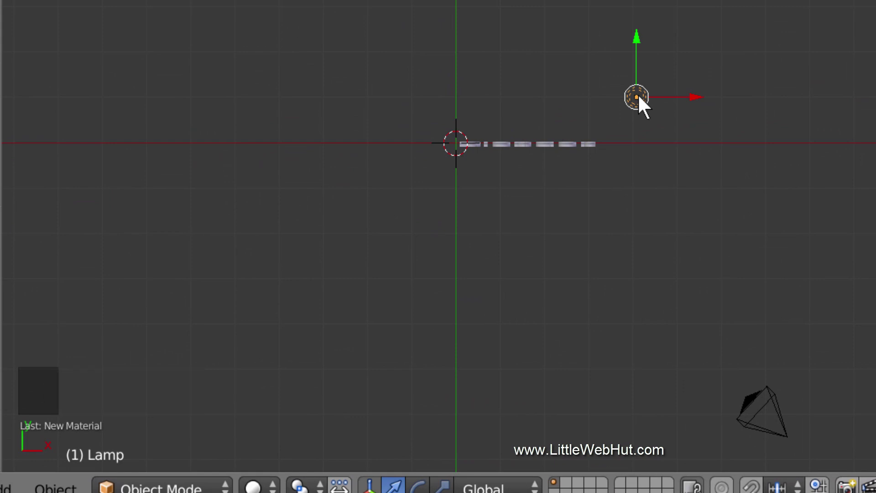
pyautogui.press('g')
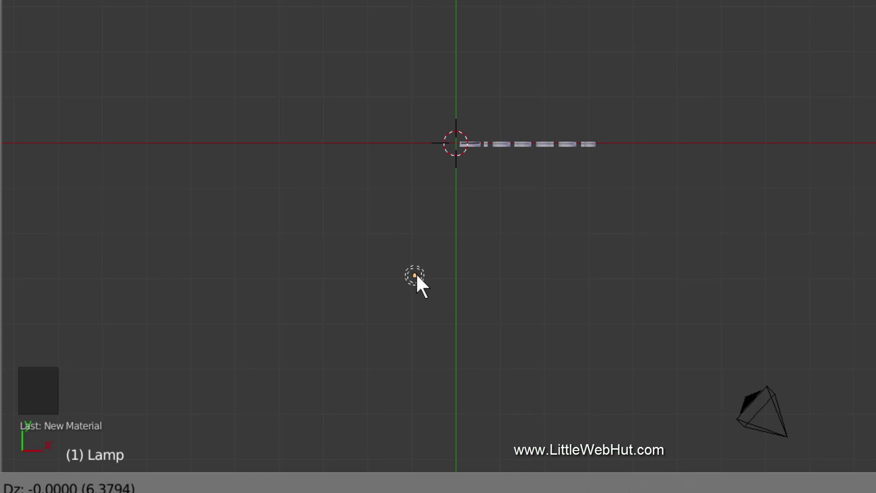
pyautogui.click(416, 277)
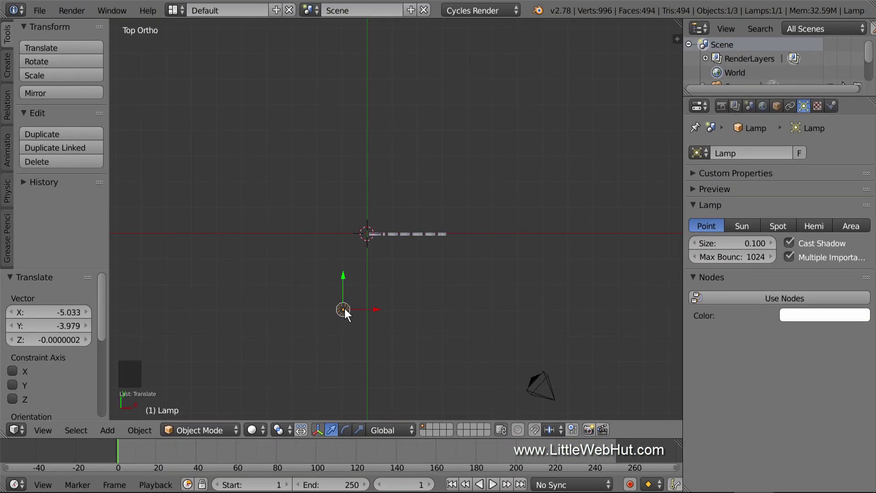
# Switch to front view and set the point lamp's size to 3.
pyautogui.press('KP_1')
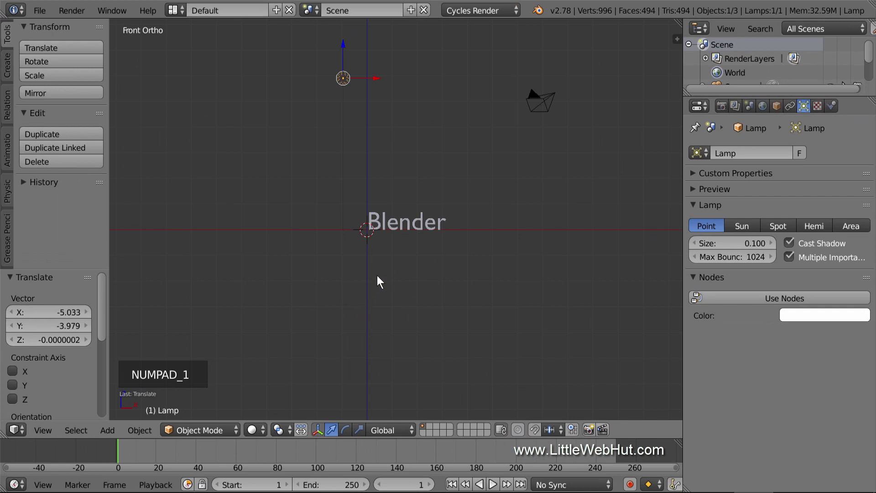
pyautogui.scroll(3, 401, 249)
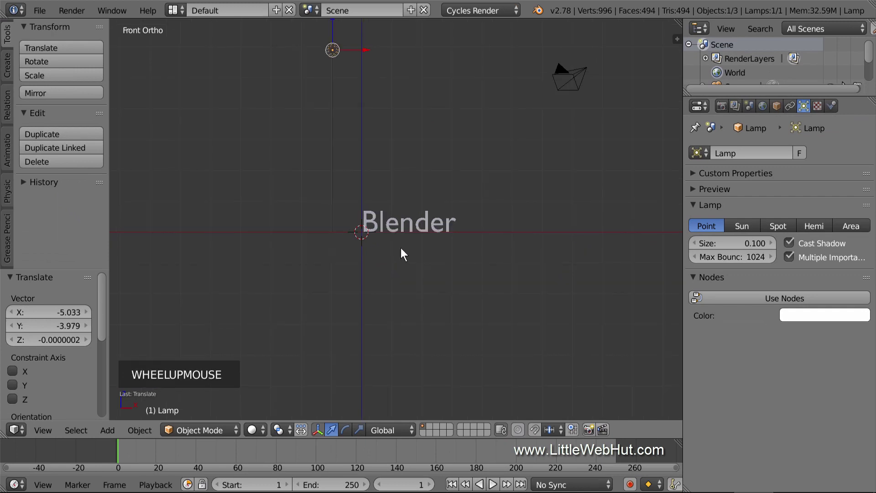
pyautogui.keyDown('shift'); pyautogui.moveTo(404, 248); pyautogui.dragTo(403, 338, button='middle'); pyautogui.keyUp('shift')
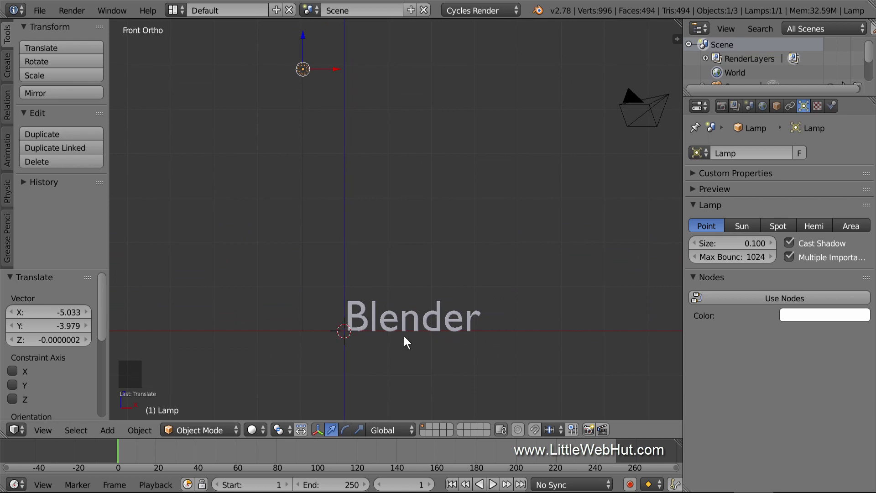
pyautogui.click(806, 106)
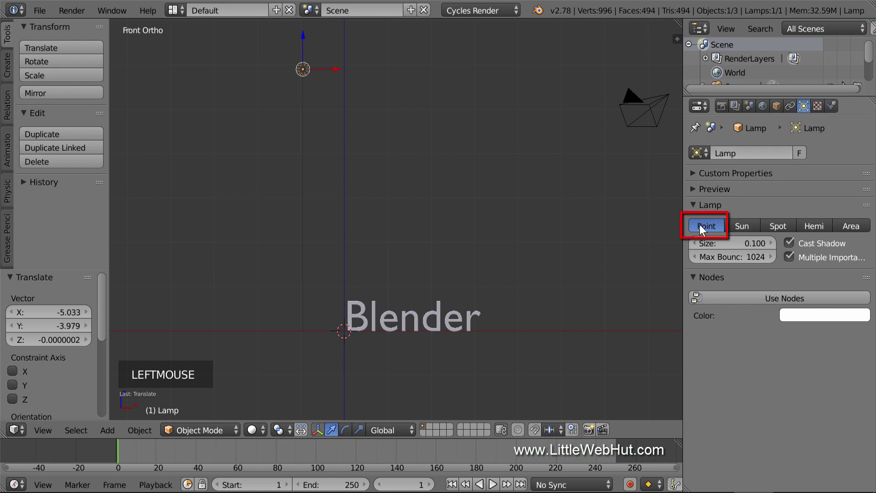
pyautogui.doubleClick(728, 248)
pyautogui.write('3')
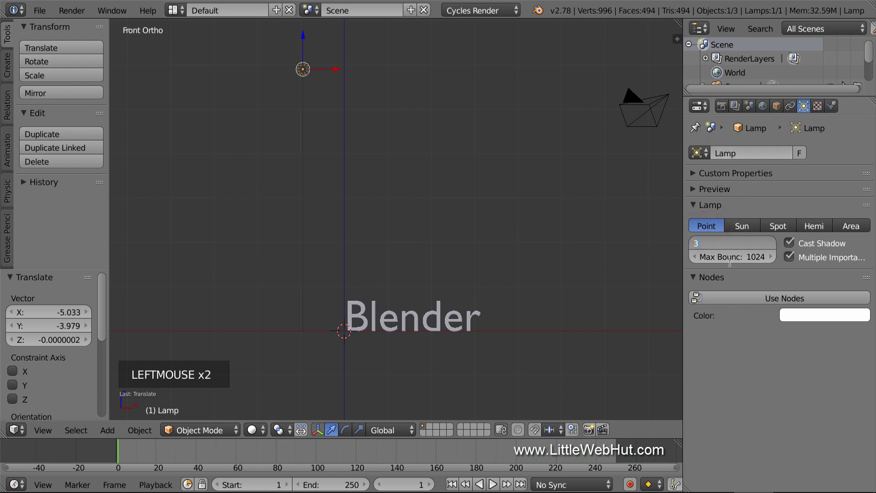
pyautogui.press('Return')
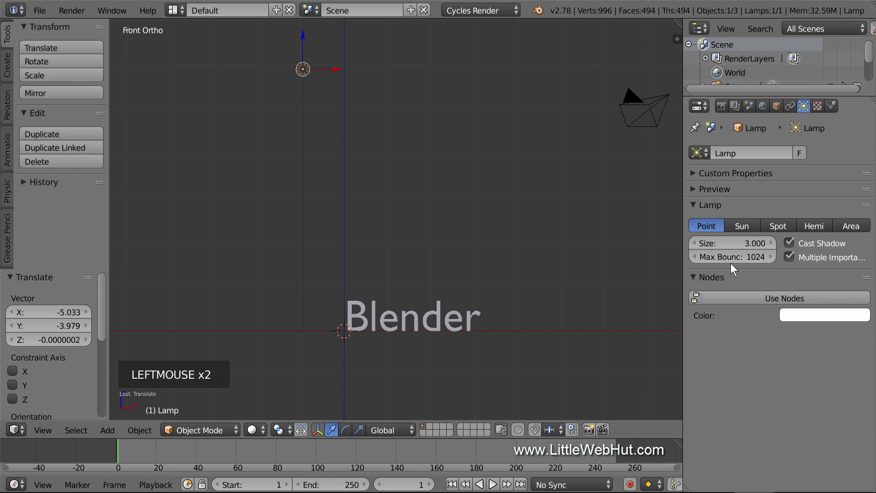
# Enable nodes for the lamp and set its emission strength to 3000.
pyautogui.click(743, 296)
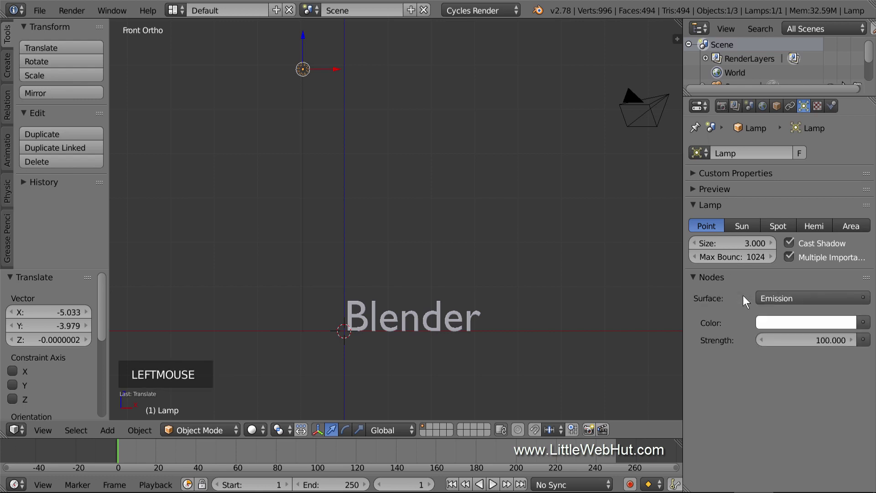
pyautogui.doubleClick(810, 340)
pyautogui.write('3000')
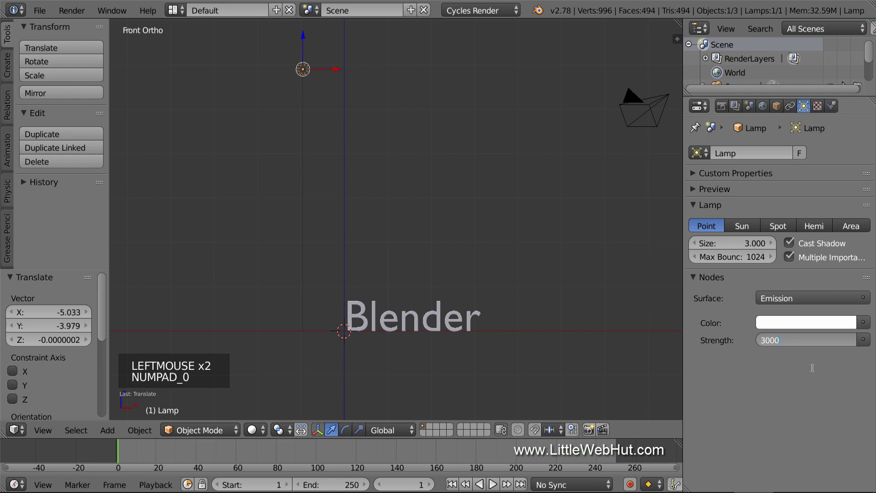
pyautogui.press('Return')
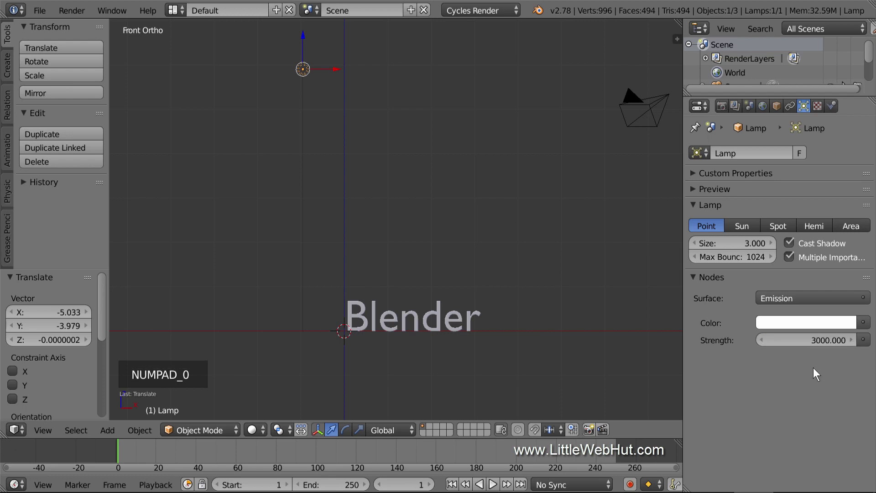
# Add a mesh plane to the scene at the 3D cursor as the ground beneath the text.
pyautogui.keyDown('shift'); pyautogui.moveTo(547, 353); pyautogui.dragTo(496, 253, button='middle'); pyautogui.keyUp('shift')
pyautogui.scroll(6, 502, 212)
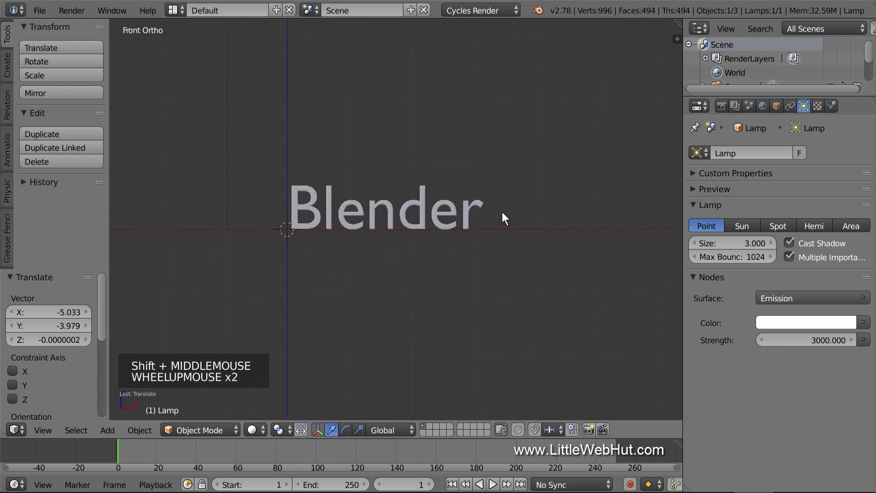
pyautogui.scroll(1, 503, 214)
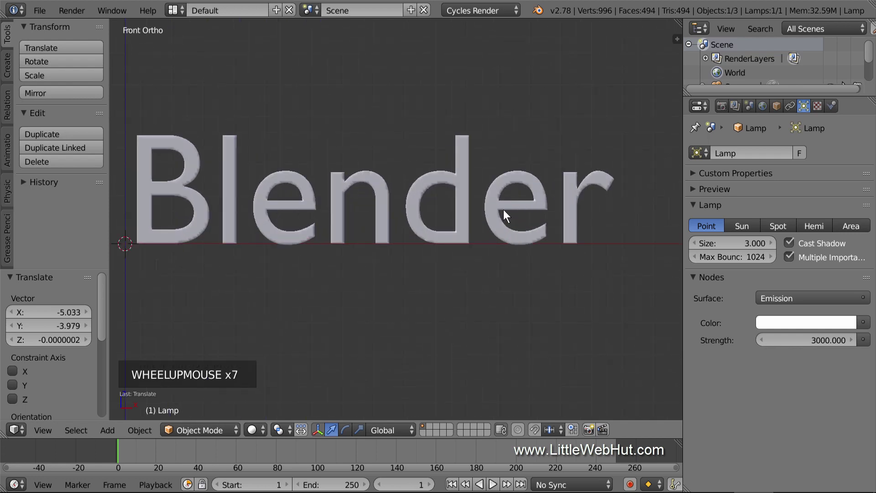
pyautogui.hotkey('shift', 'a')
pyautogui.moveTo(489, 156)
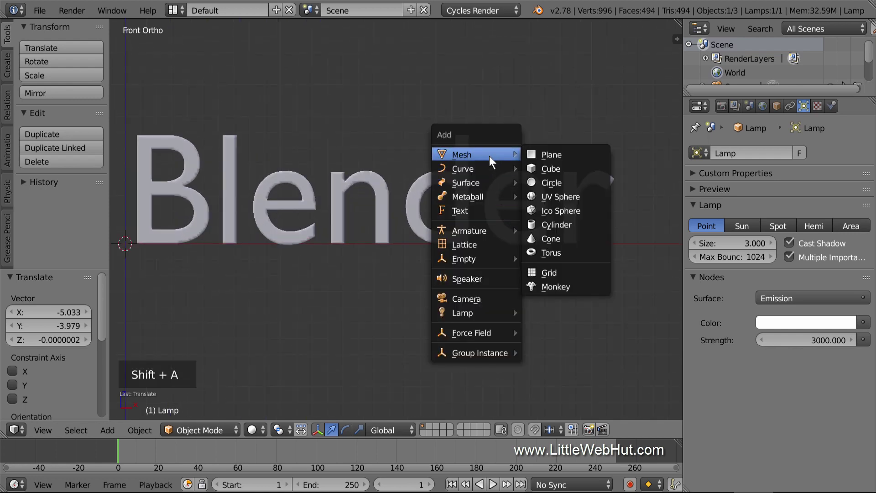
pyautogui.click(570, 154)
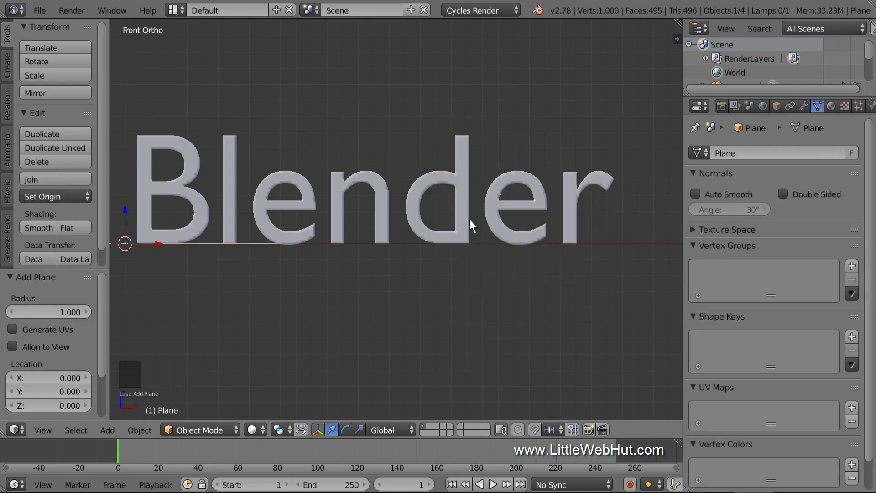
# Scale the plane by 100 and lower it about 0.009 along Z to sit just beneath the letters.
pyautogui.write('s100')
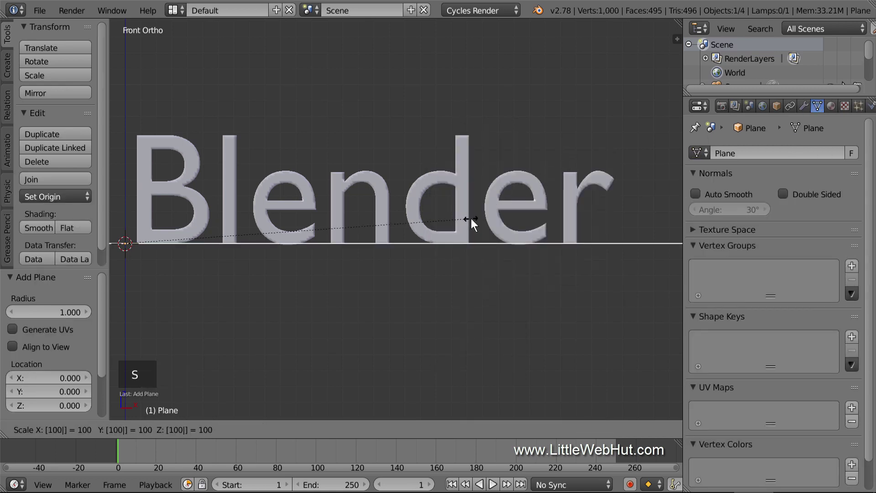
pyautogui.press('Return')
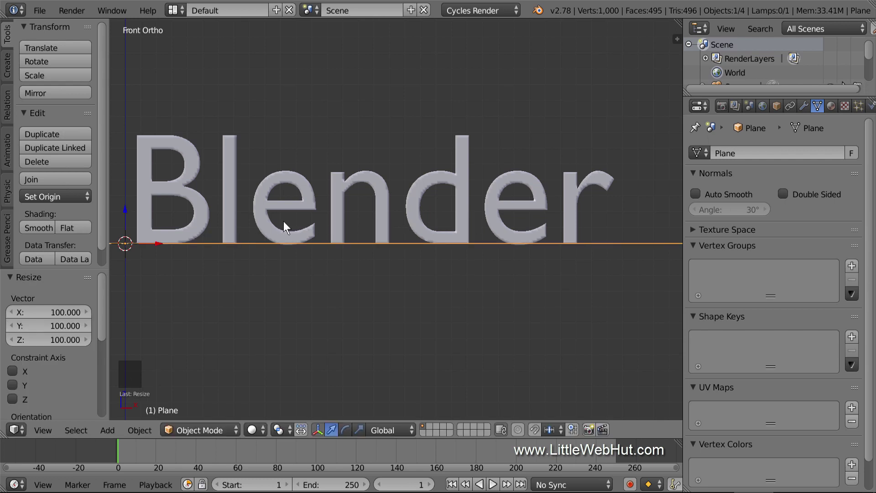
pyautogui.moveTo(124, 210); pyautogui.dragTo(125, 212)
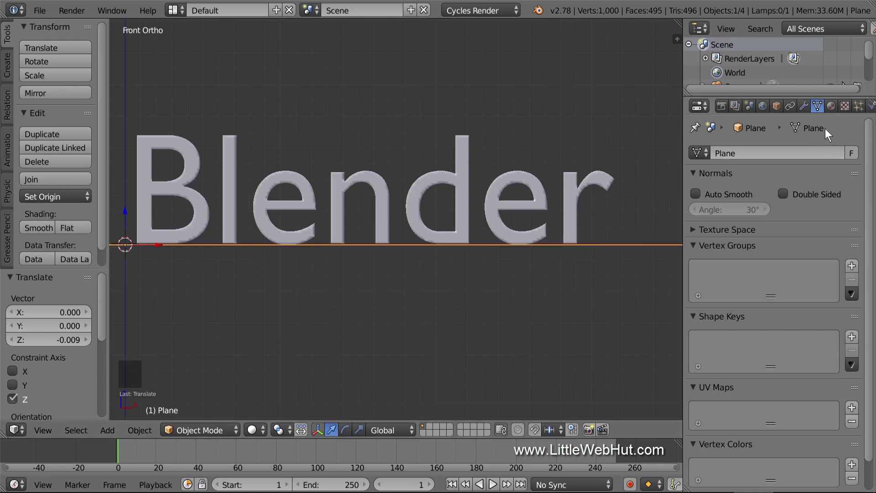
# Create a new material for the ground plane and set its diffuse colour to hex 989898.
pyautogui.click(831, 106)
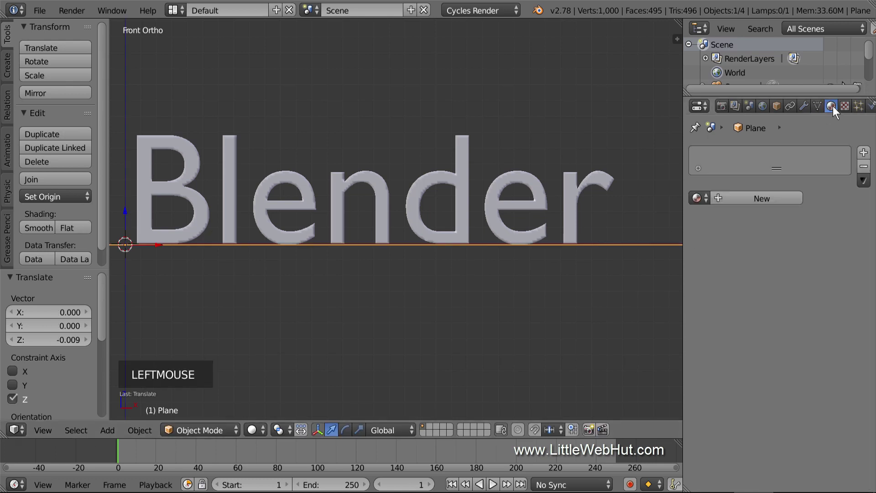
pyautogui.click(782, 196)
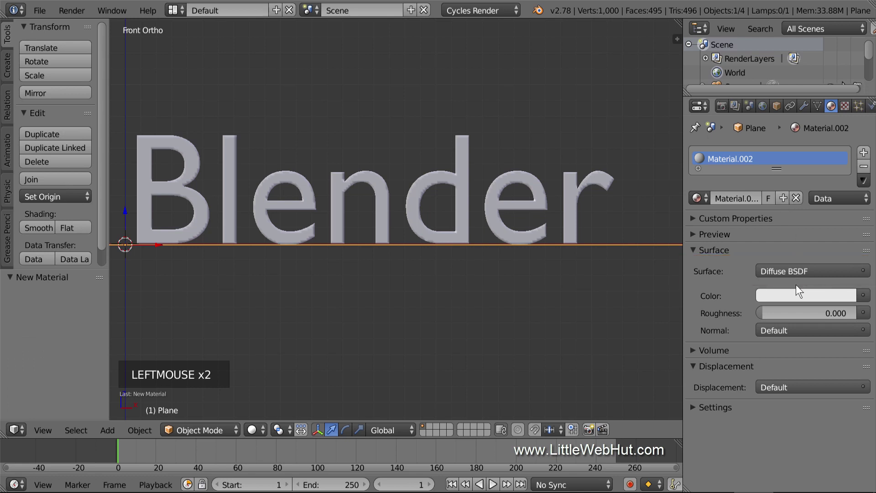
pyautogui.click(795, 298)
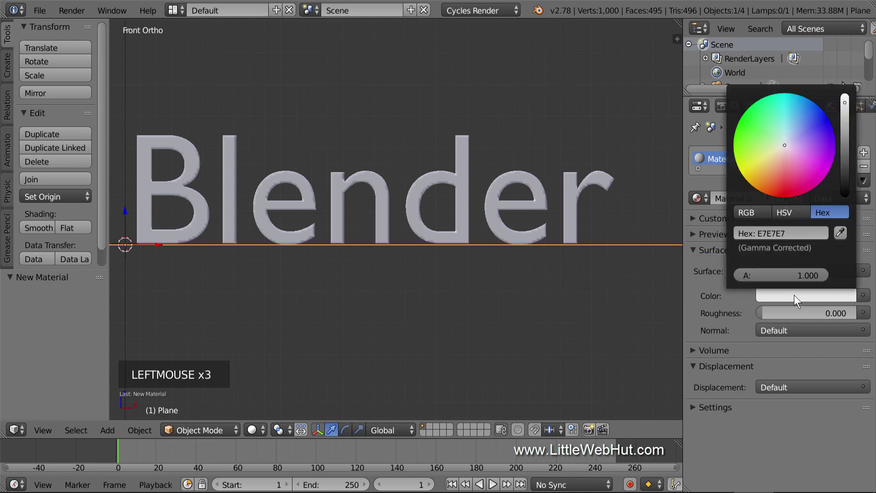
pyautogui.click(763, 237)
pyautogui.write('98')
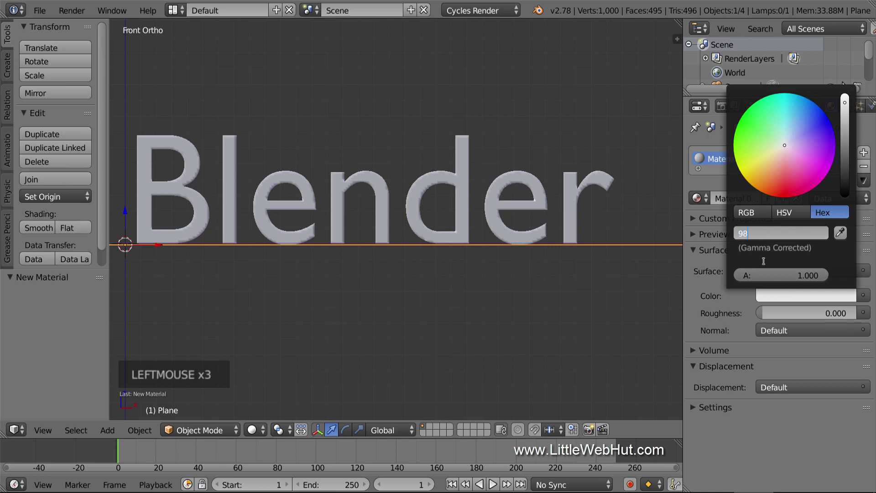
pyautogui.write('9898')
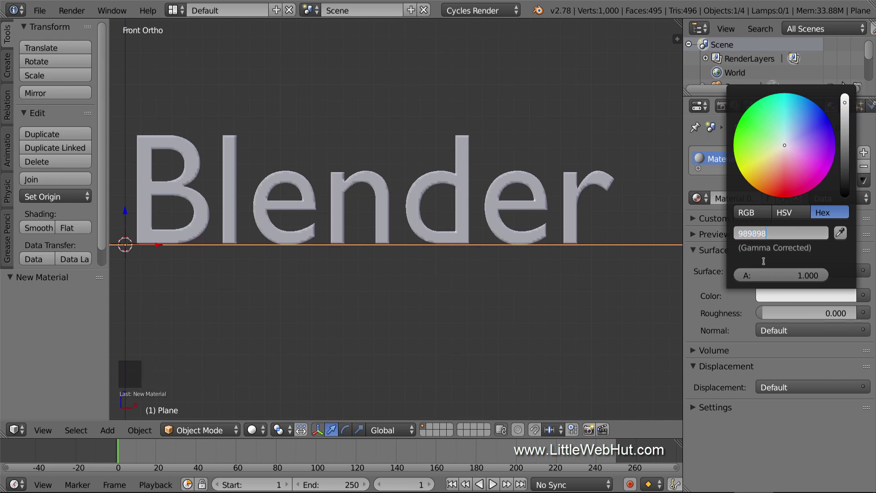
pyautogui.press('Return')
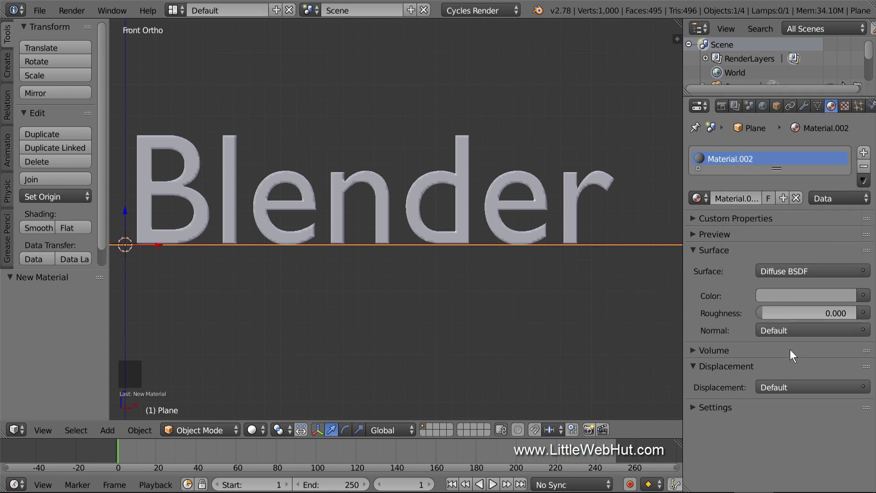
# Set the world background colour to black.
pyautogui.click(763, 106)
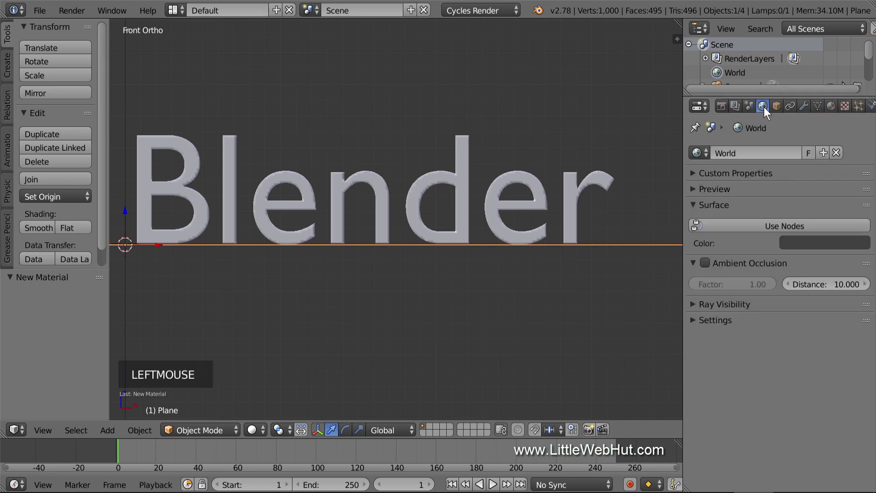
pyautogui.click(823, 242)
pyautogui.moveTo(856, 132); pyautogui.dragTo(854, 205)
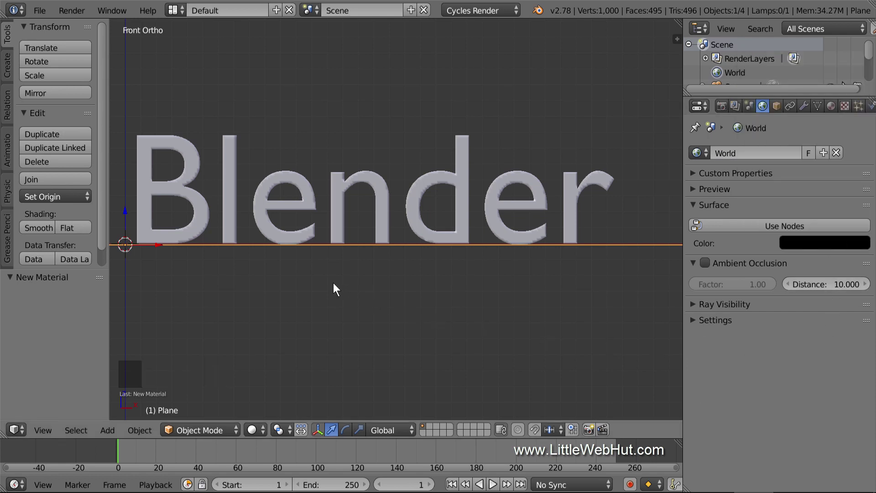
# Preview the text and ground at an angle in Rendered viewport shading, and return to Solid shading.
pyautogui.moveTo(334, 283); pyautogui.dragTo(363, 292, button='middle')
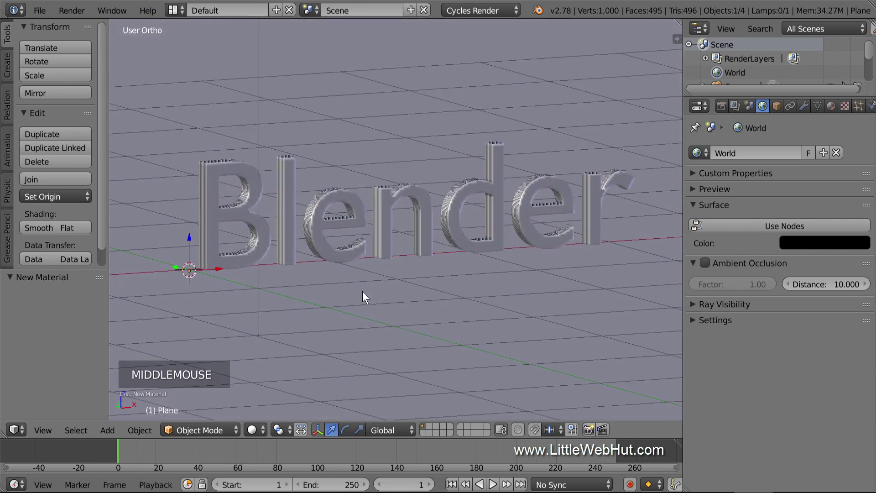
pyautogui.click(259, 428)
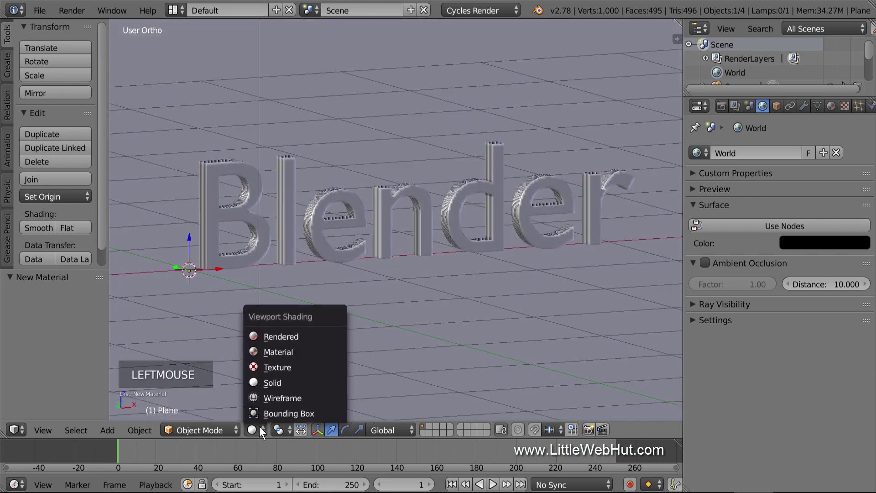
pyautogui.click(315, 337)
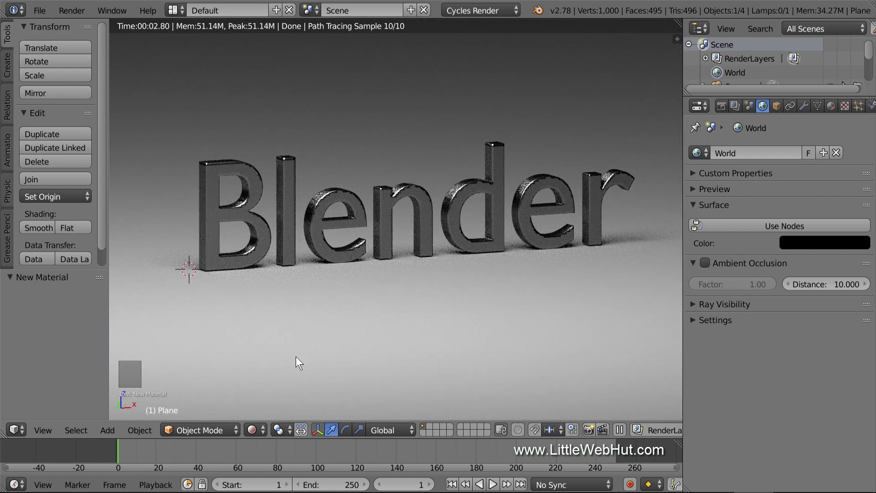
pyautogui.click(260, 428)
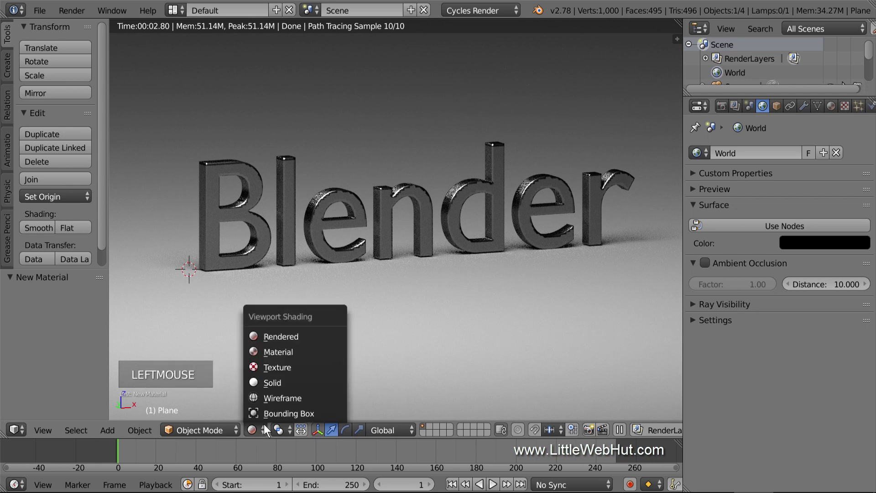
pyautogui.click(306, 385)
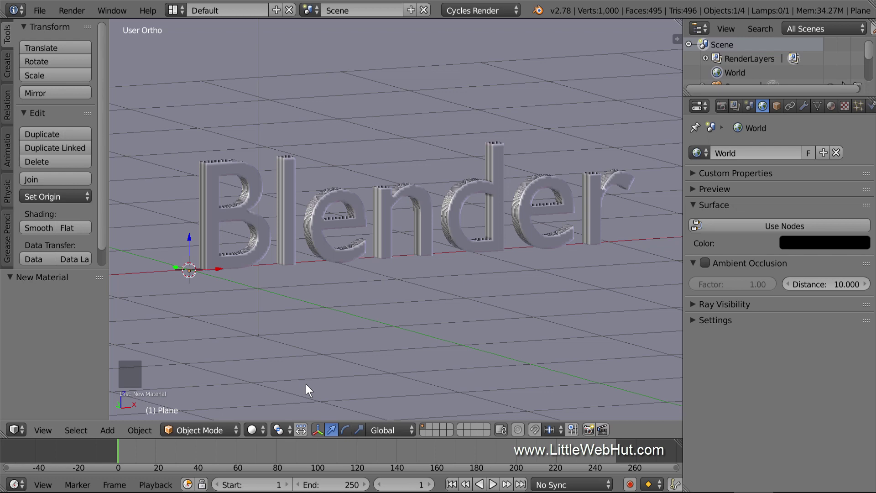
# Convert the "Blender" text object to a mesh.
pyautogui.rightClick(425, 201)
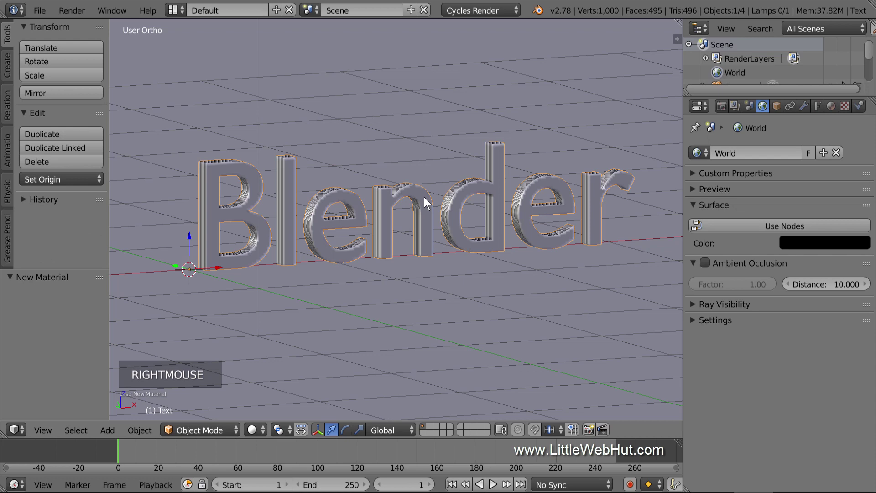
pyautogui.hotkey('alt', 'c')
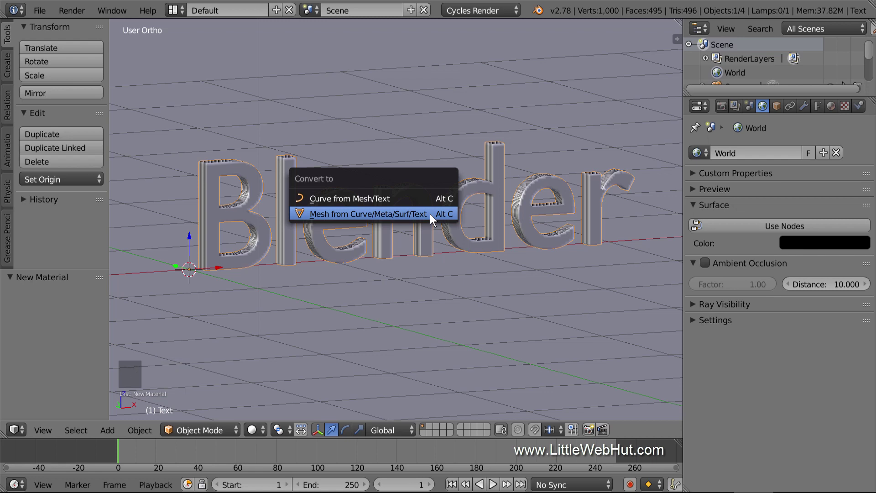
pyautogui.click(430, 214)
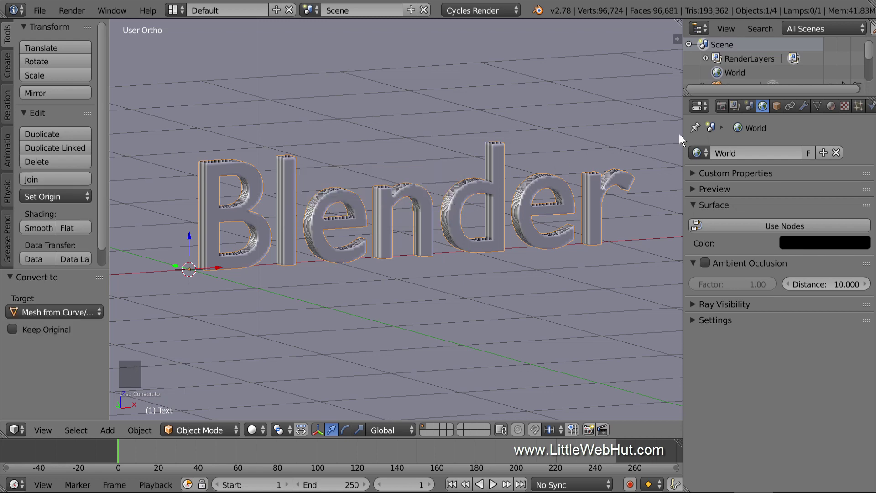
# Enable Dynamic Paint physics on the text mesh and add it as a canvas.
pyautogui.moveTo(682, 133); pyautogui.dragTo(670, 136)
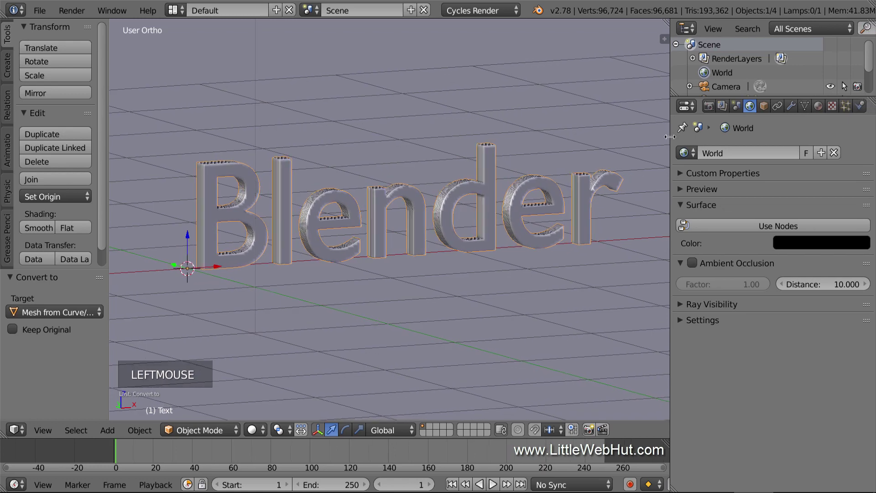
pyautogui.click(860, 107)
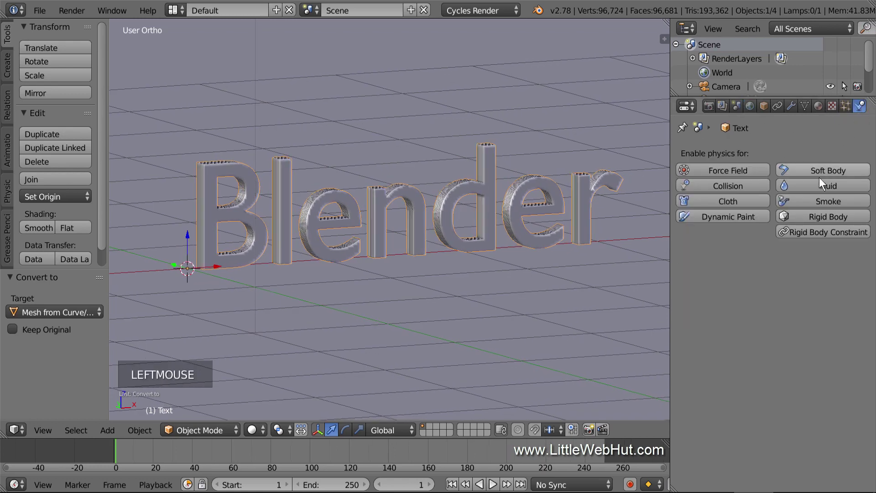
pyautogui.click(750, 217)
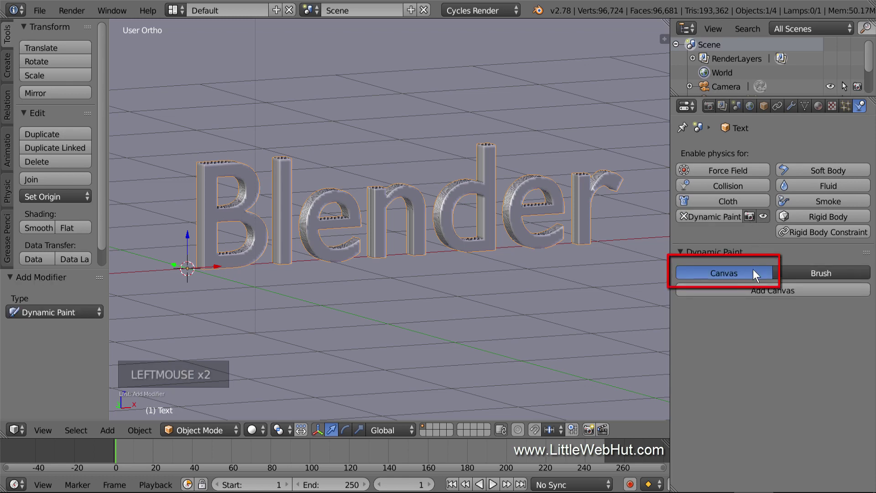
pyautogui.click(801, 291)
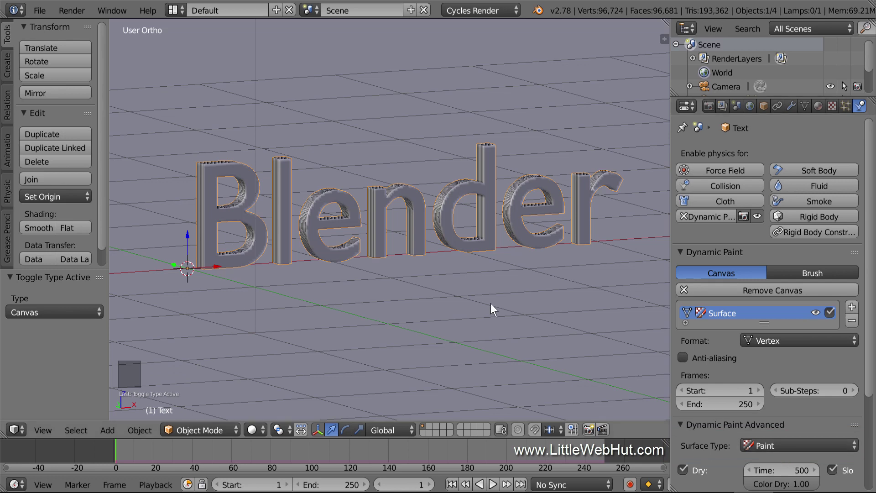
# Add a UV sphere at the 3D cursor and scale it to 0.15.
pyautogui.hotkey('shift', 'a')
pyautogui.moveTo(388, 264)
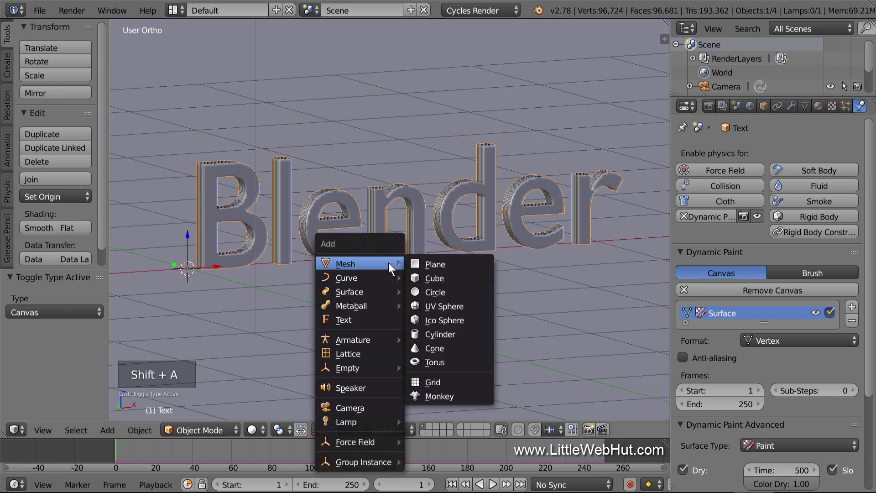
pyautogui.click(476, 308)
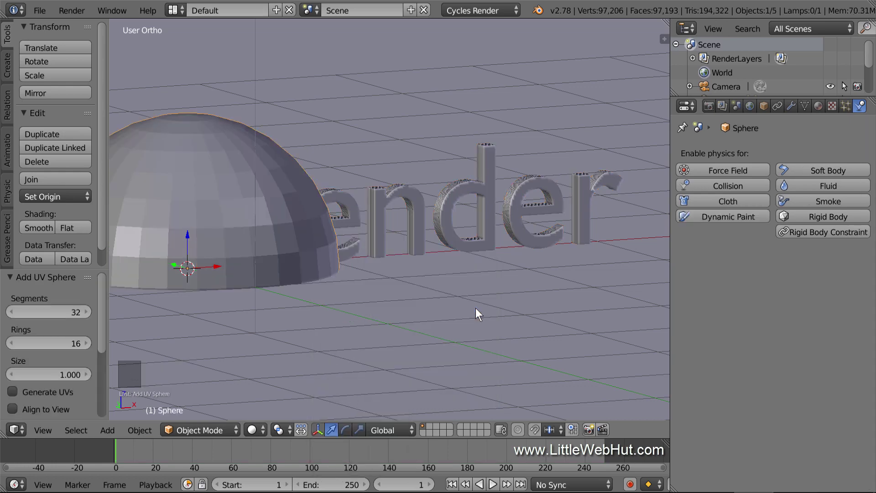
pyautogui.write('s')
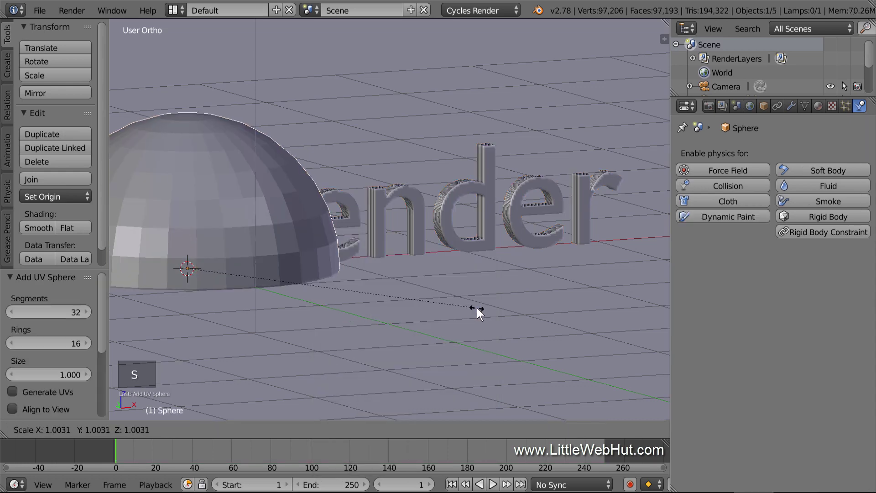
pyautogui.write('.15')
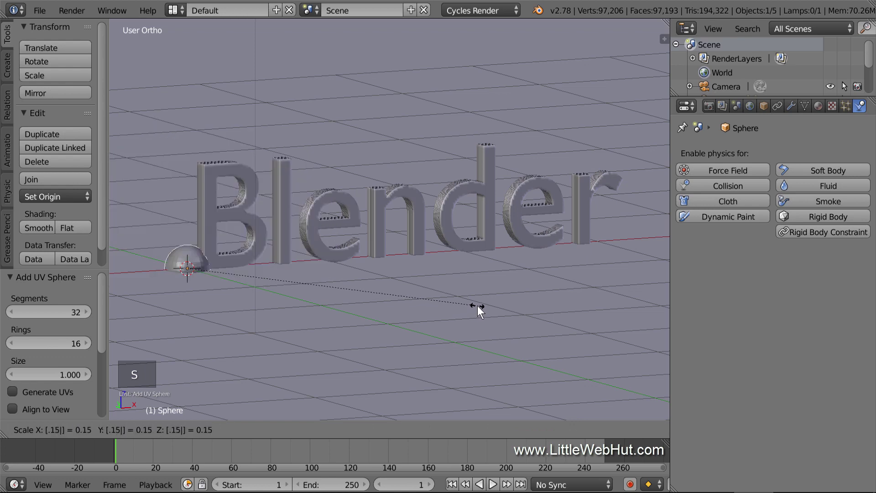
pyautogui.press('Return')
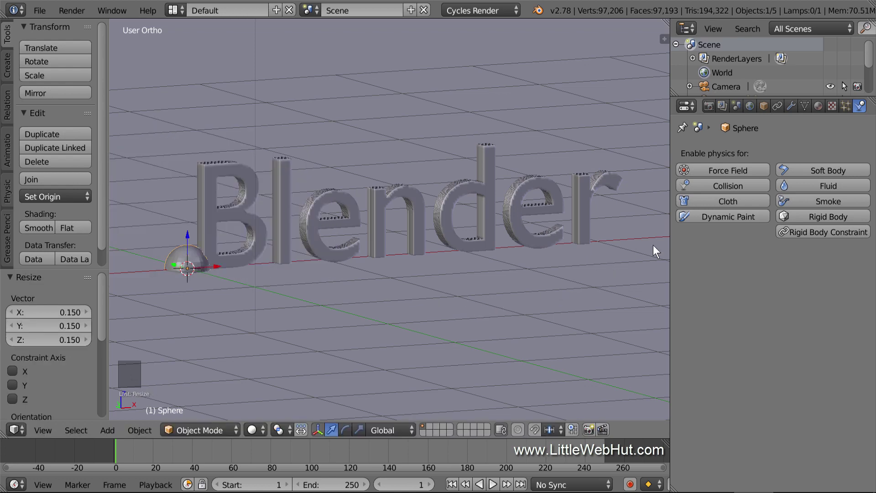
# Enable Dynamic Paint physics on the sphere and add it as a brush.
pyautogui.click(754, 215)
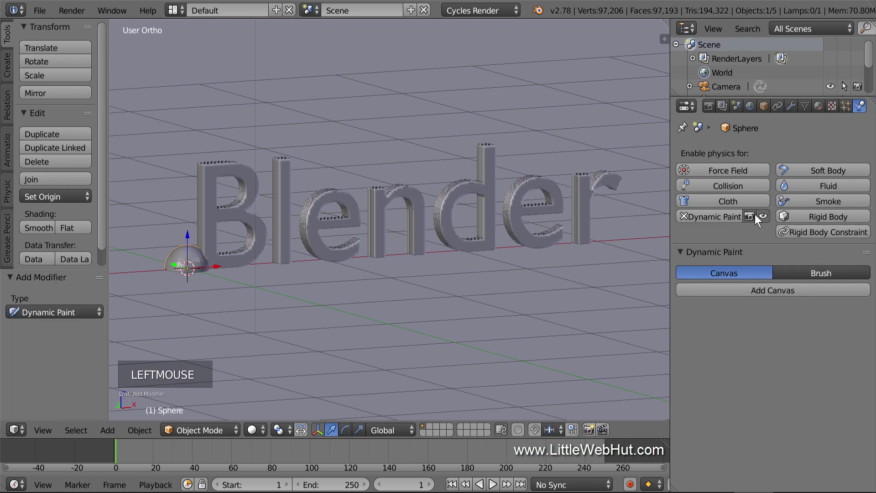
pyautogui.click(836, 270)
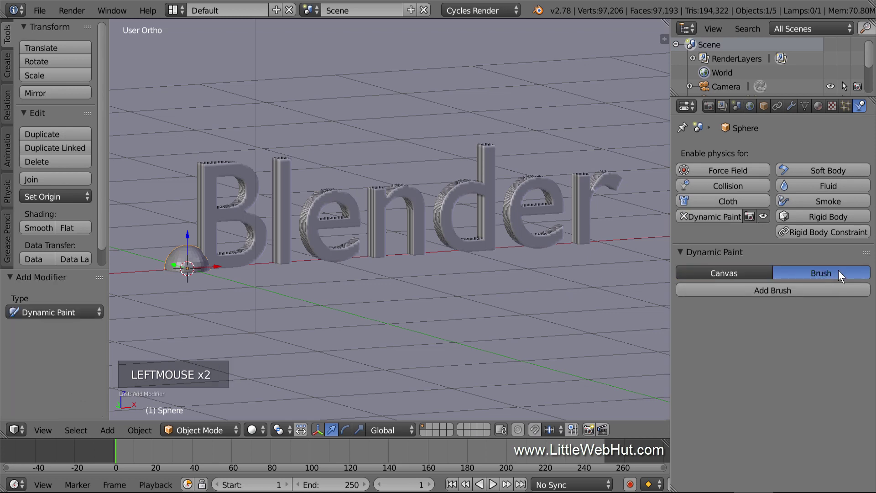
pyautogui.click(837, 289)
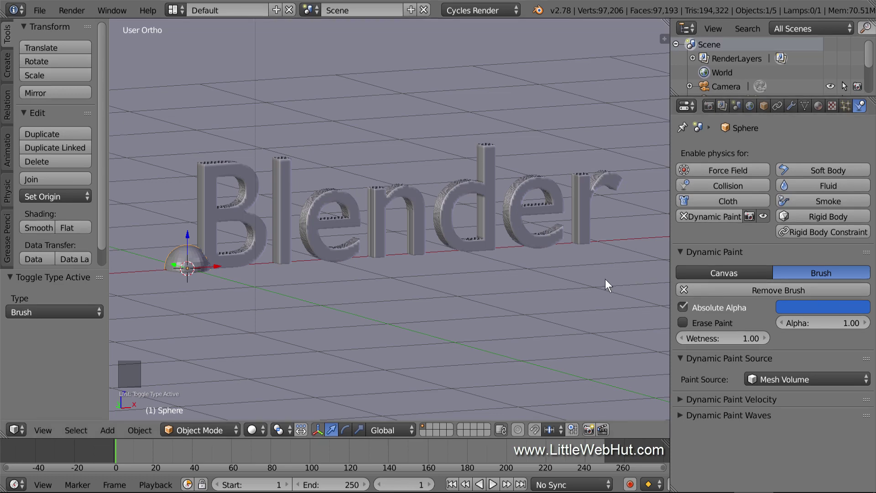
# Move the sphere about -0.039 along Y to centre it on the text's depth and about -0.153 along X, clear of the B.
pyautogui.press('KP_3')
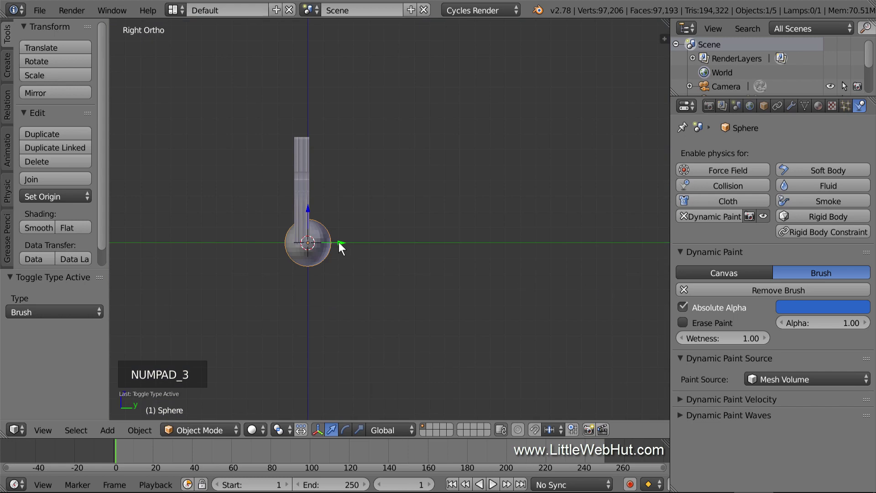
pyautogui.moveTo(338, 242); pyautogui.dragTo(333, 244)
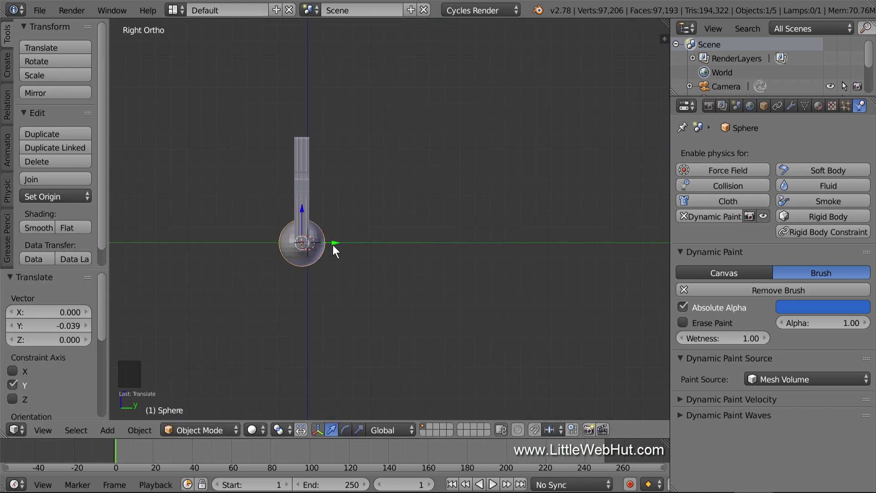
pyautogui.press('KP_1')
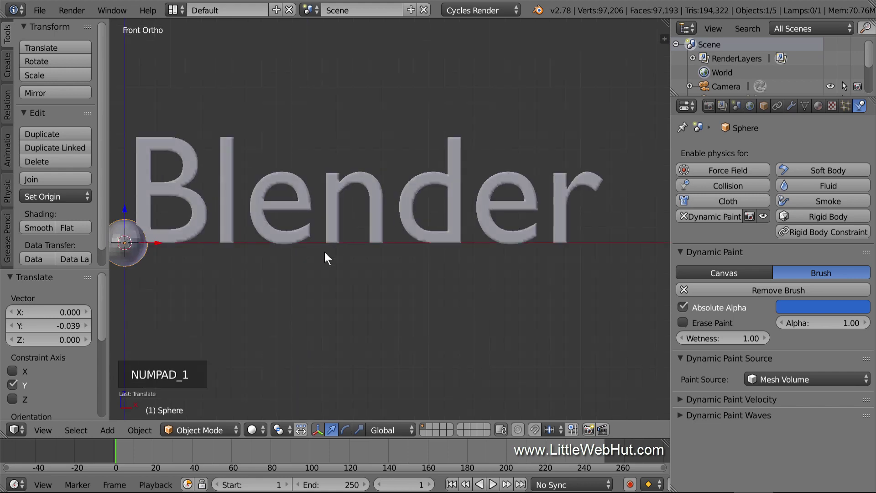
pyautogui.keyDown('shift'); pyautogui.moveTo(324, 252); pyautogui.dragTo(349, 319, button='middle'); pyautogui.keyUp('shift')
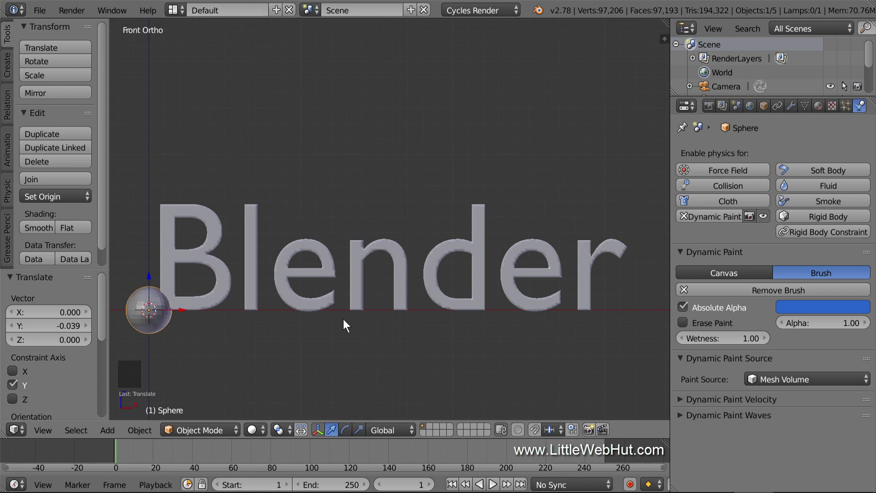
pyautogui.moveTo(182, 310); pyautogui.dragTo(158, 316)
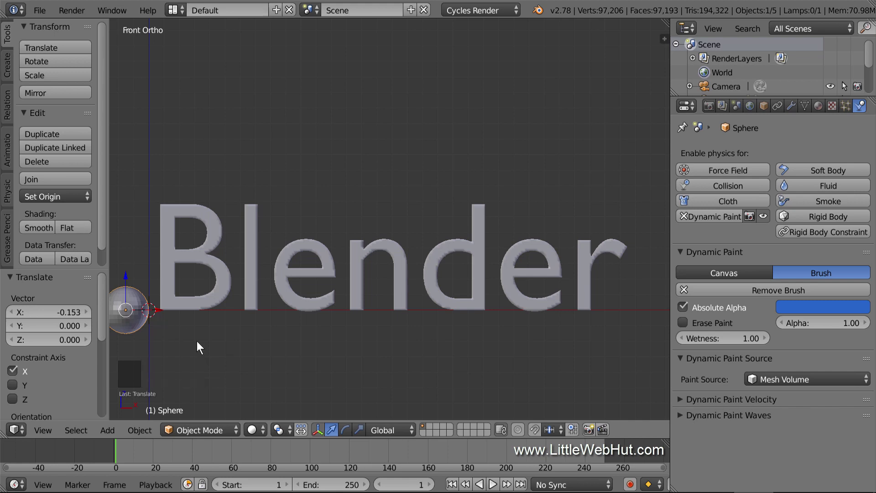
# Insert a location keyframe for the sphere at frame 20.
pyautogui.click(402, 485)
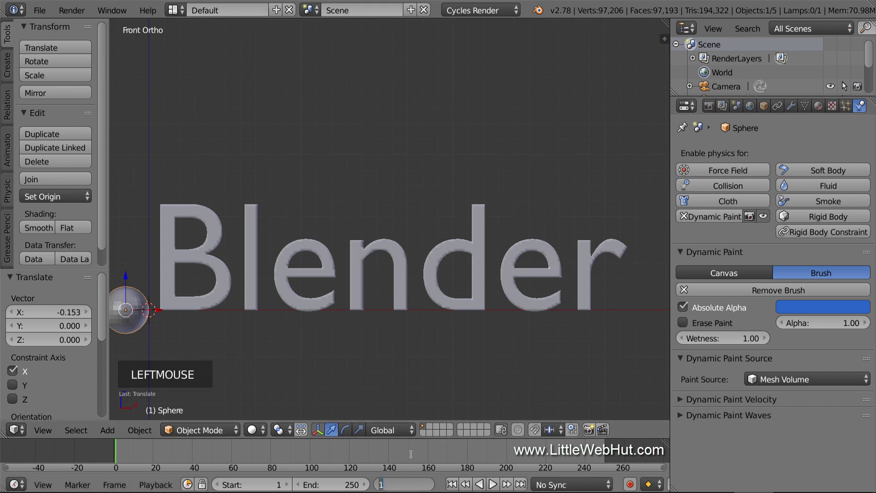
pyautogui.write('20')
pyautogui.press('Return')
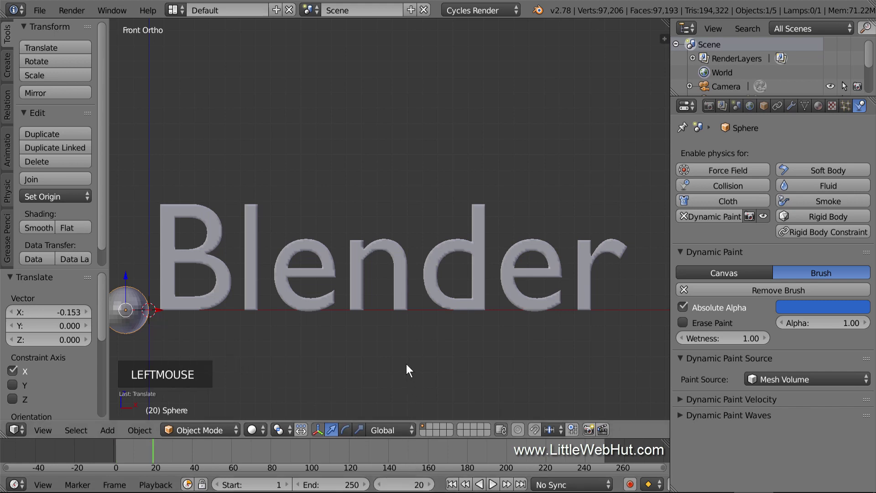
pyautogui.press('i')
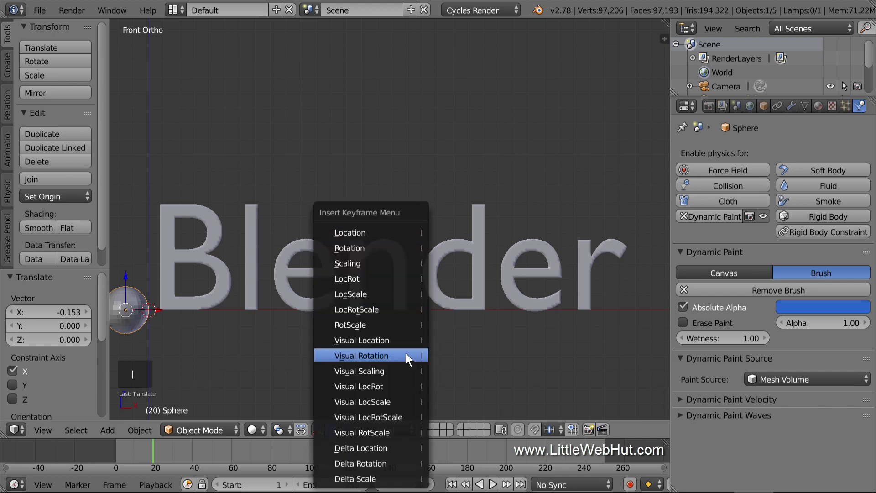
pyautogui.click(411, 233)
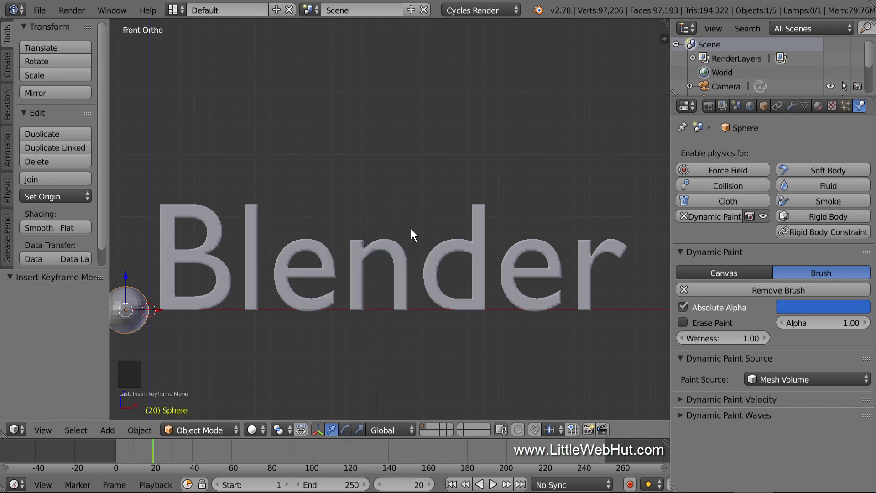
# At frame 50, move the sphere about 3.464 along X to just past the final r and insert a location keyframe.
pyautogui.click(410, 485)
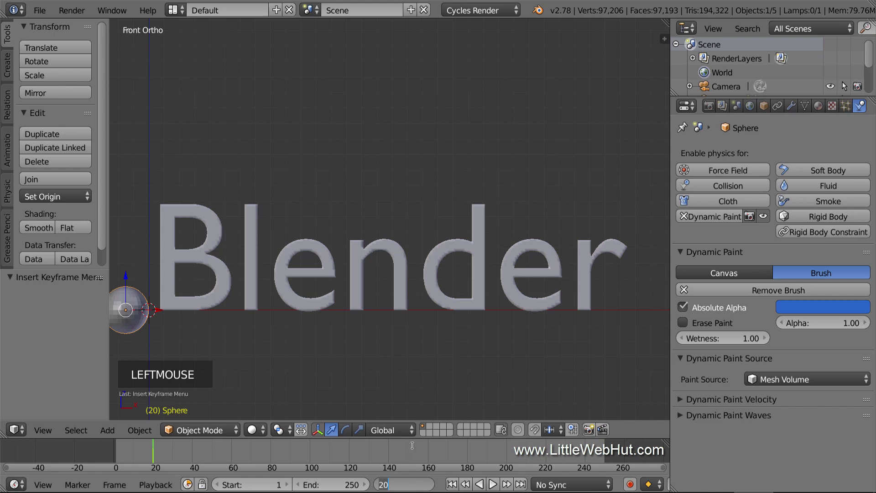
pyautogui.write('50')
pyautogui.press('Return')
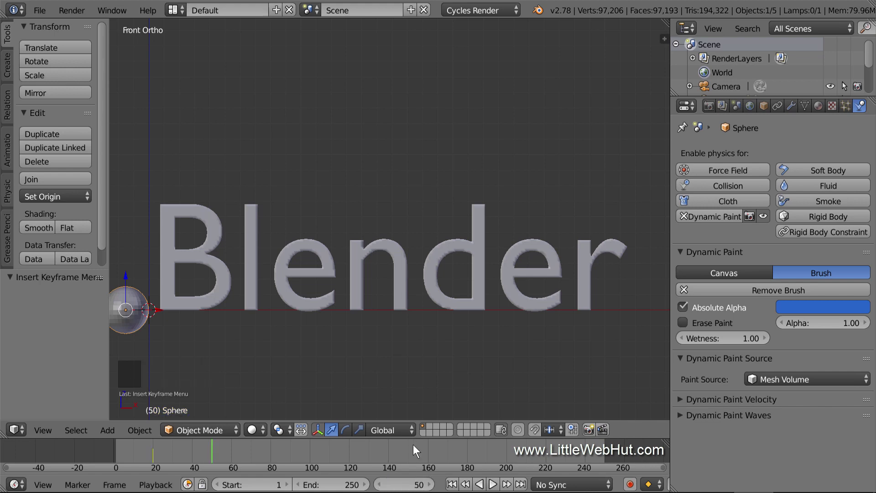
pyautogui.moveTo(158, 309); pyautogui.dragTo(125, 322)
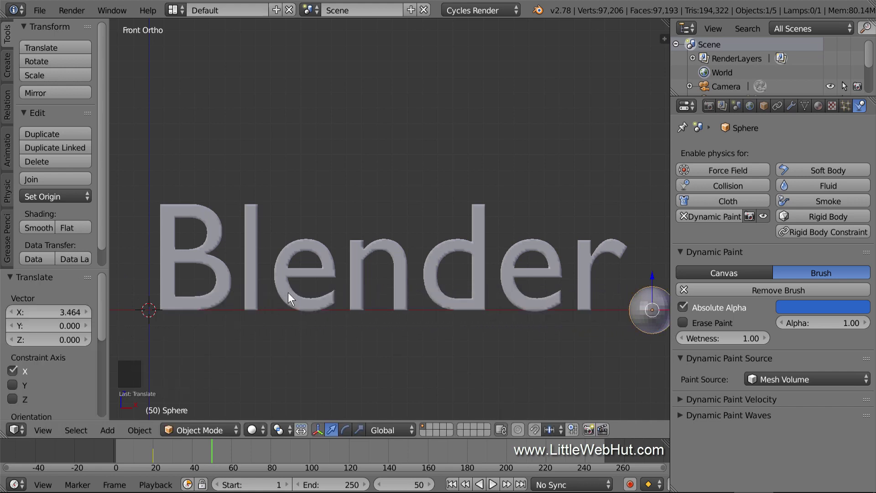
pyautogui.press('i')
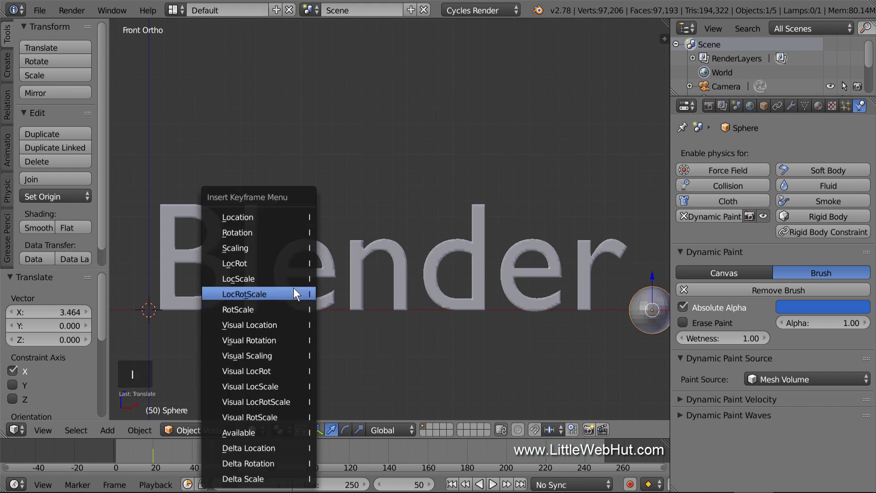
pyautogui.click(277, 220)
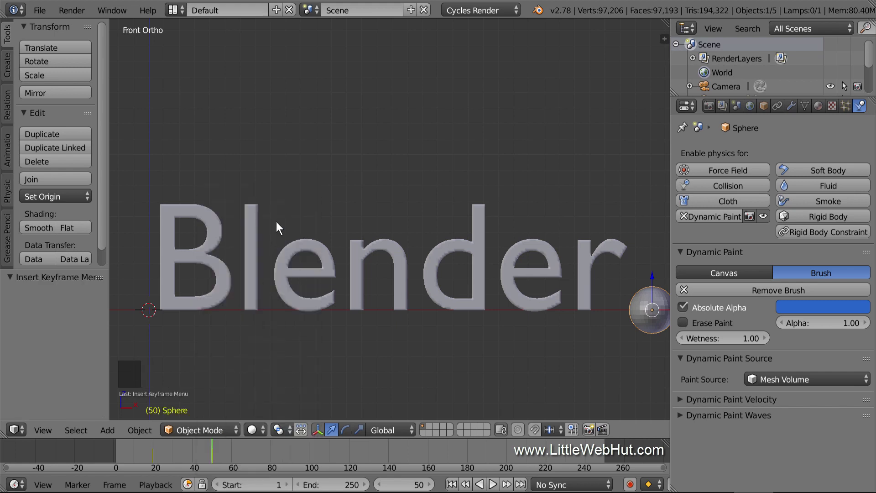
# At frame 55, raise the sphere about 0.171 along Z and insert a location keyframe.
pyautogui.click(404, 484)
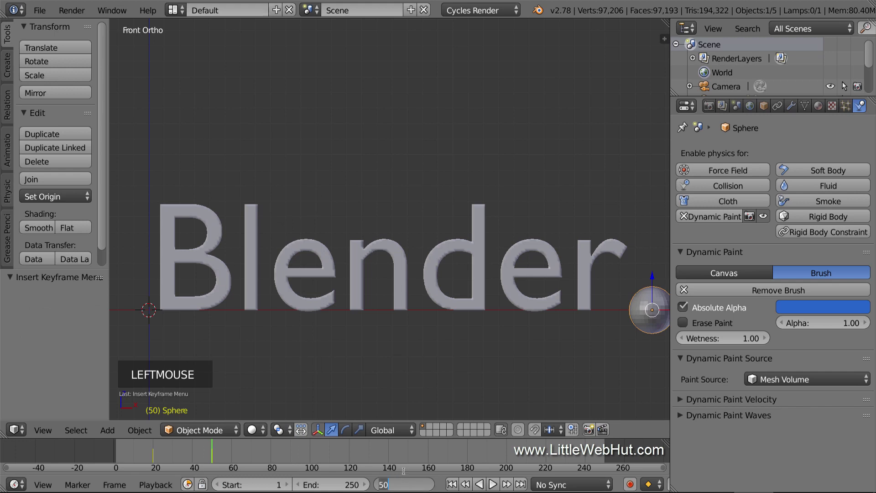
pyautogui.write('55')
pyautogui.press('Return')
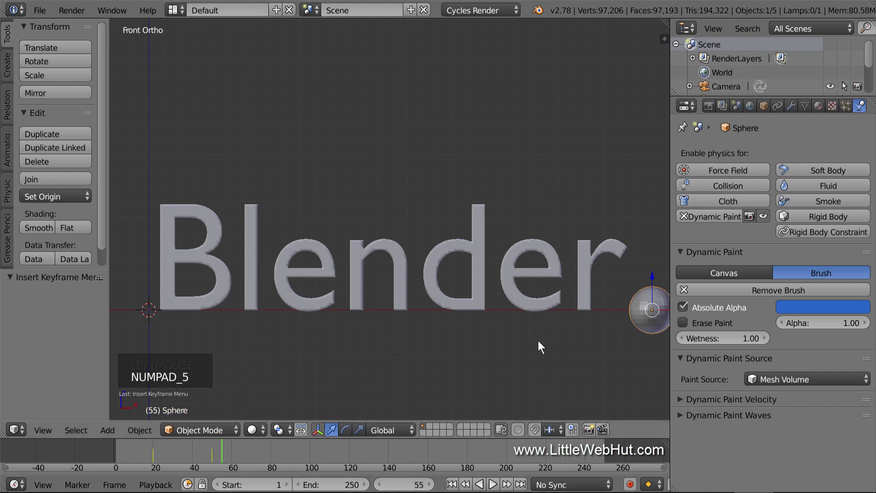
pyautogui.moveTo(651, 274); pyautogui.dragTo(653, 247)
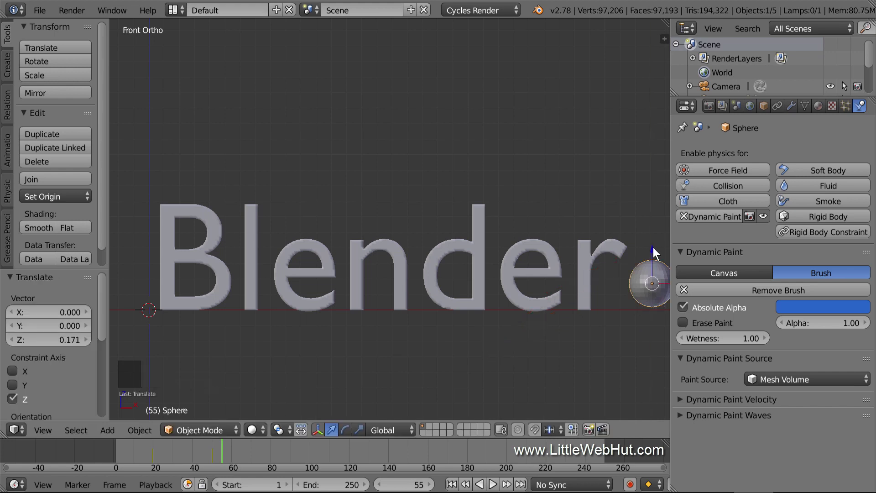
pyautogui.press('i')
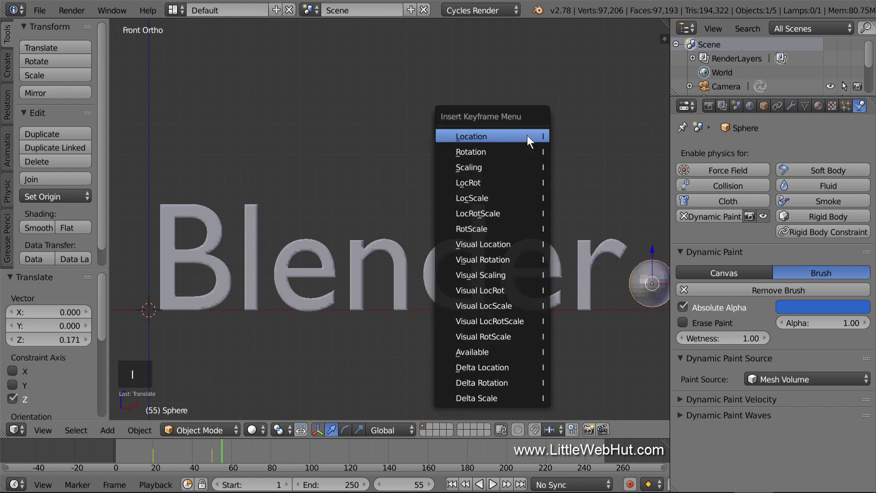
pyautogui.click(527, 136)
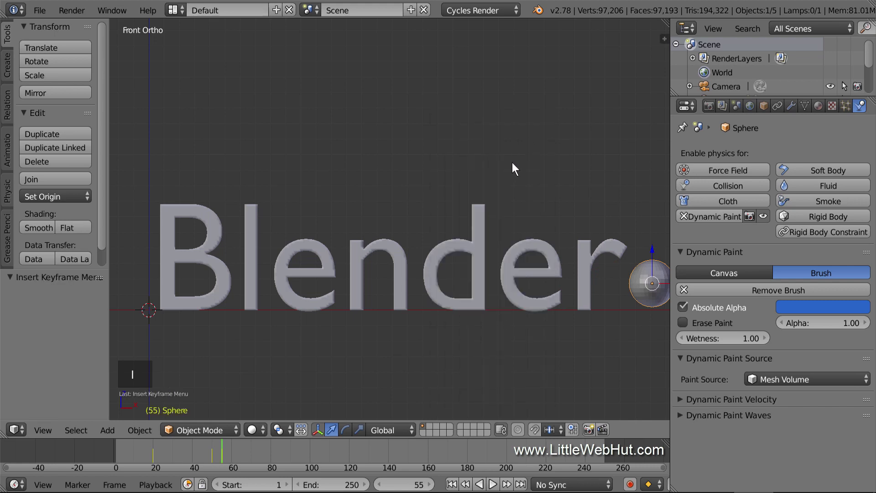
# At frame 80, move the sphere about -3.464 along X back to before the B and insert a location keyframe.
pyautogui.click(404, 485)
pyautogui.write('8')
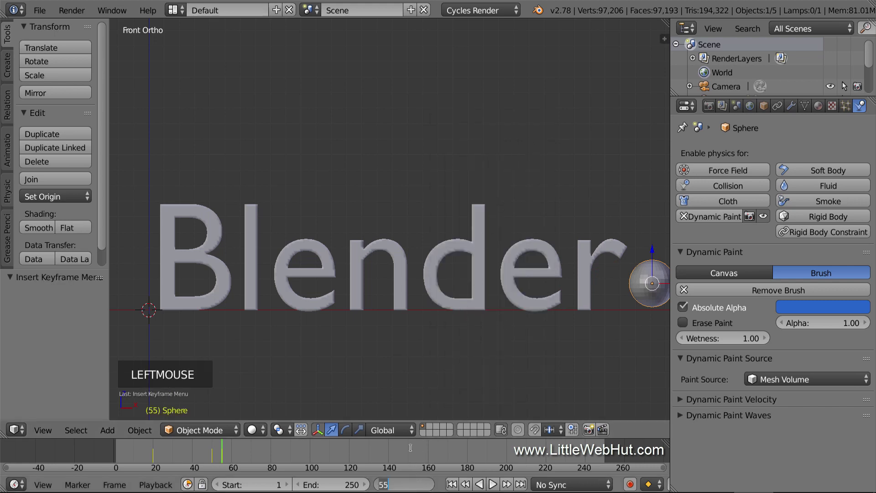
pyautogui.write('0')
pyautogui.press('Return')
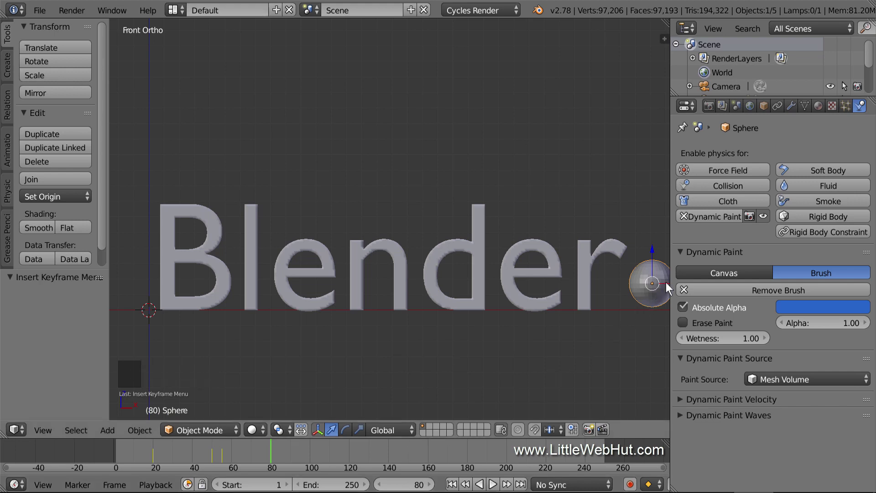
pyautogui.moveTo(666, 282); pyautogui.dragTo(139, 315)
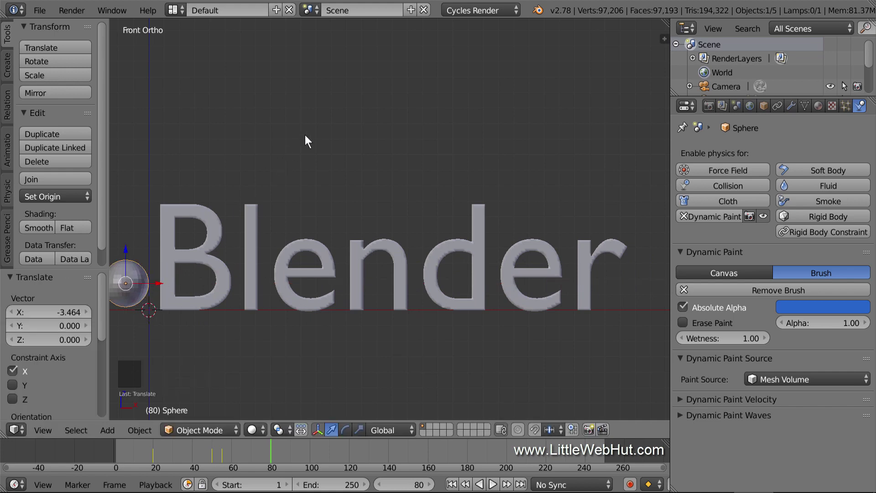
pyautogui.press('i')
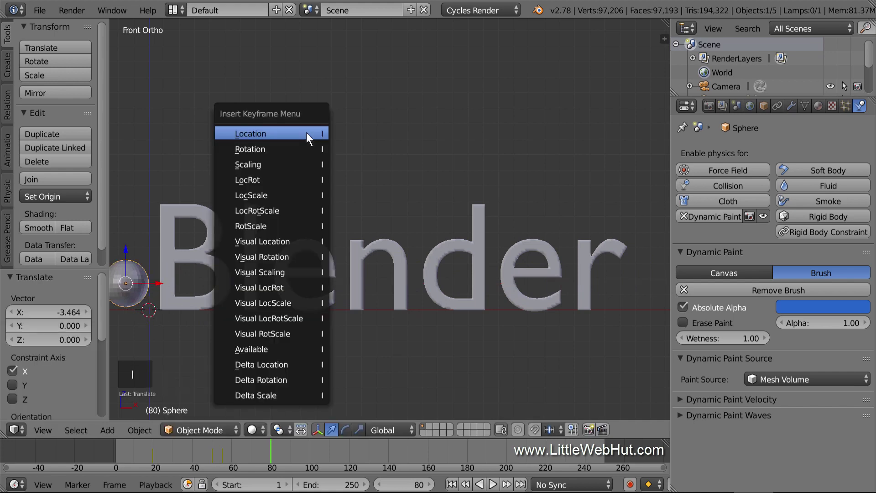
pyautogui.click(306, 132)
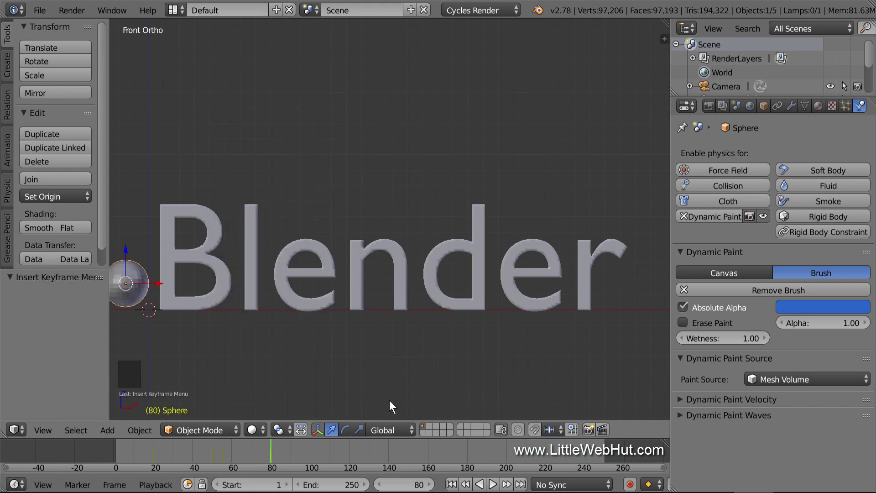
# At frame 85, raise the sphere about 0.228 along Z and insert a location keyframe.
pyautogui.click(413, 484)
pyautogui.write('8')
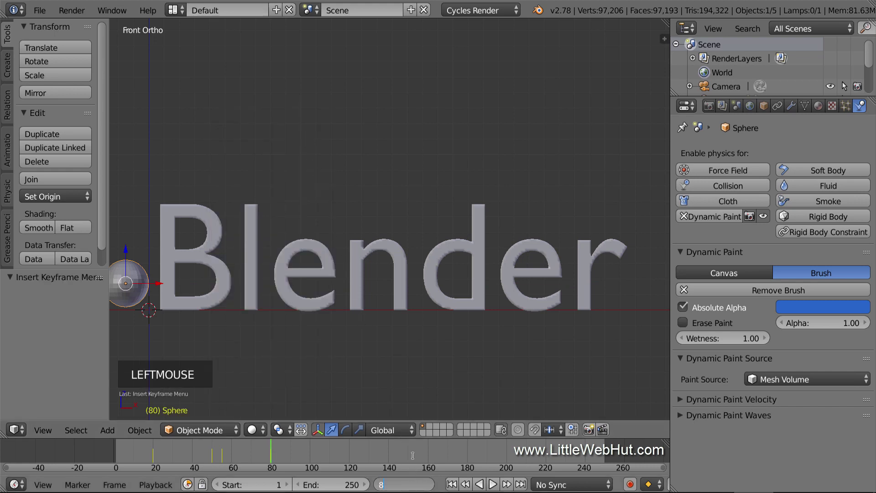
pyautogui.write('5')
pyautogui.press('Return')
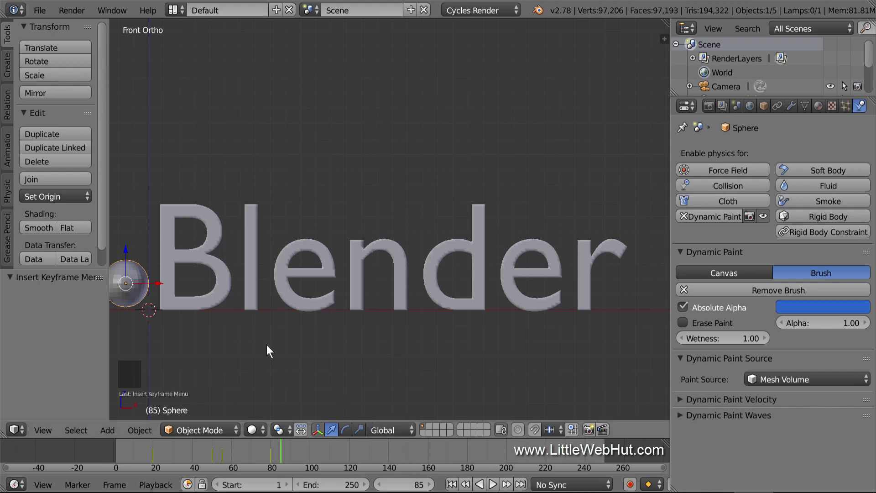
pyautogui.moveTo(125, 249); pyautogui.dragTo(129, 214)
pyautogui.press('i')
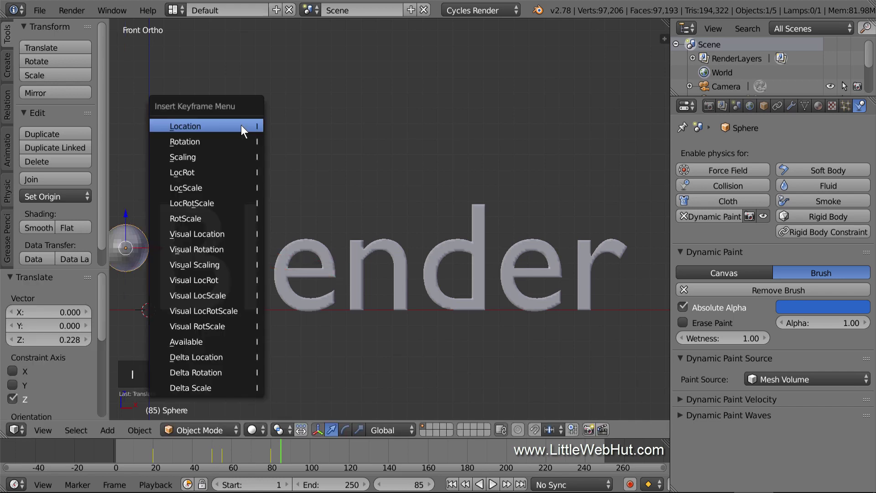
pyautogui.click(241, 125)
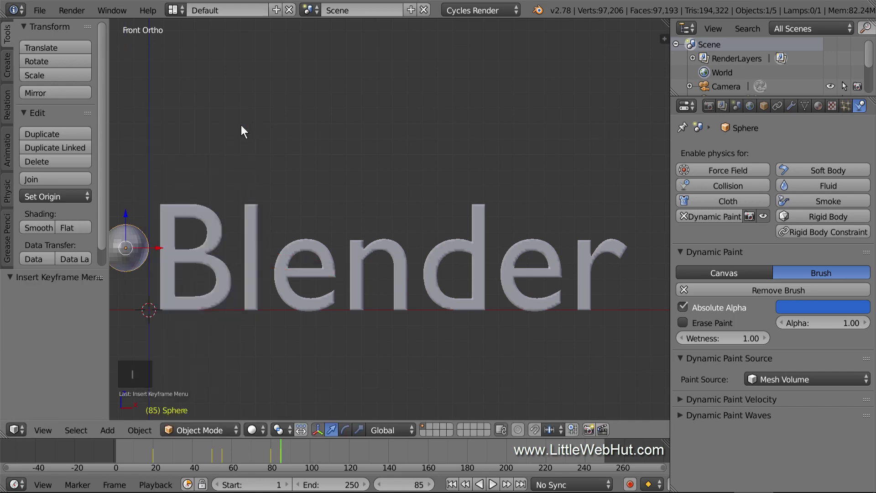
# At frame 110, move the sphere about 3.452 along X across the text to the final r and insert a location keyframe.
pyautogui.click(404, 484)
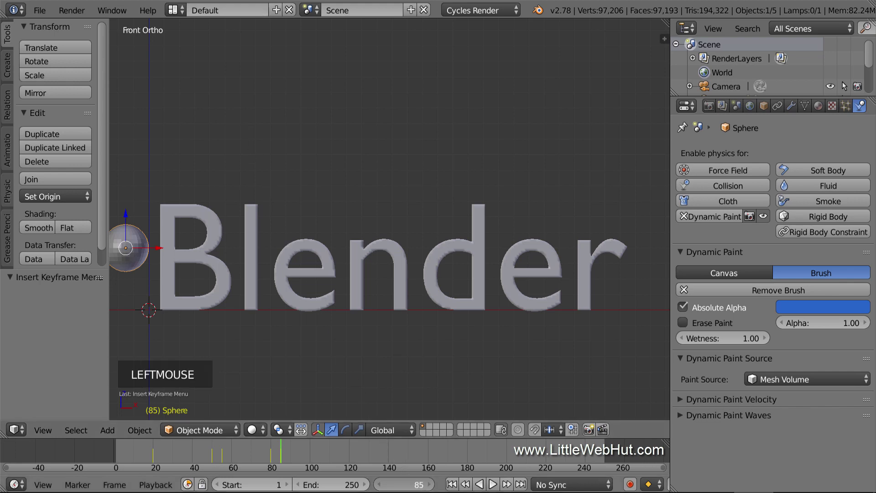
pyautogui.write('110')
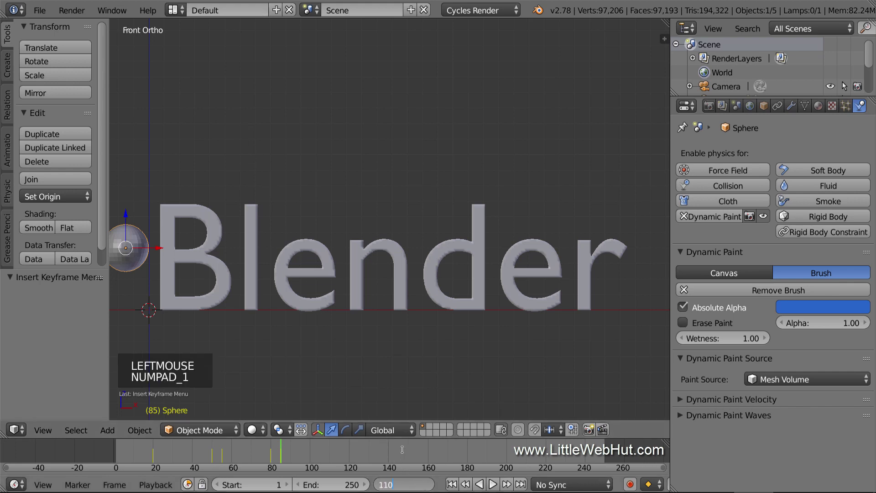
pyautogui.press('Return')
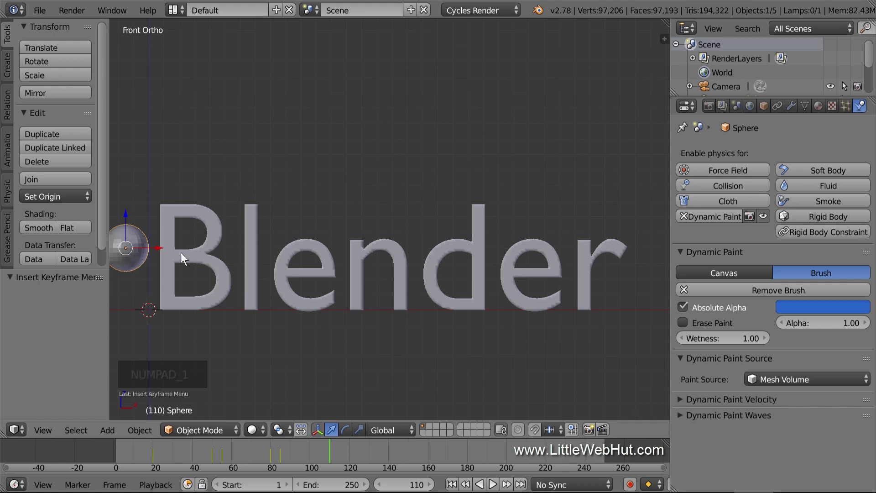
pyautogui.moveTo(158, 248); pyautogui.dragTo(124, 254)
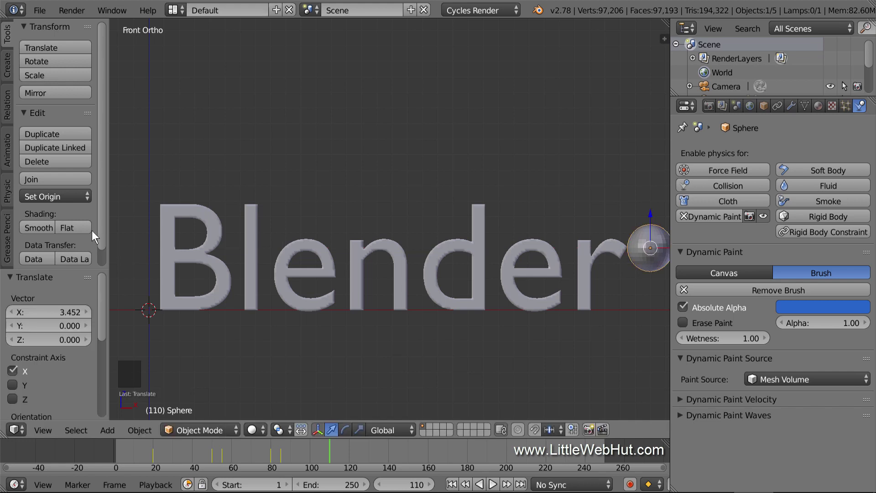
pyautogui.press('i')
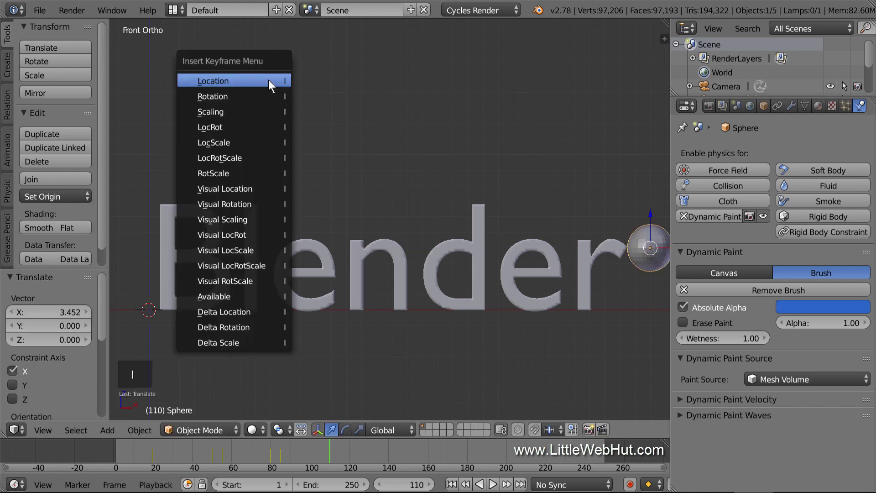
pyautogui.click(268, 81)
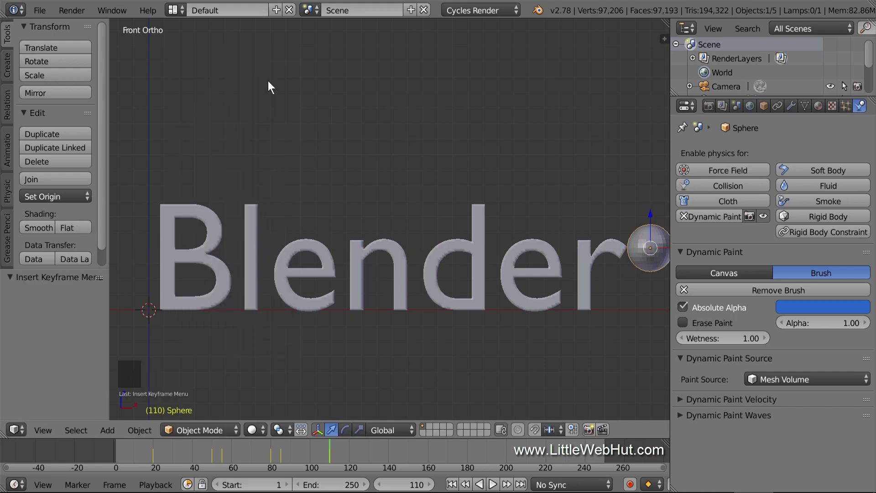
# At frame 115, raise the sphere about 0.234 along Z and insert a location keyframe.
pyautogui.click(402, 484)
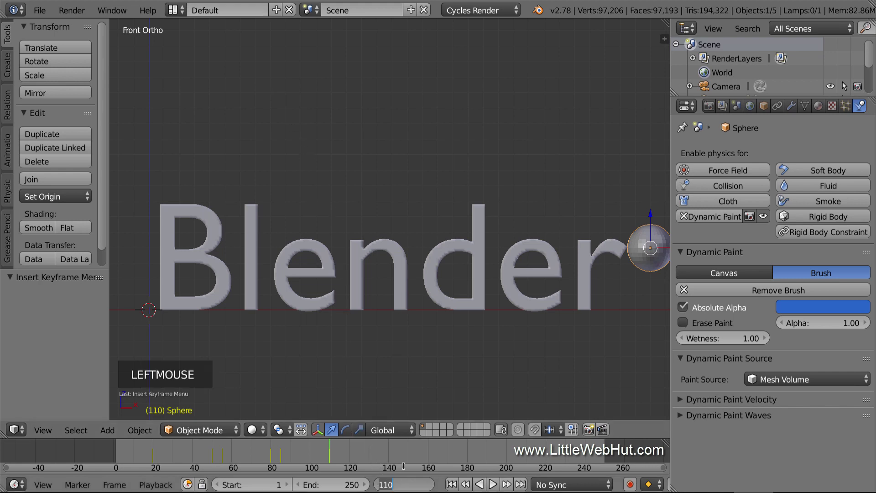
pyautogui.write('115')
pyautogui.press('Return')
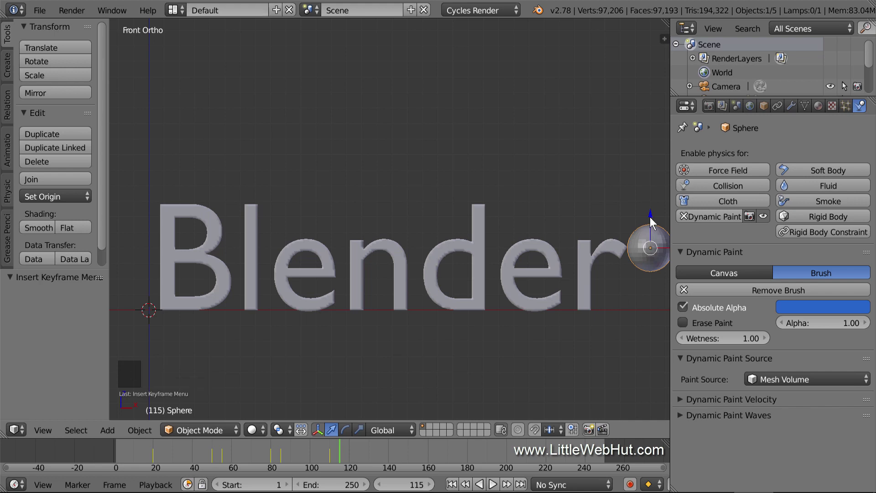
pyautogui.moveTo(650, 212); pyautogui.dragTo(648, 177)
pyautogui.press('i')
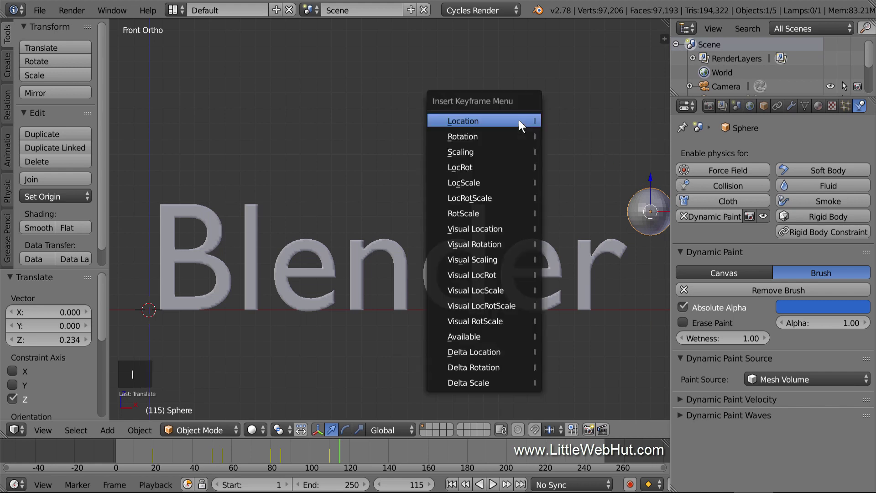
pyautogui.click(519, 120)
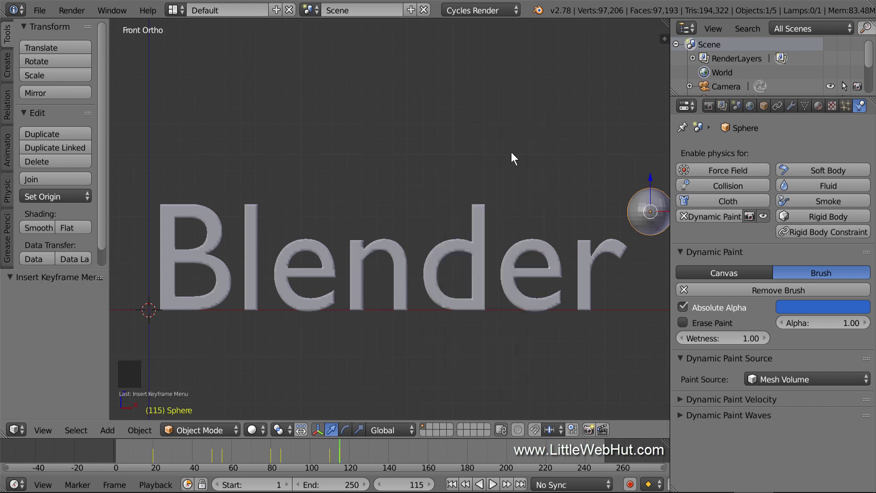
# At frame 140, move the sphere about -3.452 along X back to before the B and insert a location keyframe.
pyautogui.click(404, 485)
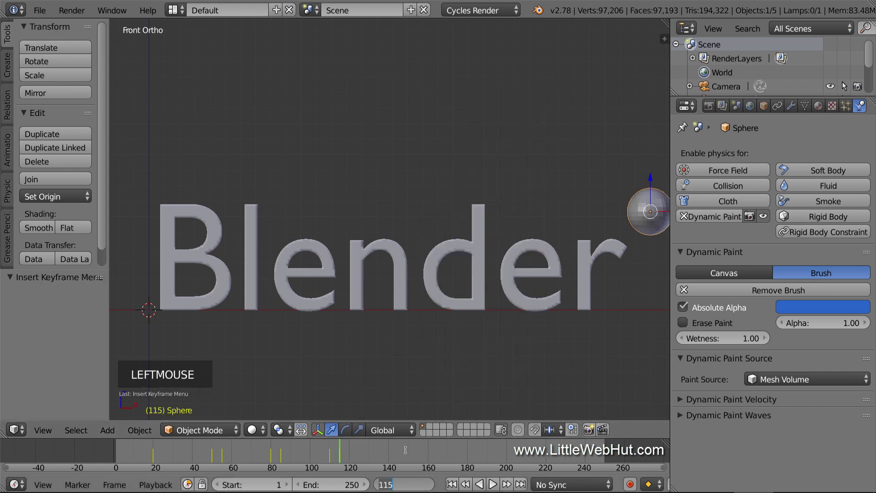
pyautogui.write('140')
pyautogui.press('Return')
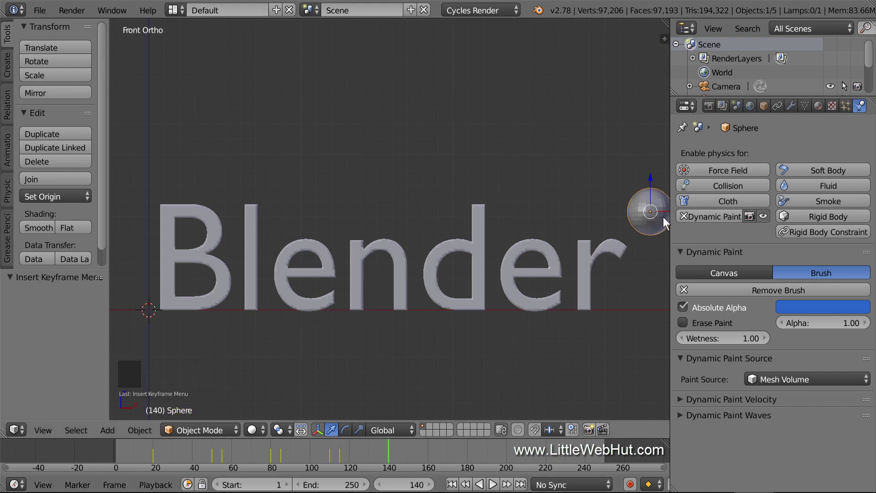
pyautogui.moveTo(667, 212); pyautogui.dragTo(143, 253)
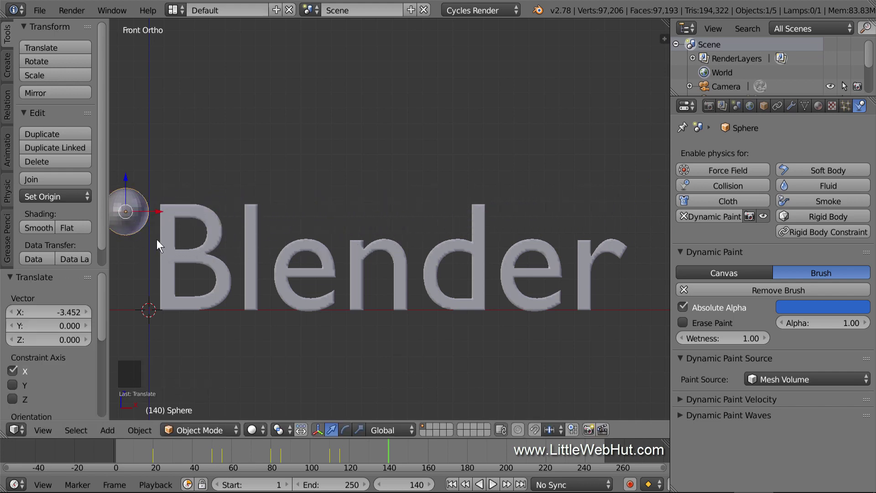
pyautogui.press('i')
pyautogui.click(254, 134)
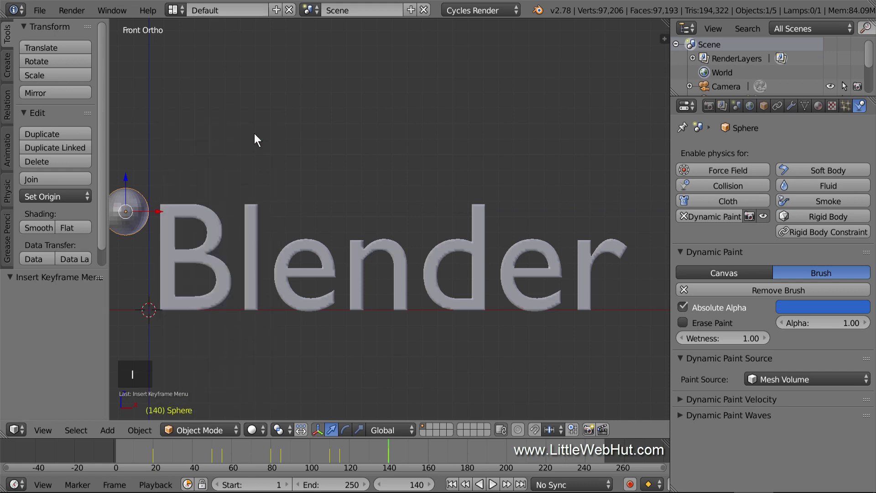
# At frame 150, raise the sphere 1 unit along Z and insert a location keyframe.
pyautogui.click(412, 485)
pyautogui.write('150')
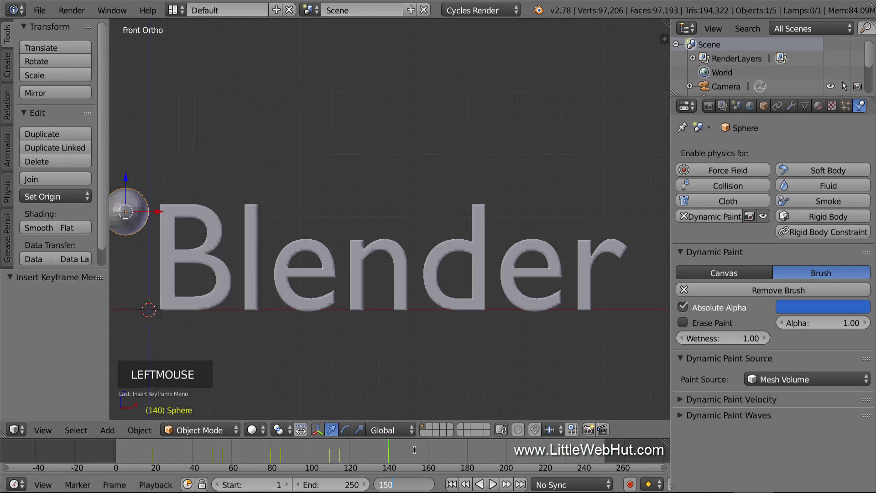
pyautogui.press('Return')
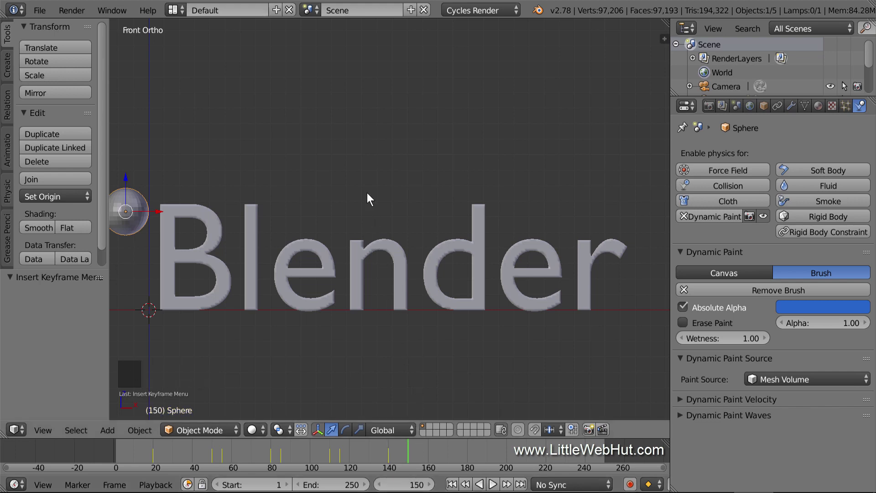
pyautogui.press('g')
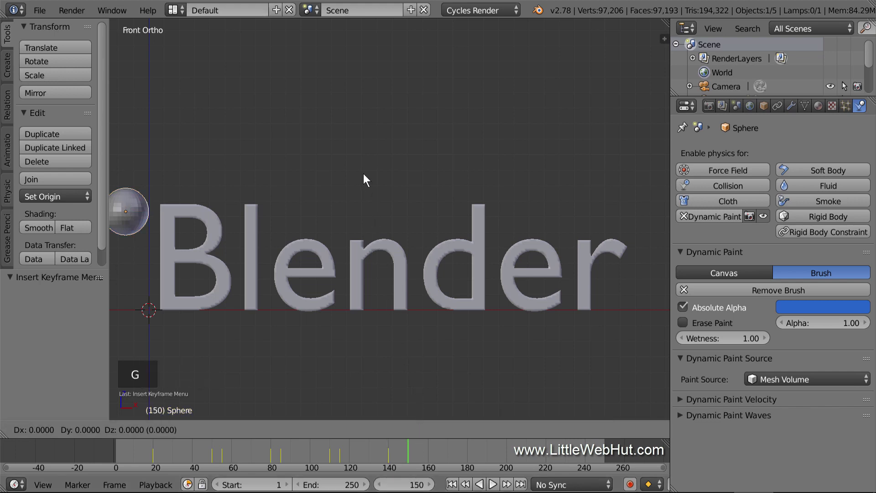
pyautogui.write('z')
pyautogui.write('1')
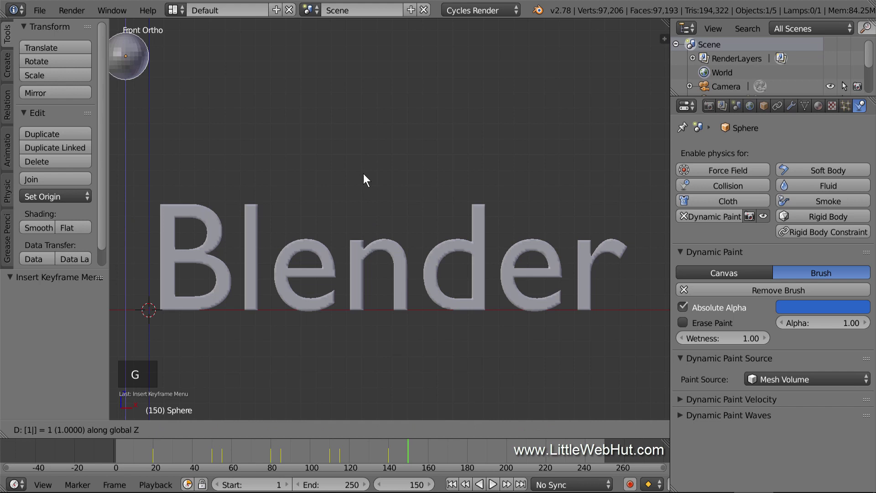
pyautogui.press('Return')
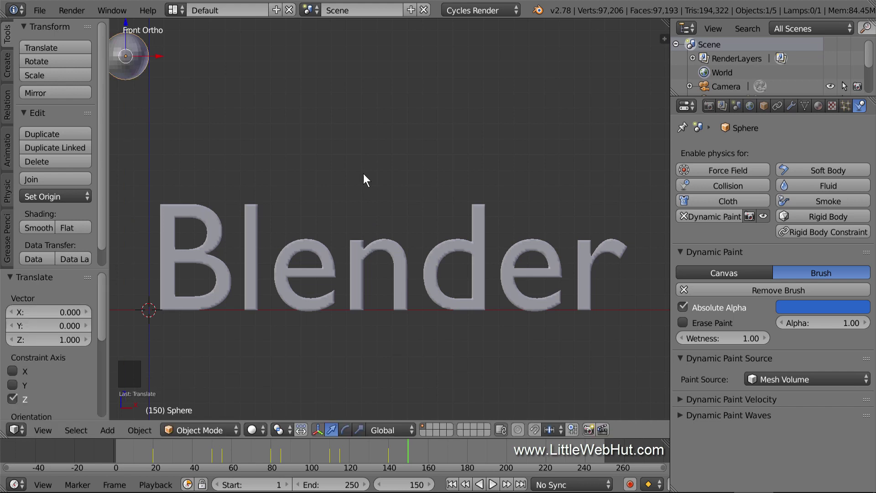
pyautogui.press('i')
pyautogui.click(363, 174)
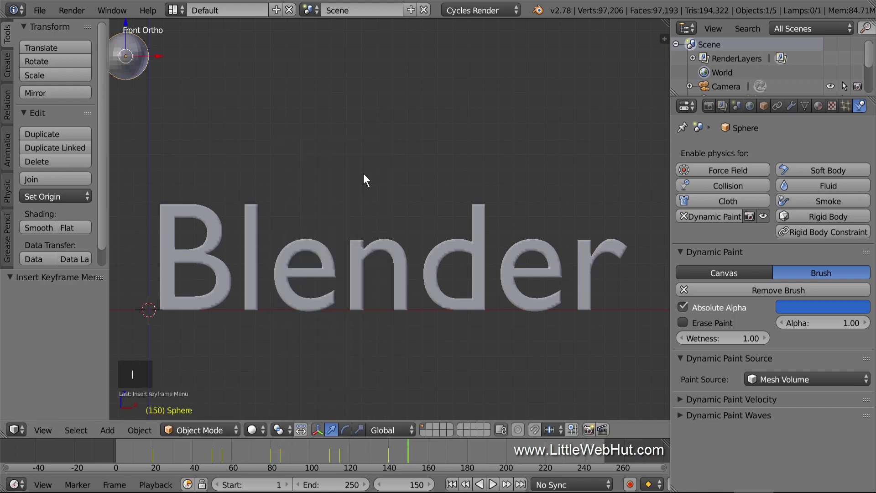
# Play the animation from frame 1 in an angled view to check how the sphere paints the text, and stop it past frame 150.
pyautogui.moveTo(297, 168); pyautogui.dragTo(325, 174, button='middle')
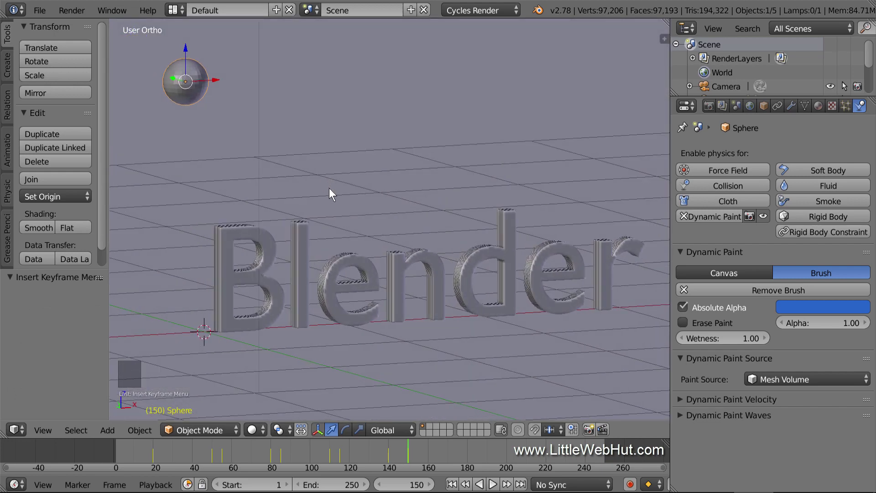
pyautogui.click(451, 483)
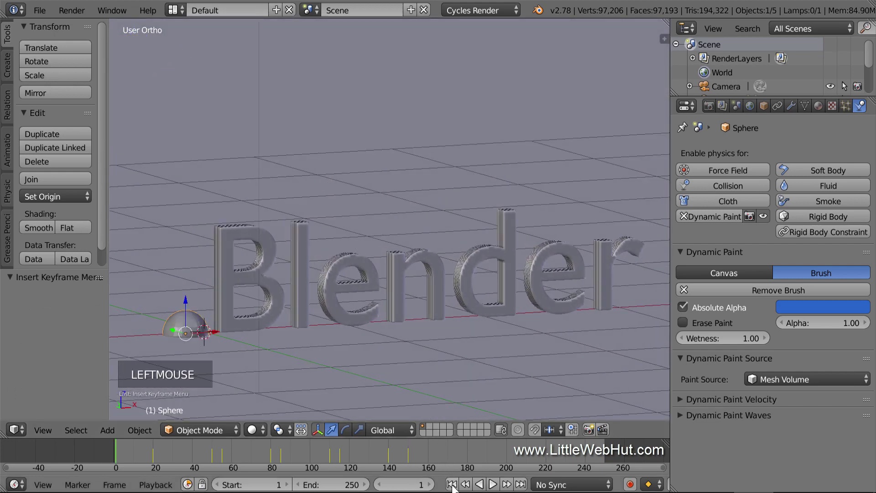
pyautogui.click(493, 483)
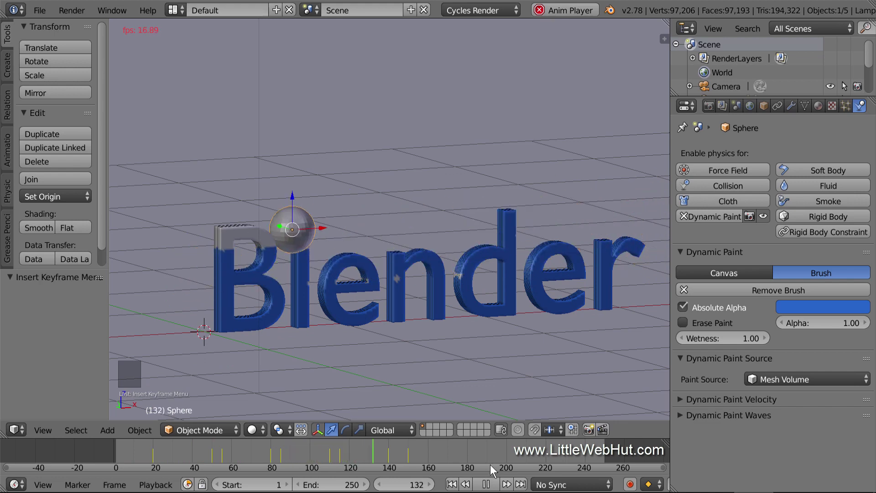
pyautogui.click(488, 483)
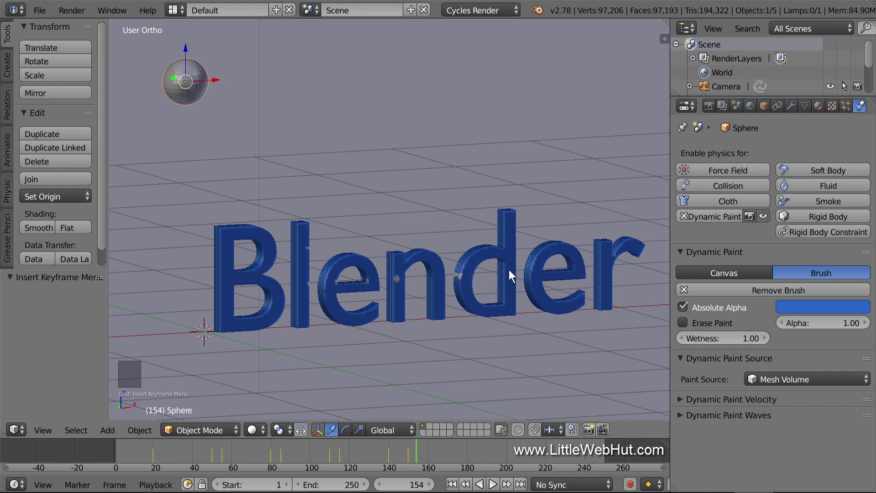
# Select the text object and play the animation from frame 1, stopping at frame 80 with the letters partly painted.
pyautogui.rightClick(510, 237)
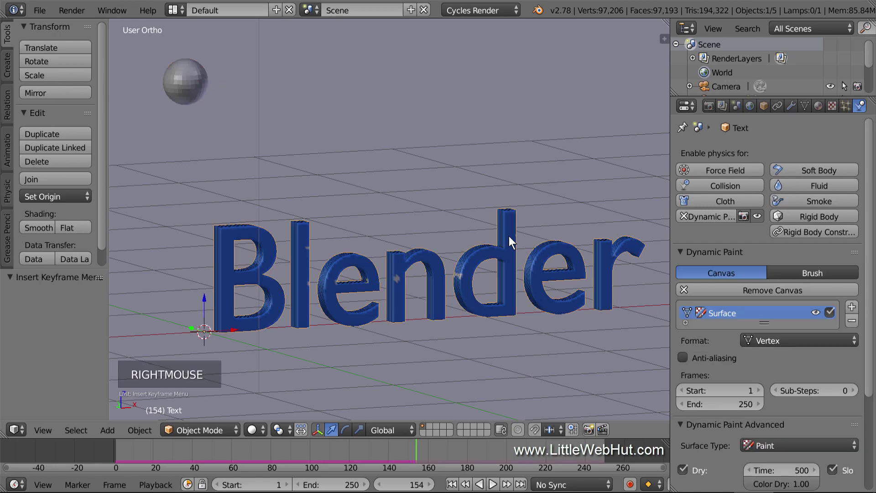
pyautogui.click(451, 483)
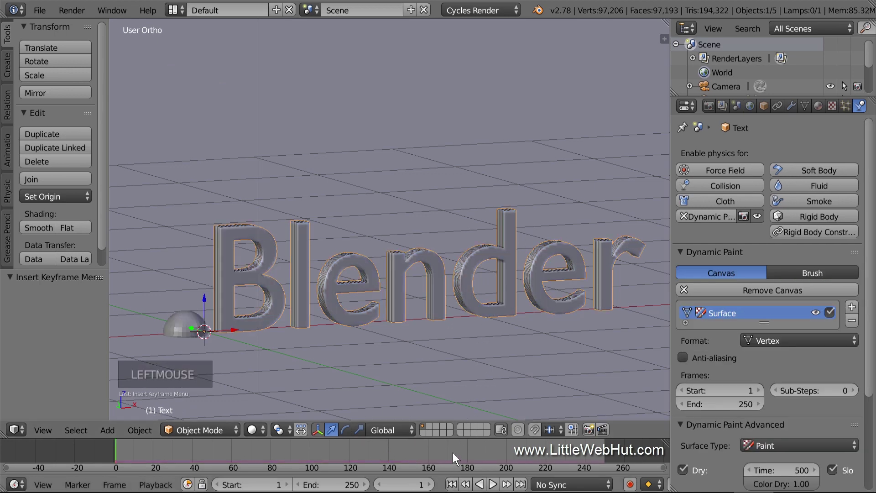
pyautogui.click(493, 484)
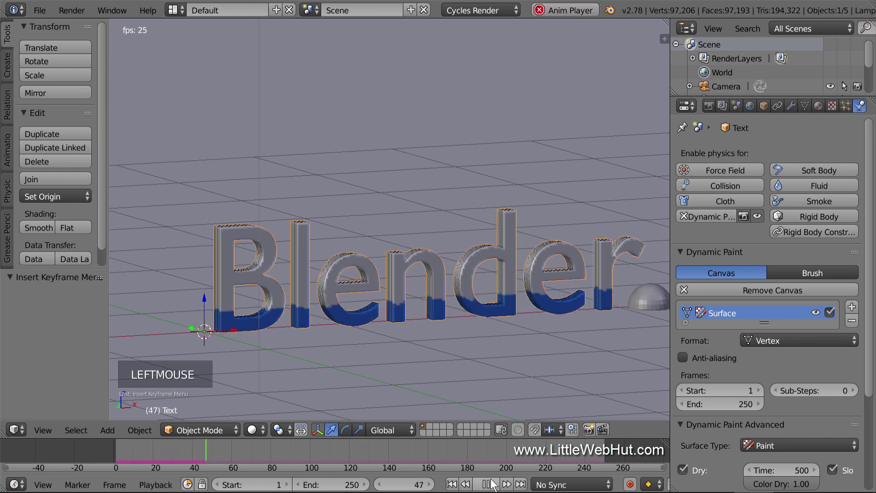
pyautogui.click(488, 484)
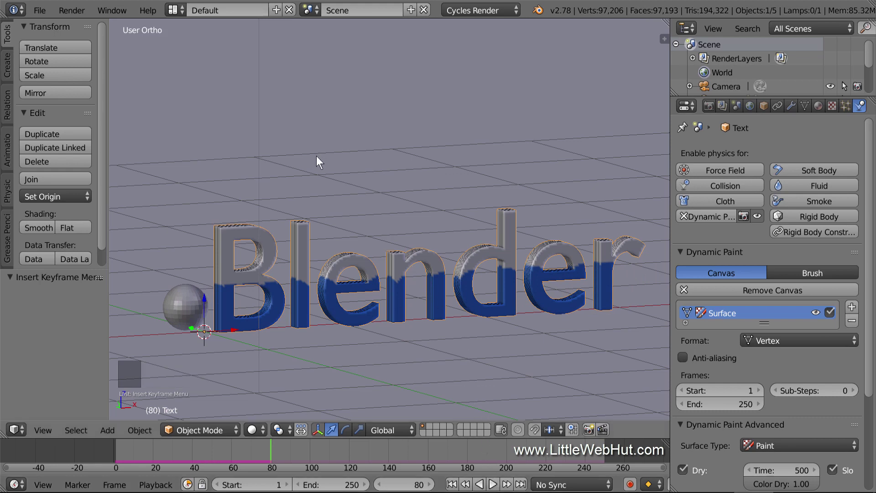
# Switch to the Compositing screen layout and show the text's material nodes in the node editor.
pyautogui.click(176, 9)
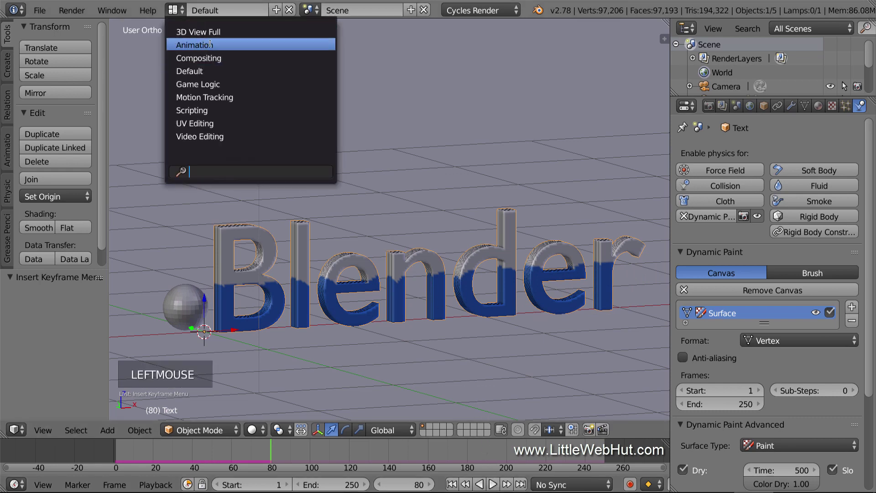
pyautogui.click(227, 58)
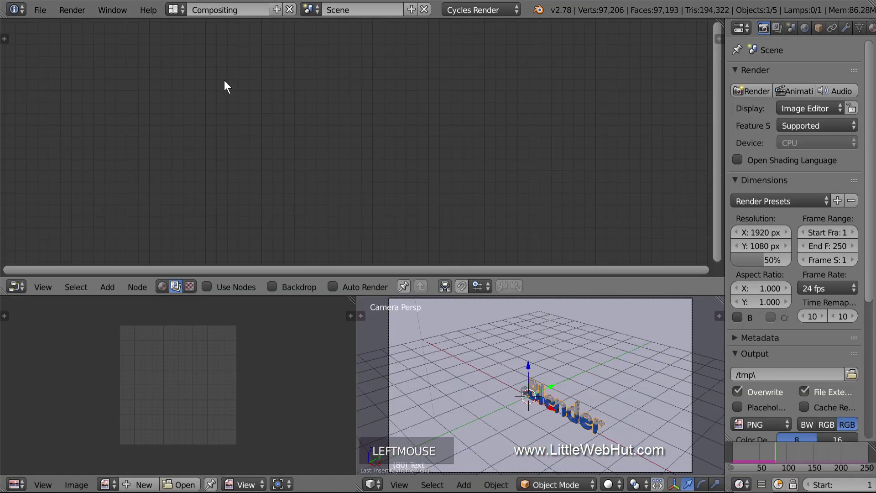
pyautogui.click(162, 286)
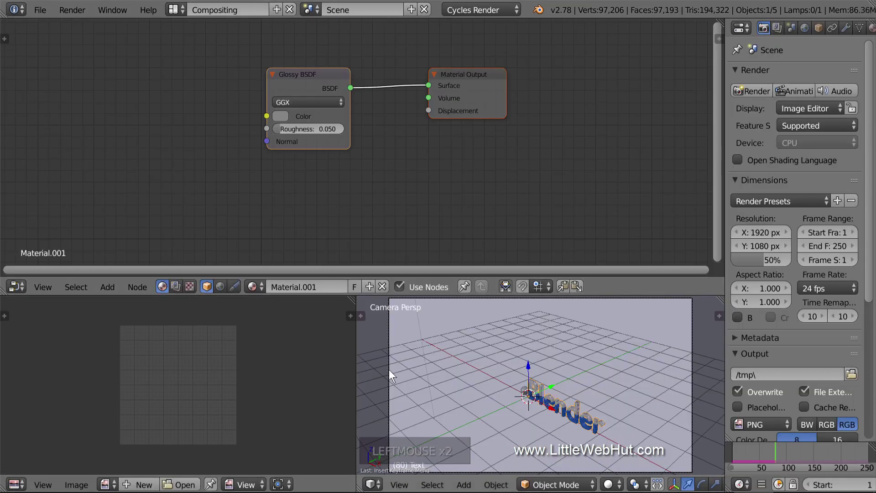
# Frame the text and sphere closely in the 3D view and set its viewport shading to Rendered.
pyautogui.moveTo(389, 369); pyautogui.dragTo(489, 368, button='middle')
pyautogui.scroll(7, 586, 402)
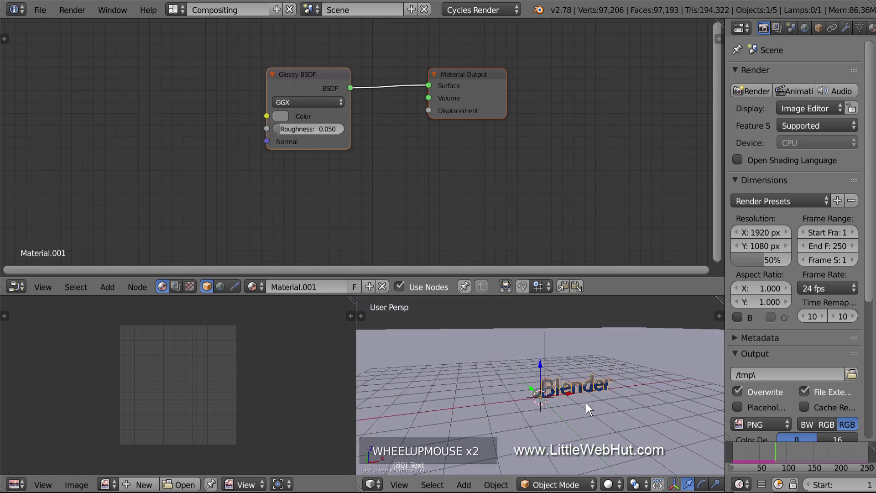
pyautogui.scroll(2, 597, 407)
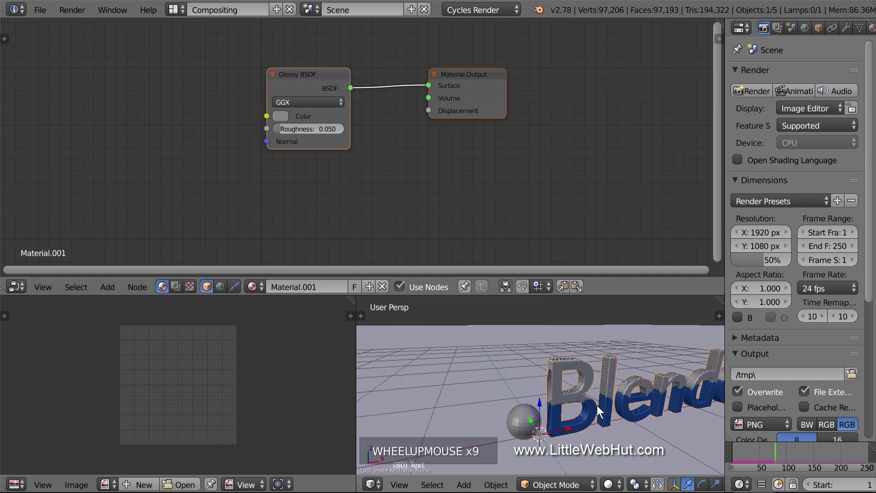
pyautogui.keyDown('shift'); pyautogui.moveTo(623, 398); pyautogui.dragTo(554, 395, button='middle'); pyautogui.keyUp('shift')
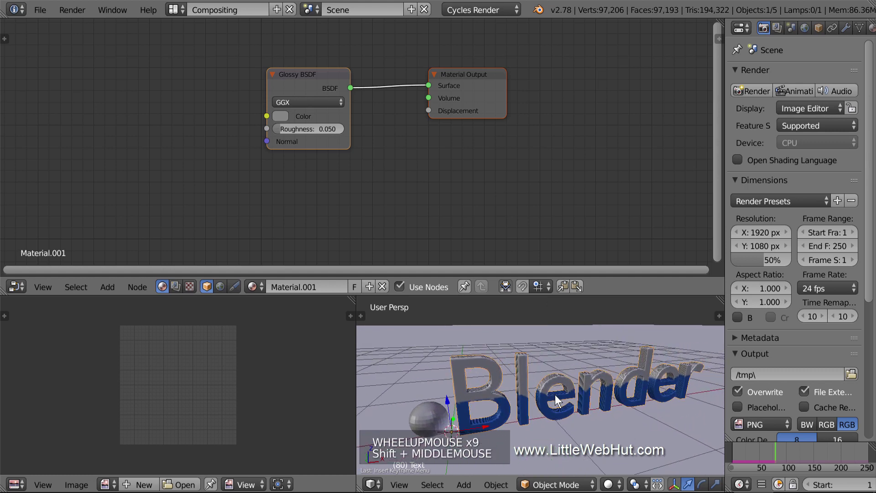
pyautogui.click(614, 486)
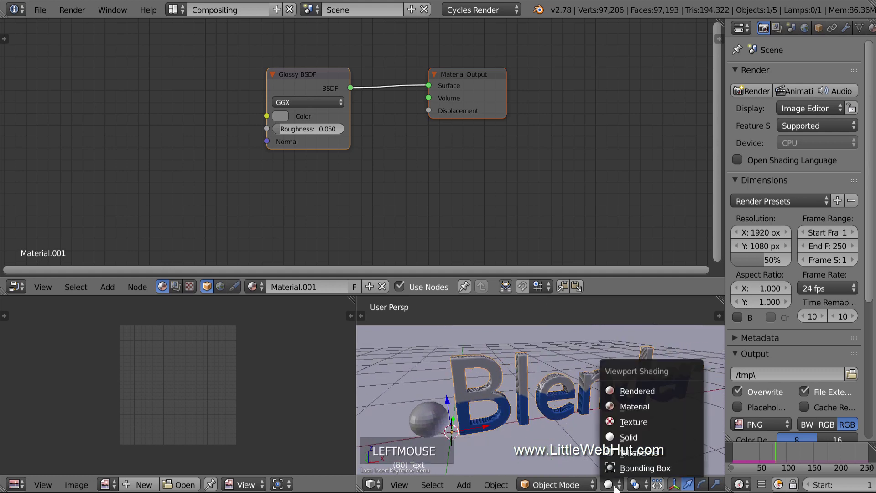
pyautogui.click(656, 393)
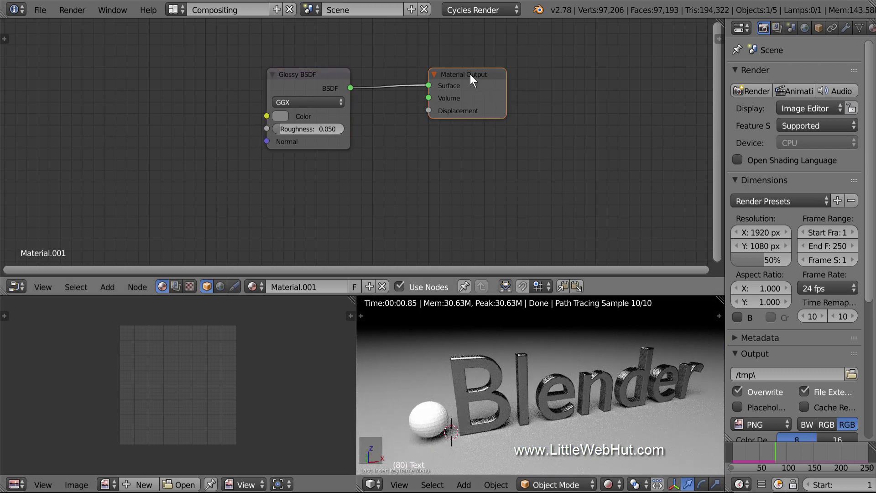
# Spread the material nodes apart and insert a Mix Shader before Material Output, with Glossy BSDF feeding its second Shader input.
pyautogui.moveTo(470, 74); pyautogui.dragTo(622, 75)
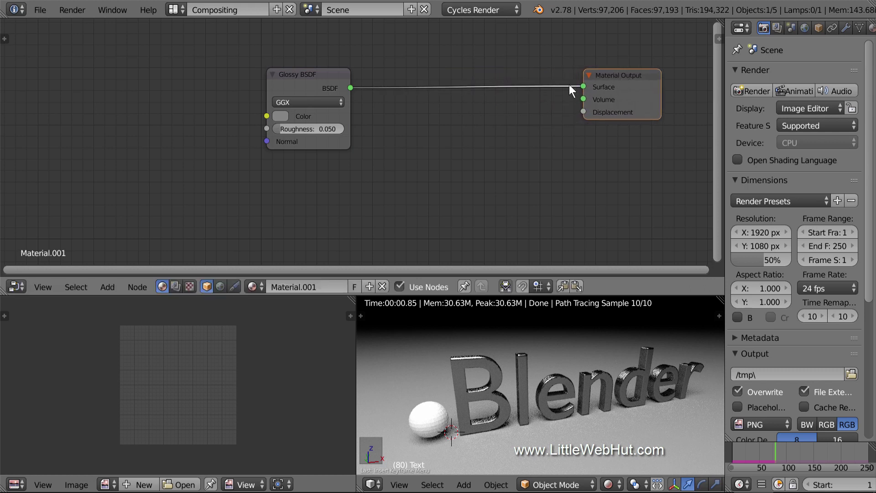
pyautogui.moveTo(324, 76); pyautogui.dragTo(325, 187)
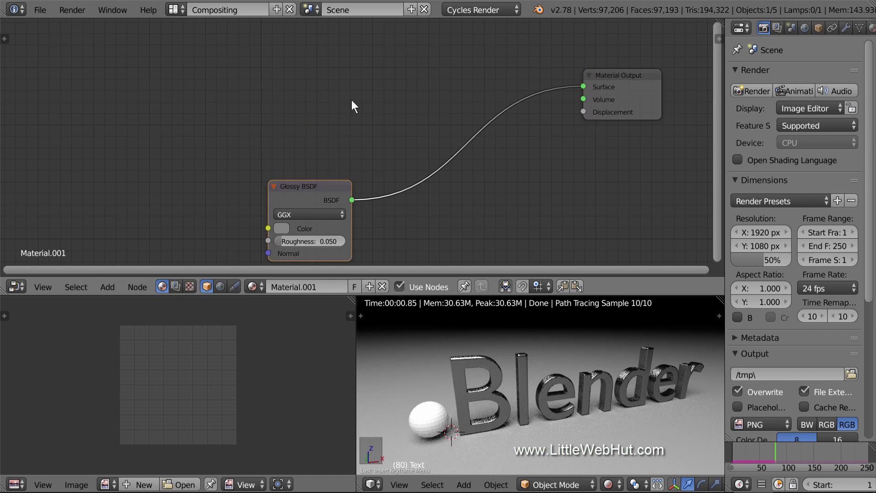
pyautogui.hotkey('shift', 'a')
pyautogui.moveTo(351, 141)
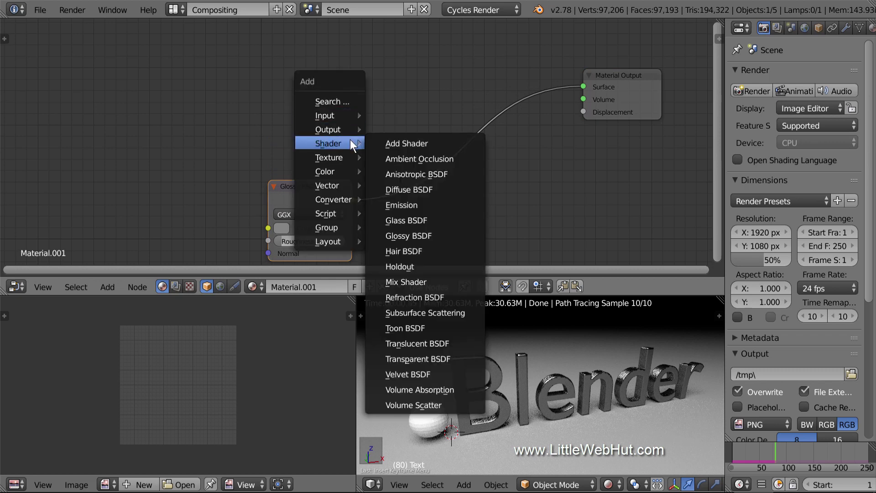
pyautogui.click(450, 280)
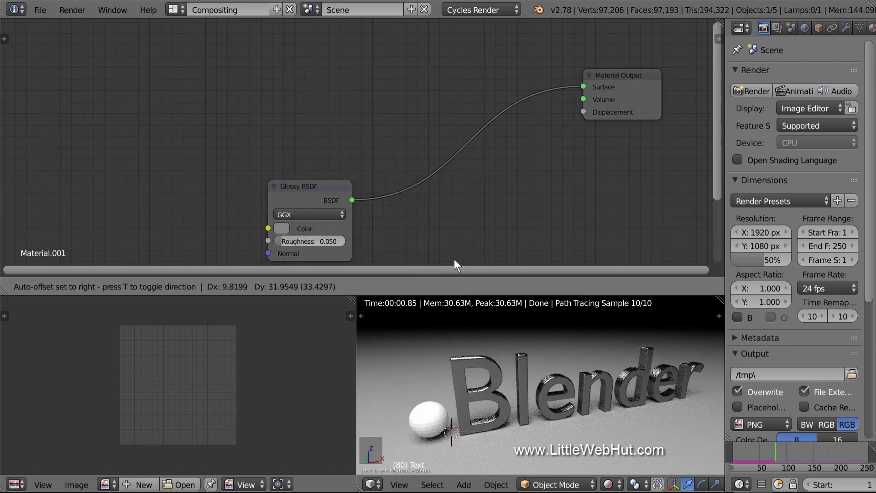
pyautogui.click(446, 119)
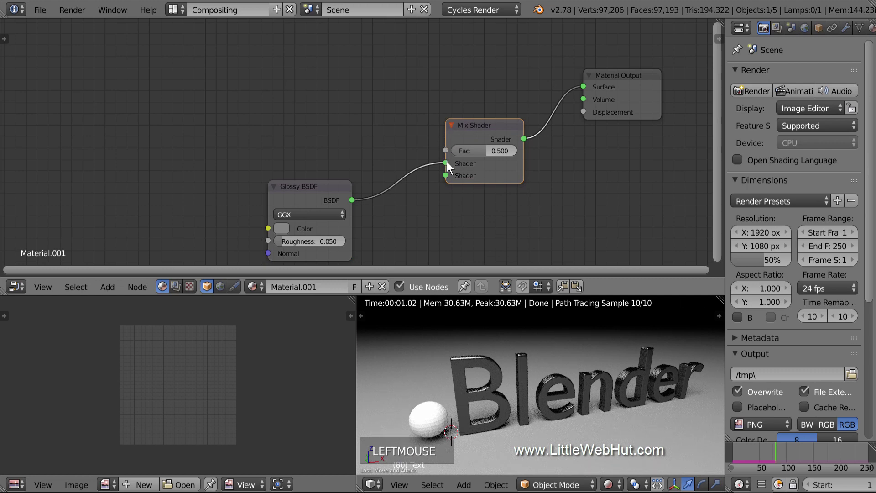
pyautogui.moveTo(445, 163)
pyautogui.mouseDown()
pyautogui.moveTo(431, 169)
pyautogui.moveTo(440, 176)
pyautogui.mouseUp()
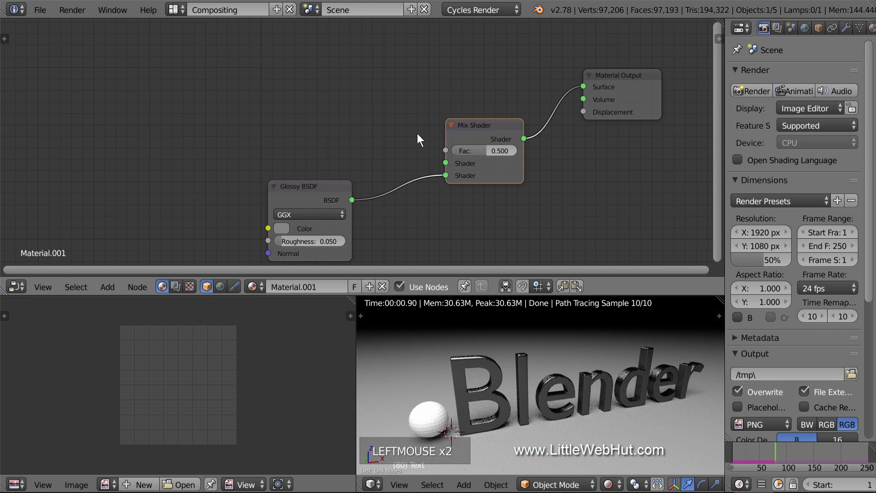
# Add a Transparent BSDF above the Glossy BSDF and connect it to the Mix Shader's first Shader input.
pyautogui.hotkey('shift', 'a')
pyautogui.moveTo(410, 121)
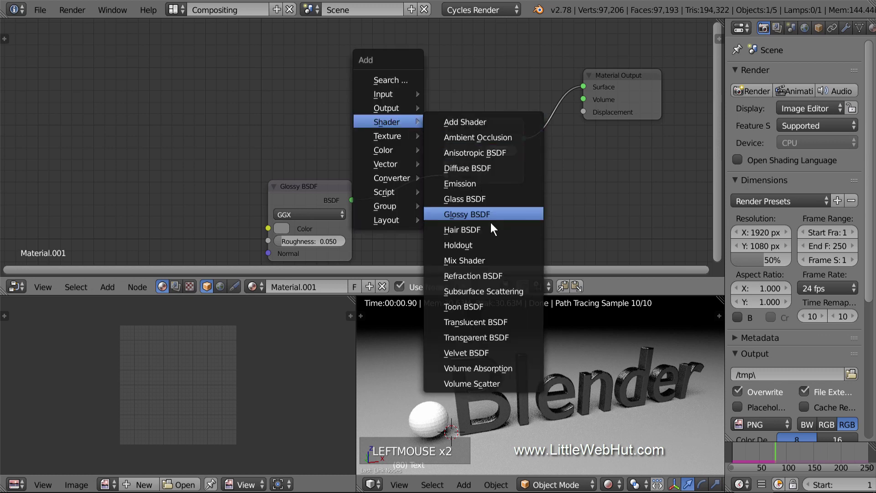
pyautogui.click(514, 336)
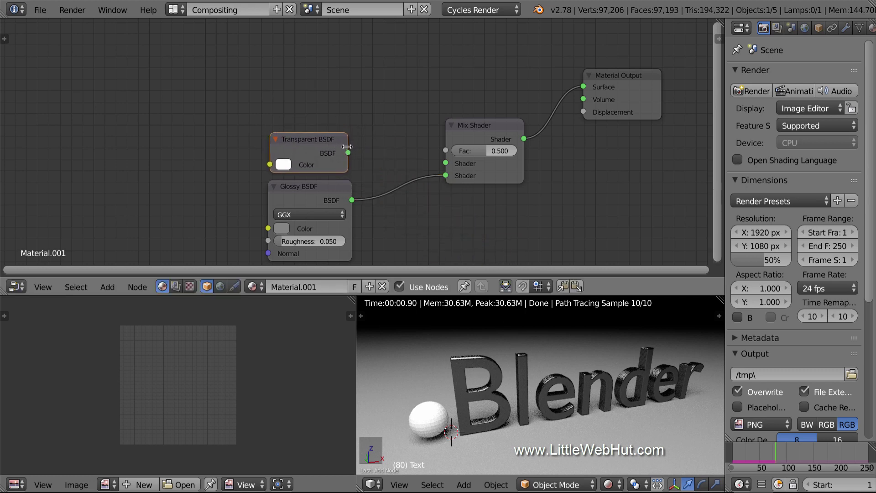
pyautogui.moveTo(348, 152); pyautogui.dragTo(442, 165)
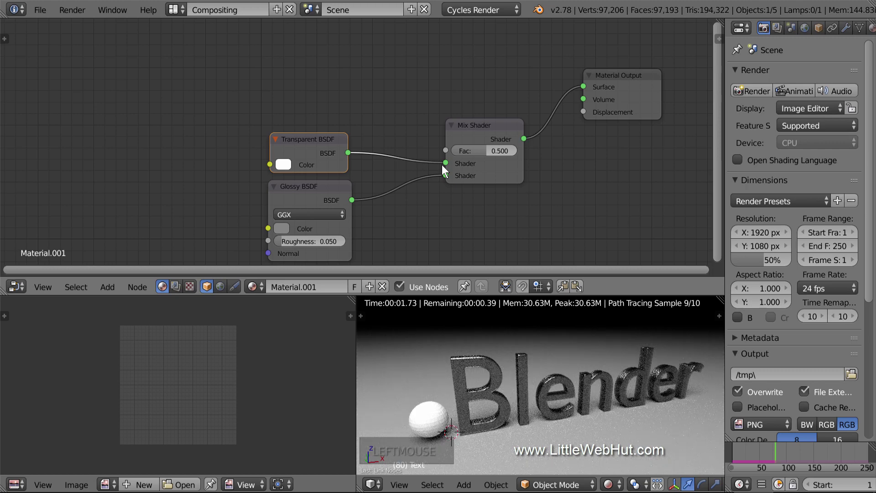
# Set the Transparent BSDF color to pure white (FFFFFF).
pyautogui.click(284, 164)
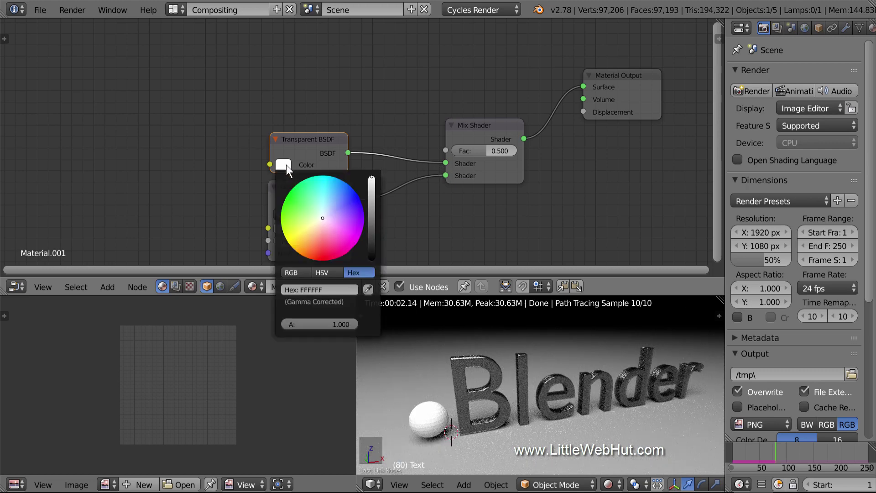
pyautogui.click(371, 177)
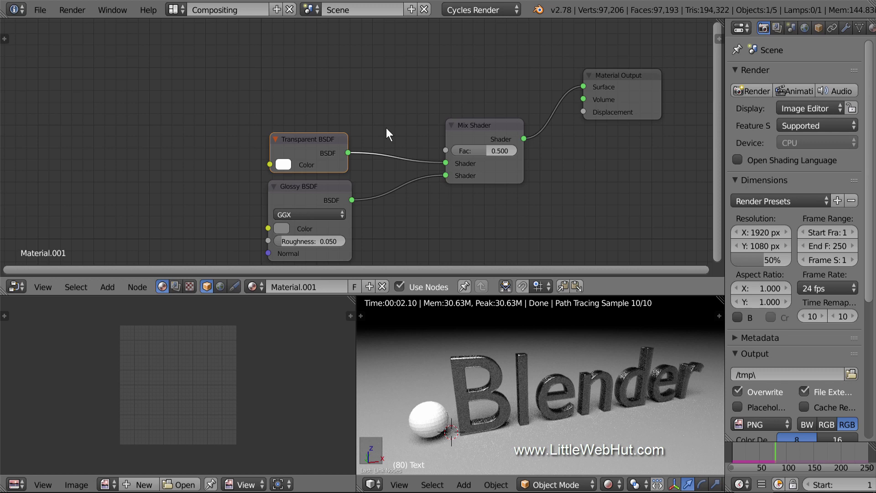
# Add an Attribute input node above and left of the Transparent BSDF and widen it to make room for its name.
pyautogui.hotkey('shift', 'a')
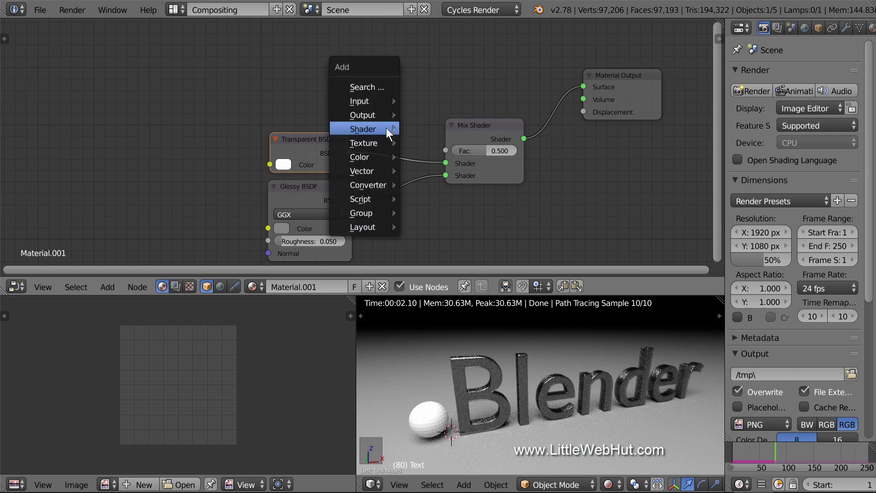
pyautogui.moveTo(386, 101)
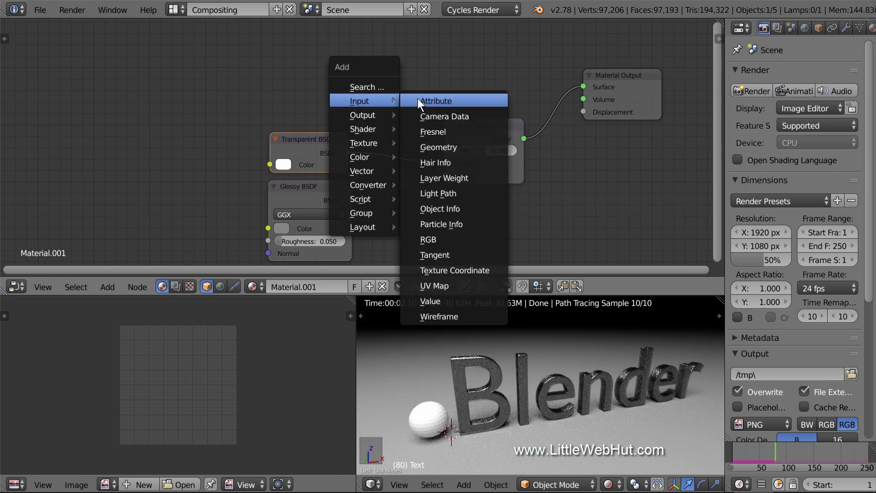
pyautogui.click(454, 98)
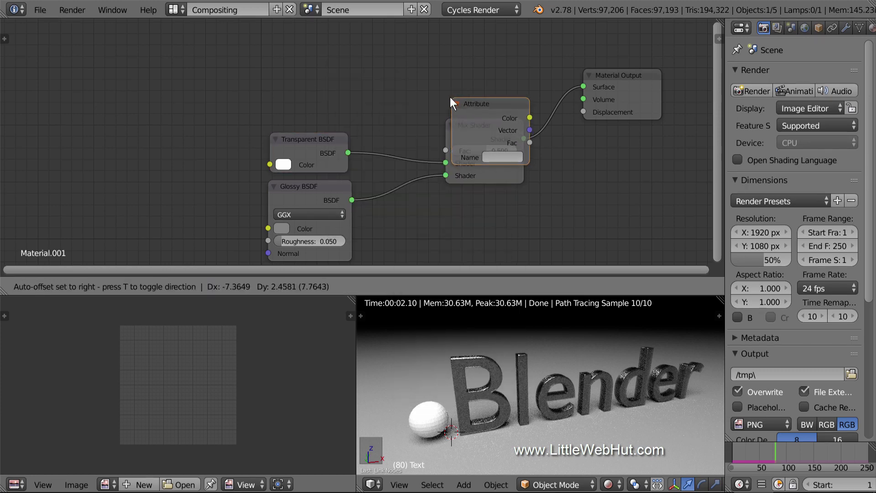
pyautogui.click(125, 42)
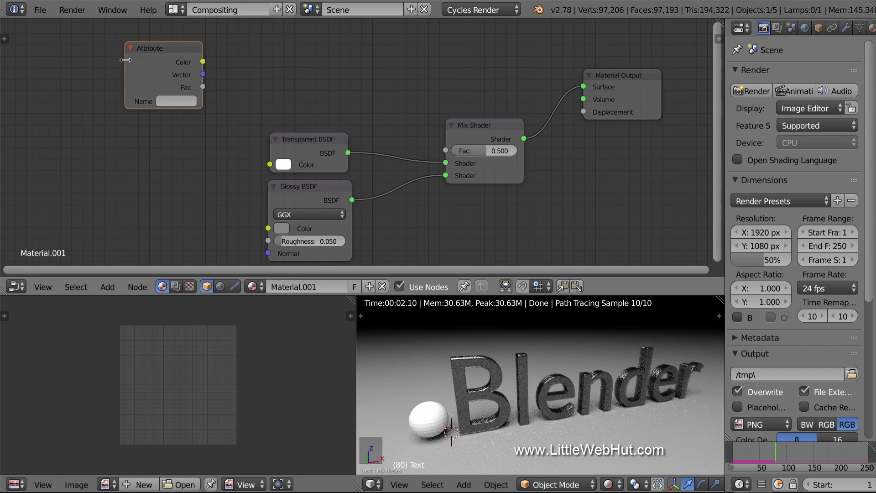
pyautogui.moveTo(126, 60); pyautogui.dragTo(75, 64)
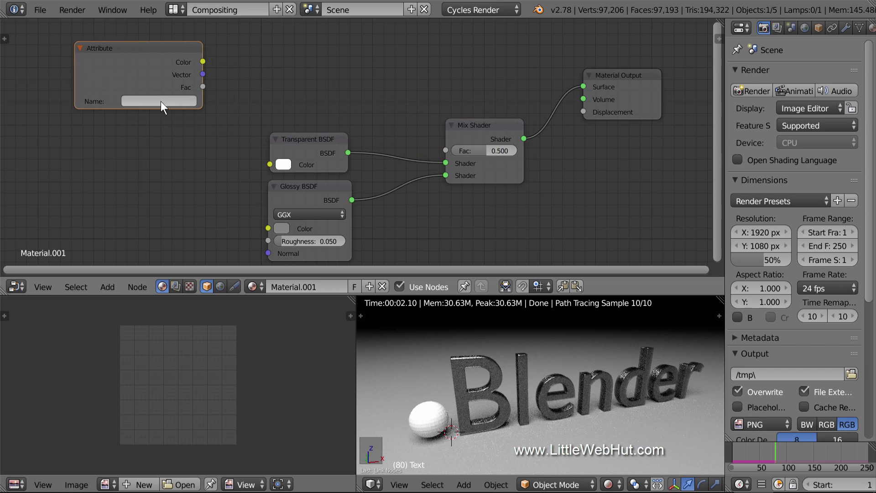
# Widen the properties area and add the dp_paintmap output layer to the text's Dynamic Paint canvas.
pyautogui.moveTo(725, 204); pyautogui.dragTo(626, 212)
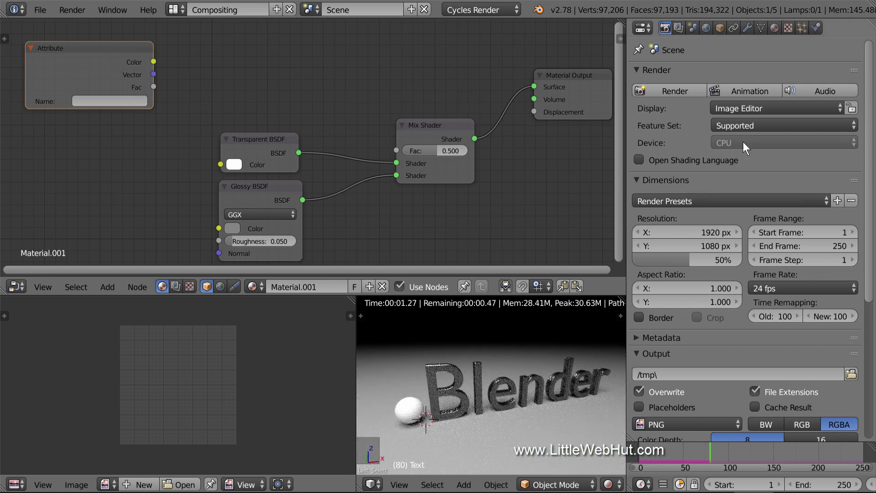
pyautogui.click(815, 27)
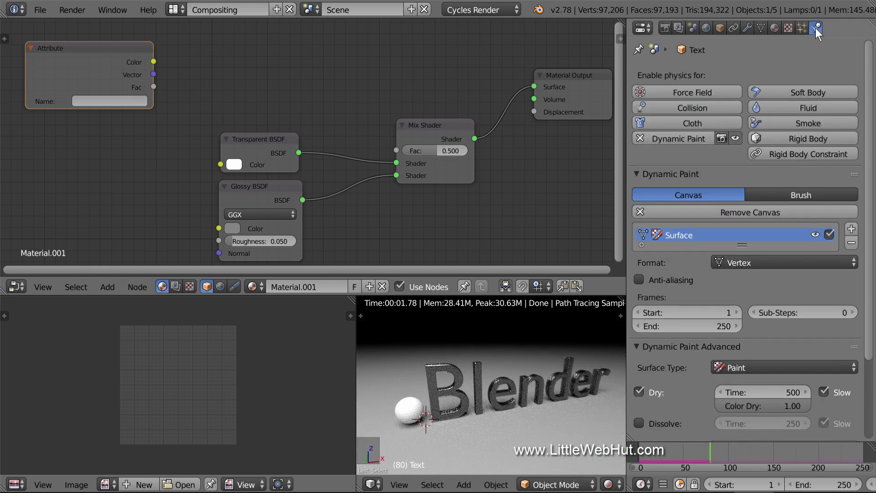
pyautogui.moveTo(866, 78); pyautogui.dragTo(875, 172)
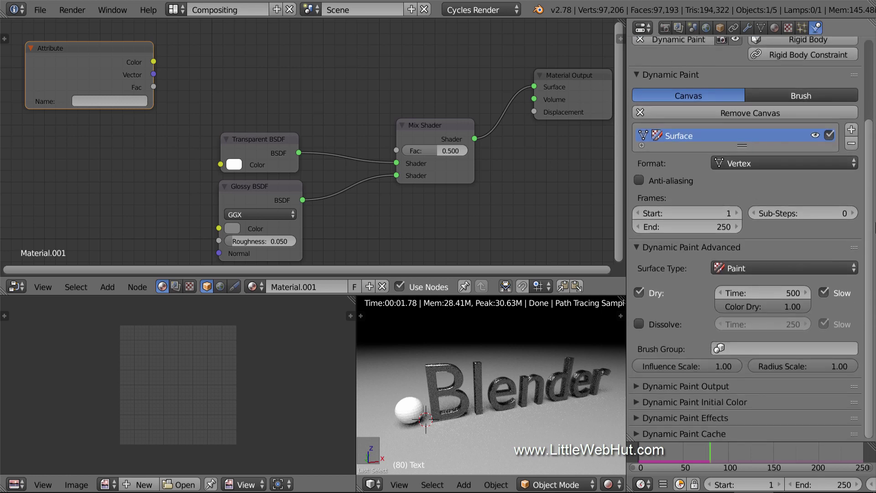
pyautogui.click(640, 389)
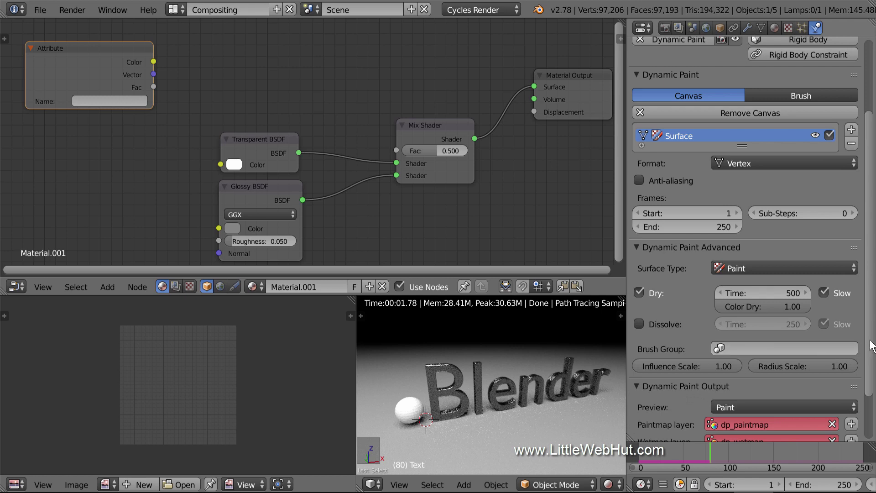
pyautogui.moveTo(869, 342); pyautogui.dragTo(868, 393)
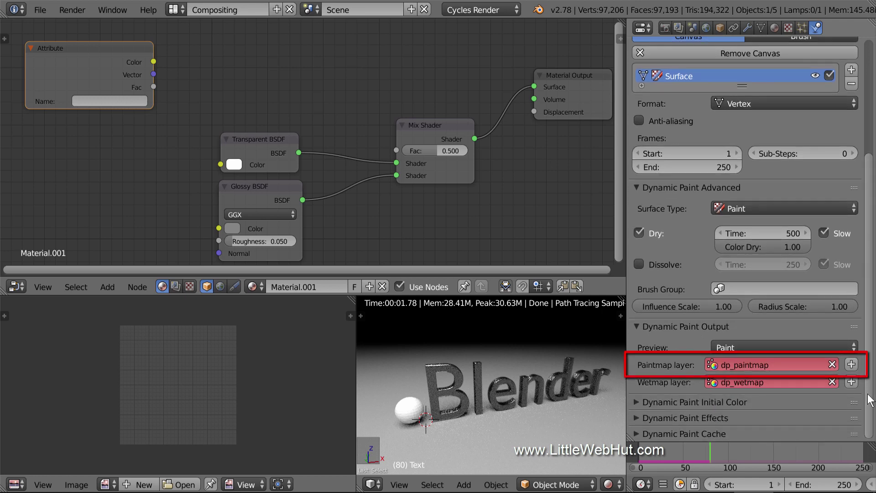
pyautogui.click(851, 364)
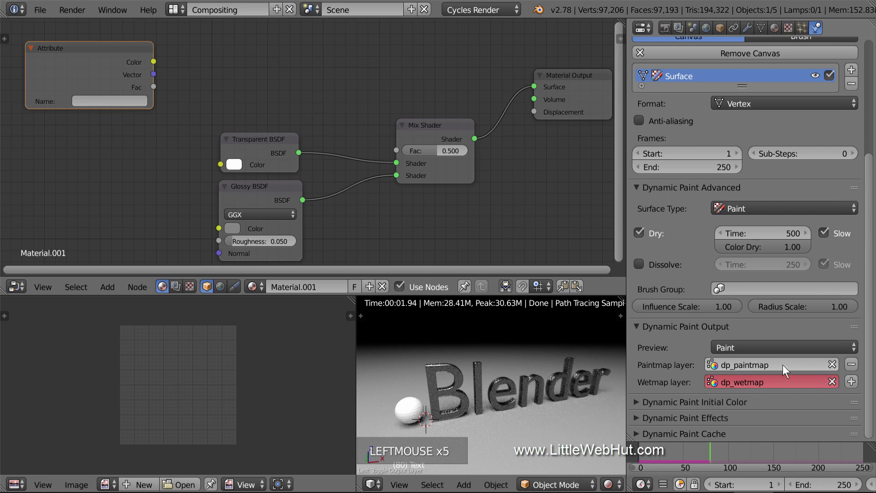
# Copy the paintmap layer name dp_paintmap into the Attribute node's name and connect its Fac output to the Mix Shader's Fac input.
pyautogui.click(768, 363)
pyautogui.hotkey('ctrl', 'c')
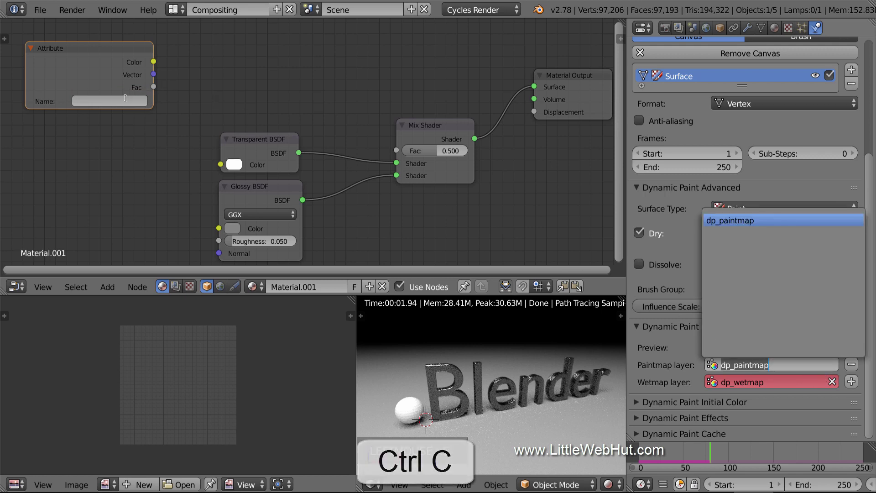
pyautogui.click(119, 100)
pyautogui.click(119, 101)
pyautogui.hotkey('ctrl', 'v')
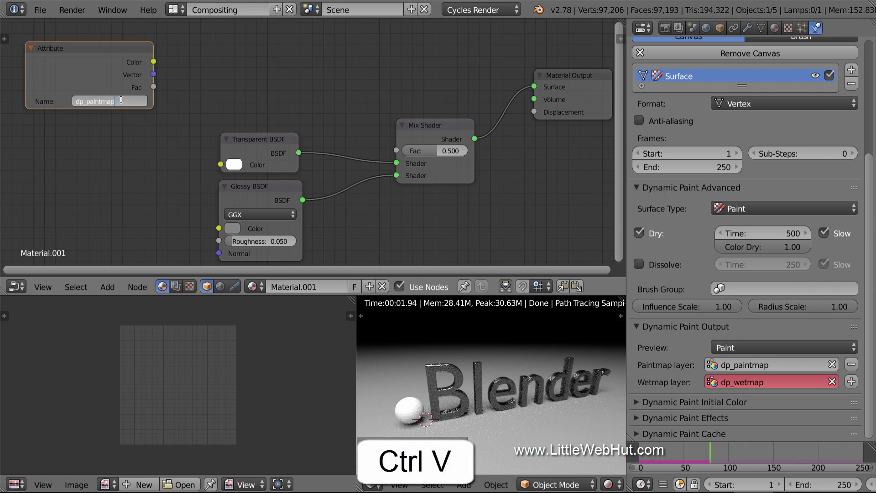
pyautogui.press('Return')
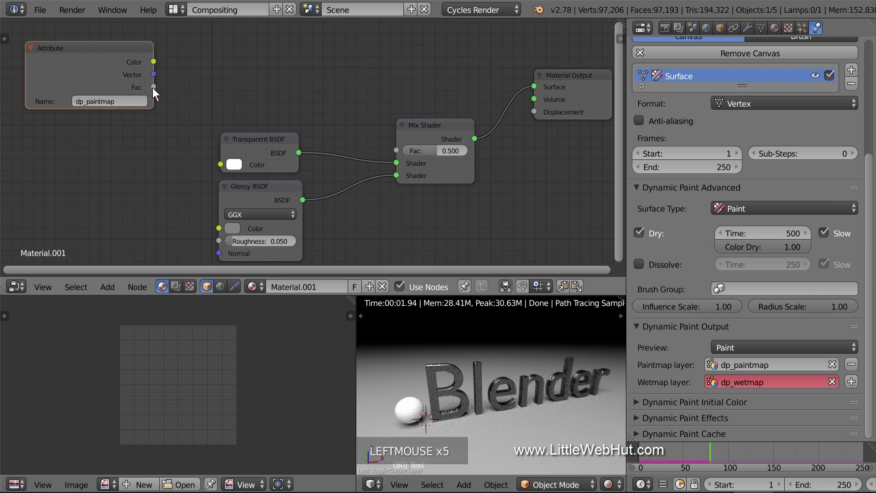
pyautogui.moveTo(153, 88); pyautogui.dragTo(395, 157)
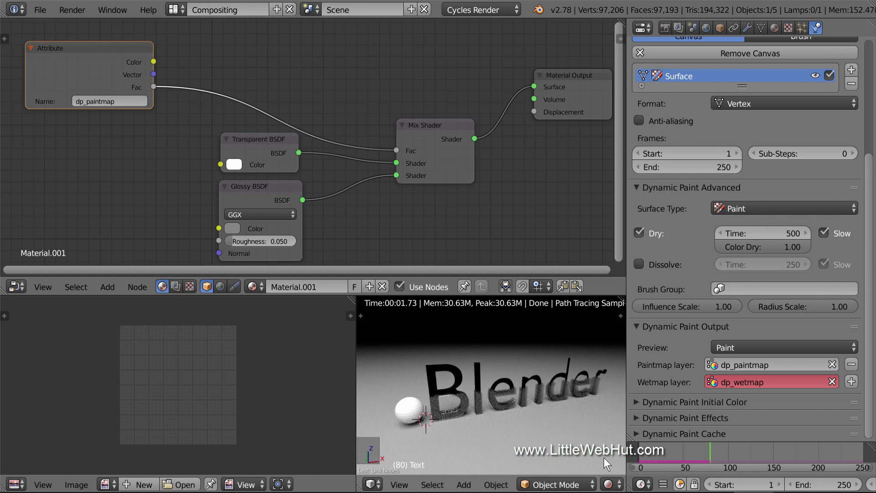
# Set the maximum transparency bounces to 100 in the render's Light Paths settings.
pyautogui.click(665, 29)
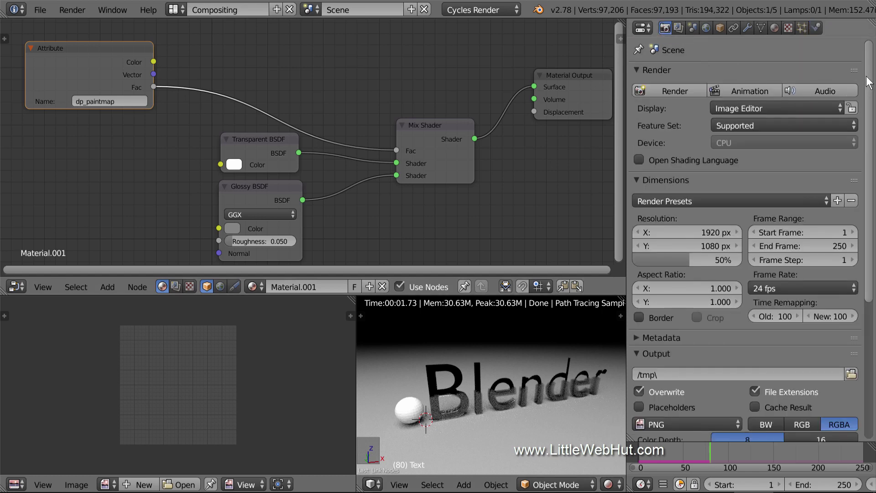
pyautogui.moveTo(867, 77); pyautogui.dragTo(871, 230)
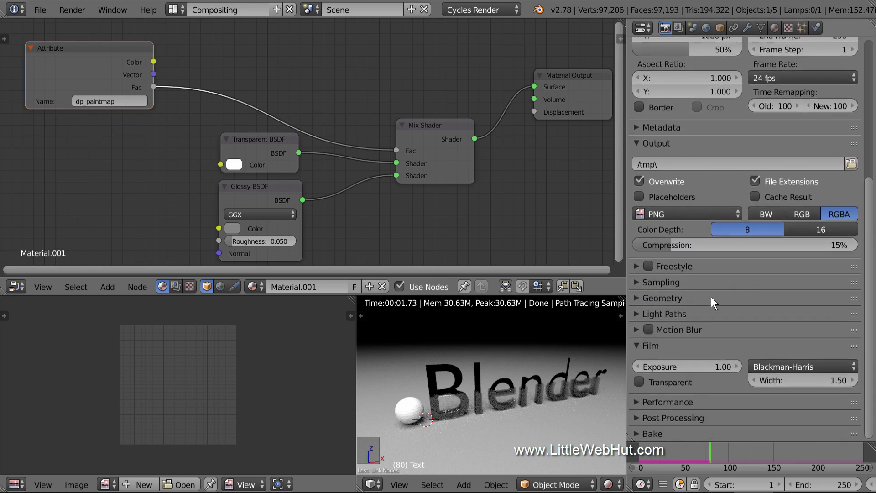
pyautogui.click(638, 312)
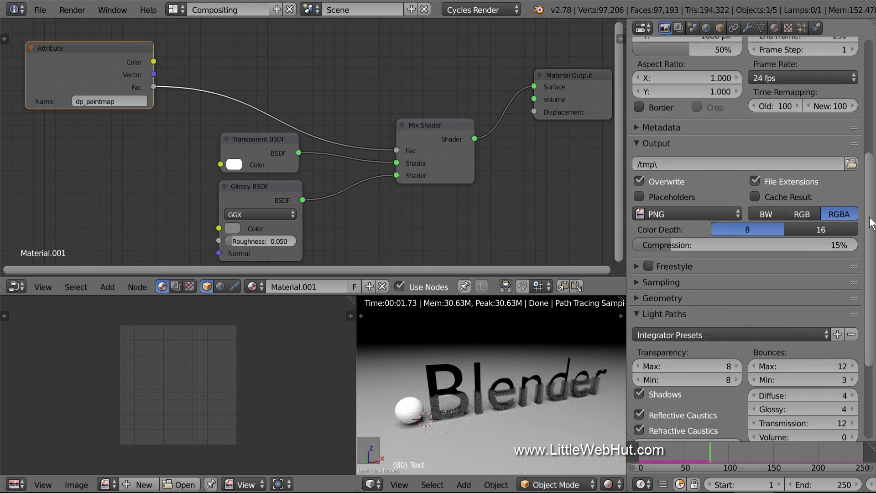
pyautogui.moveTo(870, 217); pyautogui.dragTo(875, 327)
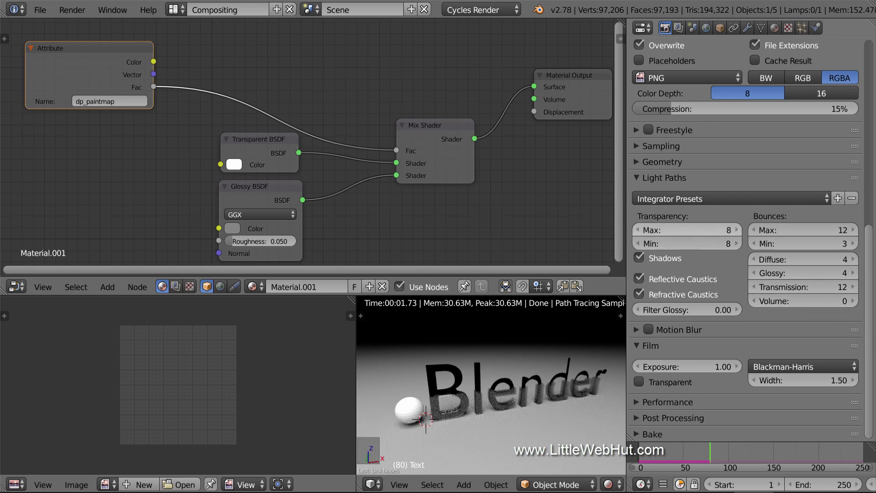
pyautogui.click(703, 232)
pyautogui.write('100')
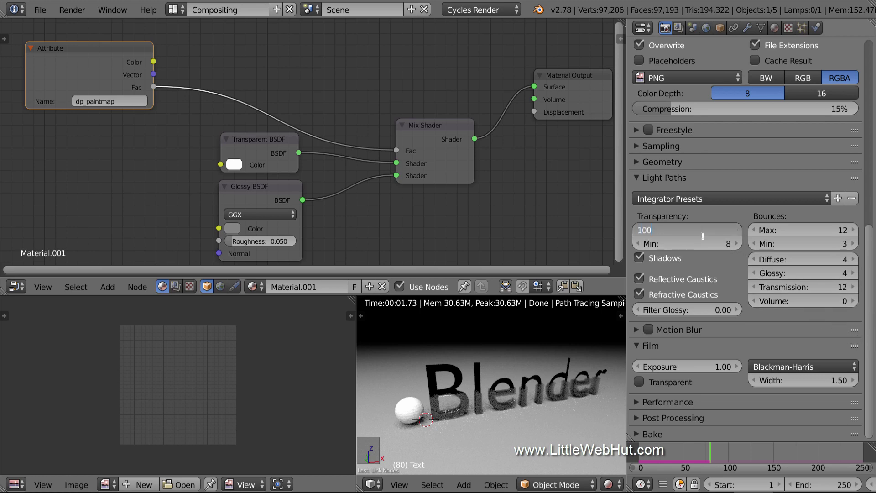
pyautogui.press('Return')
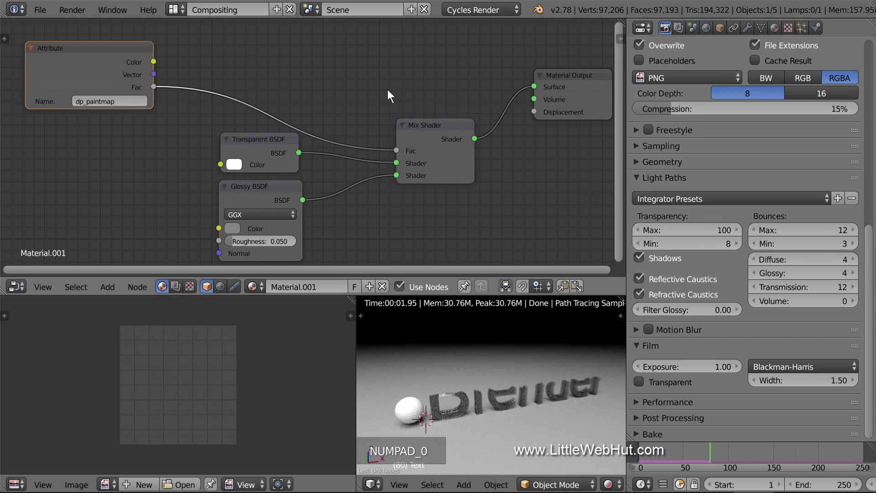
# Insert a Math converter node on the link between the Attribute node and the Mix Shader's Fac input.
pyautogui.hotkey('shift', 'a')
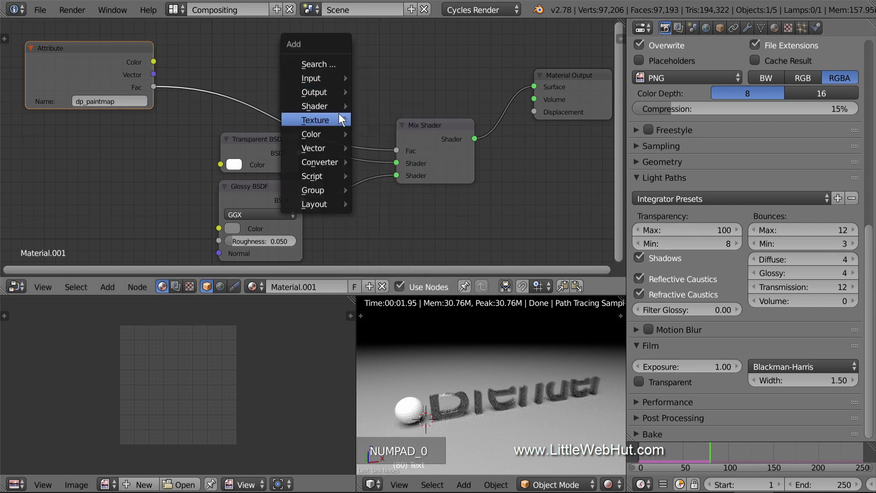
pyautogui.moveTo(333, 162)
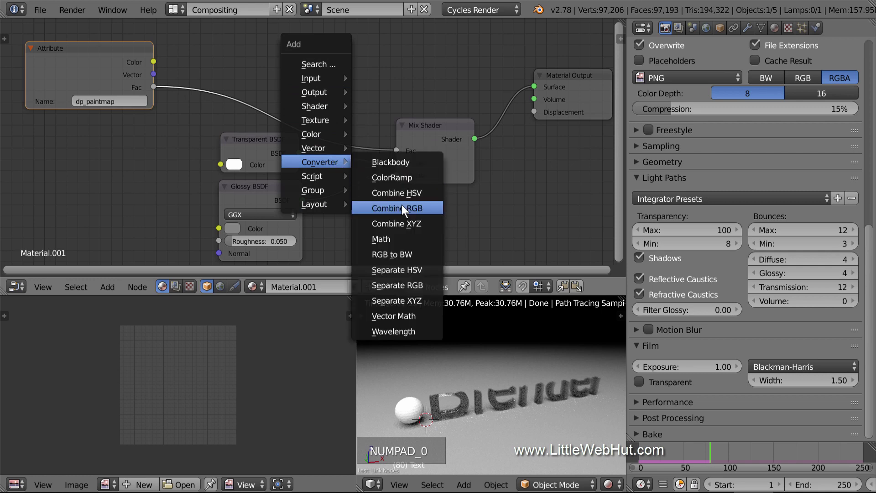
pyautogui.click(404, 239)
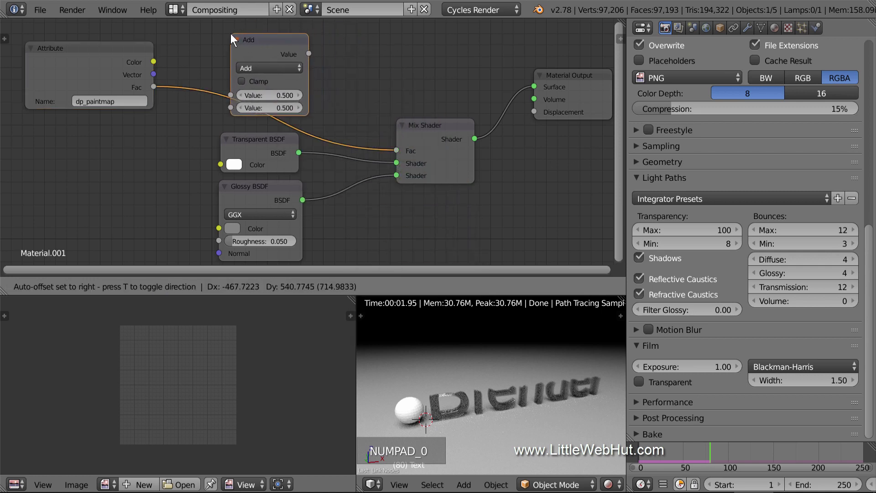
pyautogui.click(225, 35)
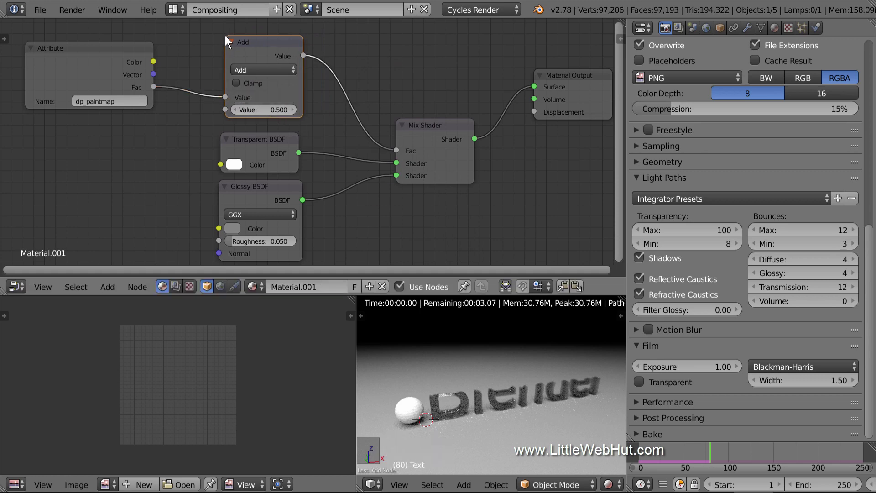
# Set the Math node's operation to Multiply and its second value to 100.
pyautogui.click(269, 70)
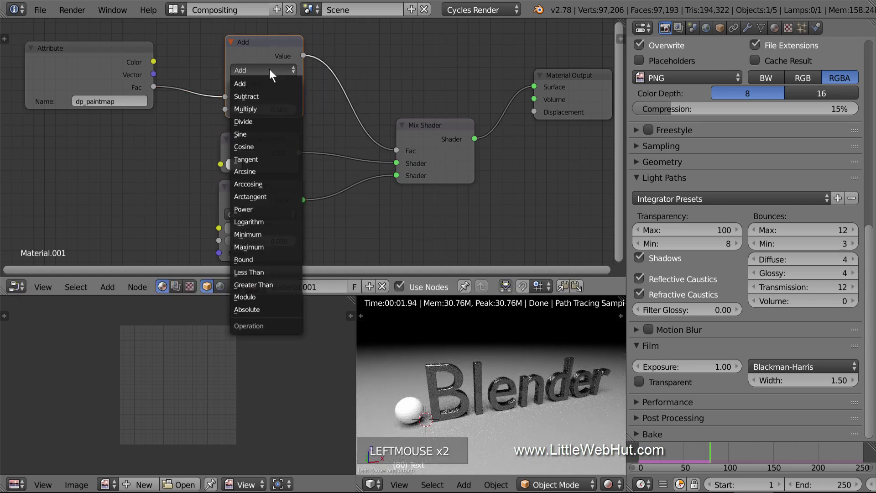
pyautogui.click(276, 109)
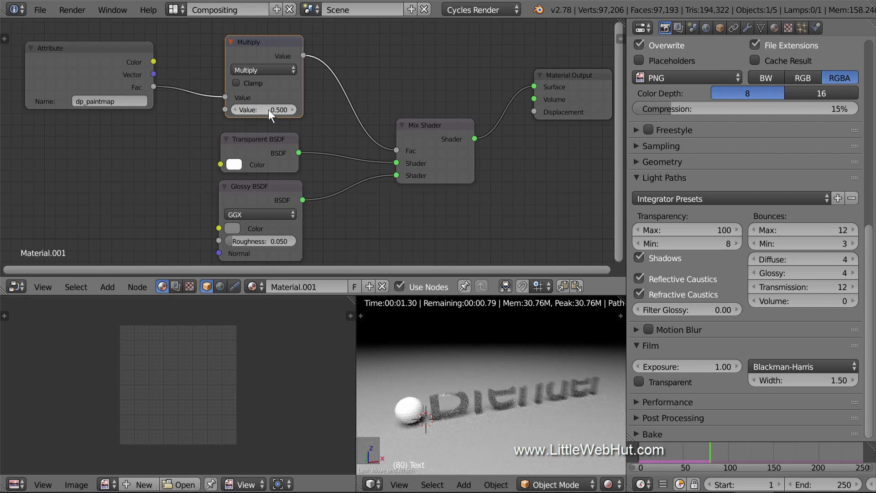
pyautogui.click(268, 110)
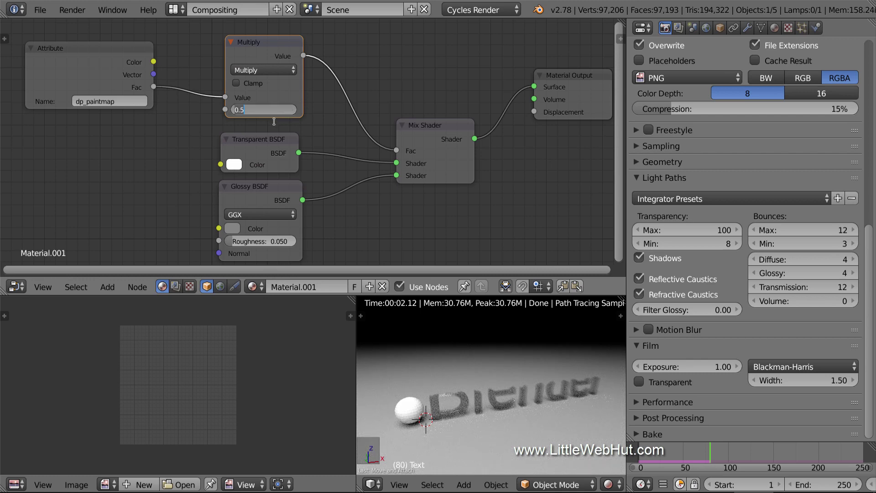
pyautogui.write('100')
pyautogui.press('Return')
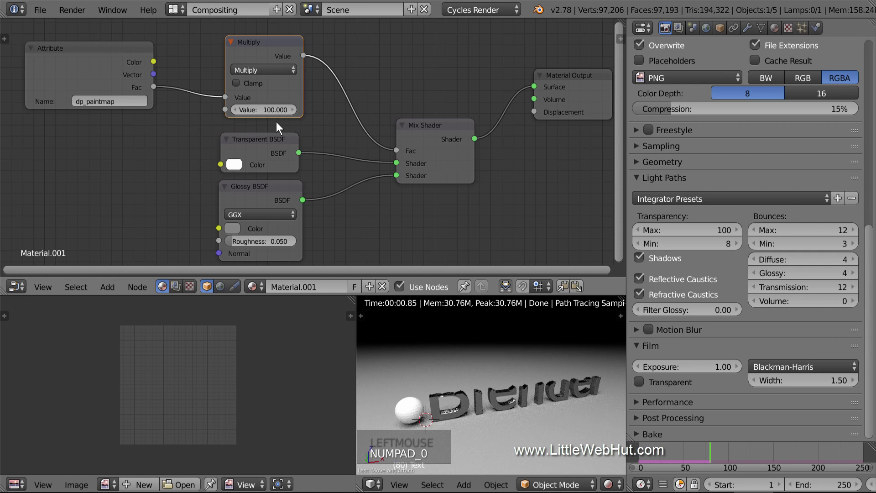
# Switch back to the Default screen layout.
pyautogui.click(176, 9)
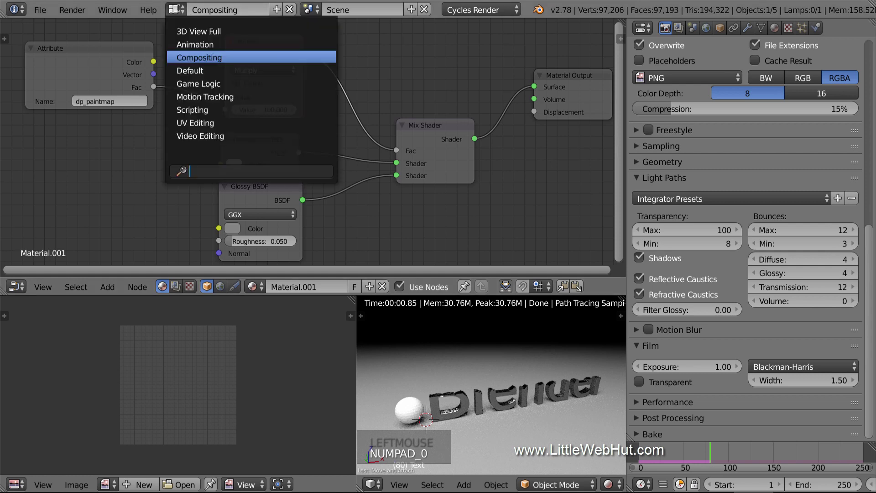
pyautogui.click(226, 71)
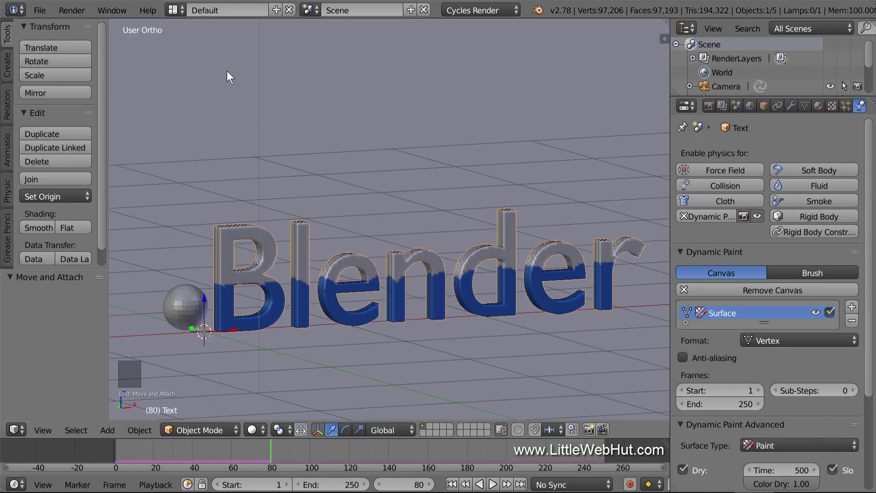
# Save the scene as machine.blend in the C:\demo folder.
pyautogui.click(41, 11)
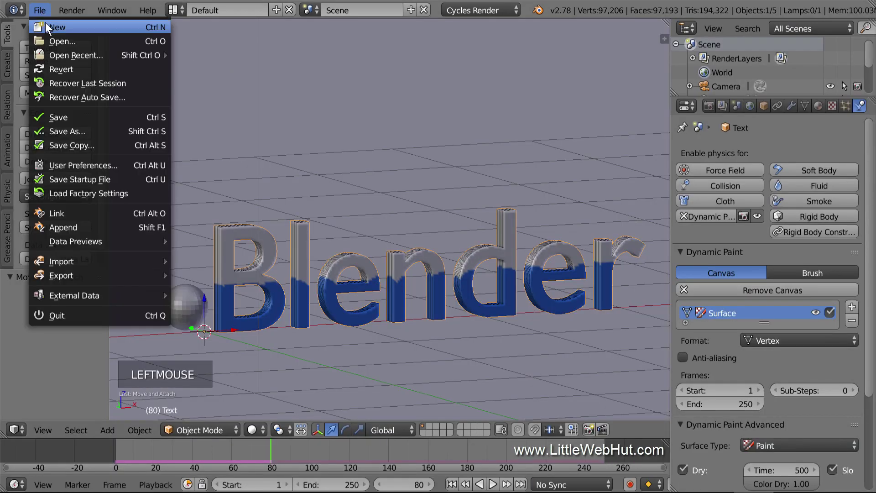
pyautogui.click(99, 131)
pyautogui.click(191, 63)
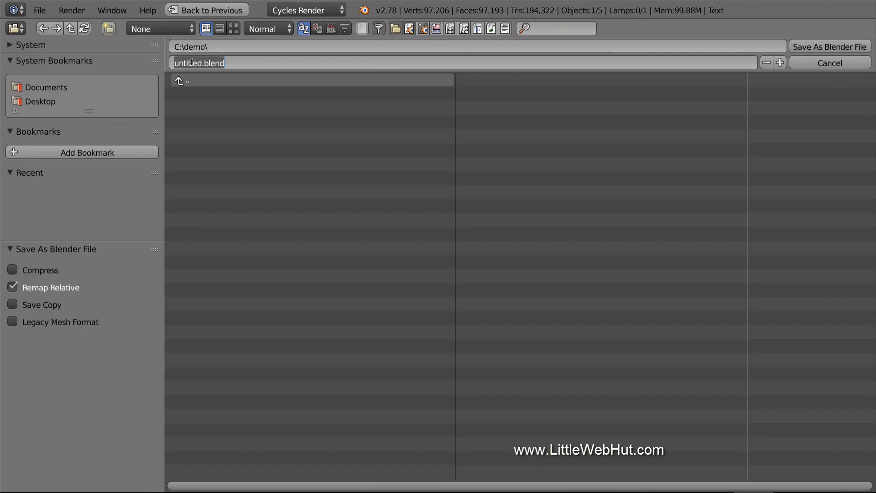
pyautogui.write('mach')
pyautogui.press('Return')
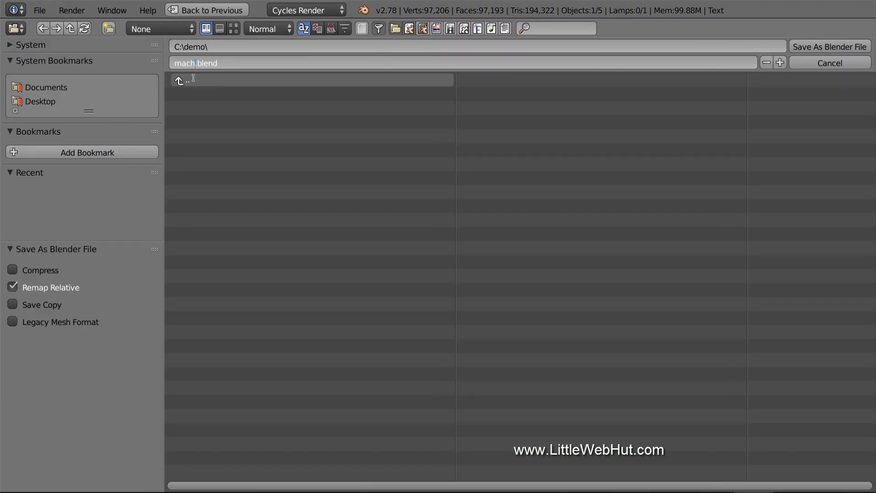
pyautogui.write('ine')
pyautogui.press('Return')
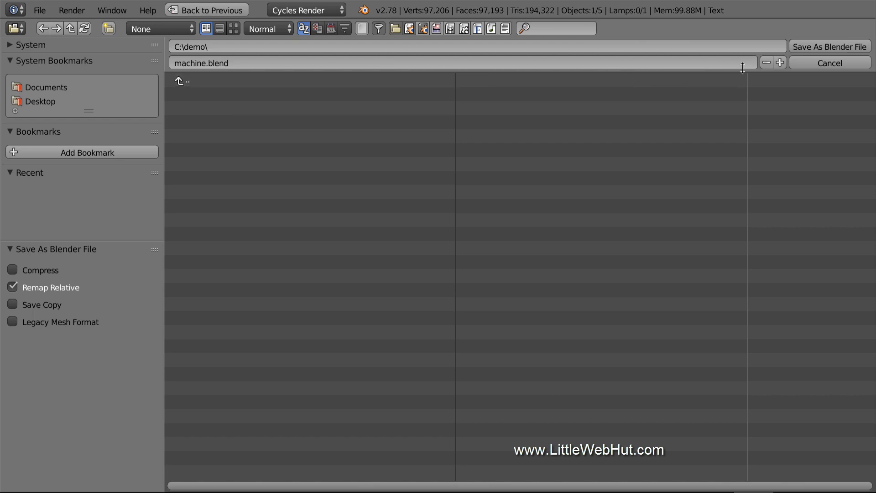
pyautogui.click(847, 45)
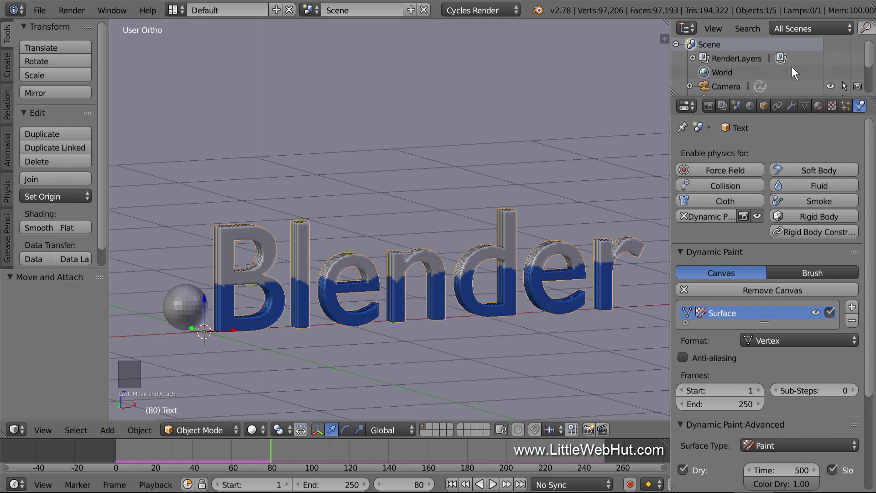
# Add an ico sphere and move it about 1.3 units down the Z axis so the ground plane hides it.
pyautogui.hotkey('shift', 'a')
pyautogui.moveTo(526, 103)
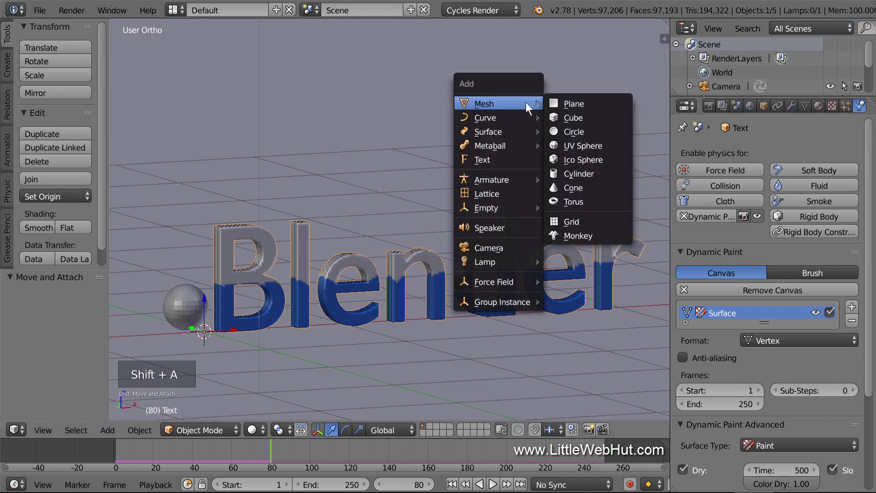
pyautogui.click(611, 160)
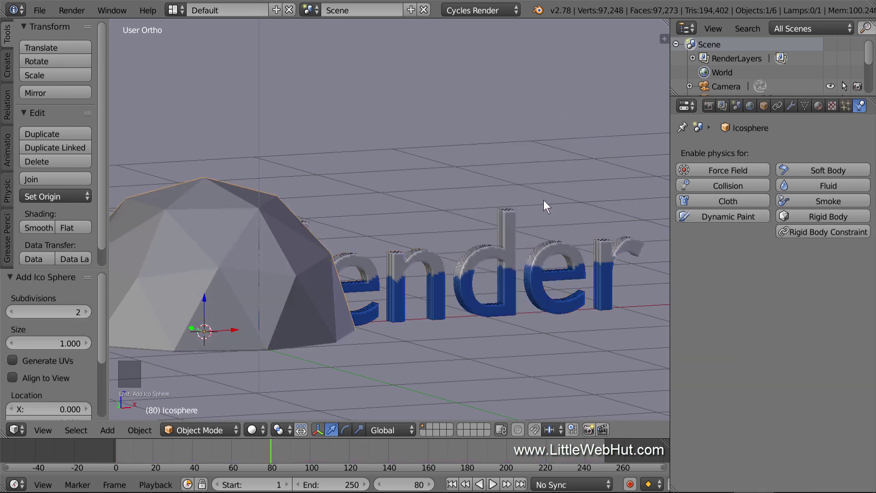
pyautogui.moveTo(204, 297); pyautogui.dragTo(210, 99)
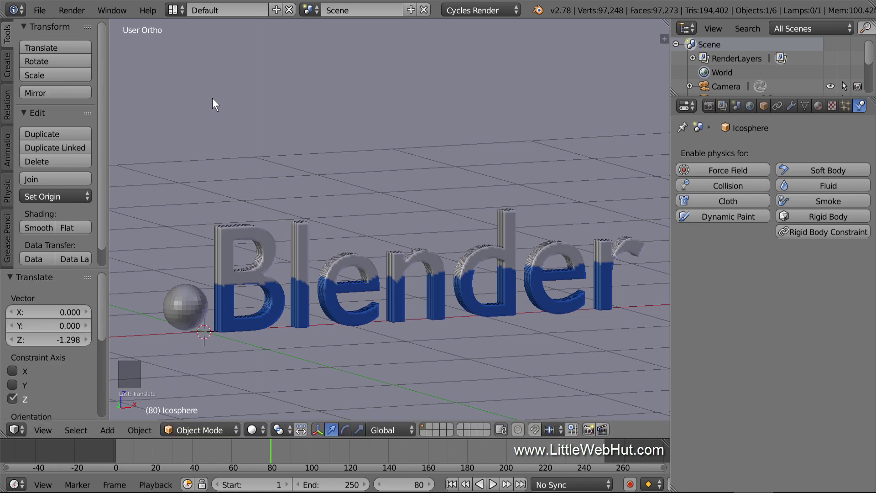
# Add a new particle system to the Dynamic Paint brush sphere.
pyautogui.rightClick(193, 294)
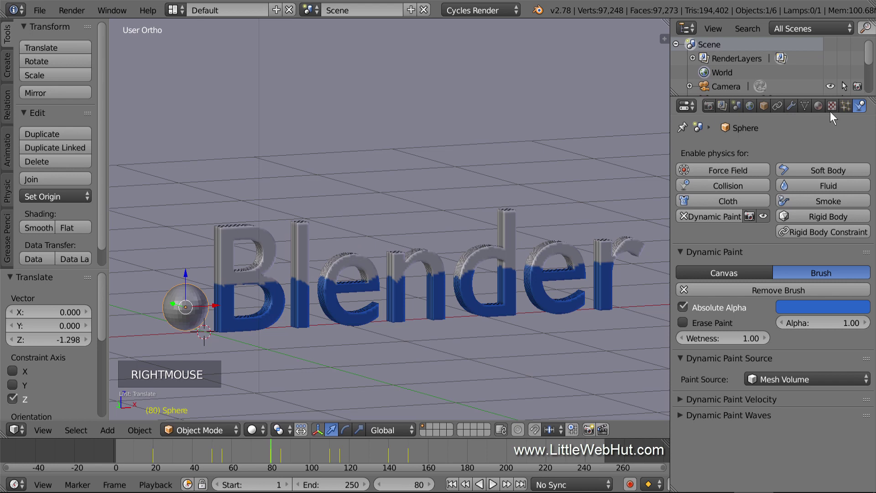
pyautogui.click(843, 104)
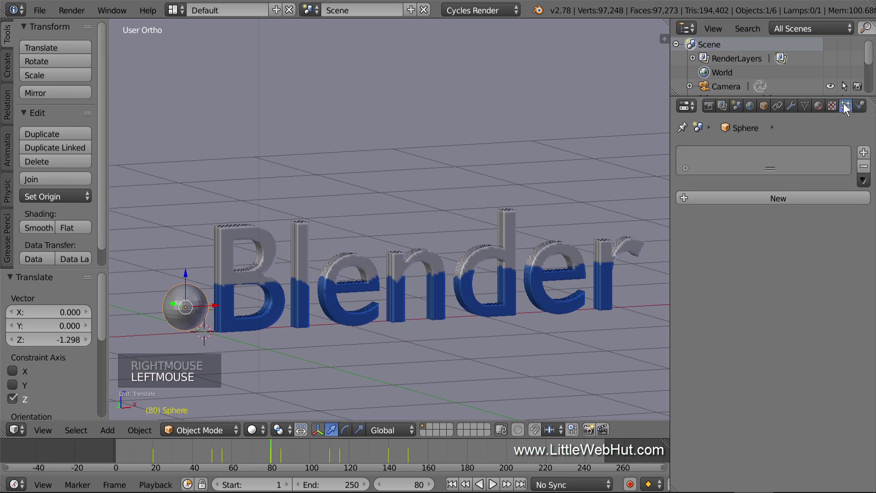
pyautogui.click(809, 194)
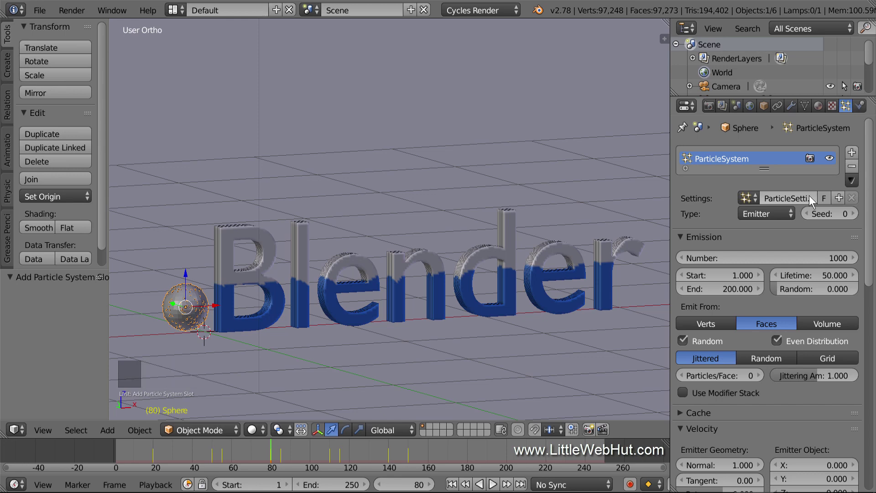
# Render the sphere's particles as objects, with the Icosphere as the dupli object.
pyautogui.moveTo(865, 210); pyautogui.dragTo(866, 424)
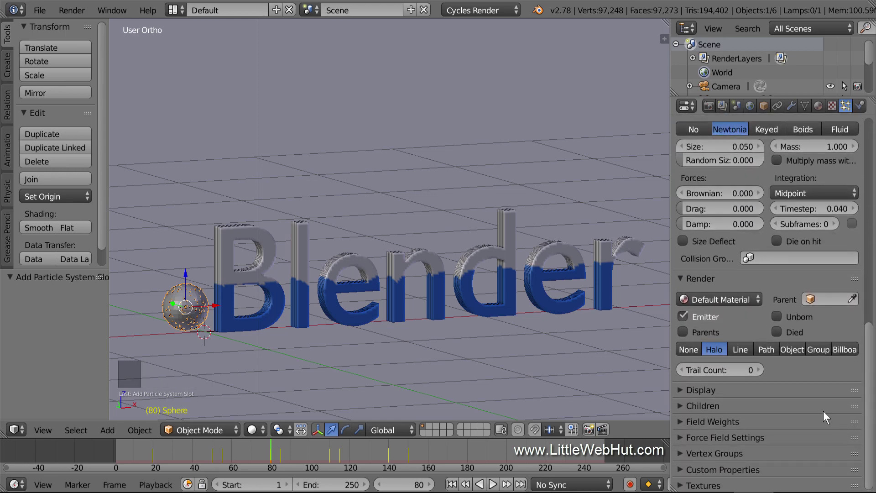
pyautogui.click(798, 349)
pyautogui.click(798, 365)
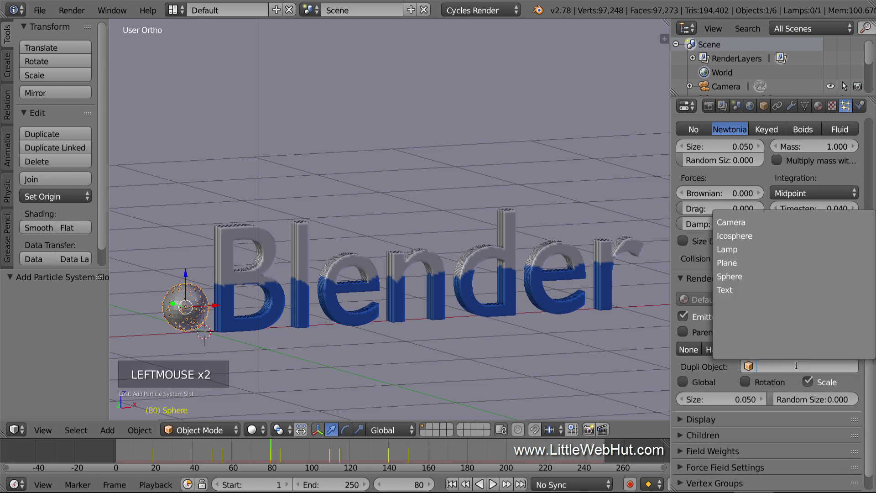
pyautogui.click(780, 236)
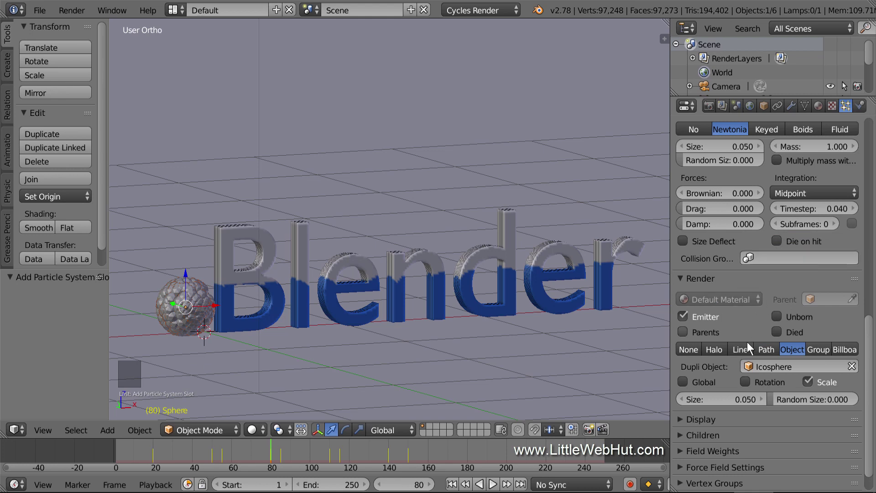
# Set the particle size to 0.01 with a random size of 0.5, and turn off rendering of the emitter.
pyautogui.click(727, 397)
pyautogui.write('.01')
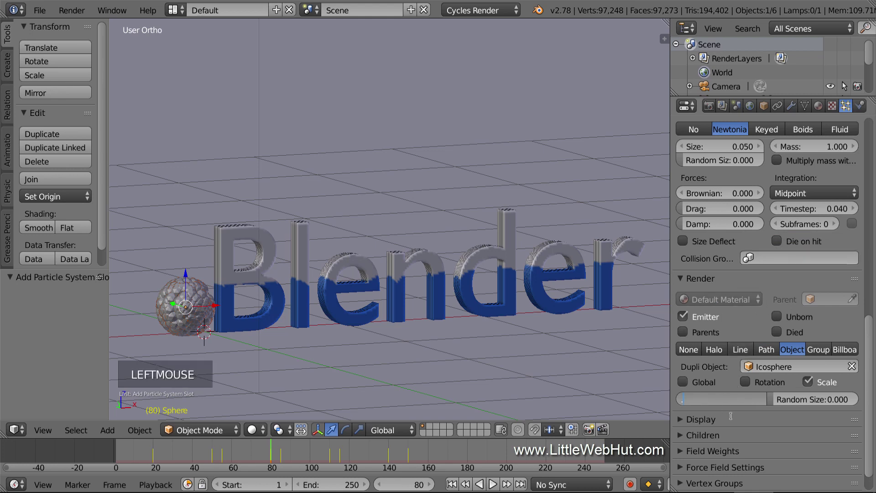
pyautogui.press('Return')
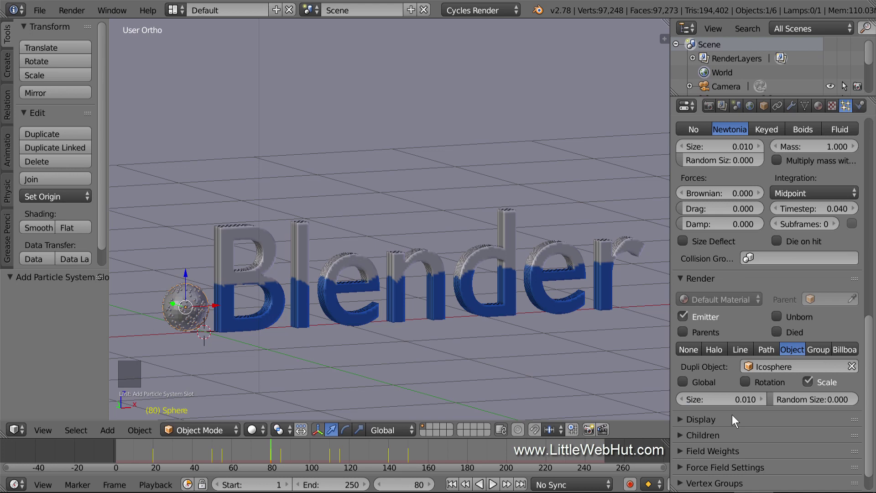
pyautogui.click(812, 398)
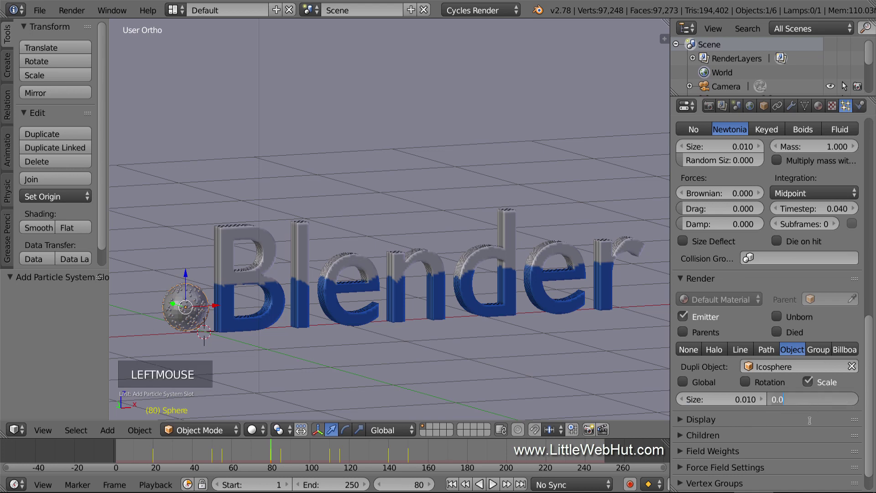
pyautogui.write('.5')
pyautogui.press('Return')
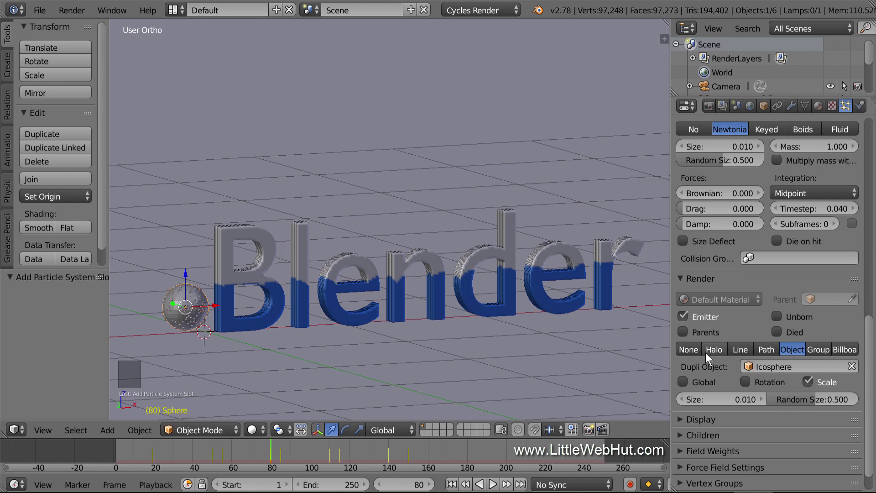
pyautogui.click(683, 315)
# Set the particle emission number to 3000 and the particle lifetime to 1000 frames.
pyautogui.moveTo(869, 346); pyautogui.dragTo(871, 119)
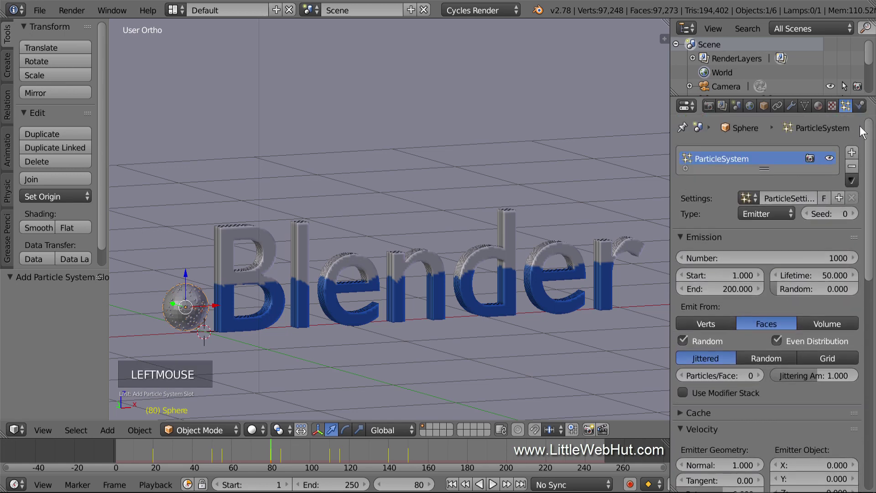
pyautogui.doubleClick(819, 257)
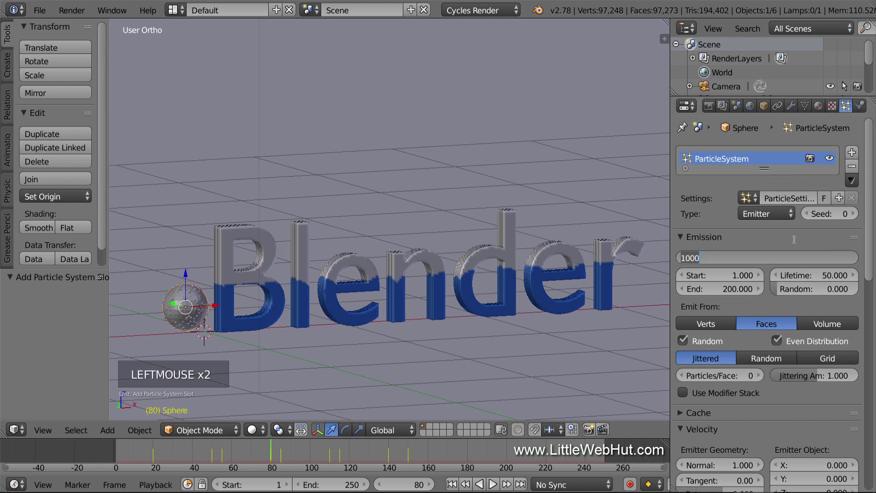
pyautogui.write('3000')
pyautogui.press('Return')
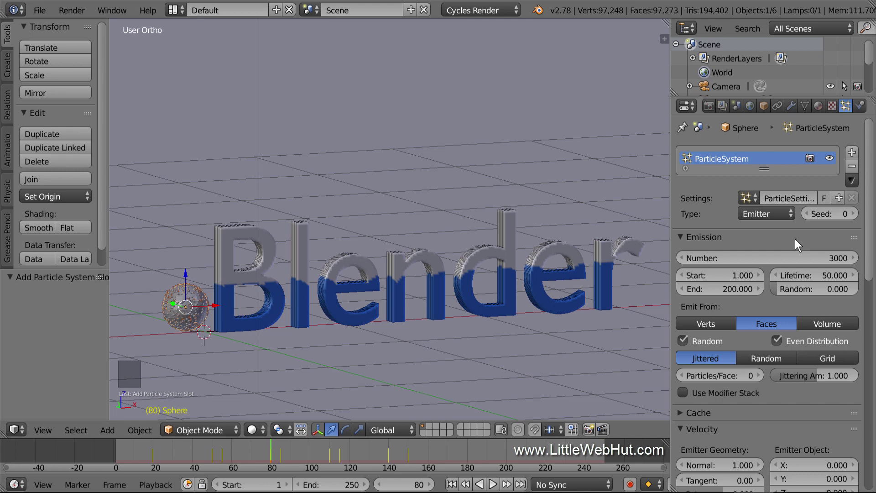
pyautogui.click(817, 274)
pyautogui.write('1000')
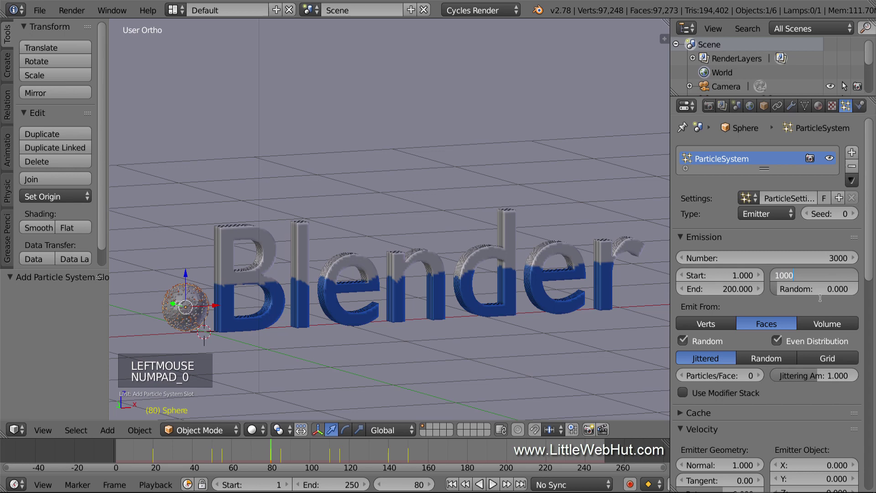
pyautogui.press('Return')
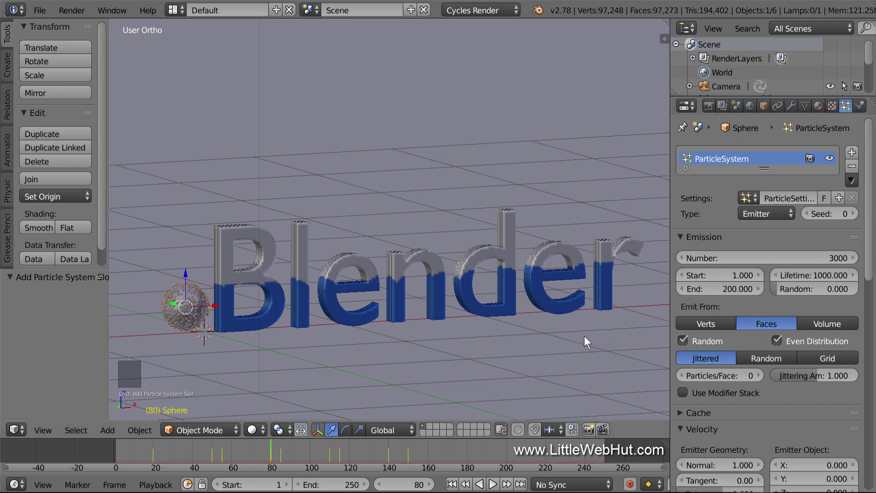
# Scrub the animation to frame 24, where the sphere is rising from the ground, and set the emission start to 24.
pyautogui.moveTo(571, 337); pyautogui.dragTo(543, 337, button='middle')
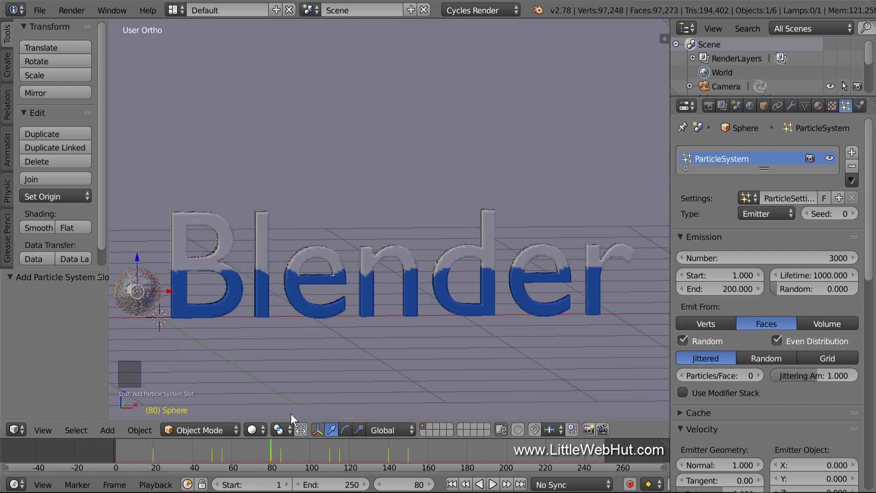
pyautogui.moveTo(118, 453); pyautogui.dragTo(160, 459)
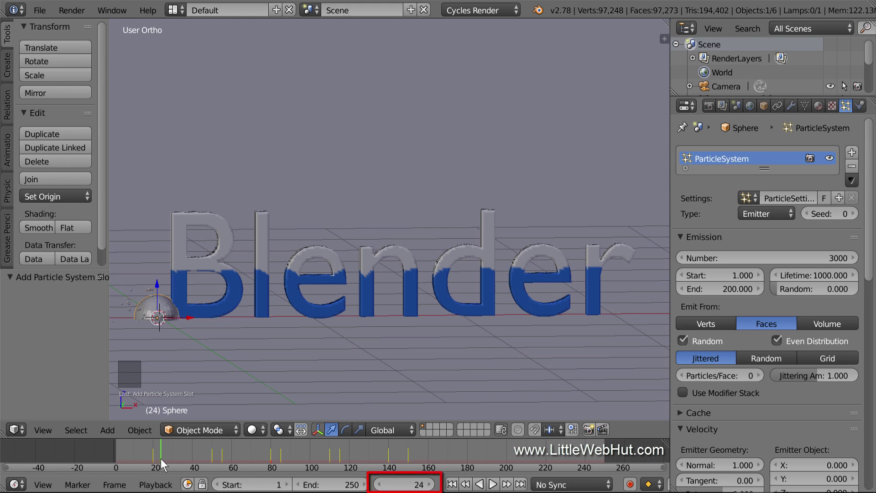
pyautogui.click(721, 276)
pyautogui.write('24')
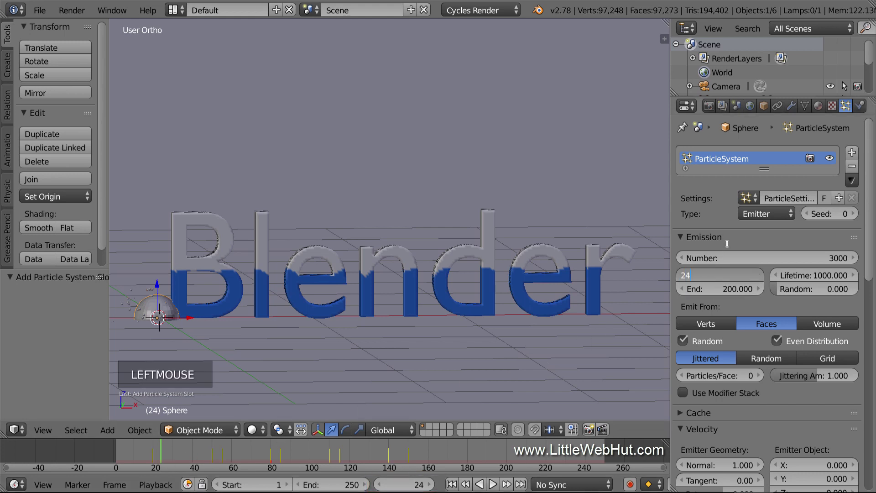
pyautogui.press('Return')
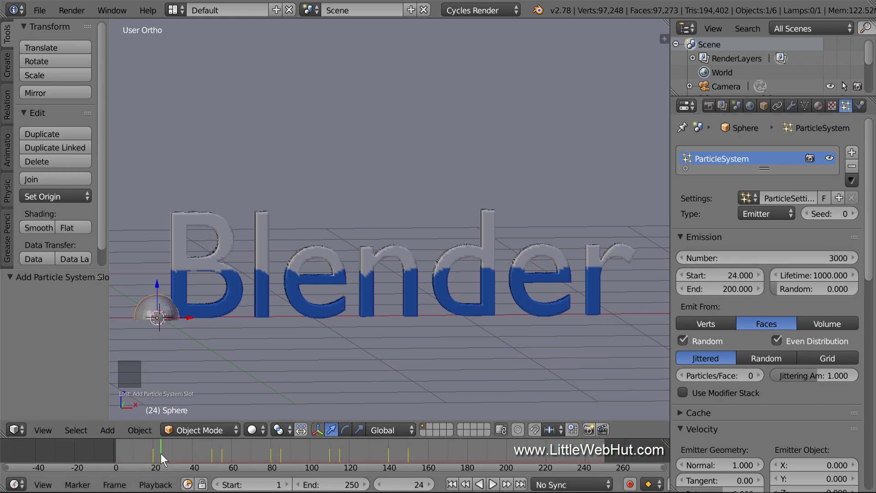
# Set the sphere's first particle system to stop emitting at frame 45, and scrub the animation through to frame 50.
pyautogui.moveTo(161, 453); pyautogui.dragTo(201, 453)
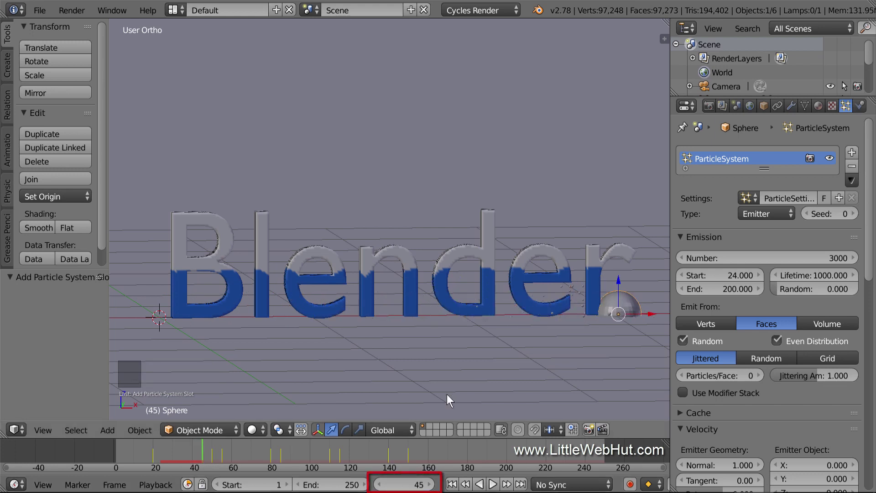
pyautogui.click(722, 292)
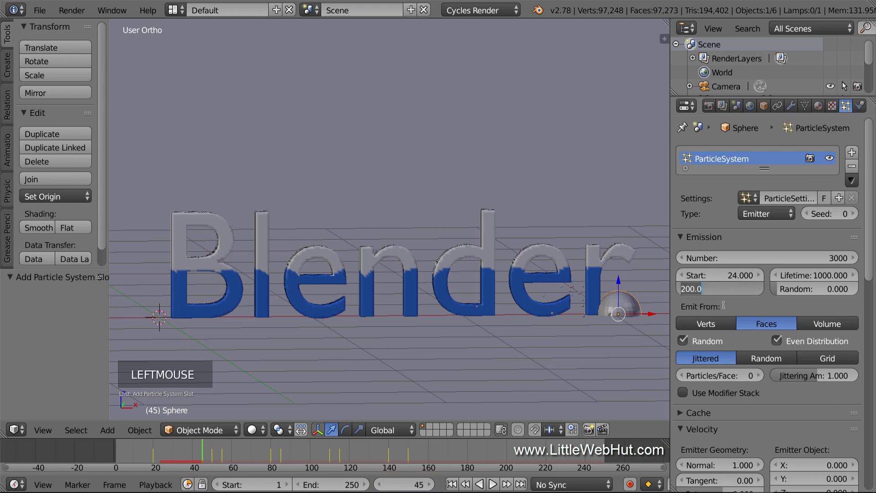
pyautogui.write('45')
pyautogui.press('Return')
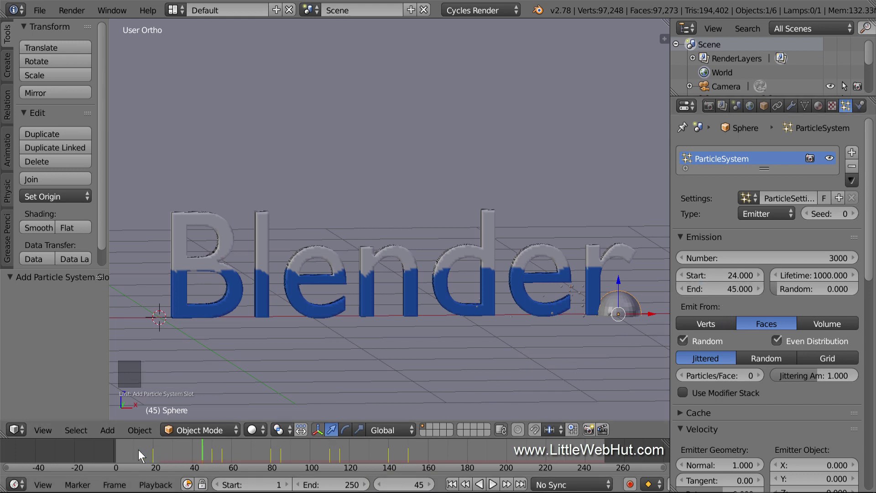
pyautogui.moveTo(119, 453); pyautogui.dragTo(212, 460)
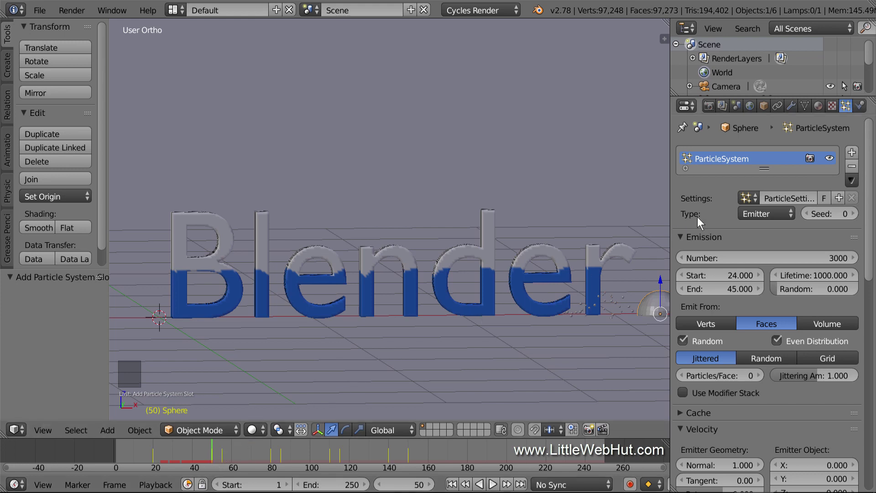
# Add a second particle system to the sphere using an independent copy of the existing ParticleSettings.
pyautogui.click(852, 155)
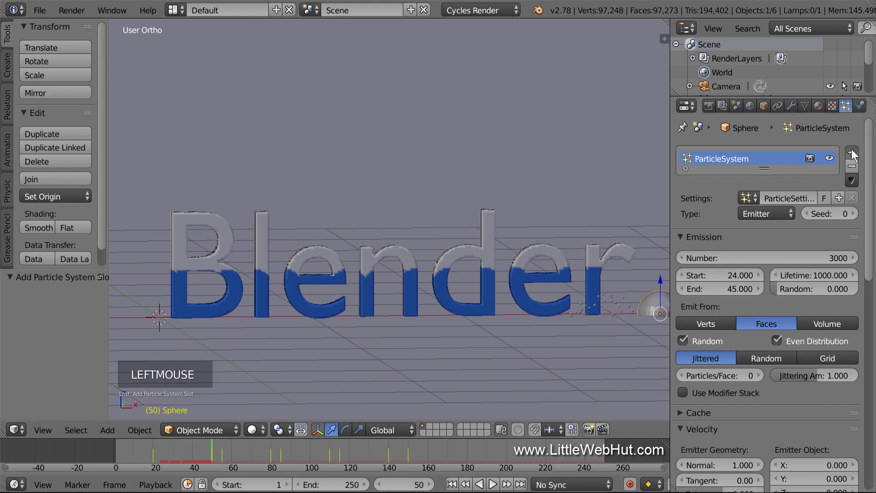
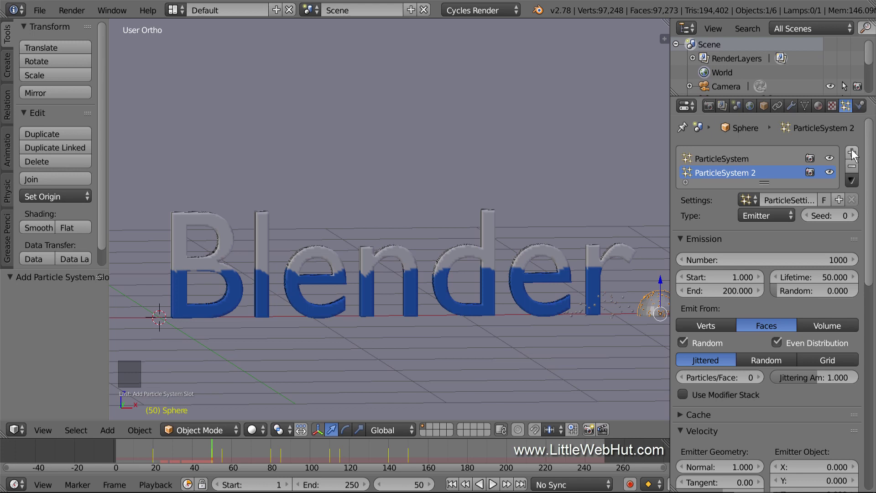
pyautogui.click(750, 200)
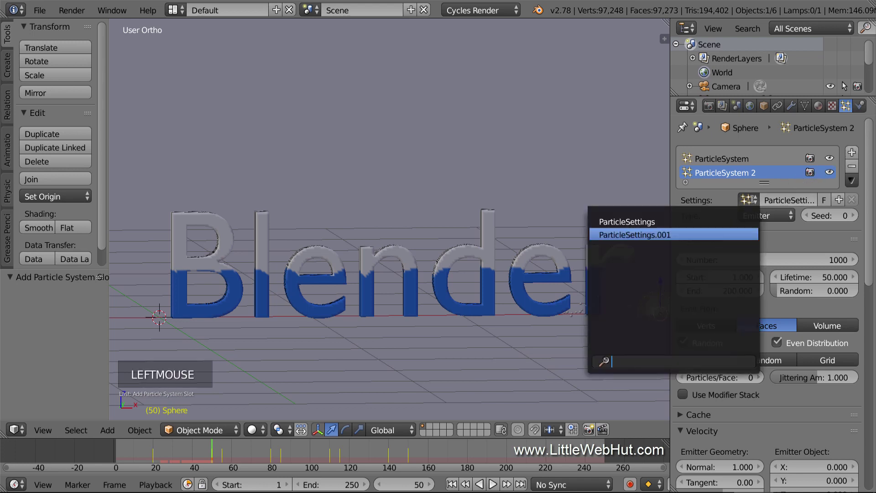
pyautogui.click(675, 222)
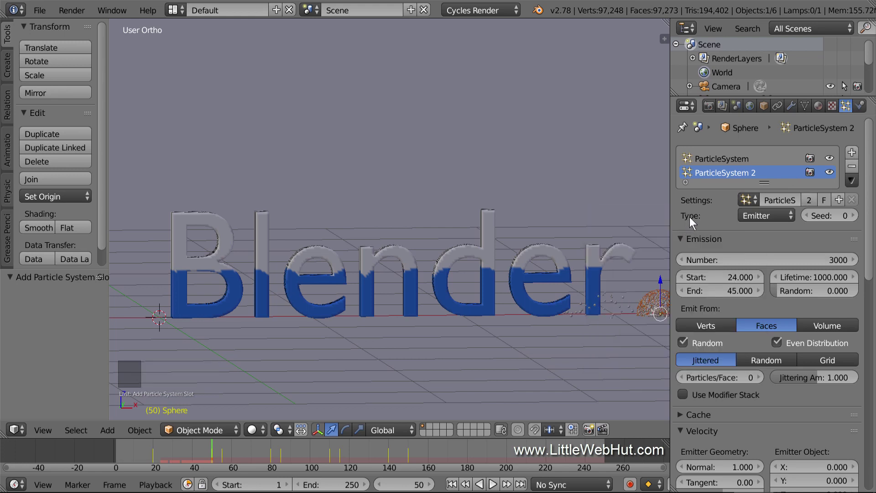
pyautogui.click(837, 199)
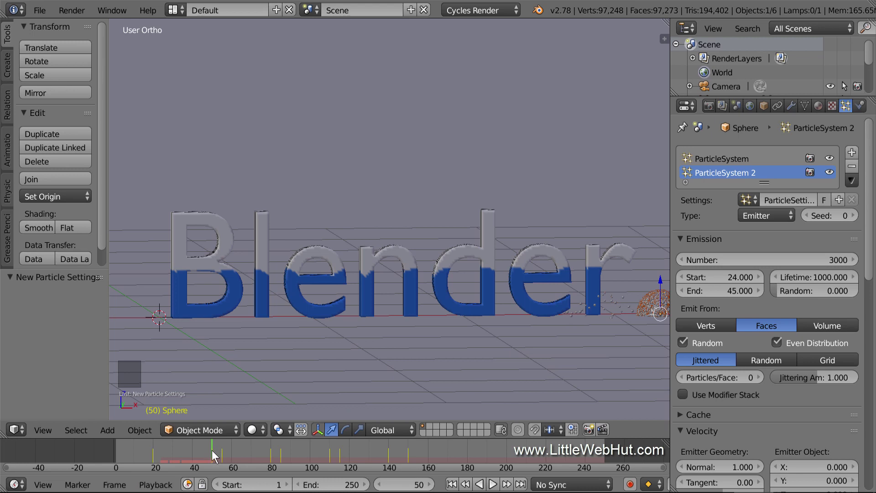
# Go to frame 60 and set the second particle system's emission end to 200 and start to 60.
pyautogui.moveTo(212, 450); pyautogui.dragTo(231, 453)
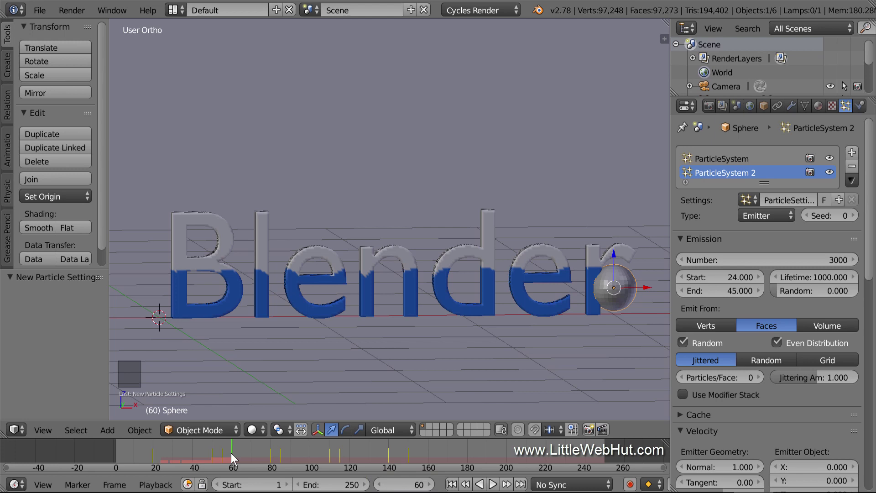
pyautogui.click(715, 291)
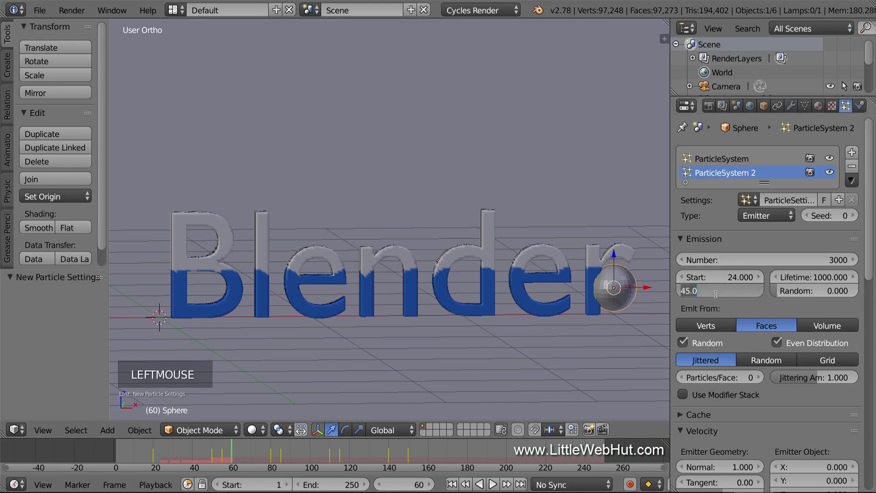
pyautogui.write('200')
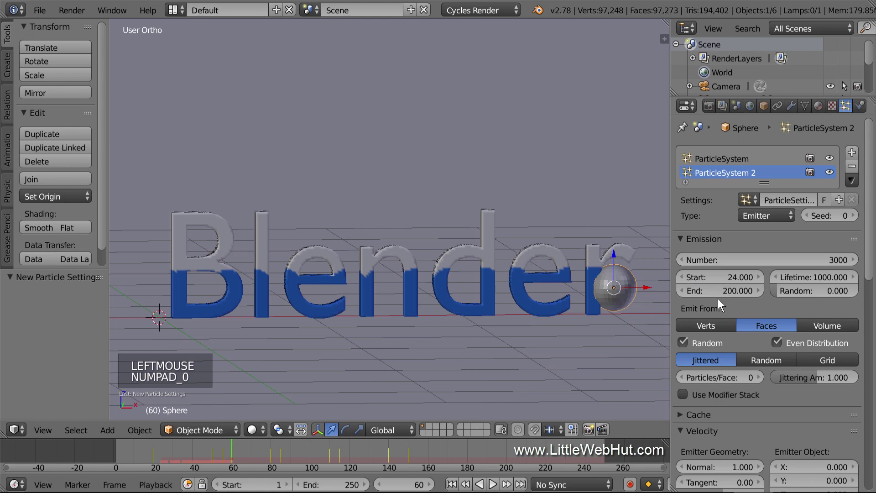
pyautogui.click(722, 277)
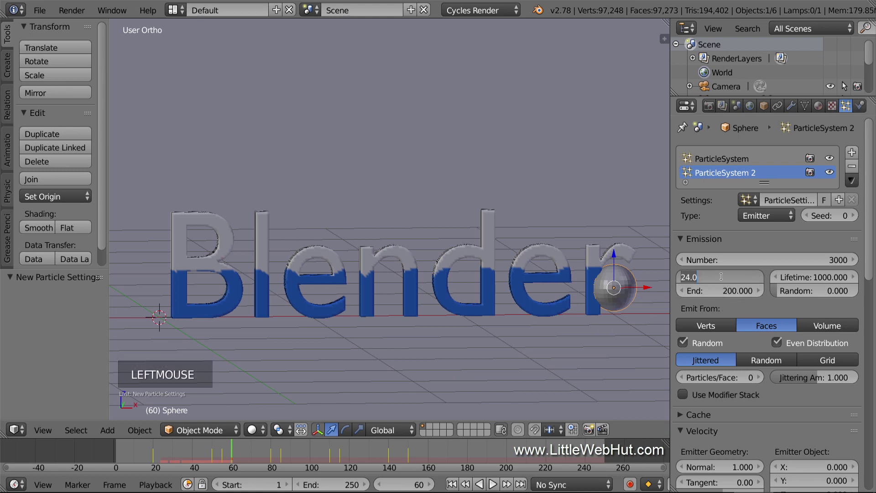
pyautogui.write('60')
pyautogui.press('Return')
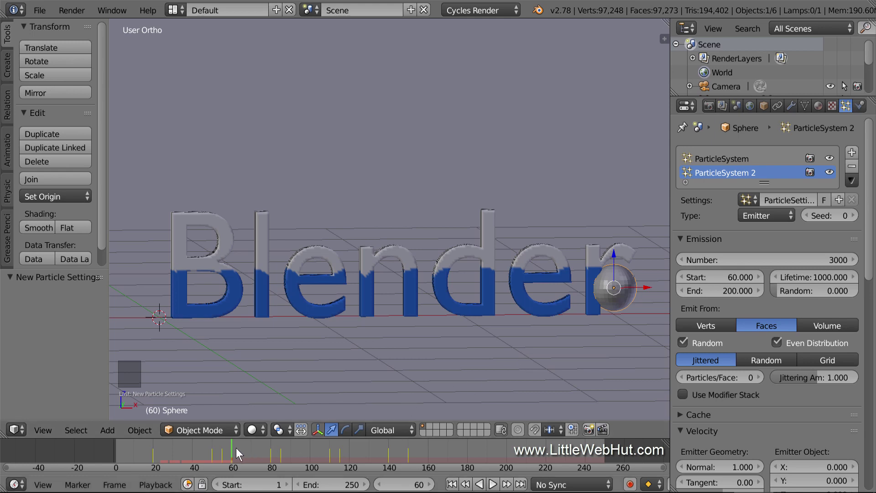
# Set the second particle system's emission end to frame 77, and scrub the animation through to frame 80.
pyautogui.moveTo(231, 450); pyautogui.dragTo(264, 450)
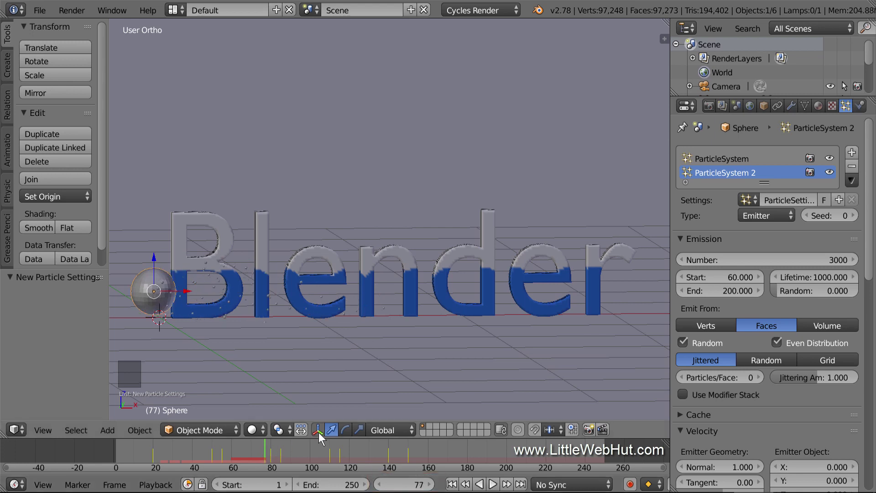
pyautogui.click(716, 292)
pyautogui.write('7')
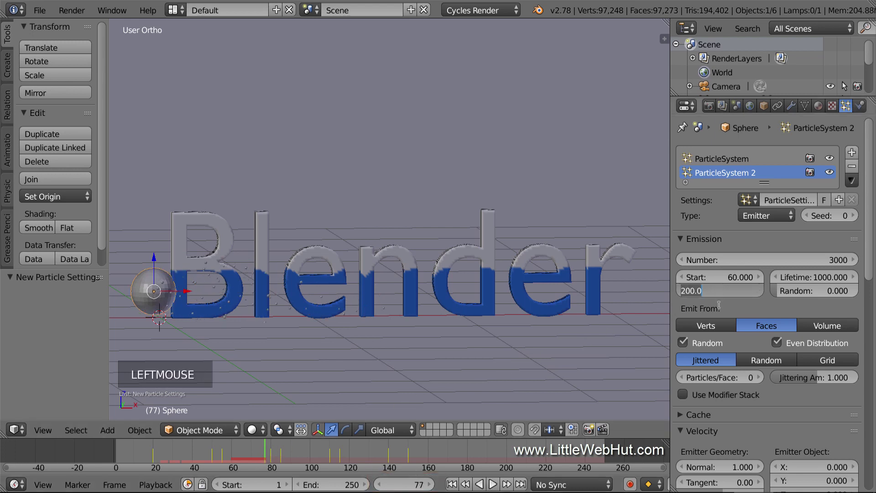
pyautogui.write('7')
pyautogui.press('Return')
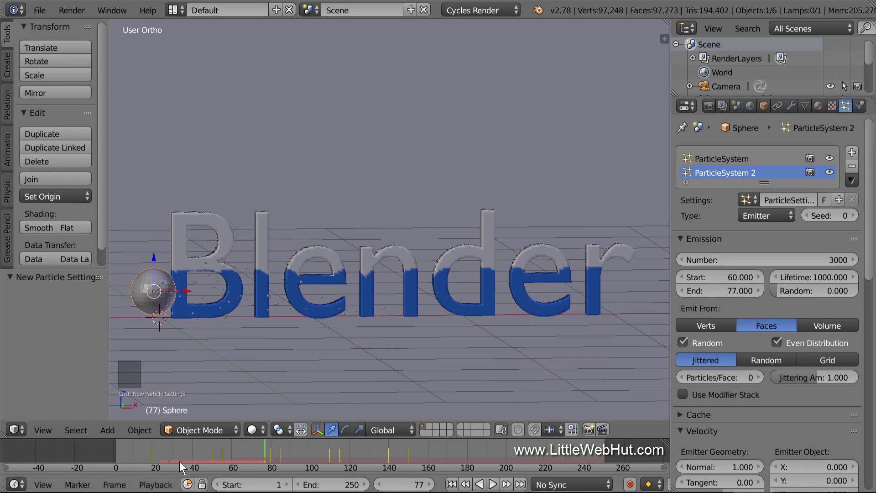
pyautogui.moveTo(119, 454); pyautogui.dragTo(270, 454)
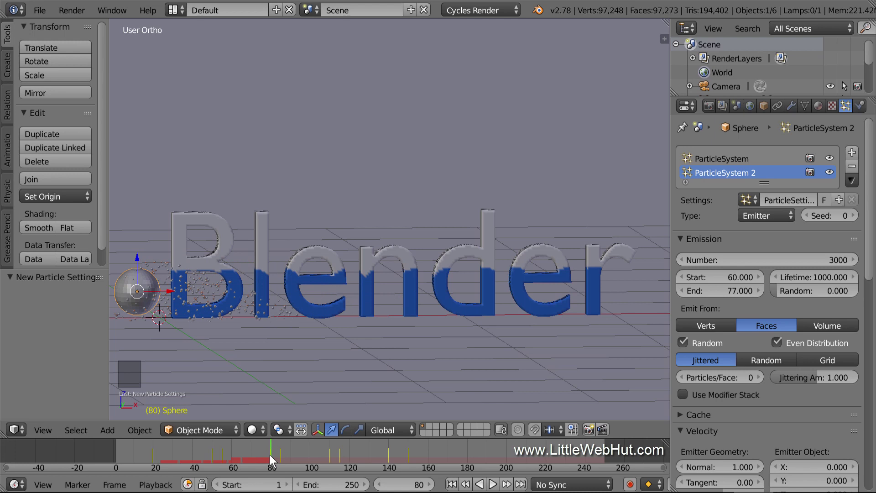
# Add a third particle system to the sphere with its own single-user copy of ParticleSettings.
pyautogui.click(852, 153)
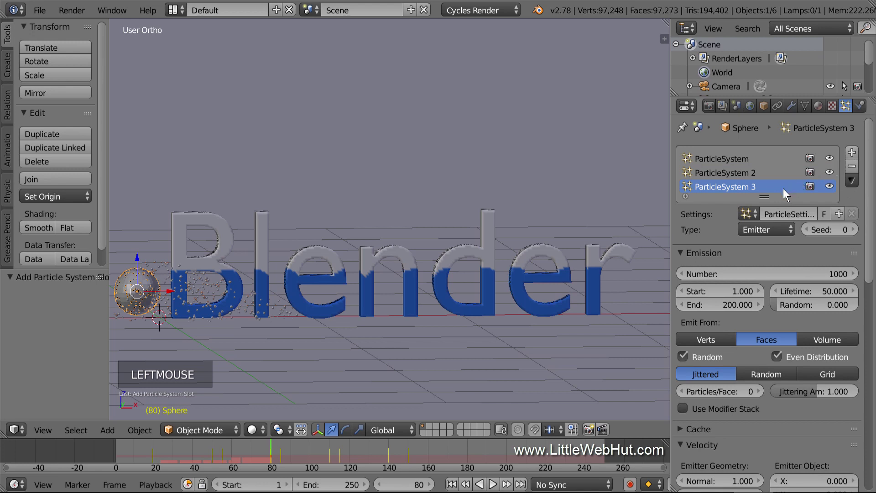
pyautogui.click(749, 213)
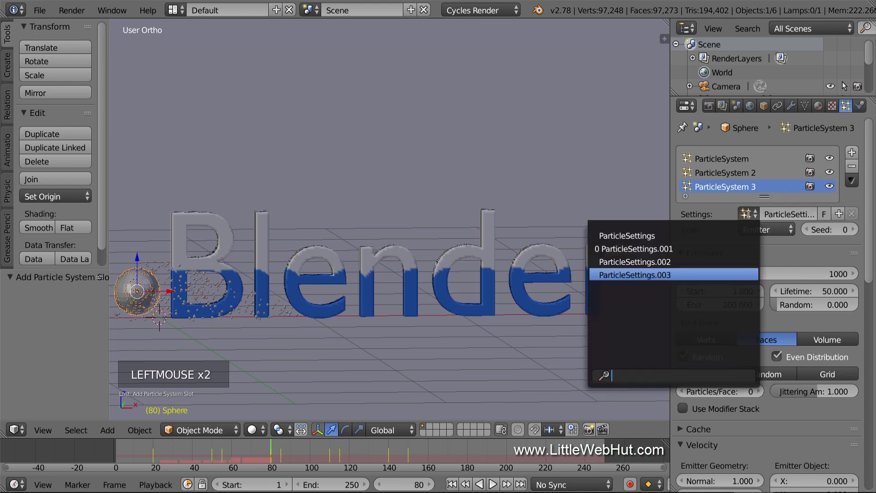
pyautogui.click(707, 236)
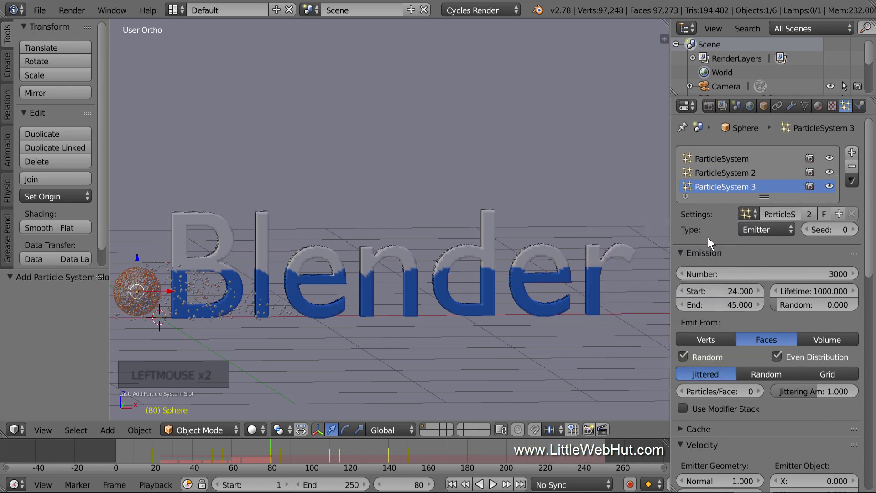
pyautogui.click(838, 212)
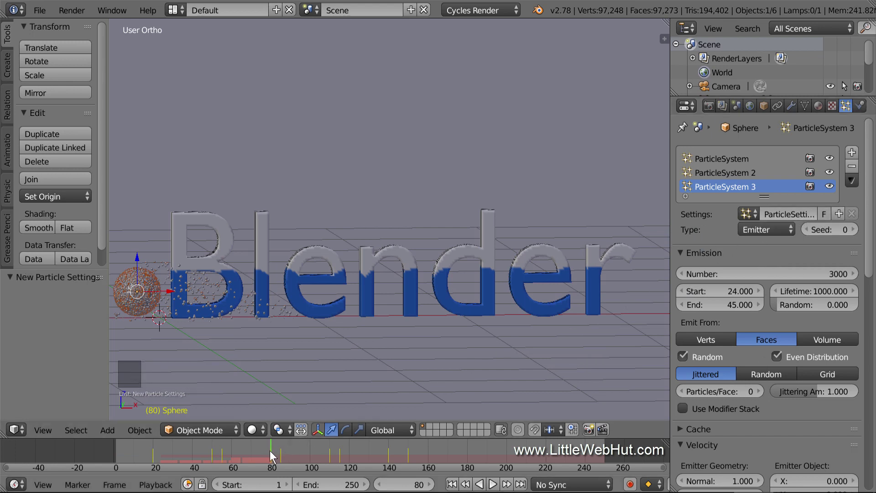
# Go to frame 88 and set the third particle system's emission end to 200 and start to 88.
pyautogui.moveTo(270, 450); pyautogui.dragTo(286, 452)
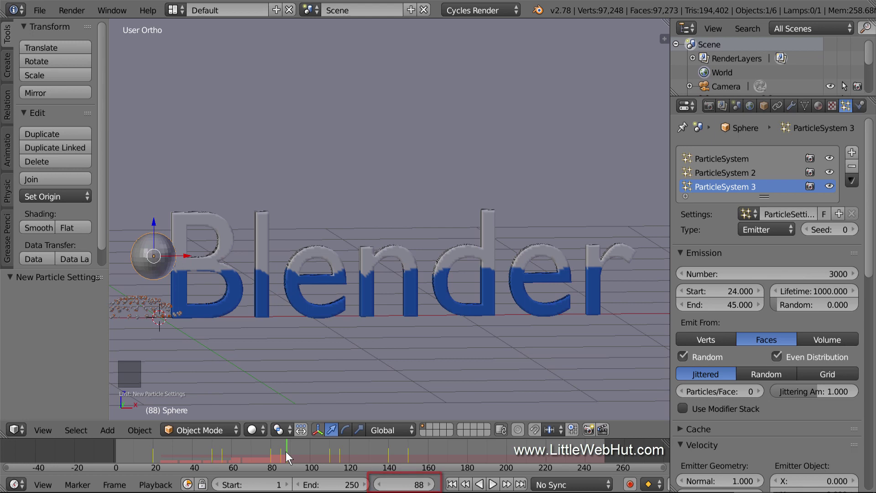
pyautogui.click(711, 305)
pyautogui.write('200')
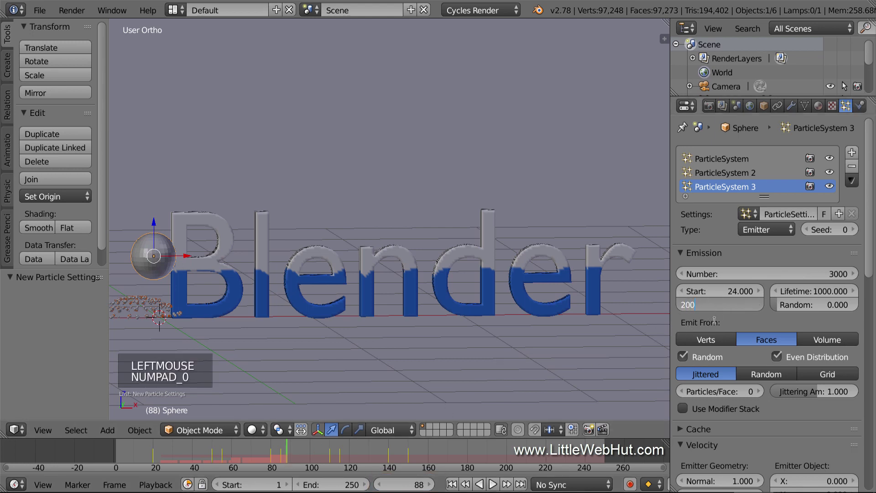
pyautogui.press('Return')
pyautogui.click(720, 291)
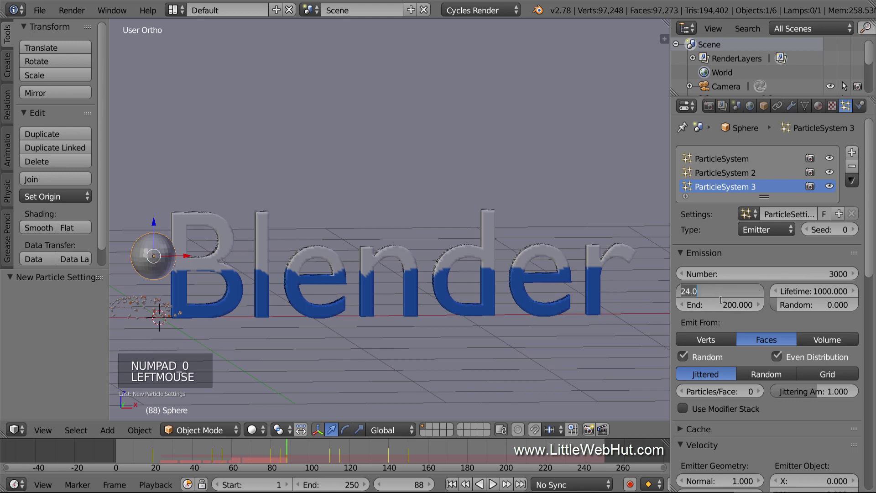
pyautogui.write('88')
pyautogui.press('Return')
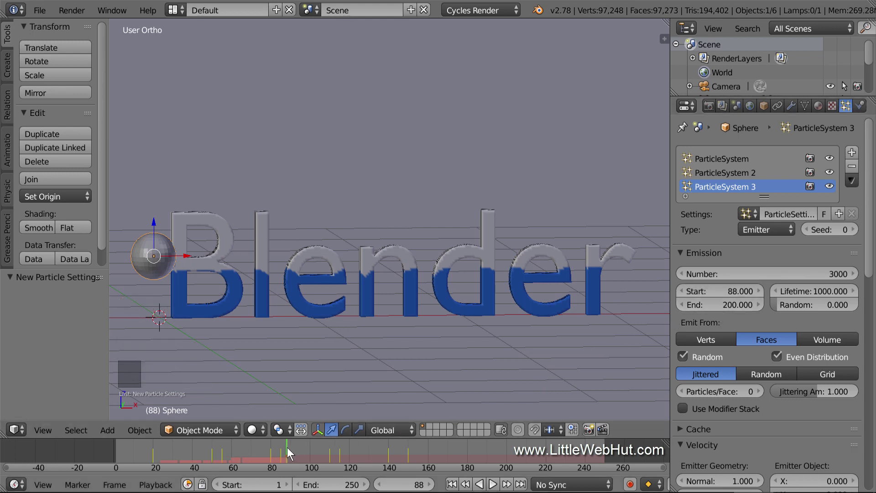
# Advance to frame 107 and set the third particle system's emission end to 107.
pyautogui.moveTo(287, 447); pyautogui.dragTo(323, 452)
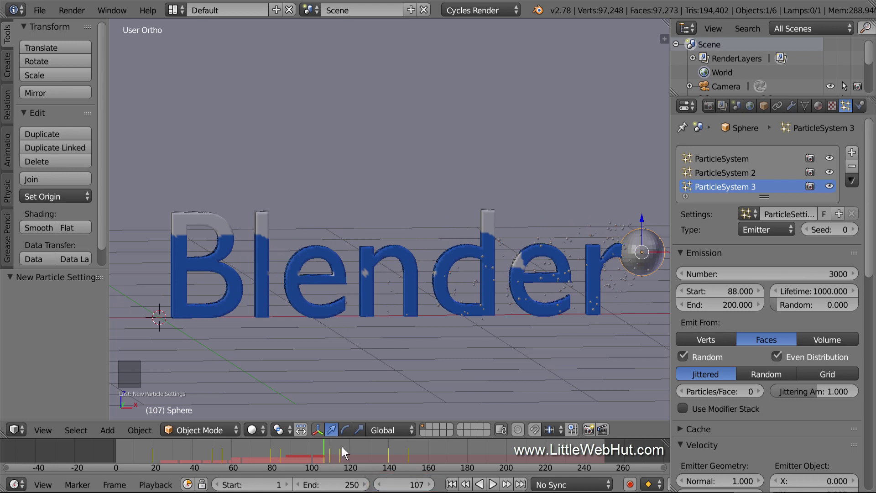
pyautogui.click(722, 304)
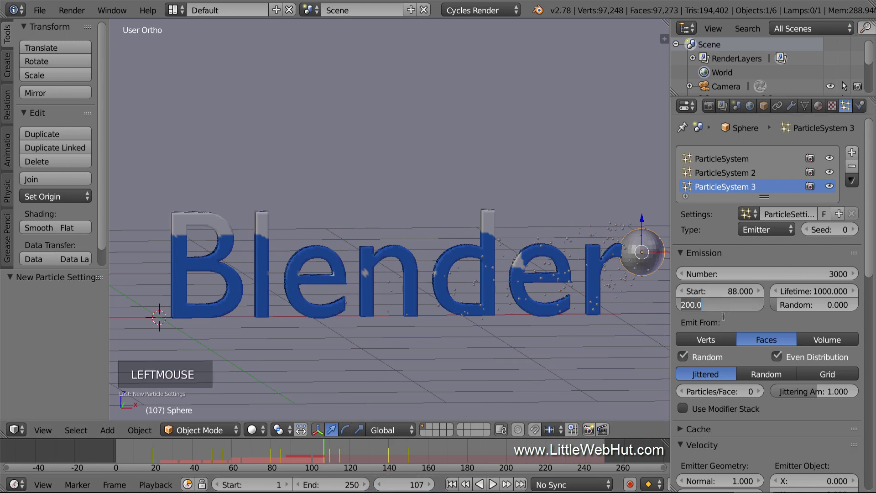
pyautogui.write('107')
pyautogui.press('Return')
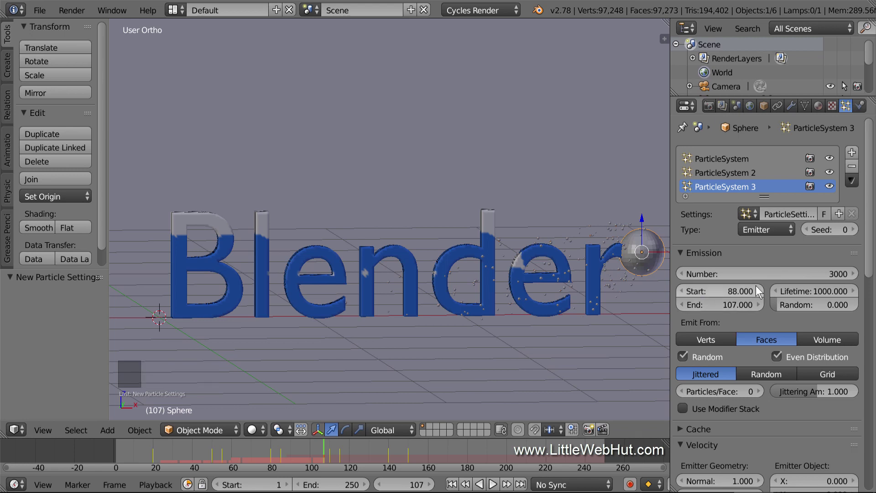
# Add a fourth particle system to the sphere, assign it ParticleSettings and make those settings an independent copy.
pyautogui.click(850, 151)
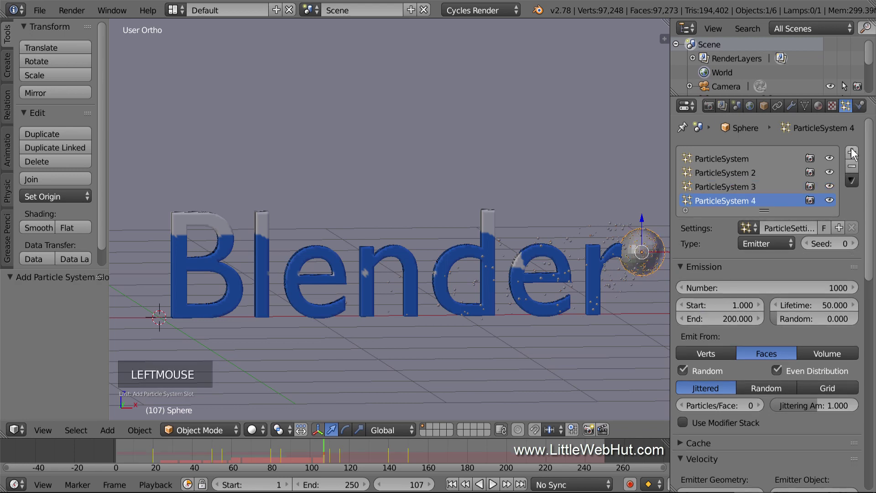
pyautogui.click(748, 228)
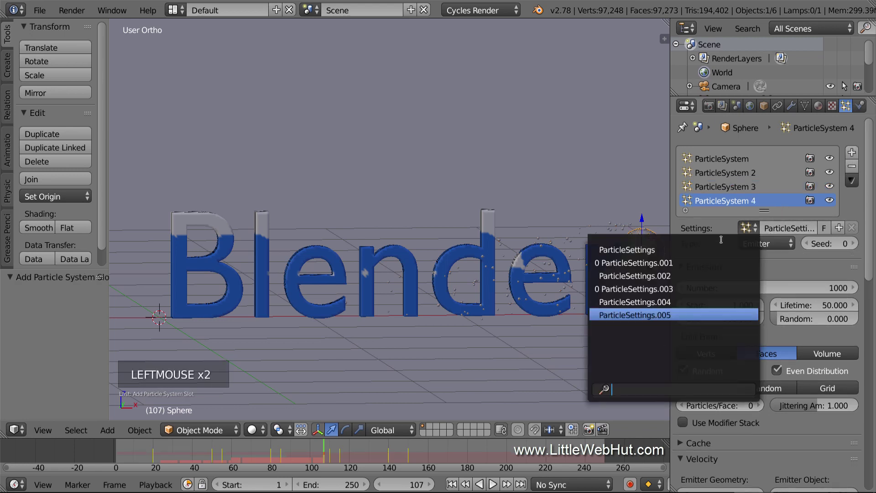
pyautogui.click(711, 249)
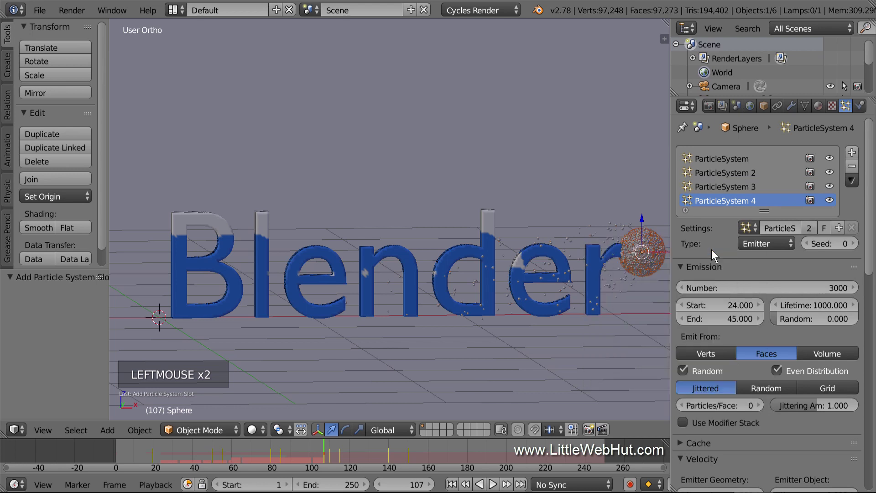
pyautogui.click(839, 227)
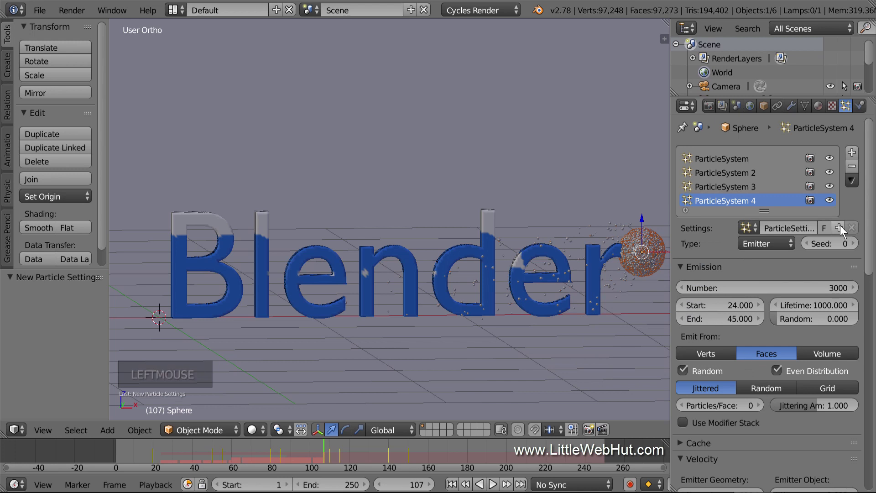
# Set the fourth particle system's number of emitted particles to 500.
pyautogui.click(811, 288)
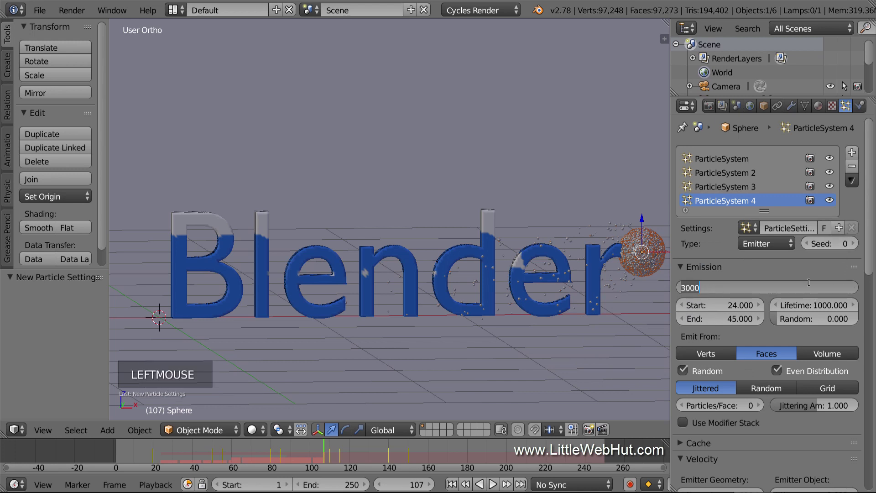
pyautogui.write('500')
pyautogui.press('Return')
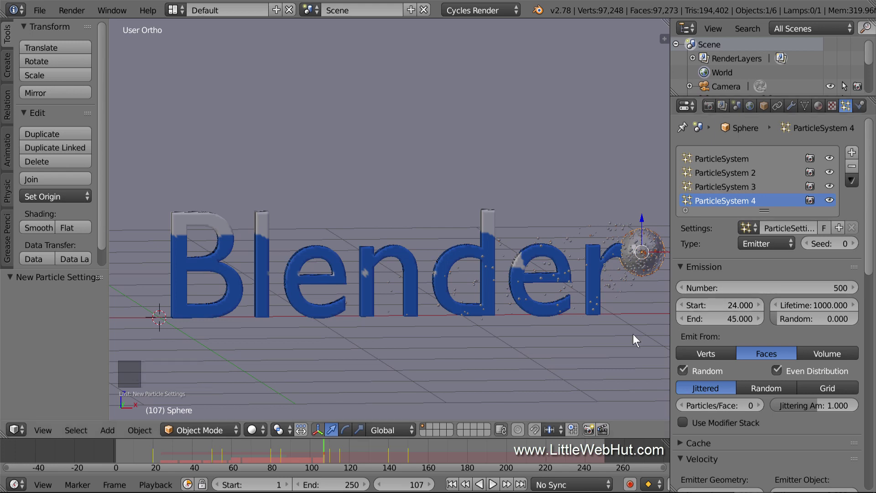
# Advance to frame 124 and set the fourth particle system's emission end to 126 and start to 124.
pyautogui.moveTo(323, 450); pyautogui.dragTo(357, 453)
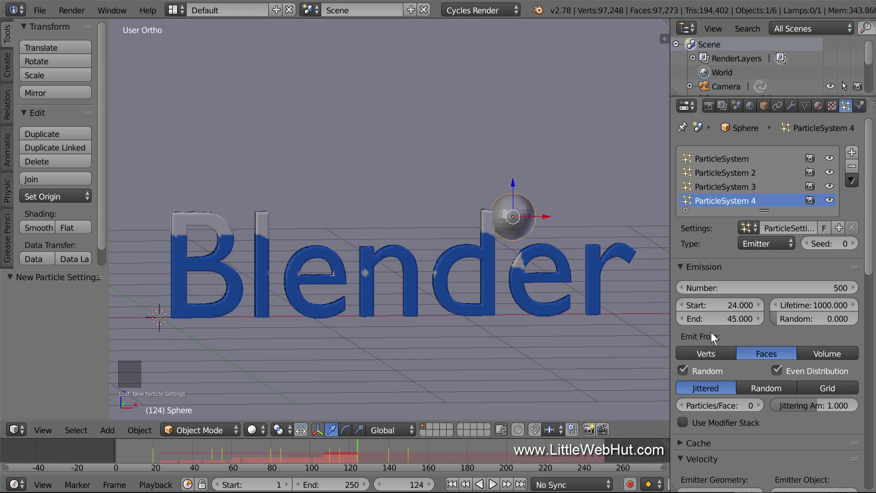
pyautogui.click(717, 318)
pyautogui.write('126')
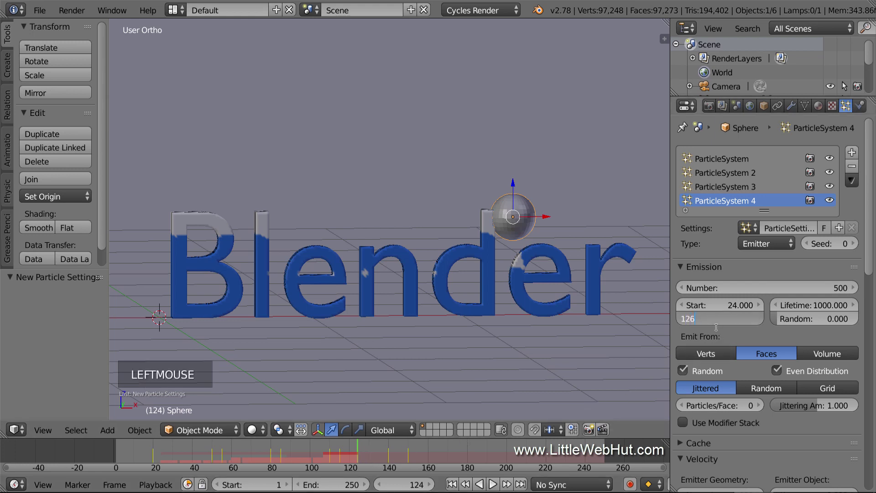
pyautogui.press('Return')
pyautogui.click(721, 306)
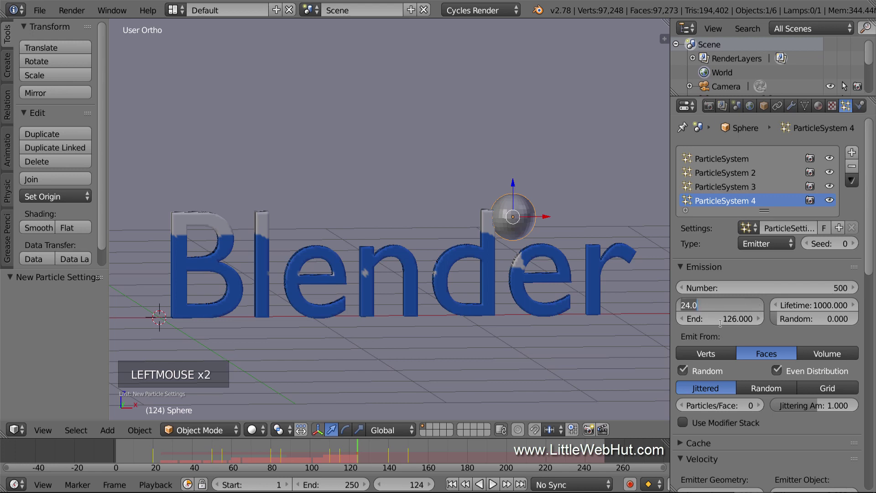
pyautogui.write('1')
pyautogui.press('Return')
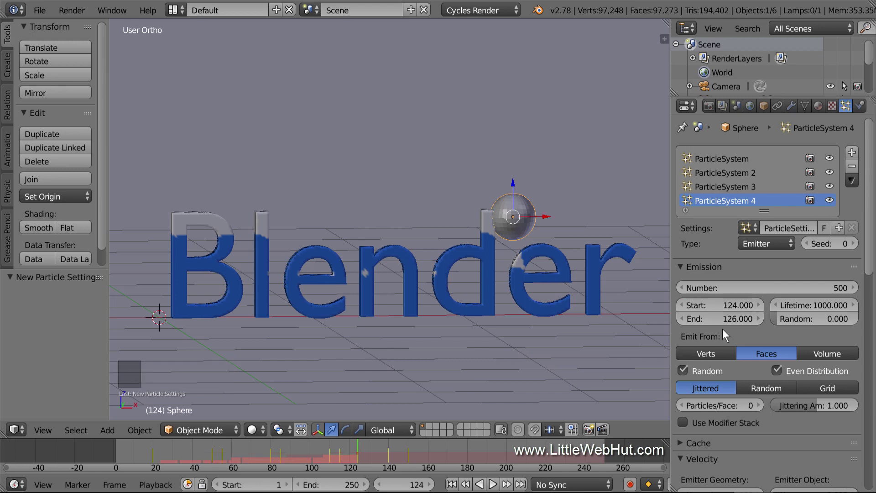
# Add a fifth particle system to the sphere, assign it ParticleSettings and make those settings an independent copy.
pyautogui.click(852, 151)
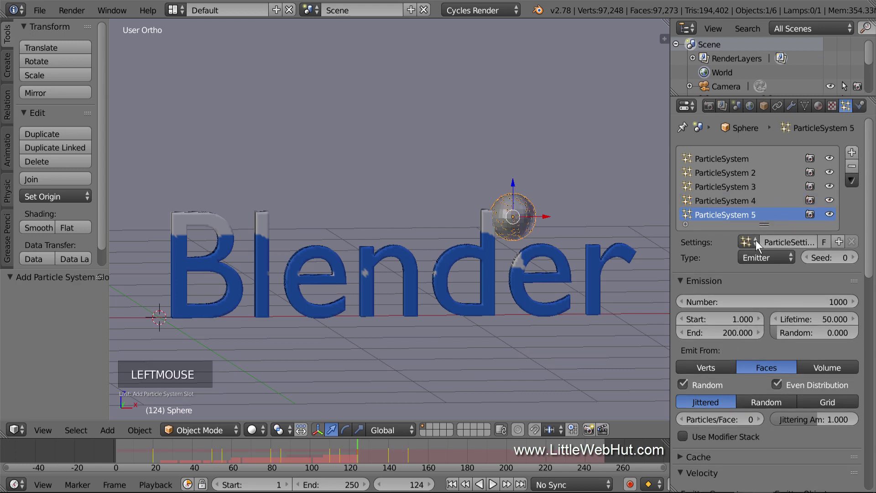
pyautogui.click(755, 240)
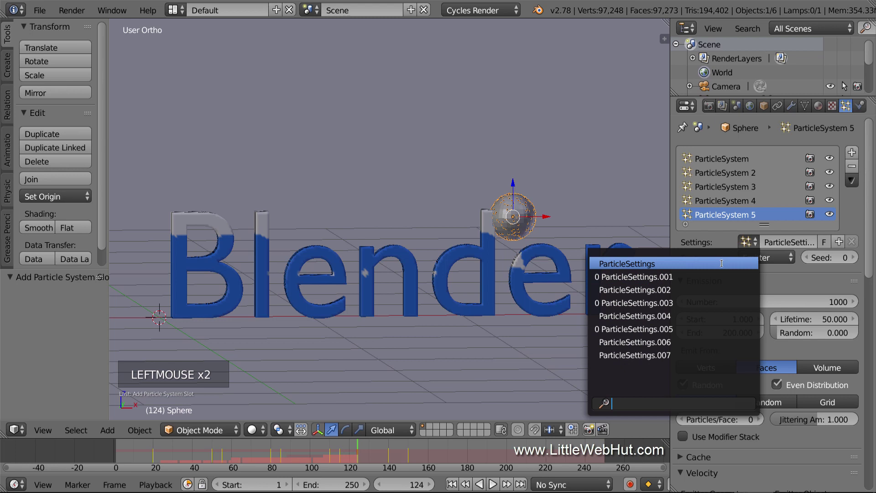
pyautogui.click(723, 264)
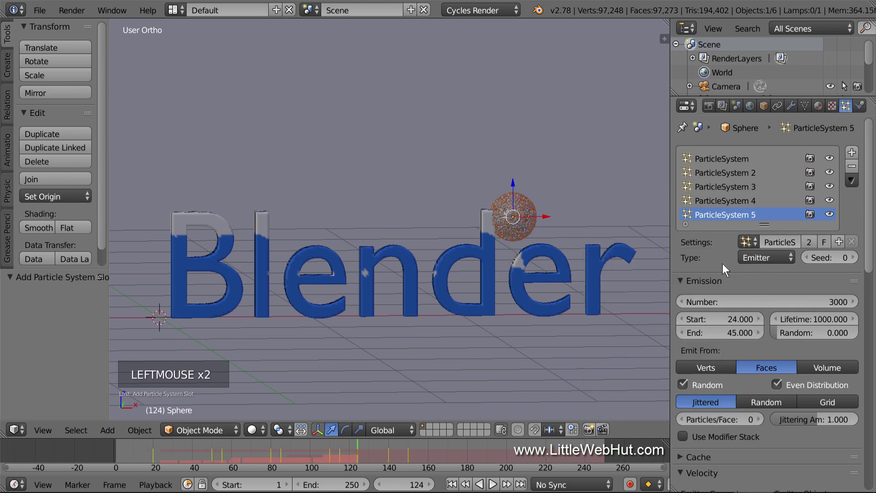
pyautogui.click(838, 240)
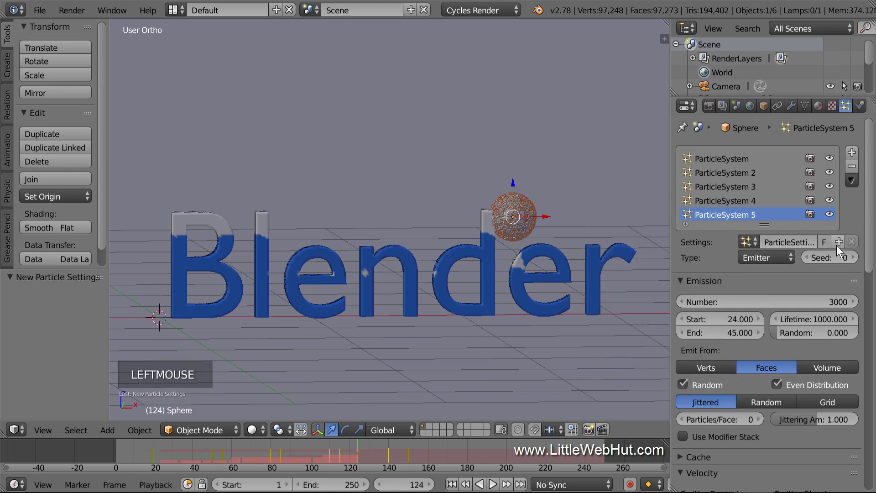
# Set the fifth particle system's number of emitted particles to 700.
pyautogui.doubleClick(810, 300)
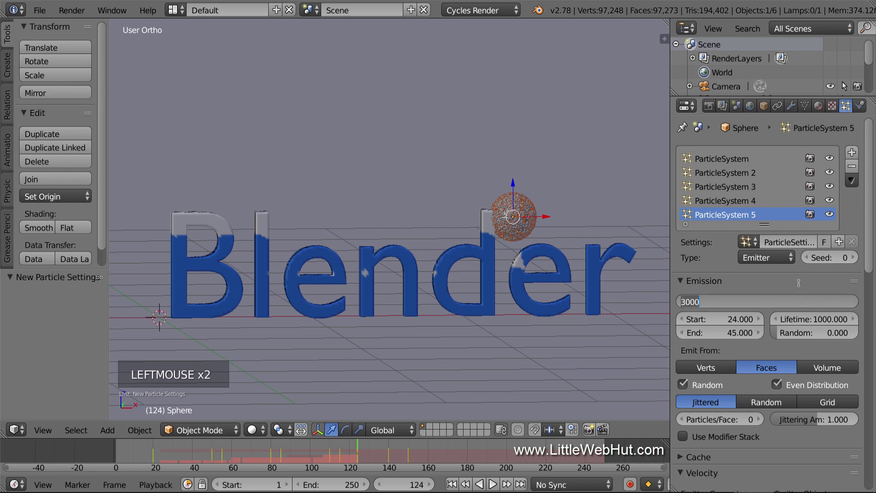
pyautogui.write('700')
pyautogui.press('Return')
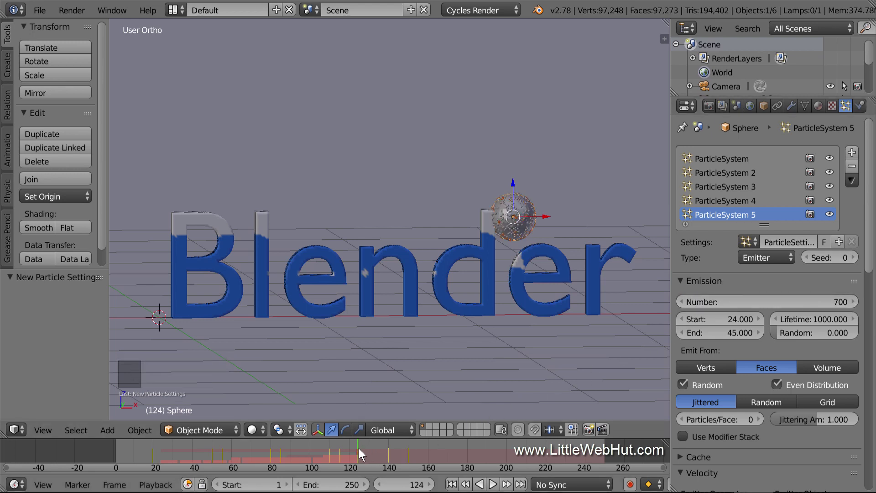
# Advance to frame 131 and set the fifth particle system's emission end to 200 and start to 131.
pyautogui.moveTo(357, 449); pyautogui.dragTo(371, 452)
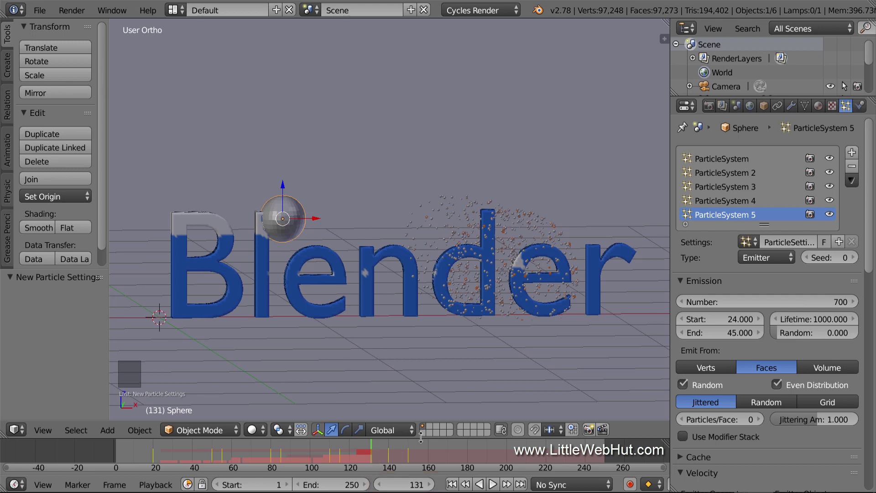
pyautogui.click(710, 335)
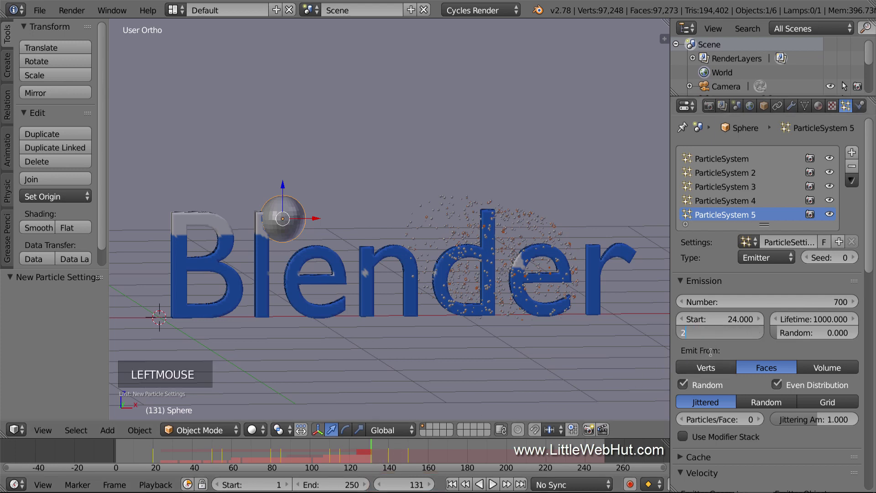
pyautogui.write('200')
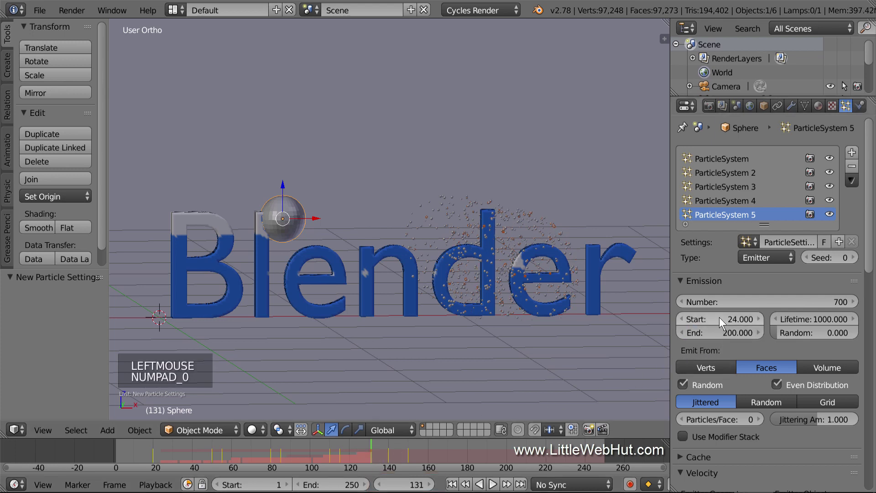
pyautogui.click(720, 318)
pyautogui.write('131')
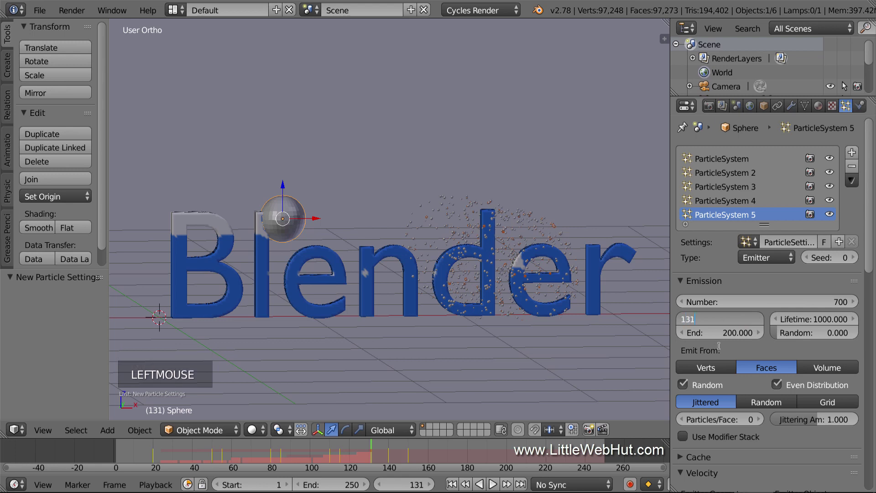
pyautogui.press('Return')
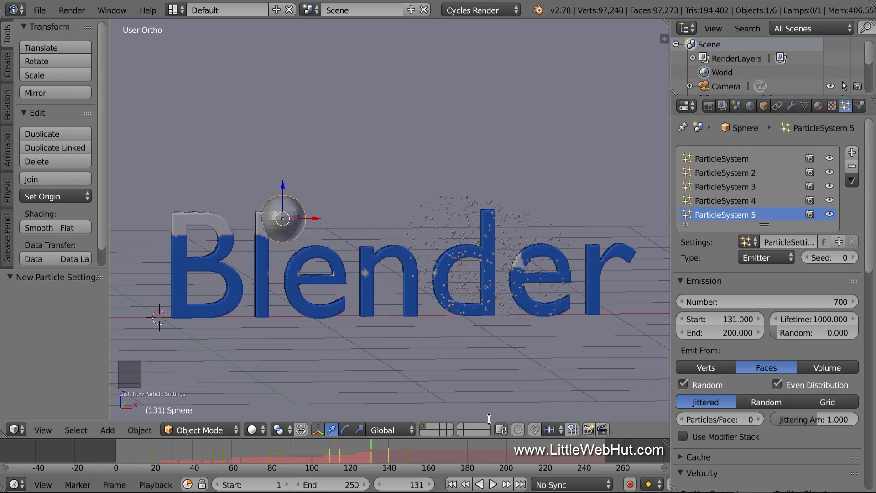
# Advance to frame 137 and set the fifth particle system's emission end to 137.
pyautogui.moveTo(371, 449); pyautogui.dragTo(382, 453)
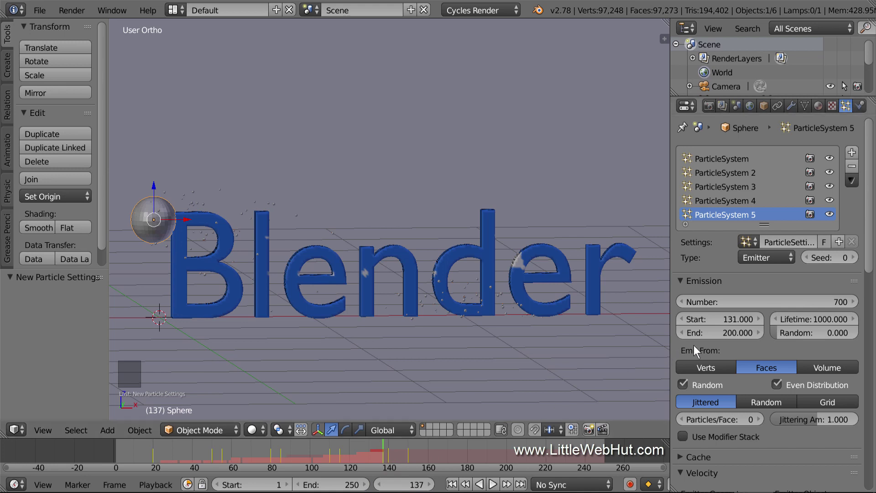
pyautogui.click(718, 333)
pyautogui.write('13')
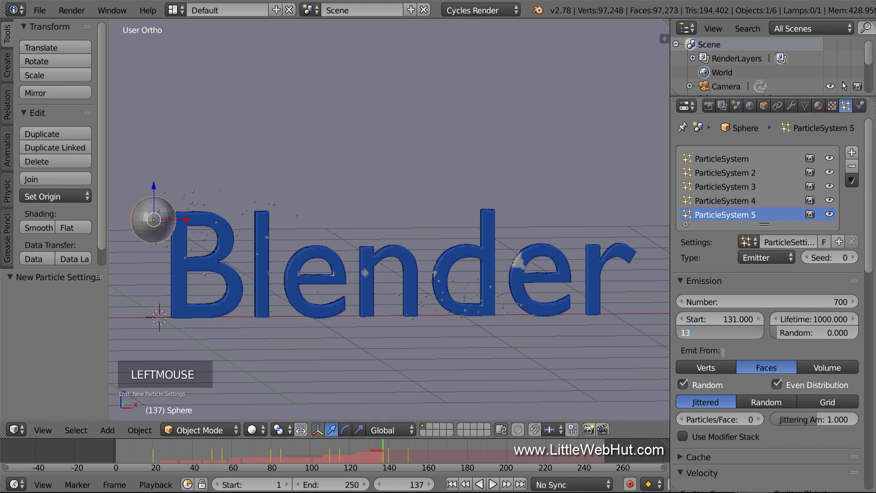
pyautogui.write('7')
pyautogui.press('Return')
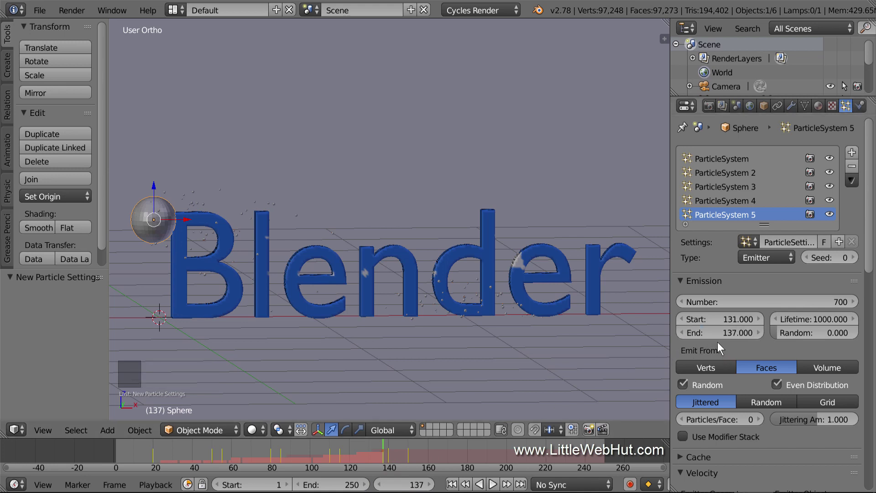
# Play the animation from the first frame to check the sphere's particle emission across the text, and stop after its last pass.
pyautogui.moveTo(382, 214); pyautogui.dragTo(406, 283, button='middle')
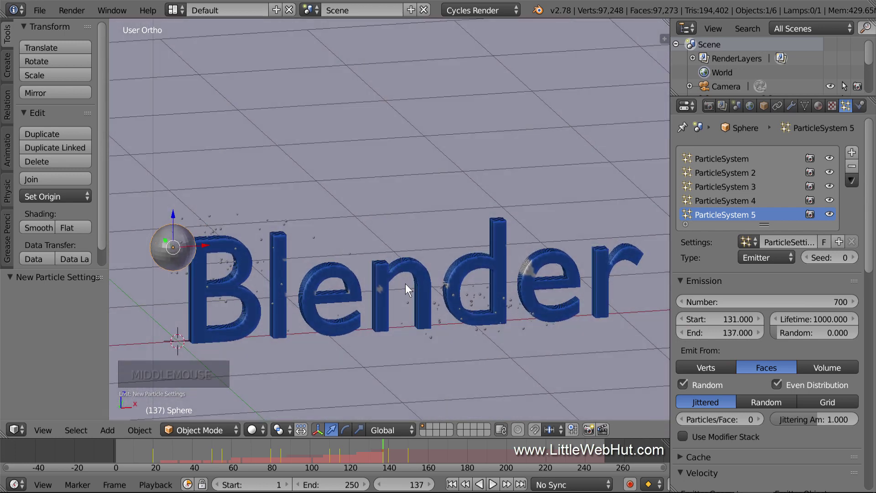
pyautogui.click(453, 485)
pyautogui.click(492, 485)
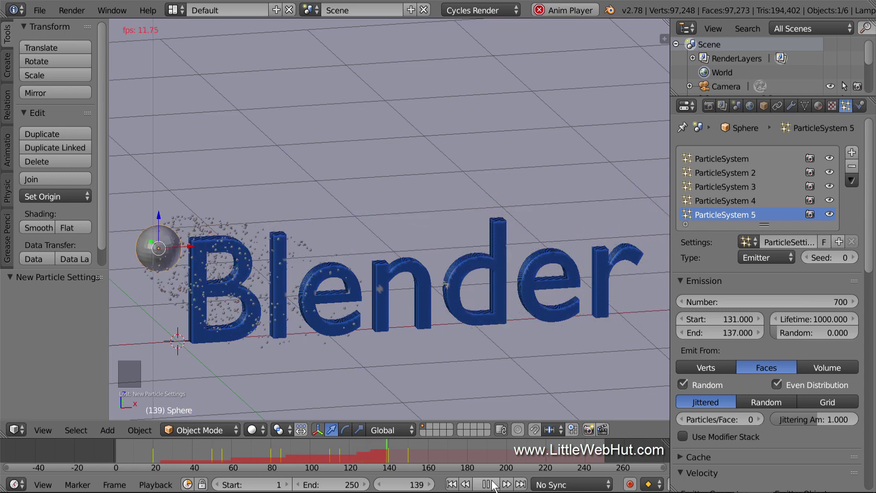
pyautogui.click(492, 484)
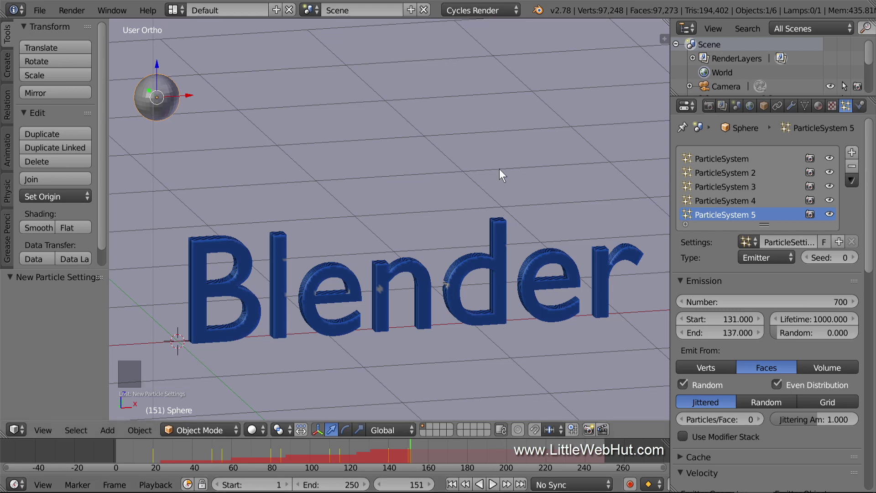
# Enable collision physics on the ground plane and set its particle damping factor to 1.000.
pyautogui.rightClick(500, 137)
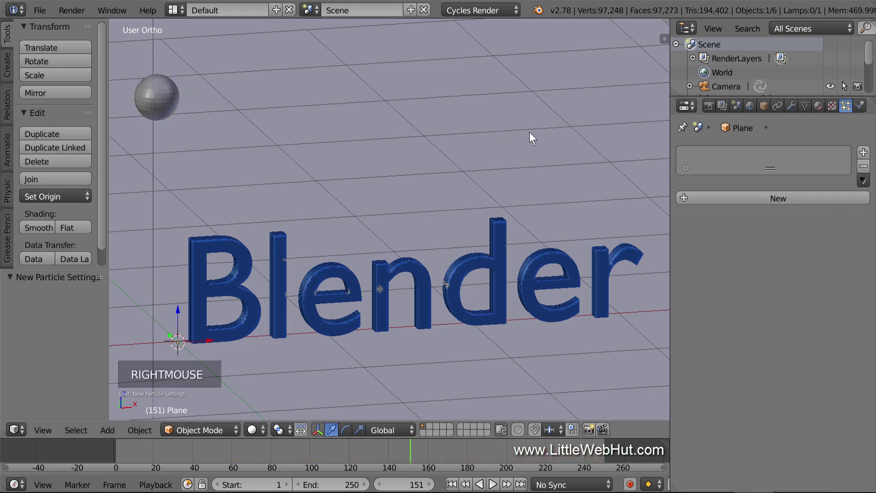
pyautogui.click(860, 106)
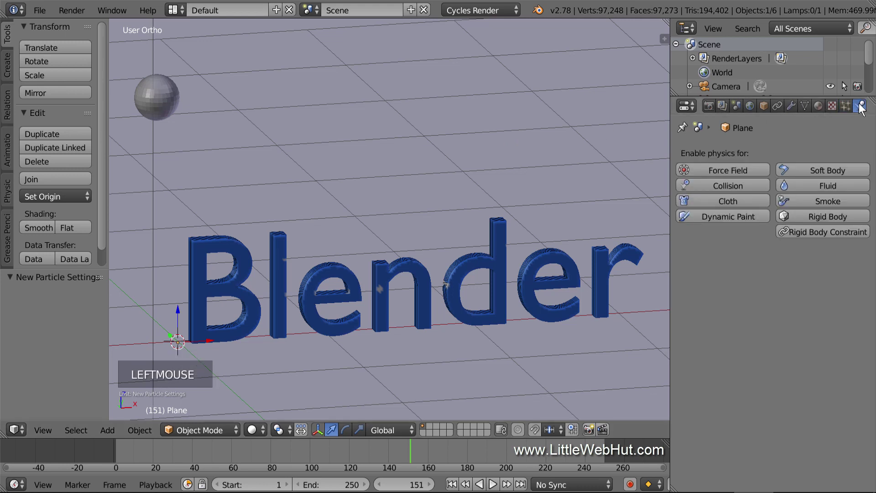
pyautogui.click(765, 185)
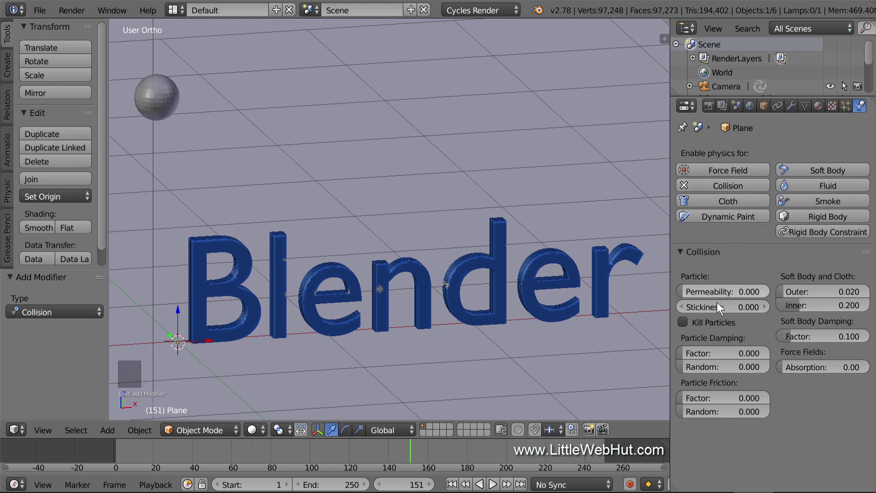
pyautogui.click(724, 351)
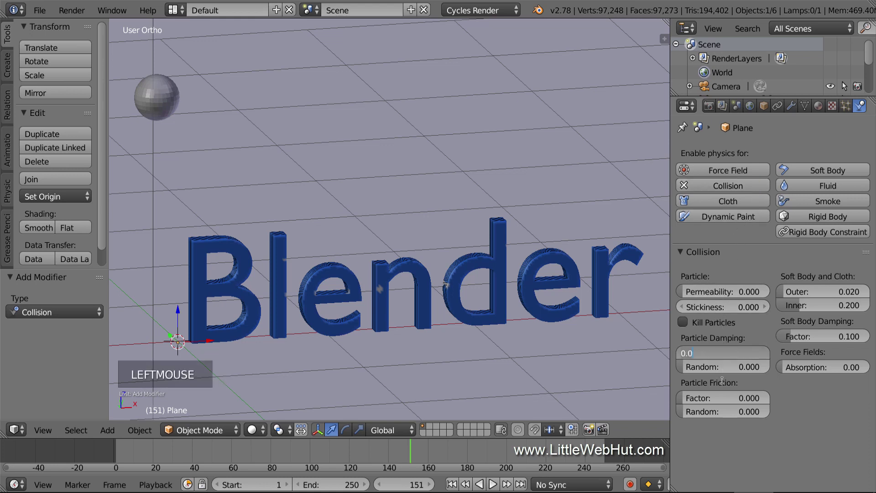
pyautogui.press('Return')
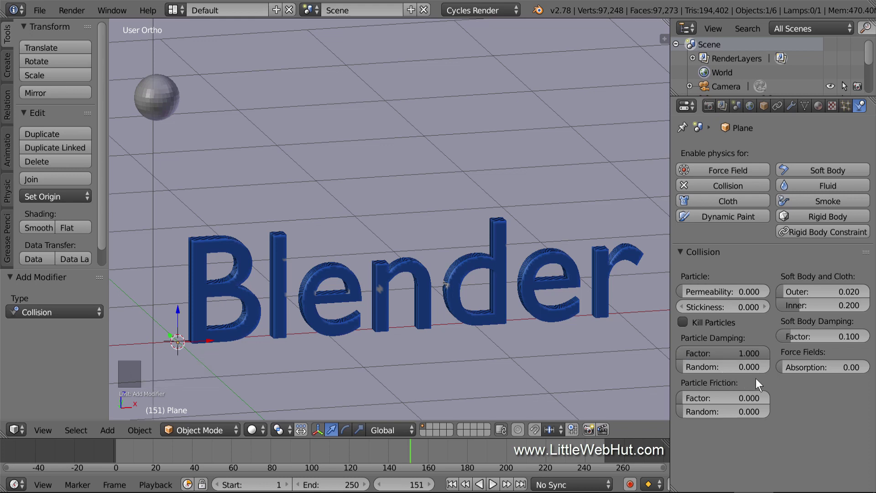
# Set the ground plane's particle friction factor to 0.2.
pyautogui.click(719, 396)
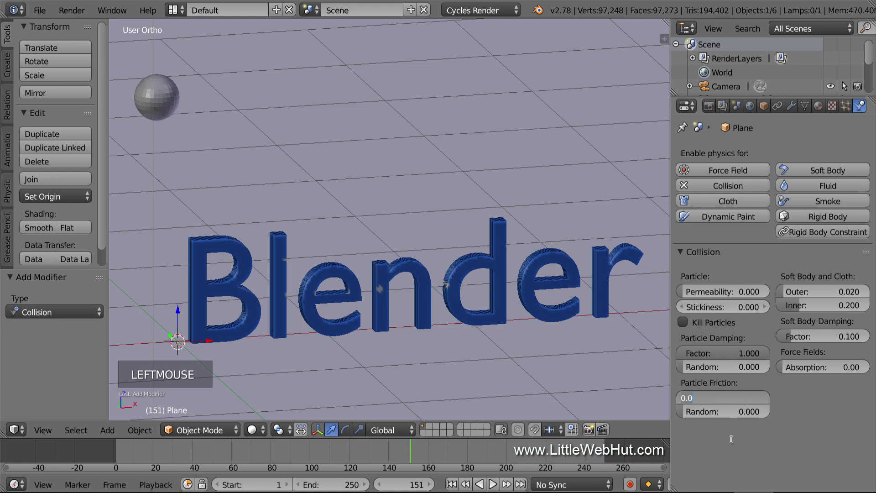
pyautogui.write('.2')
pyautogui.press('Return')
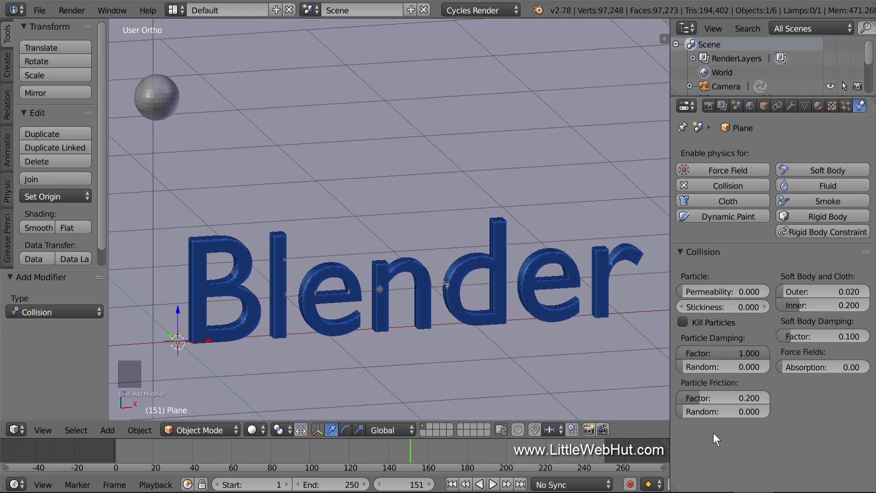
# Replay the animation from the first frame to check how the particles collide with the ground plane, and stop it.
pyautogui.click(453, 483)
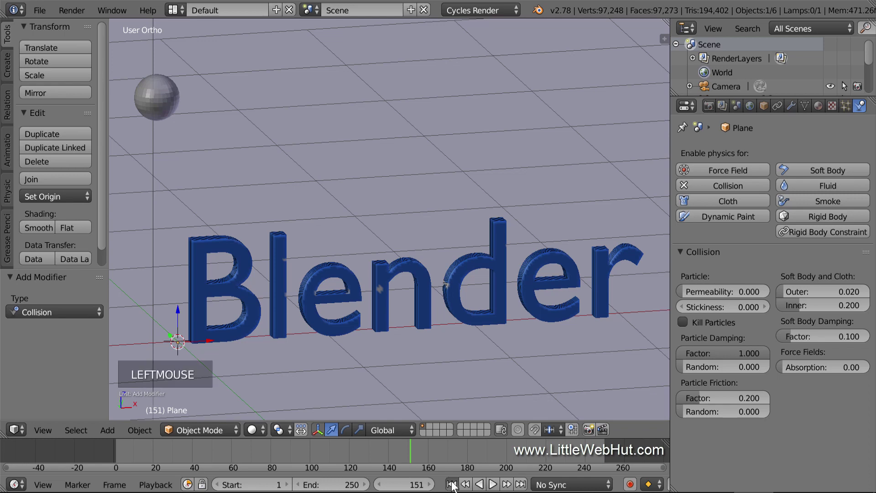
pyautogui.click(492, 484)
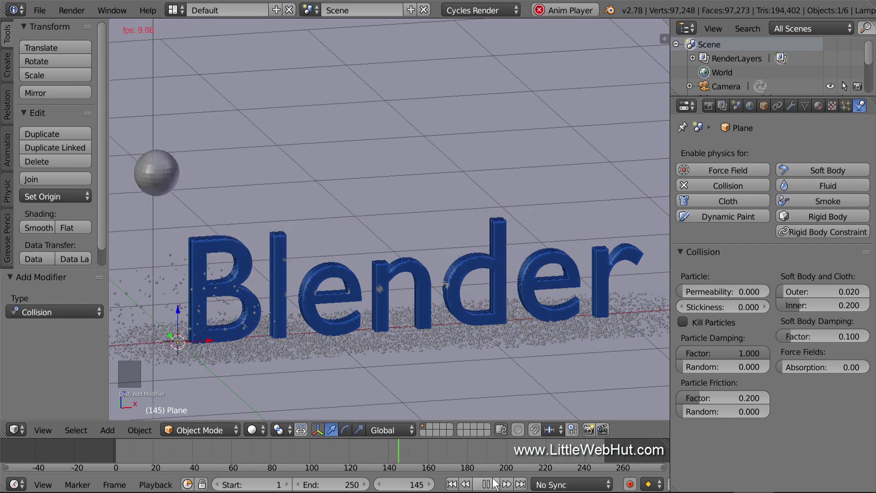
pyautogui.click(486, 484)
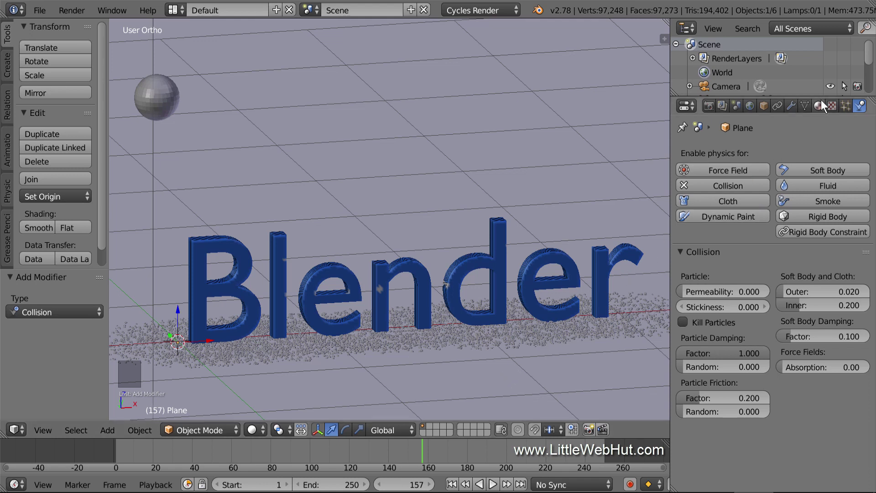
# Create a new material for the Icosphere and set its surface shader to Glossy BSDF.
pyautogui.moveTo(869, 59); pyautogui.dragTo(870, 73)
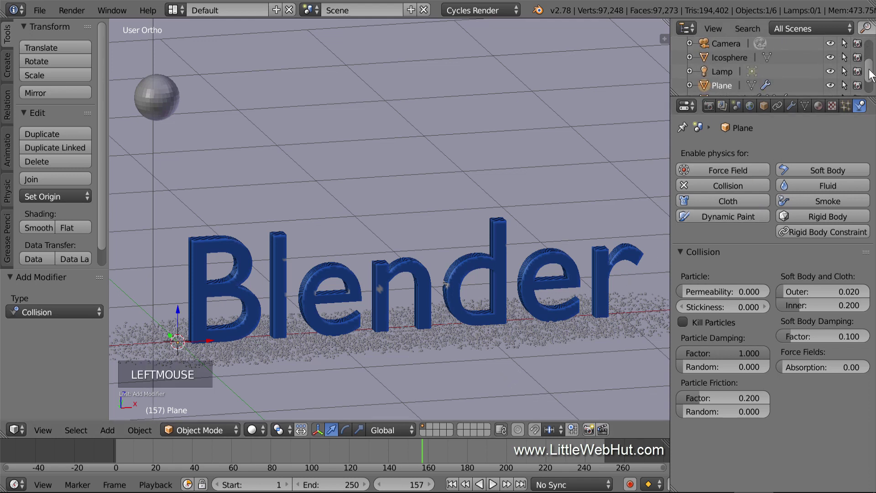
pyautogui.click(734, 59)
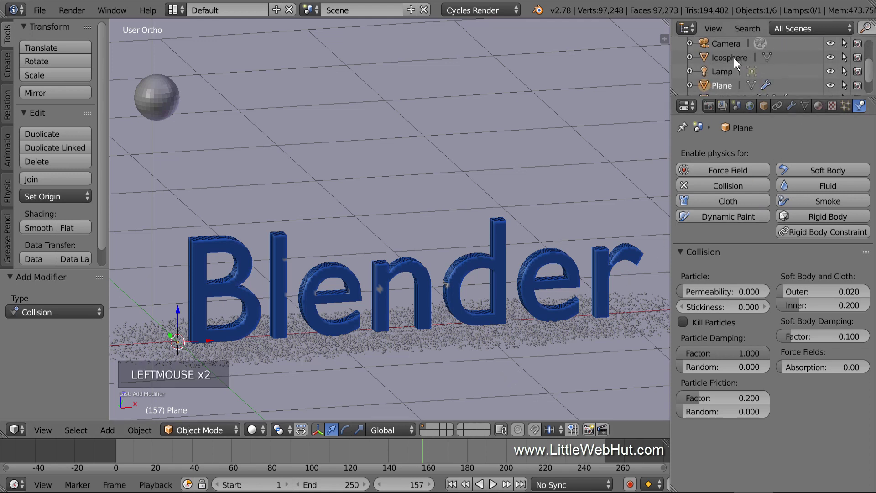
pyautogui.click(818, 103)
pyautogui.click(765, 198)
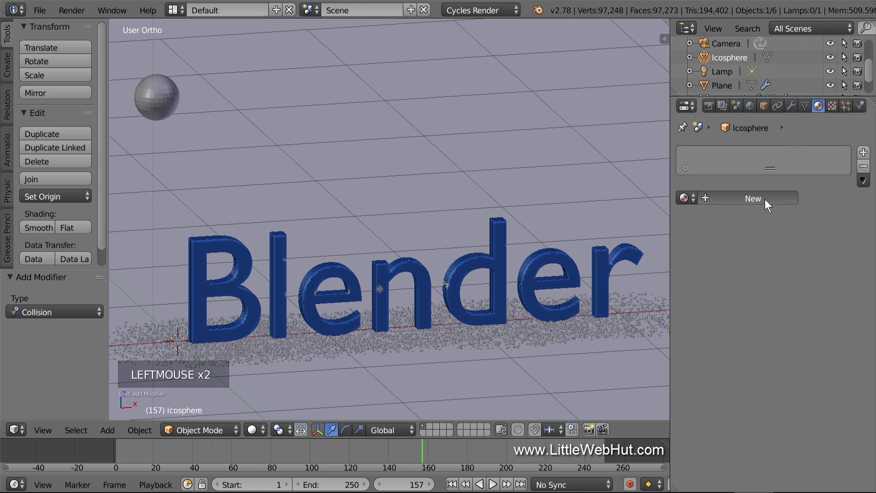
pyautogui.click(775, 269)
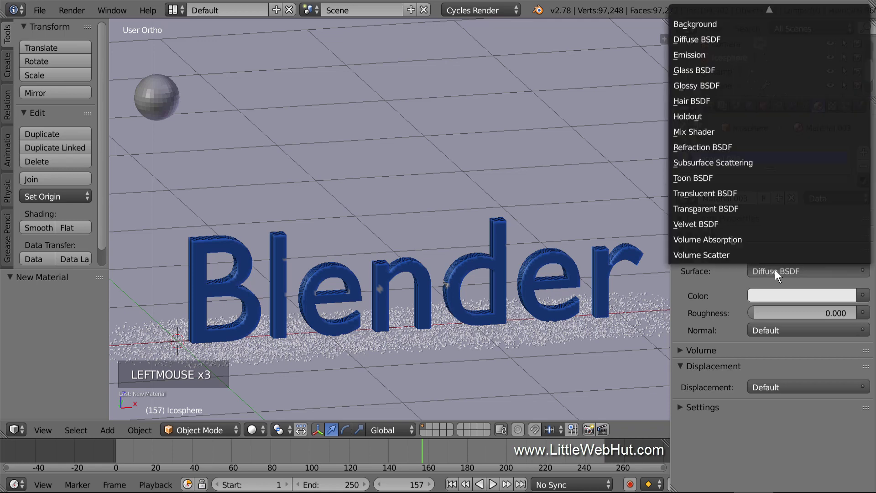
pyautogui.click(741, 86)
# Set the Icosphere material's glossy color to hex 858585 and its roughness to 0.05.
pyautogui.click(786, 311)
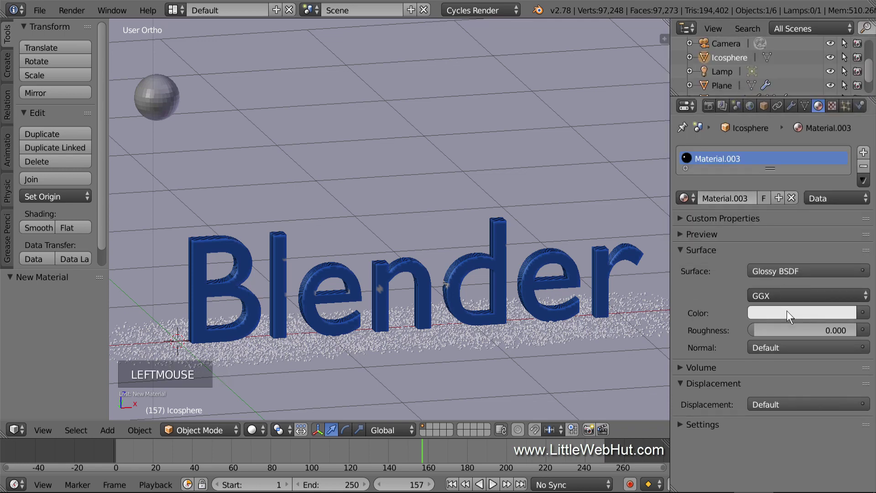
pyautogui.click(773, 251)
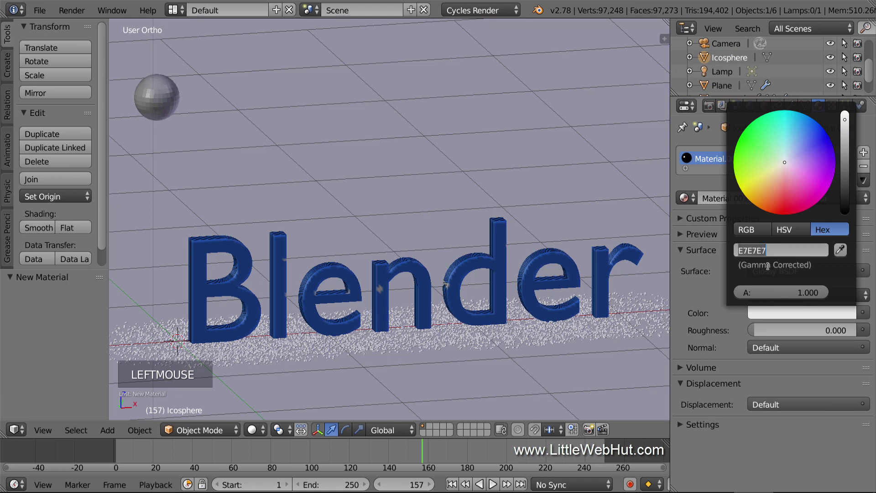
pyautogui.write('858585')
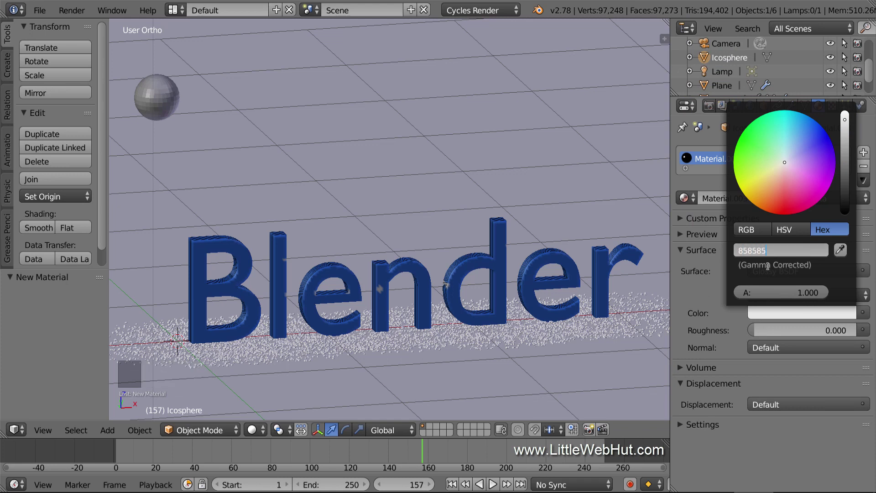
pyautogui.press('Return')
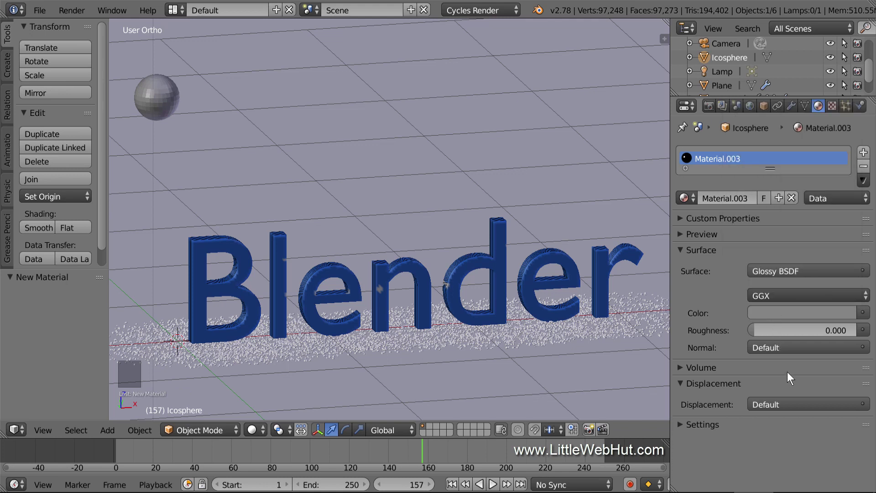
pyautogui.click(804, 329)
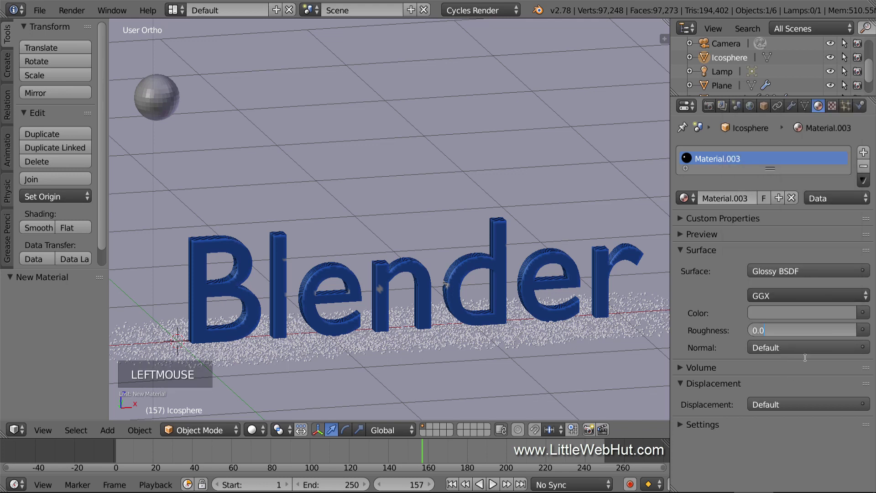
pyautogui.write('.05')
pyautogui.press('Return')
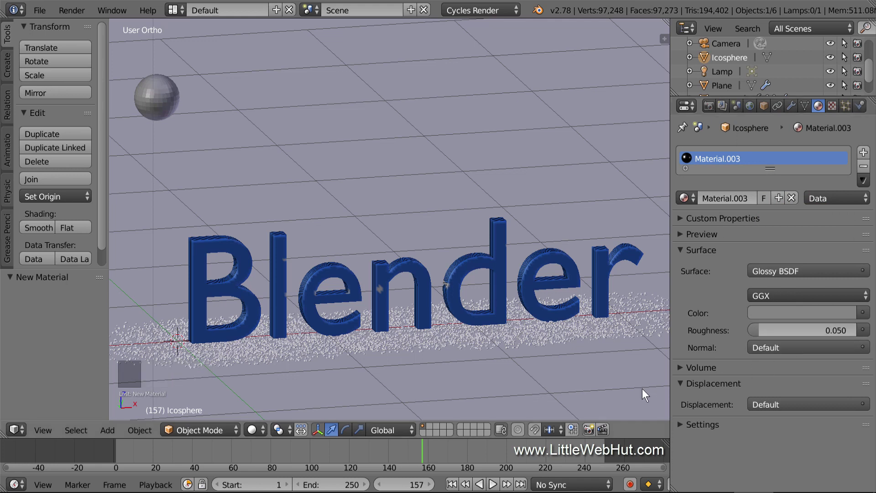
# Play the animation from the first frame and stop it at about frame 74, during the sphere's second pass across the text.
pyautogui.click(451, 485)
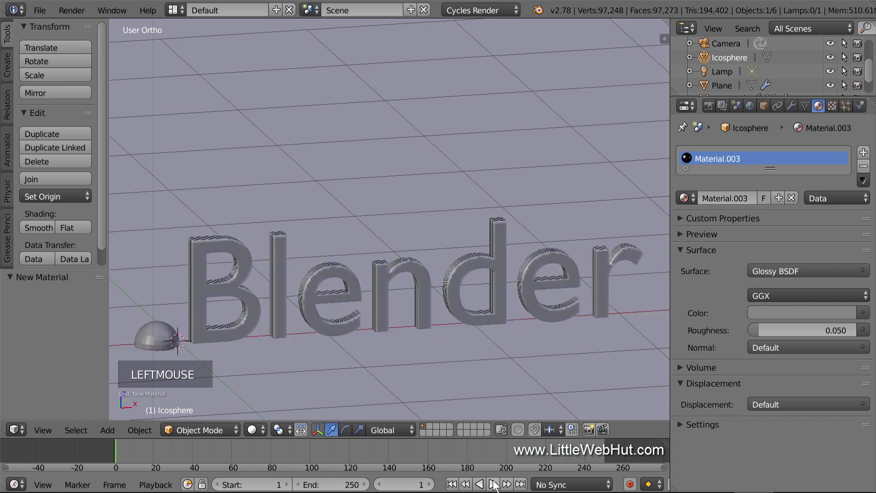
pyautogui.click(493, 484)
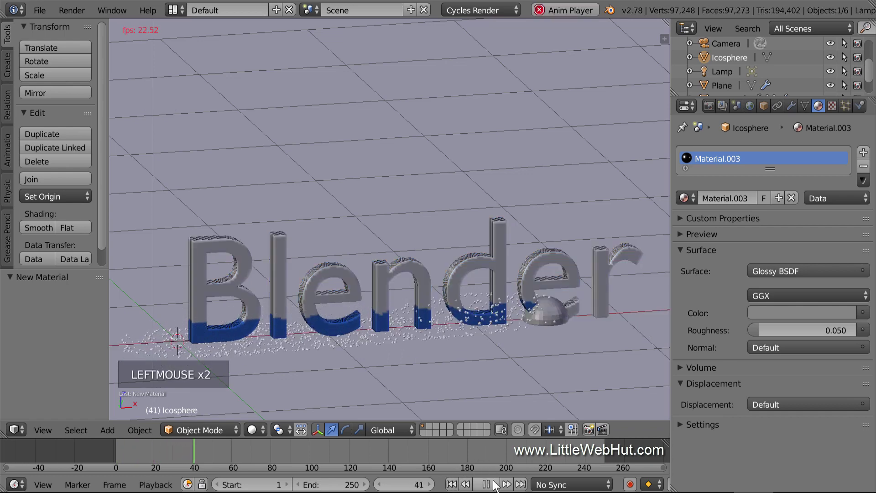
pyautogui.click(493, 484)
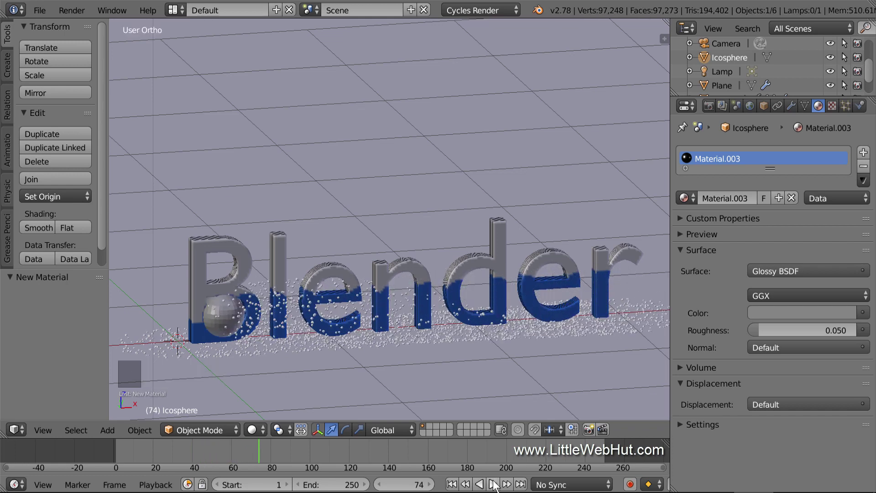
# Switch to the Compositing screen layout and frame the rendered preview closely on the particles around the first letters.
pyautogui.click(175, 9)
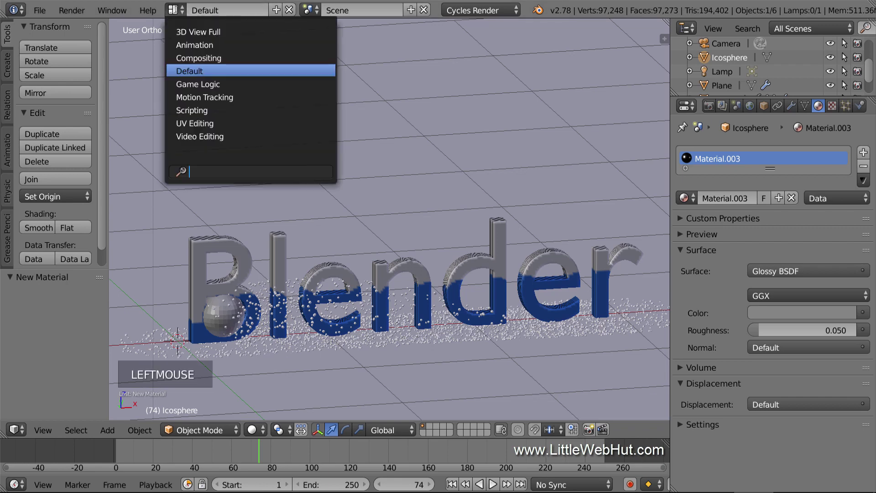
pyautogui.click(245, 58)
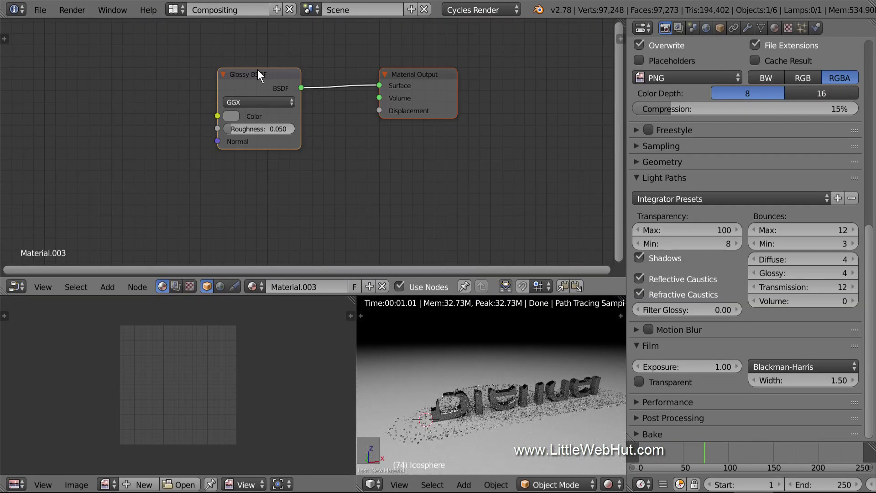
pyautogui.scroll(4, 466, 402)
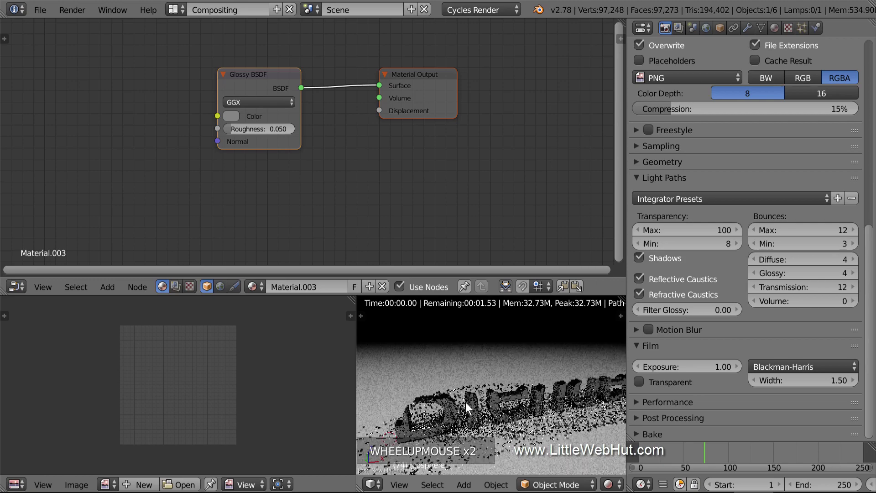
pyautogui.scroll(1, 466, 402)
pyautogui.keyDown('shift'); pyautogui.moveTo(464, 405); pyautogui.dragTo(505, 373, button='middle'); pyautogui.keyUp('shift')
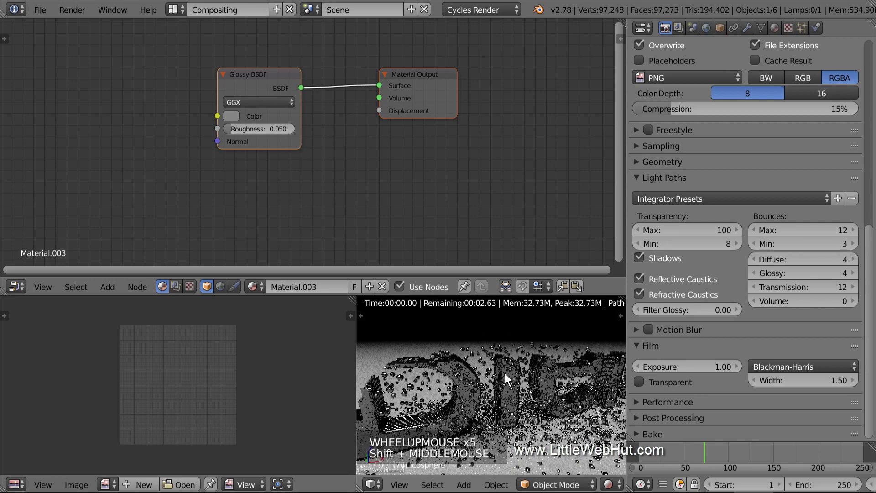
# Insert a Mix Shader between the Glossy BSDF and Material Output nodes, with the Glossy BSDF feeding its second shader input.
pyautogui.moveTo(419, 77); pyautogui.dragTo(566, 78)
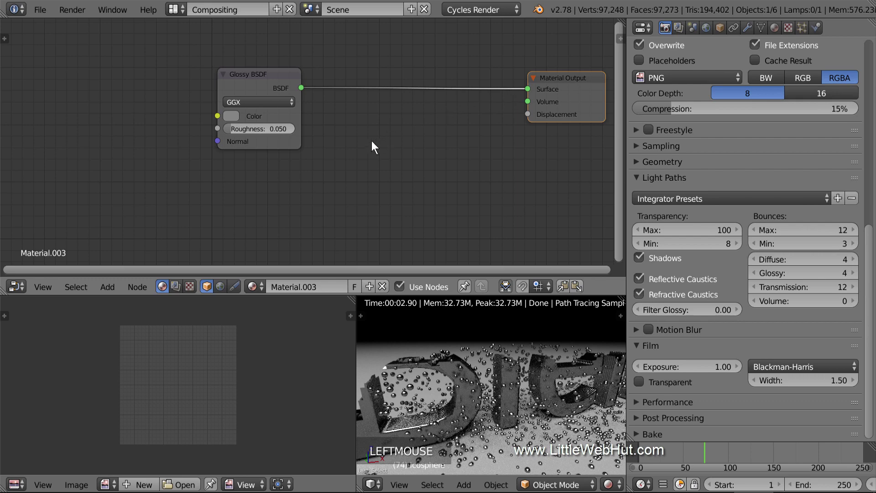
pyautogui.hotkey('shift', 'a')
pyautogui.moveTo(356, 187)
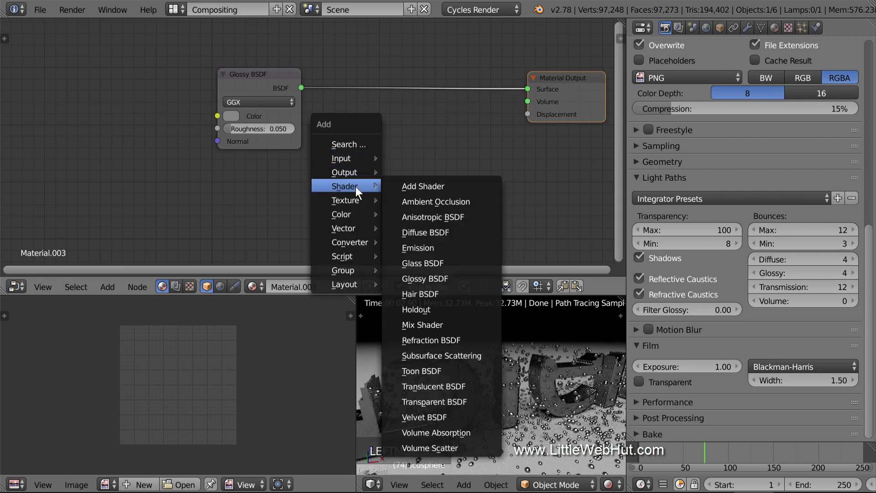
pyautogui.click(454, 325)
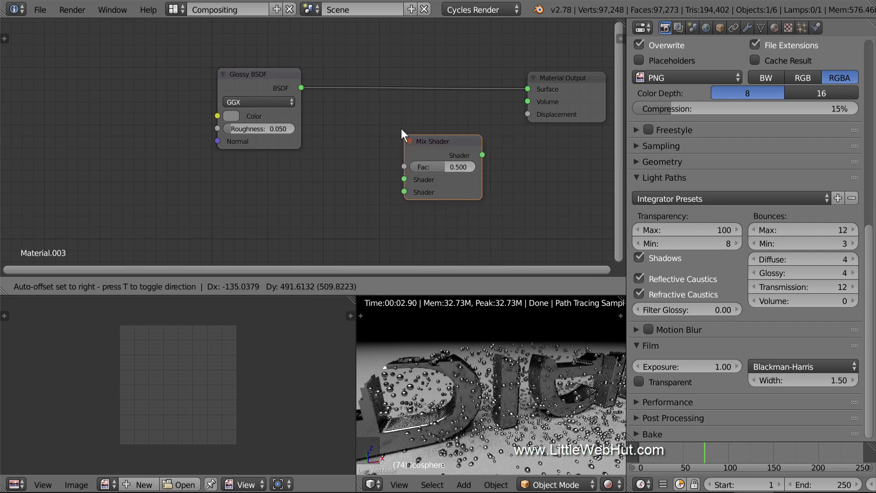
pyautogui.click(377, 78)
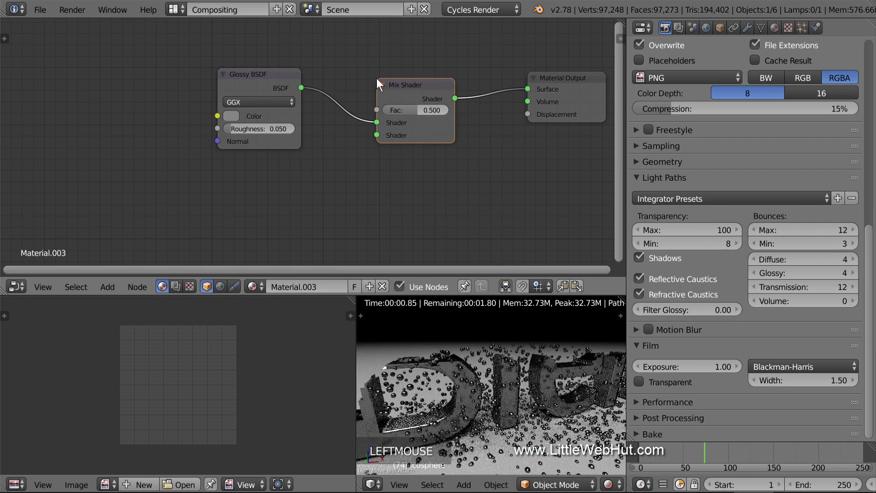
pyautogui.moveTo(377, 122)
pyautogui.mouseDown()
pyautogui.moveTo(354, 119)
pyautogui.moveTo(375, 134)
pyautogui.mouseUp()
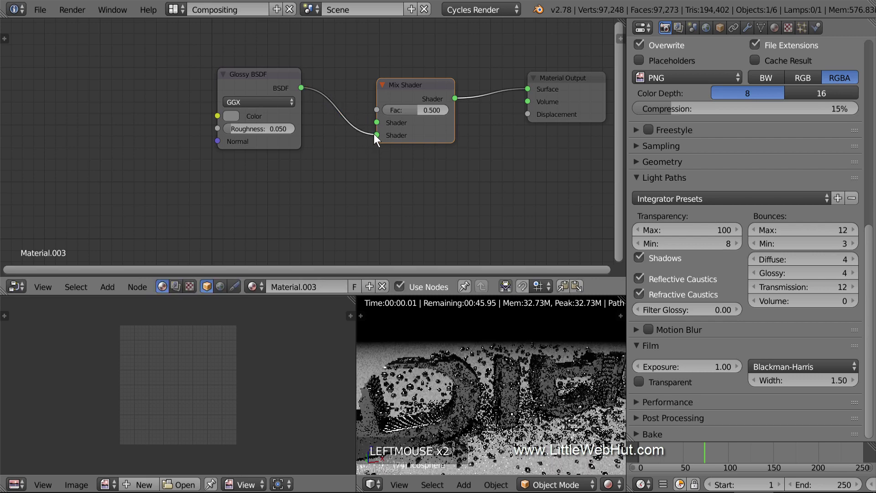
# Add an Emission shader above the Glossy BSDF node and connect it to the Mix Shader's first shader input.
pyautogui.moveTo(274, 74); pyautogui.dragTo(279, 187)
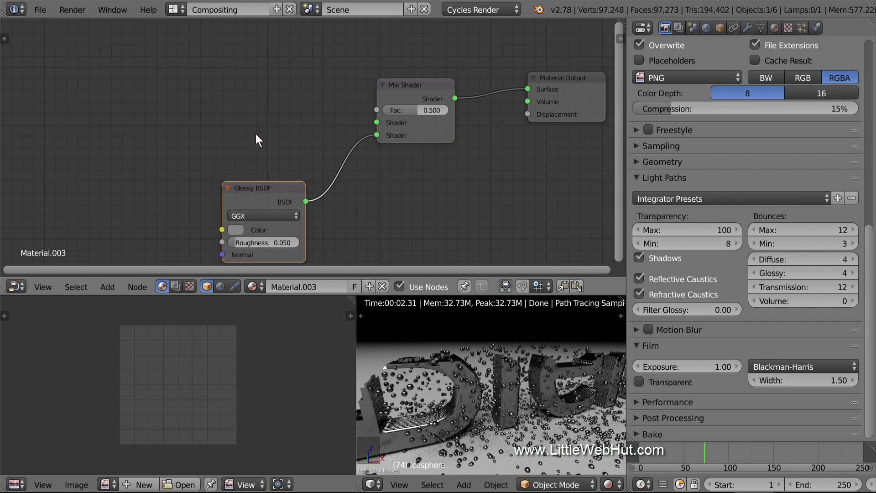
pyautogui.hotkey('shift', 'a')
pyautogui.moveTo(242, 116)
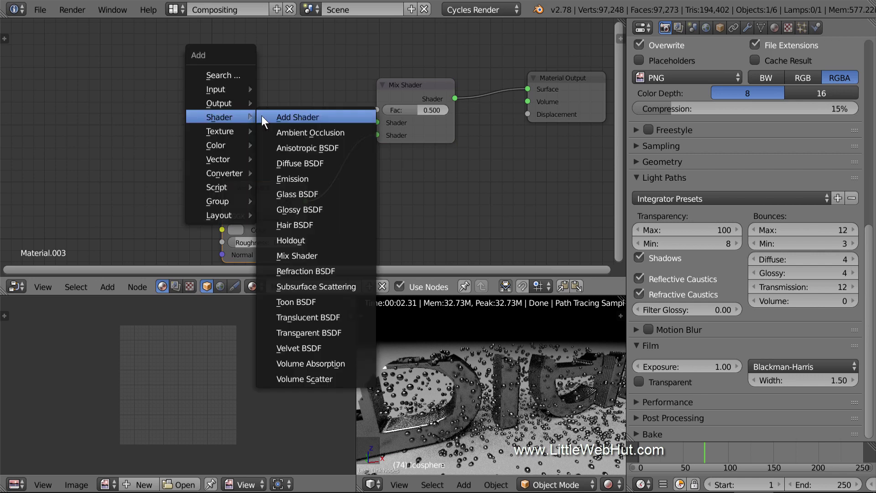
pyautogui.click(322, 178)
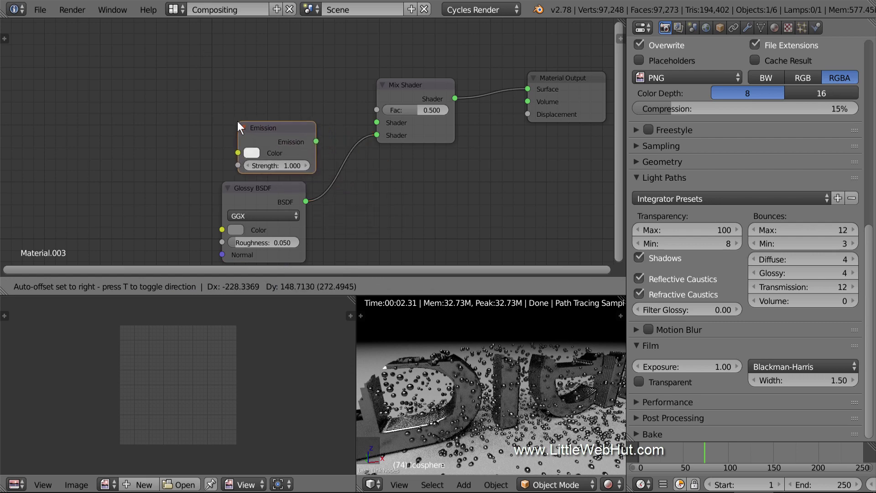
pyautogui.click(225, 124)
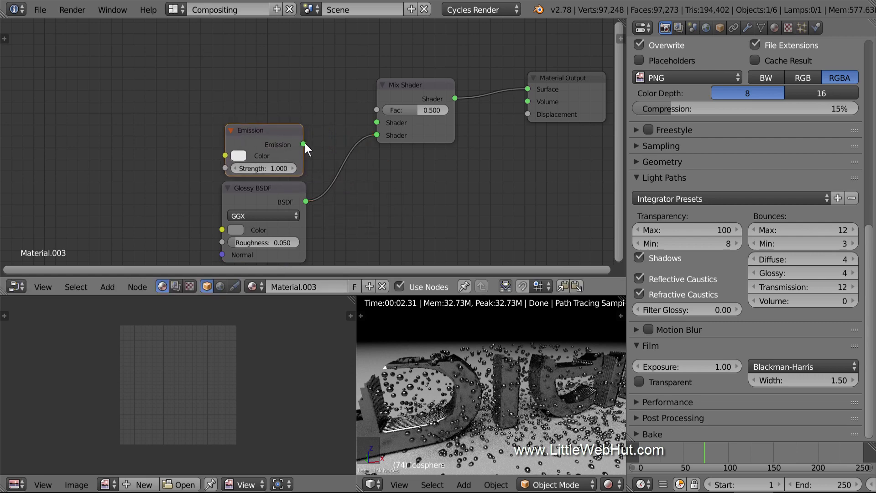
pyautogui.moveTo(304, 144); pyautogui.dragTo(376, 122)
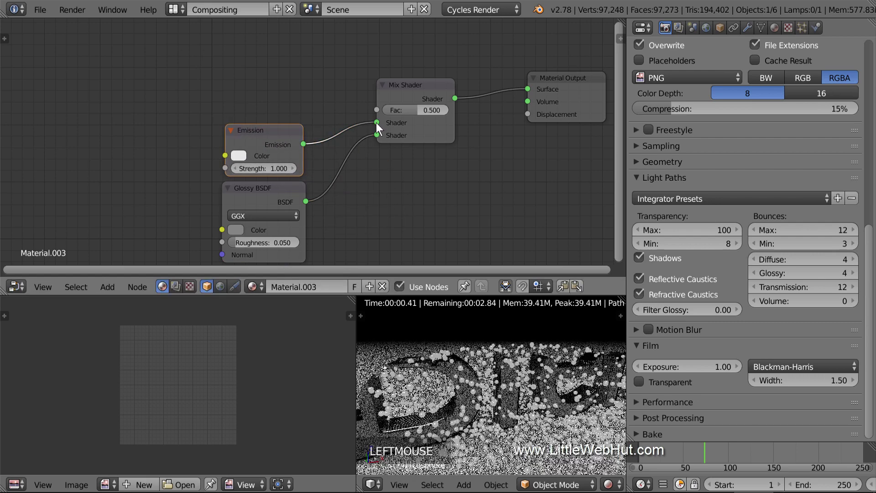
# Set the Emission shader's color to hex E74600 and its strength to 10.
pyautogui.click(239, 156)
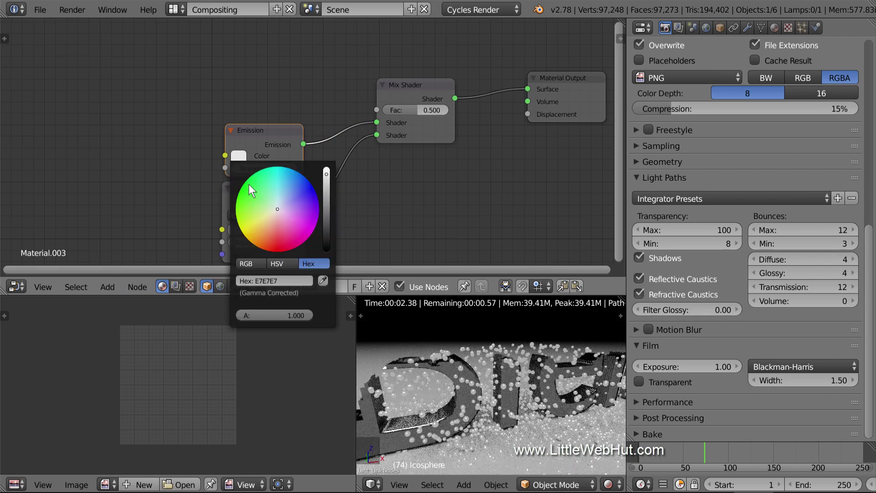
pyautogui.click(261, 281)
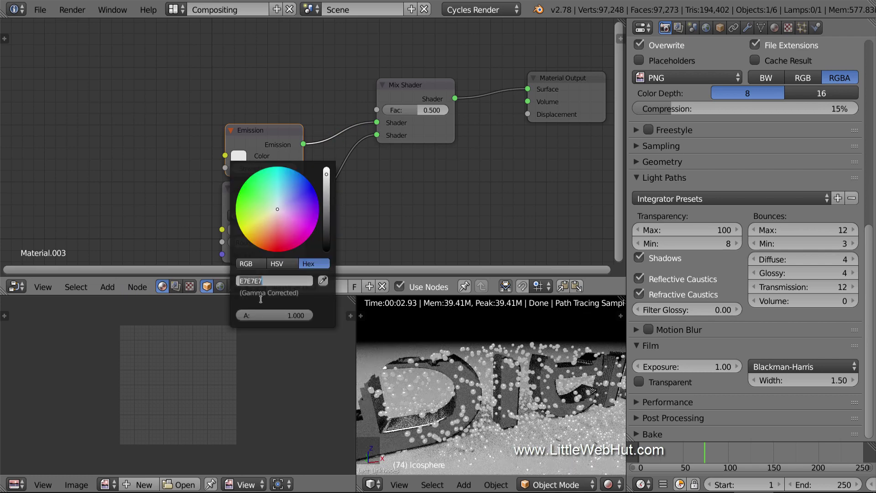
pyautogui.write('e74600')
pyautogui.press('Return')
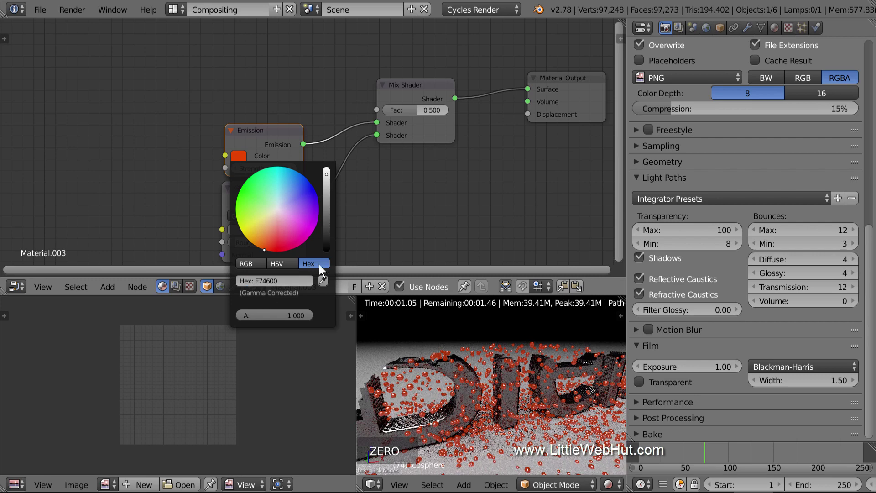
pyautogui.click(273, 169)
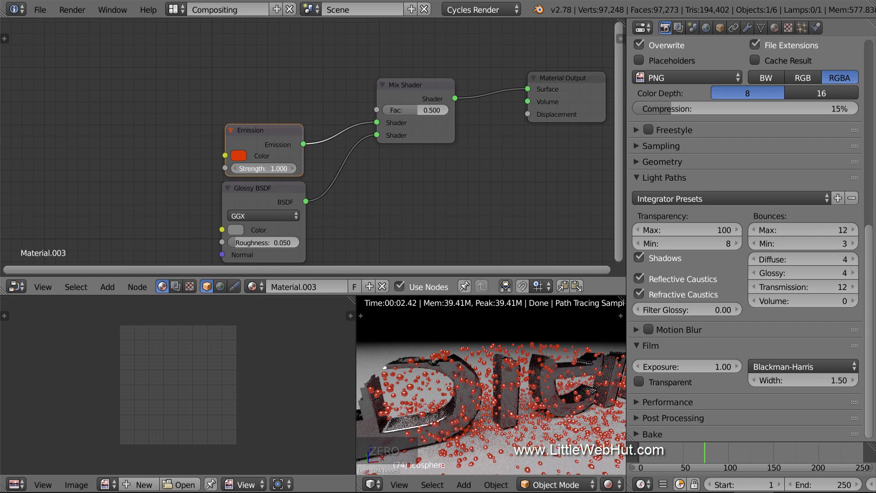
pyautogui.write('10')
pyautogui.press('Return')
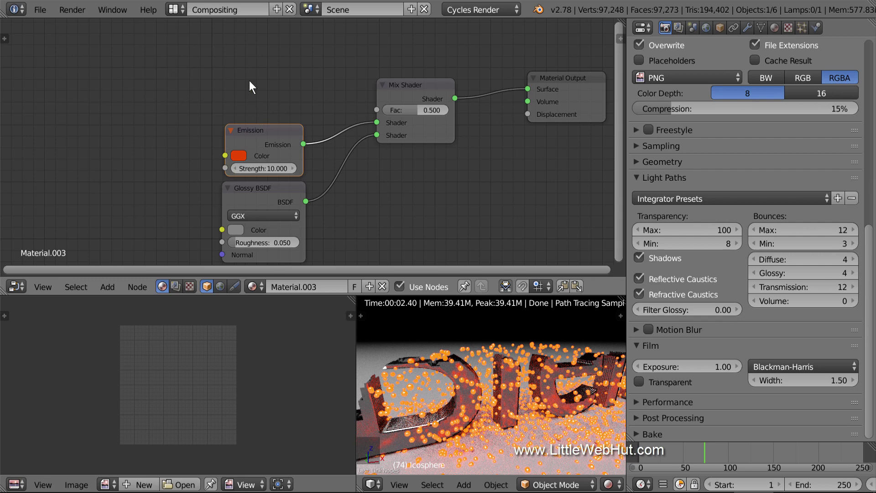
# Add a Particle Info node and place it ahead of the Emission node, leaving space between them.
pyautogui.hotkey('shift', 'a')
pyautogui.moveTo(248, 56)
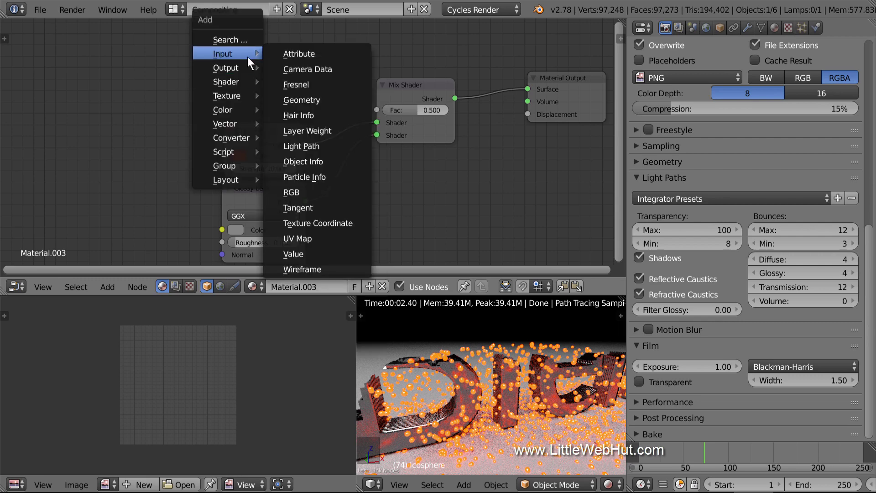
pyautogui.click(346, 177)
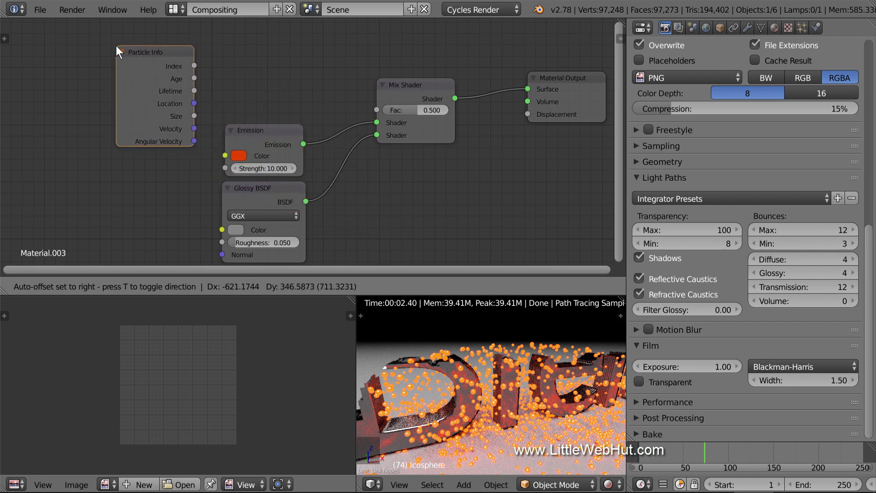
pyautogui.click(78, 38)
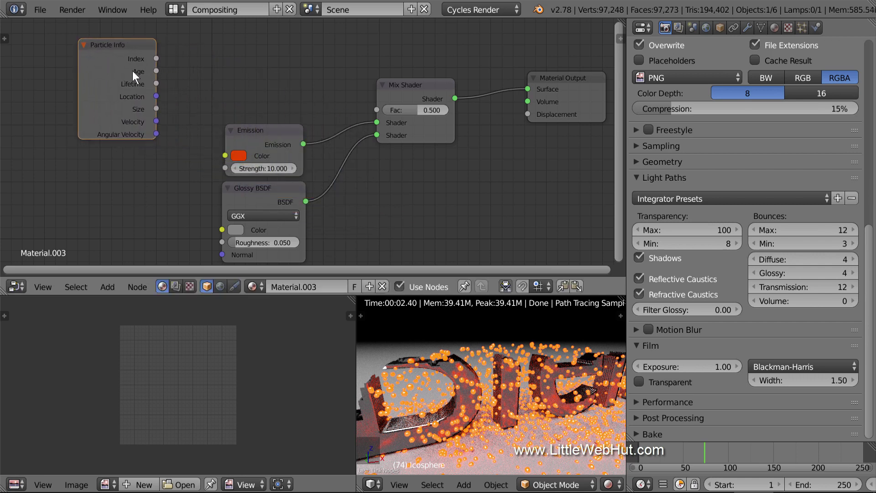
# Connect the Particle Info node's Age output to the Mix Shader's Fac input through a Math node set to Multiply.
pyautogui.moveTo(156, 71); pyautogui.dragTo(373, 112)
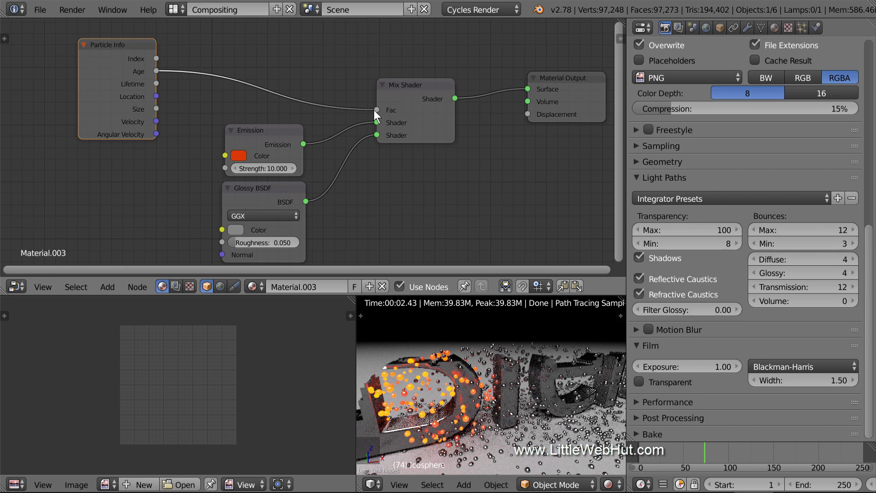
pyautogui.hotkey('shift', 'a')
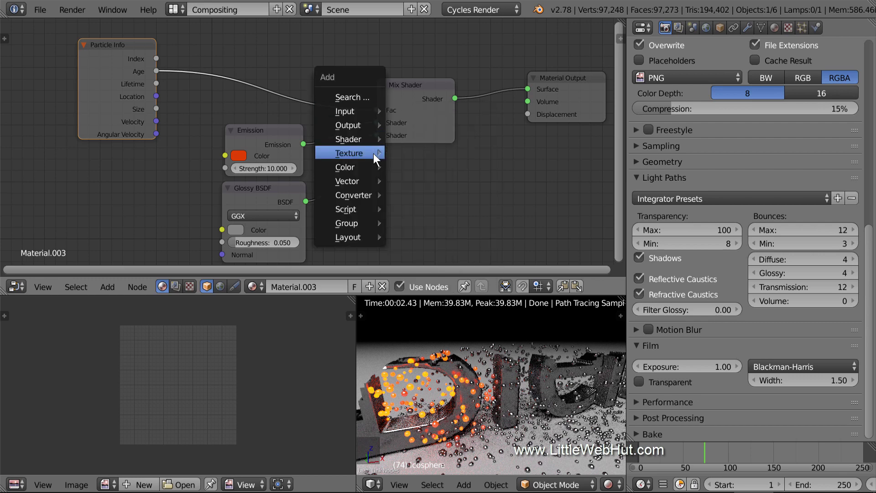
pyautogui.moveTo(372, 196)
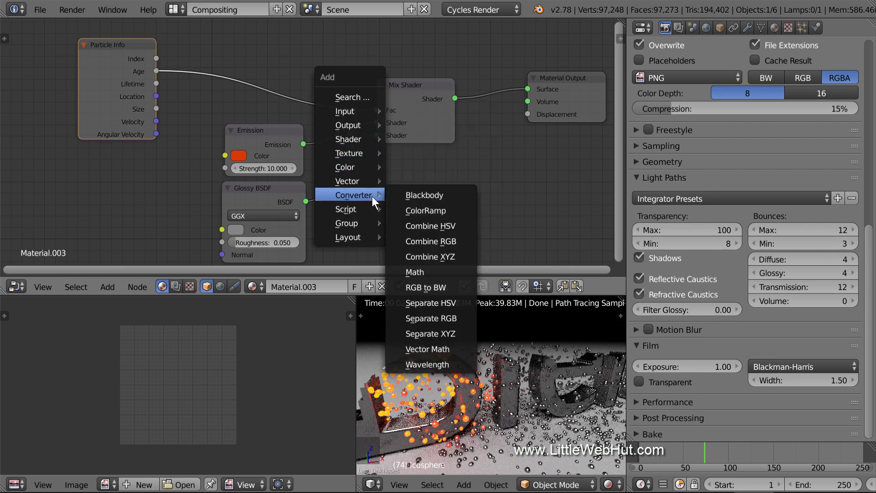
pyautogui.click(446, 272)
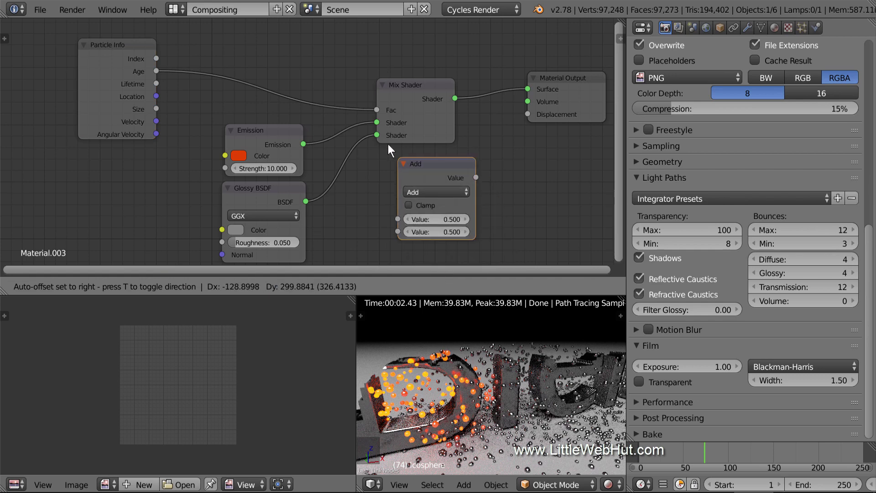
pyautogui.click(222, 33)
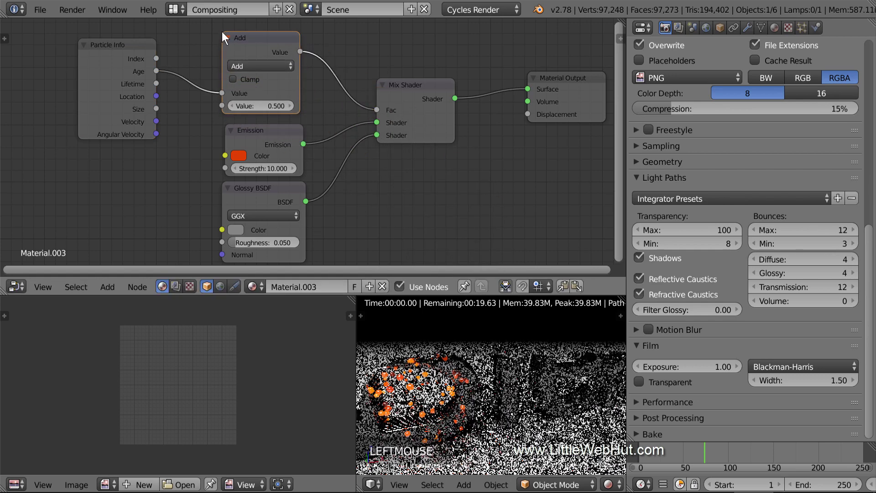
pyautogui.click(272, 63)
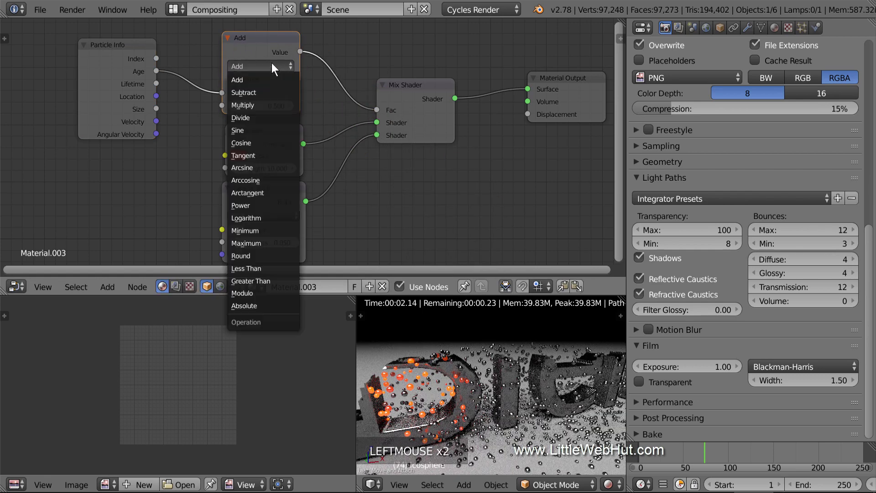
pyautogui.click(277, 104)
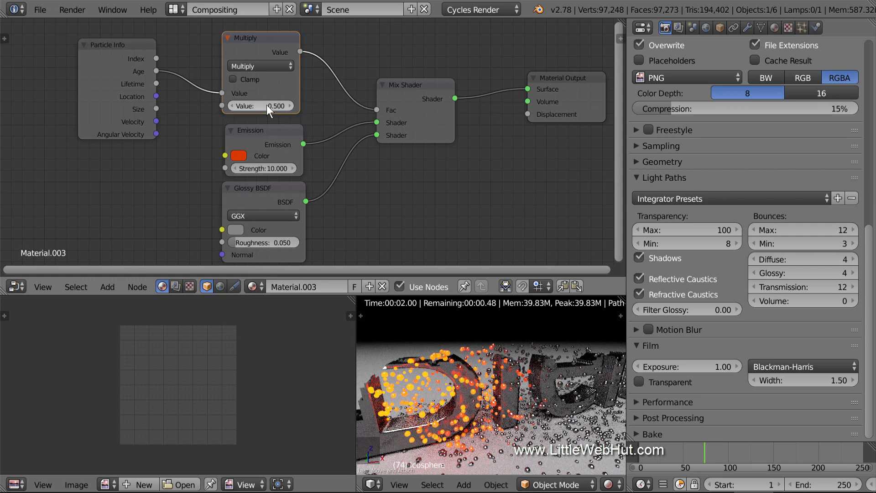
# Try 0.3 as the Multiply node's second value.
pyautogui.click(266, 105)
pyautogui.write('.3')
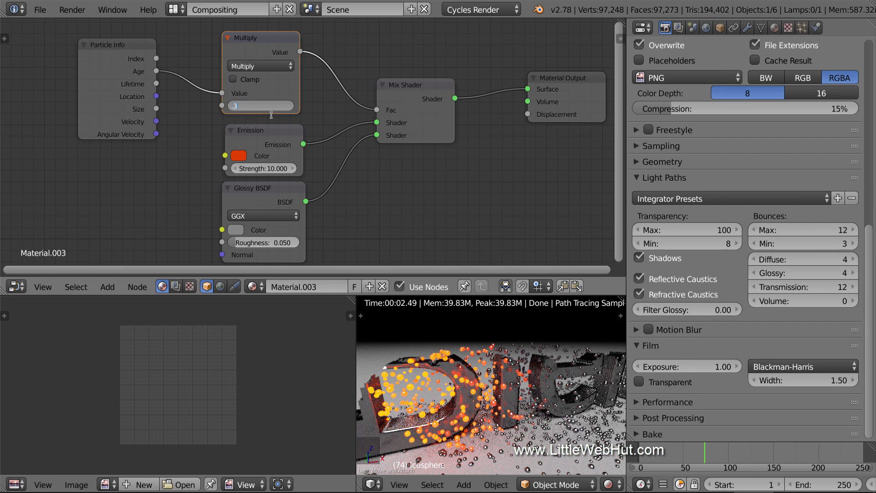
pyautogui.press('Return')
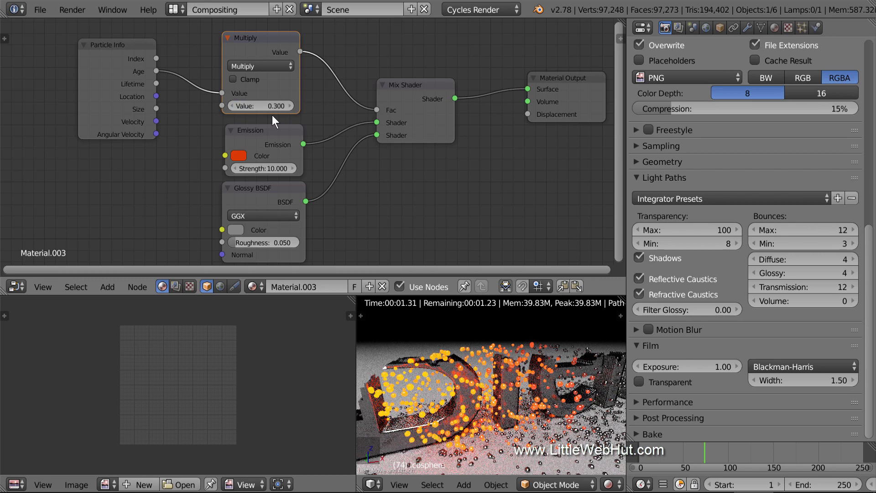
# Set the Multiply node's second value to 1.
pyautogui.click(264, 106)
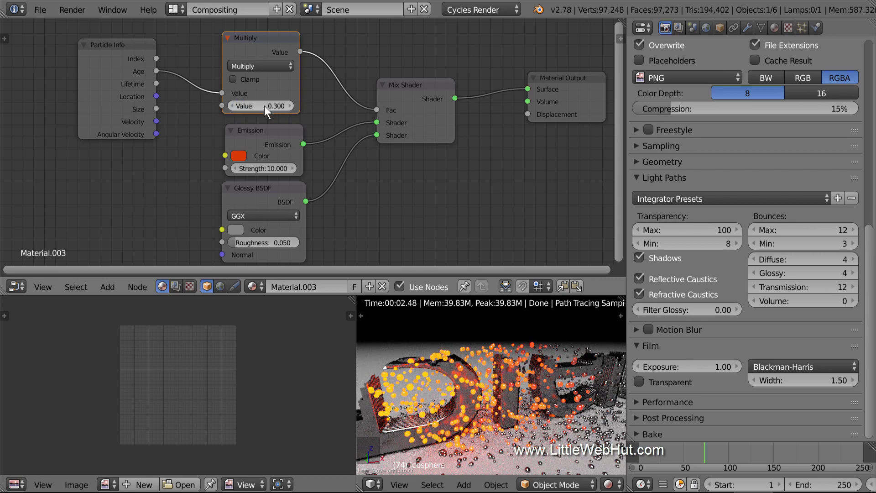
pyautogui.write('1')
pyautogui.press('Return')
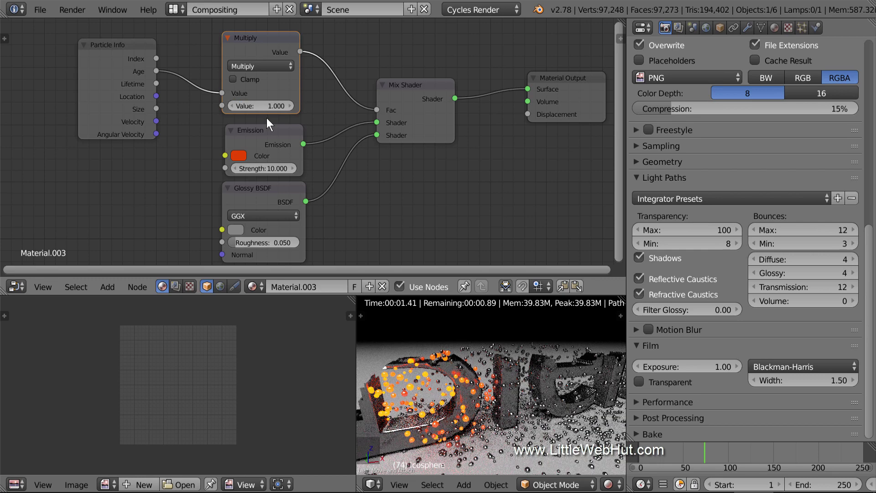
# Switch to the Default screen layout and add a cylinder mesh with 8 vertices.
pyautogui.click(177, 9)
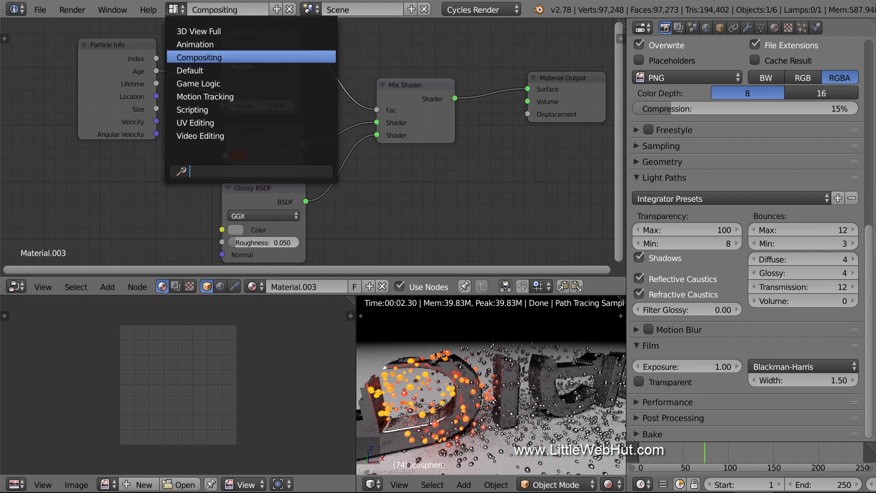
pyautogui.click(221, 70)
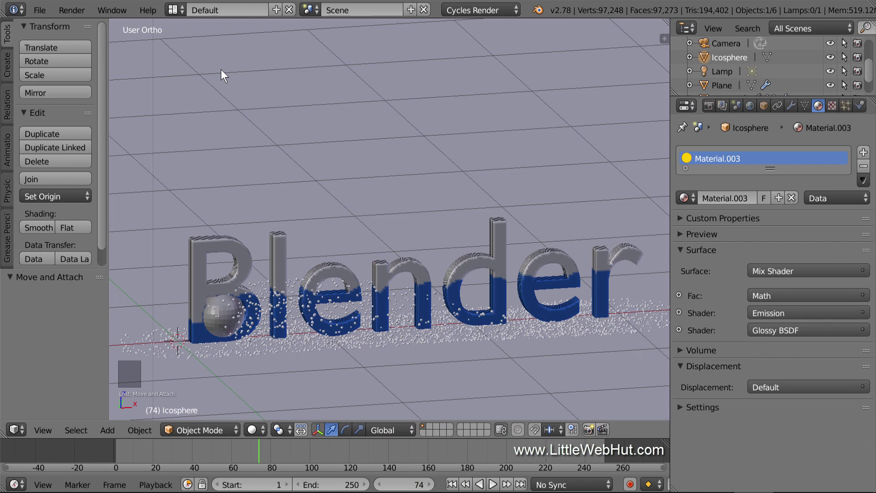
pyautogui.hotkey('shift', 'a')
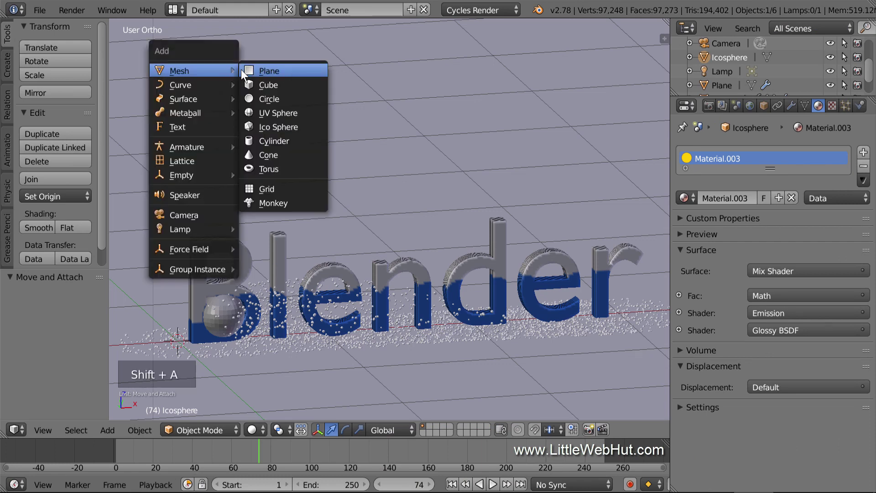
pyautogui.click(303, 139)
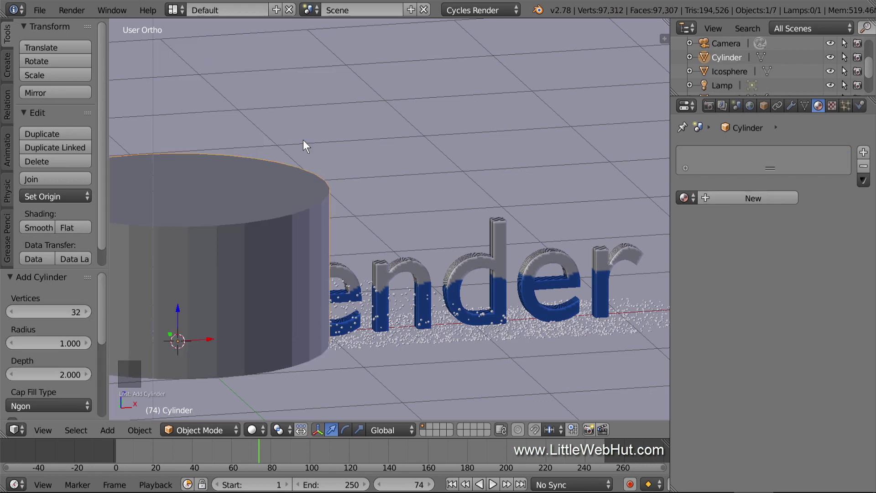
pyautogui.click(58, 312)
pyautogui.write('8')
pyautogui.press('Return')
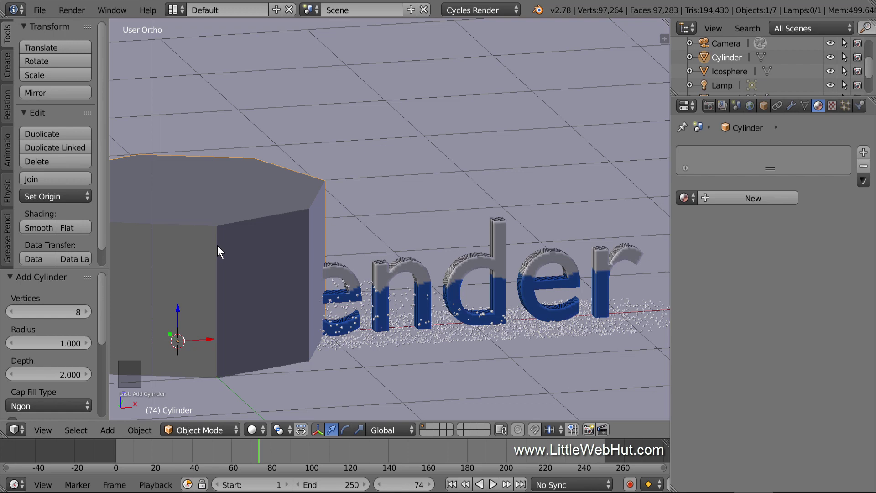
# Scale the cylinder uniformly by 0.08, and stretch it by 3.4 along the Z axis.
pyautogui.write('s')
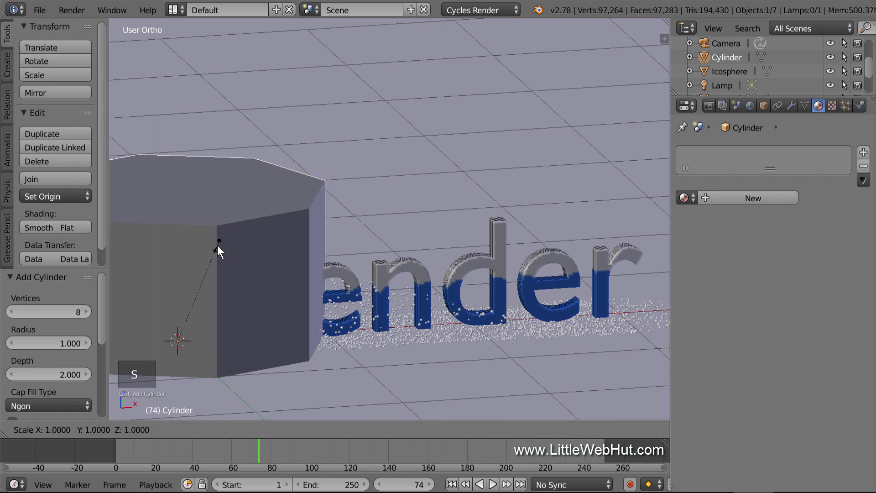
pyautogui.write('.08')
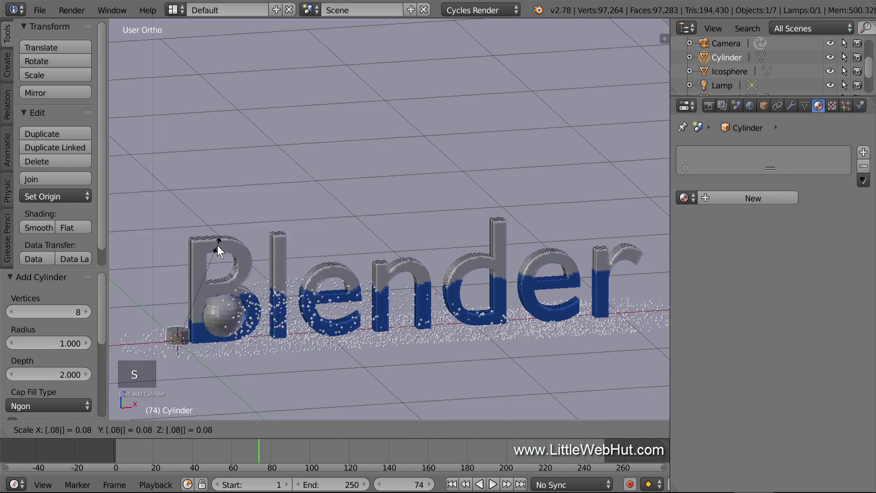
pyautogui.press('Return')
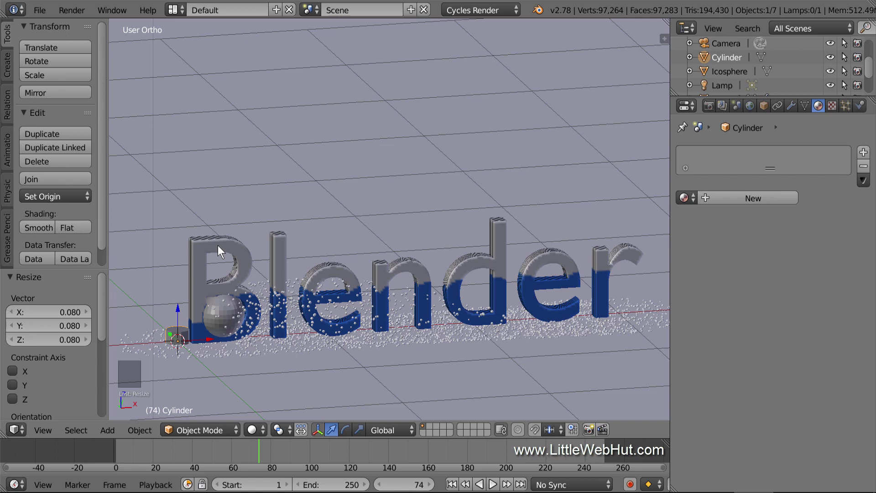
pyautogui.press('s')
pyautogui.write('z')
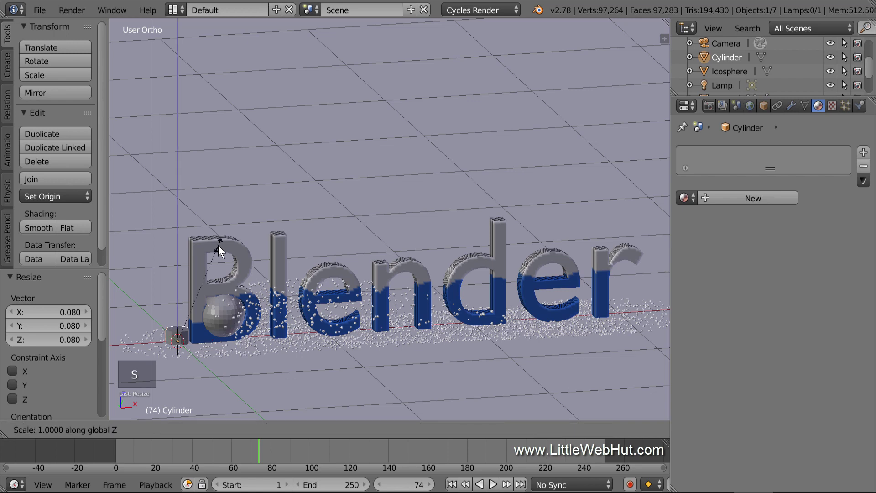
pyautogui.write('3.4')
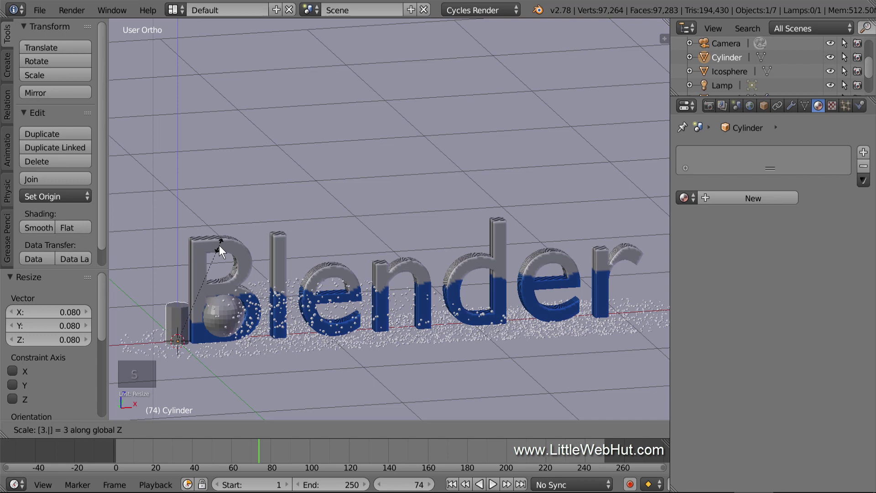
pyautogui.press('Return')
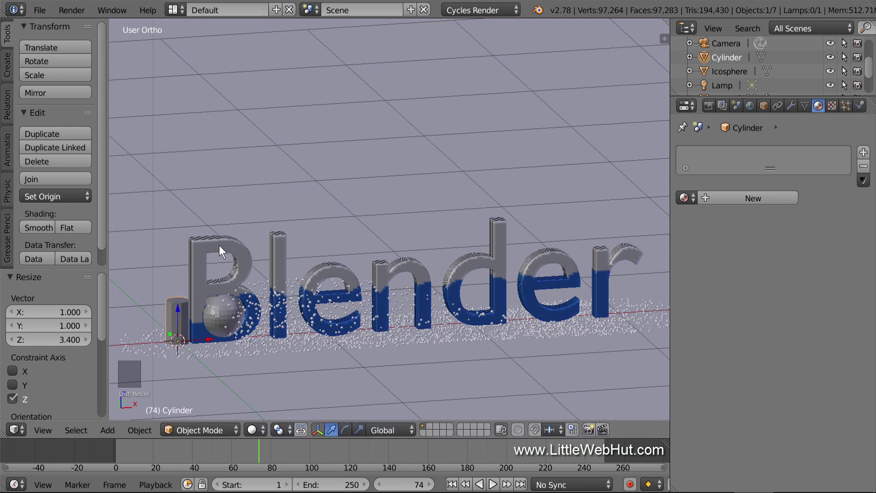
# In Edit Mode, select only the cylinder's top edge loop and scale it by 2, returning to Object Mode.
pyautogui.press('Tab')
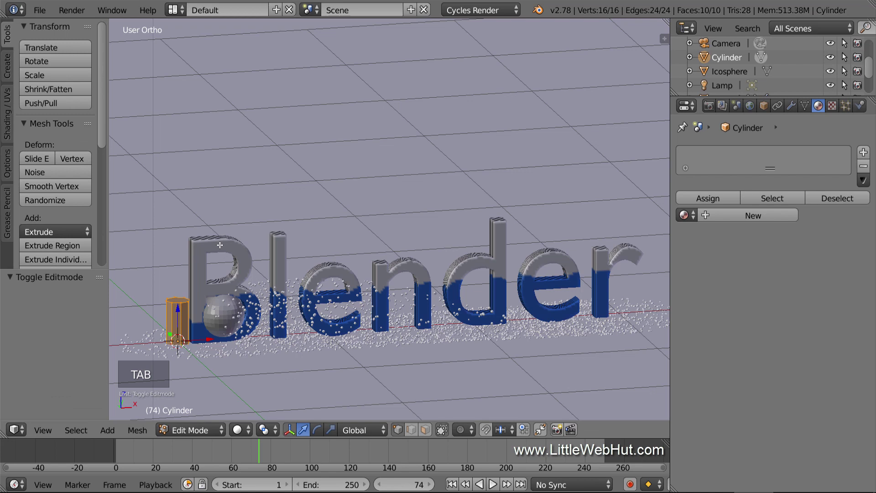
pyautogui.press('a')
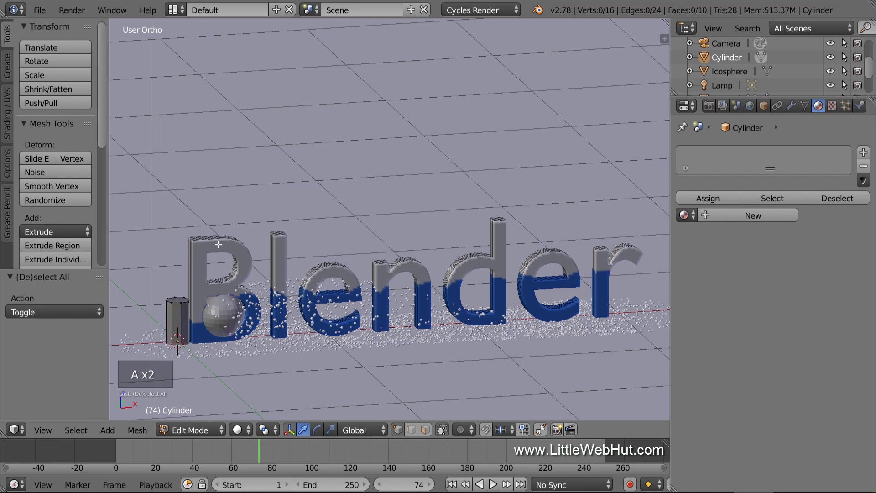
pyautogui.keyDown('alt'); pyautogui.rightClick(178, 303); pyautogui.keyUp('alt')
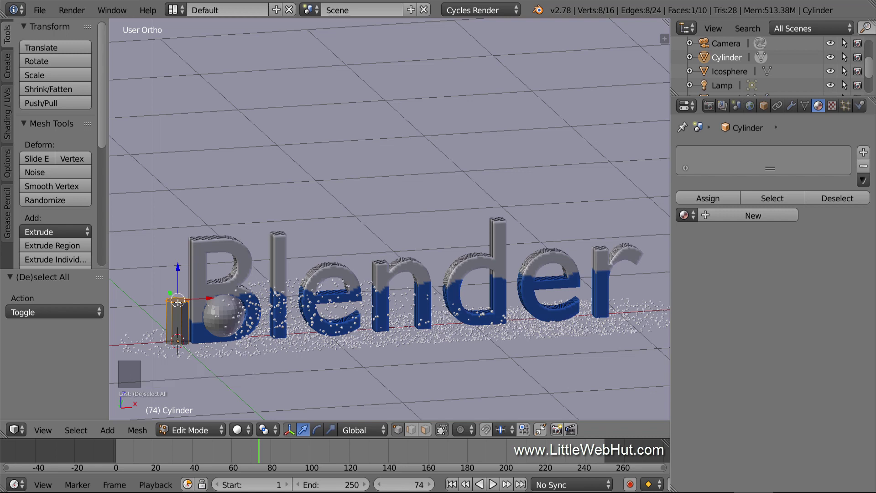
pyautogui.write('s')
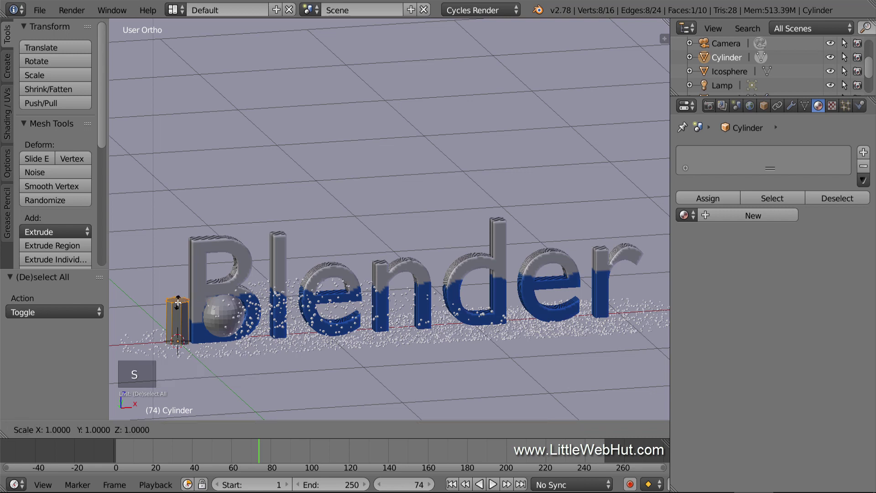
pyautogui.write('2')
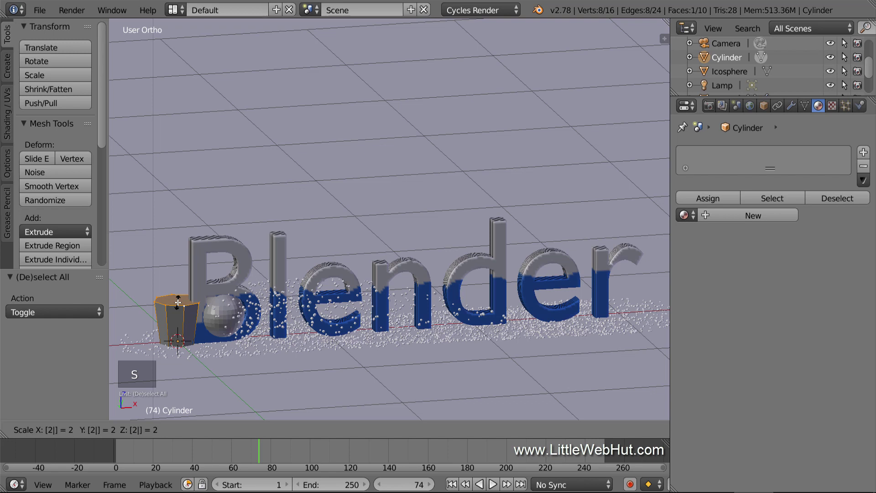
pyautogui.press('Return')
pyautogui.press('Tab')
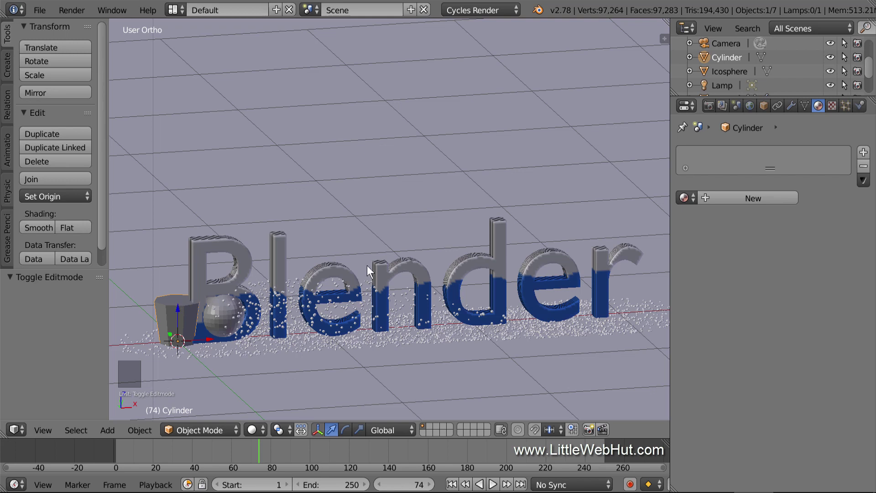
# Give the cylinder a new material with a Glossy BSDF surface and set its color to hex 5C5C5C.
pyautogui.click(776, 199)
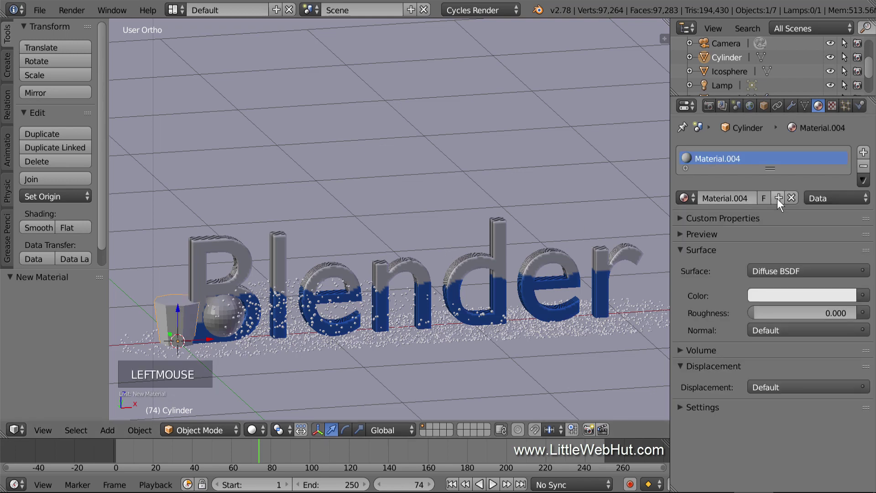
pyautogui.click(804, 267)
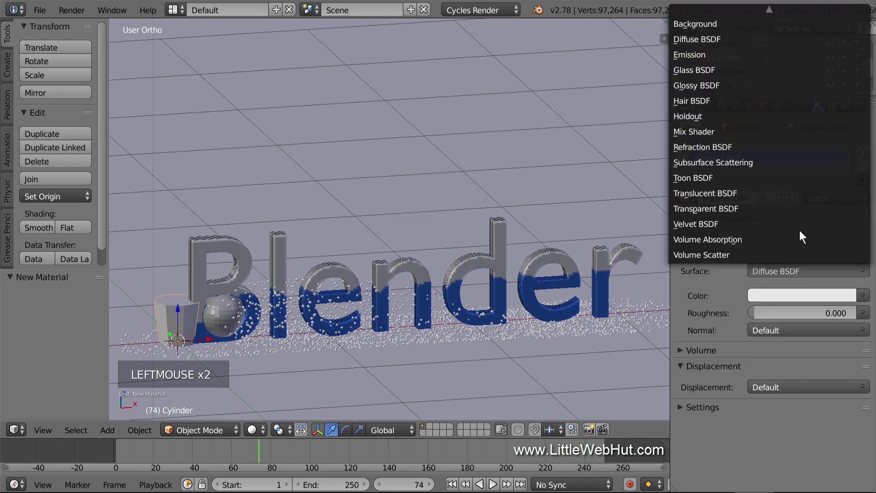
pyautogui.click(738, 85)
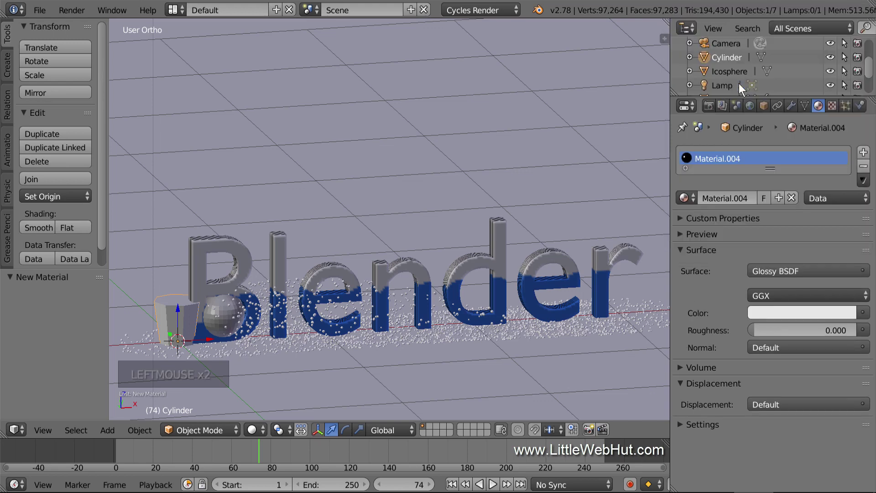
pyautogui.click(793, 314)
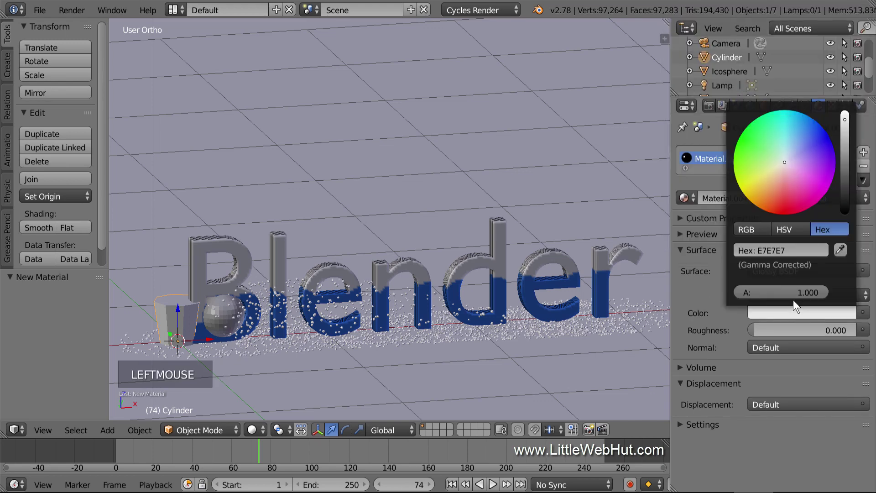
pyautogui.click(781, 251)
pyautogui.write('5')
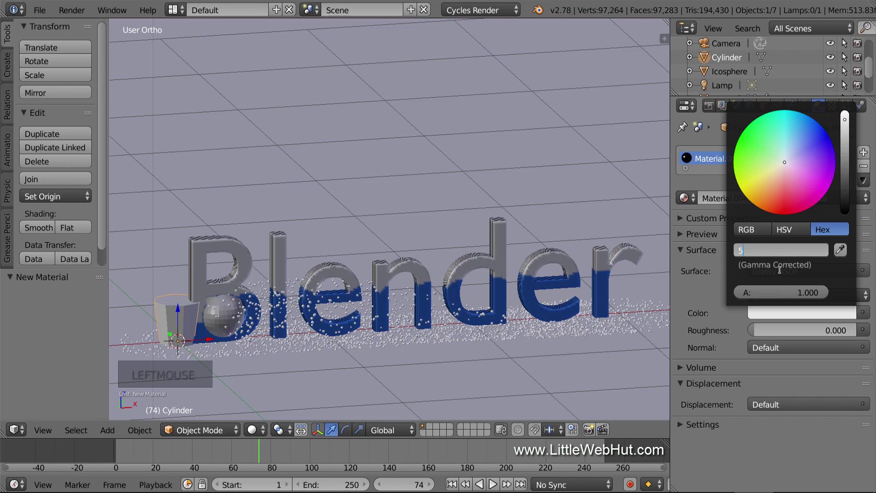
pyautogui.write('c5c5c')
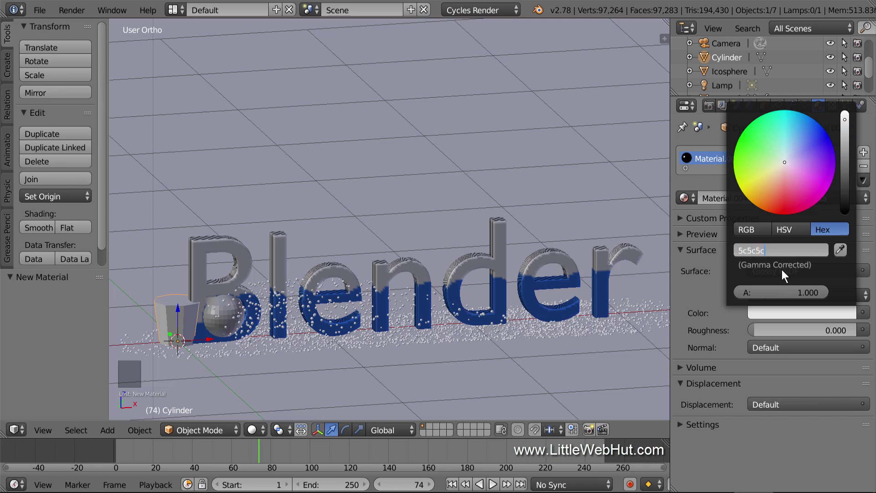
pyautogui.press('Return')
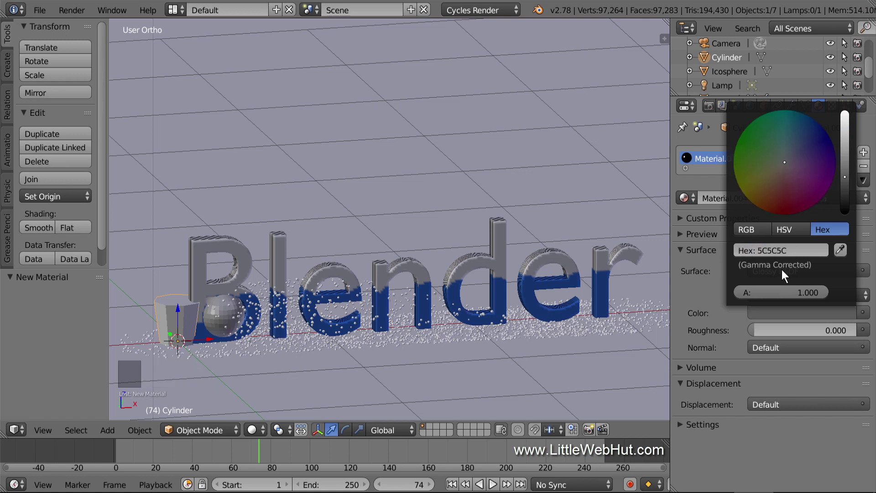
# Set the roughness of the tapered cylinder's Glossy BSDF material to 0.1.
pyautogui.click(807, 330)
pyautogui.press('BackSpace')
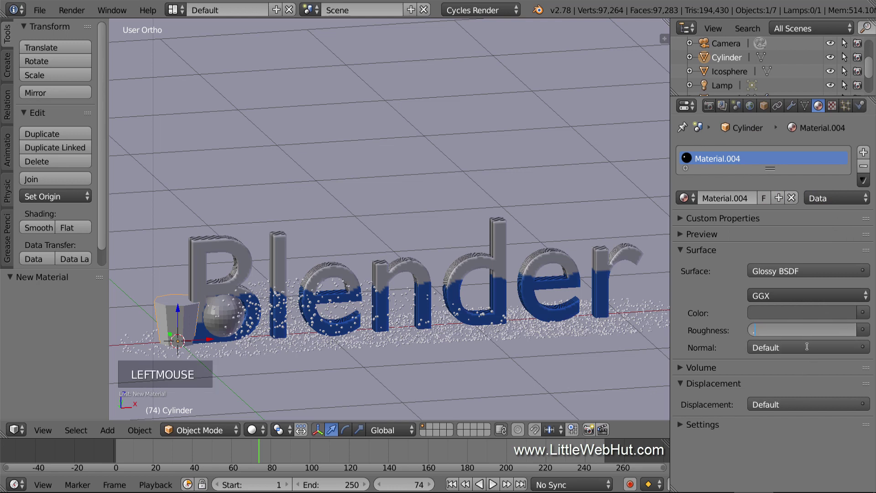
pyautogui.write('0.1')
pyautogui.press('Return')
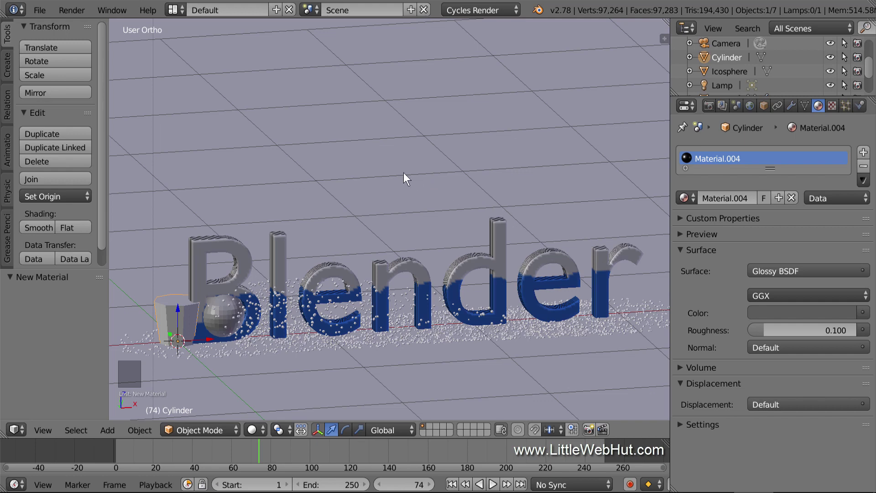
# From the top view, move the tapered cylinder about 0.287 along X and -0.037 along Y to center it over the sphere.
pyautogui.press('KP_7')
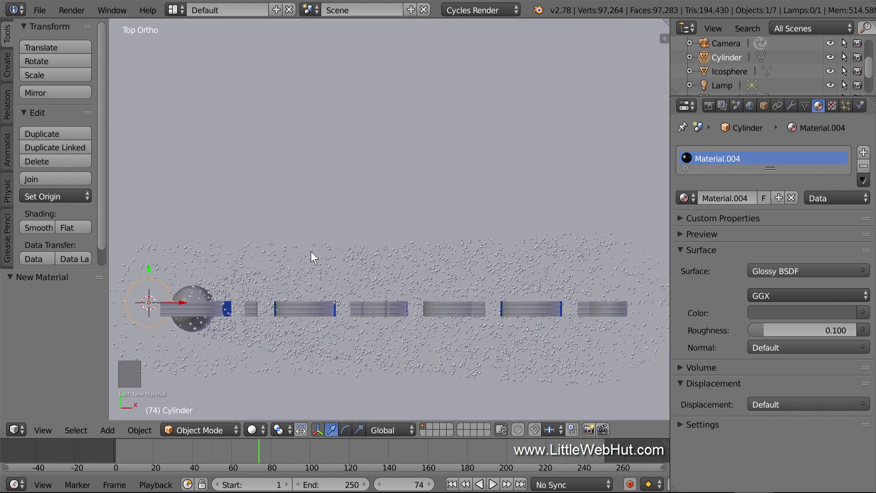
pyautogui.keyDown('shift'); pyautogui.moveTo(311, 253); pyautogui.dragTo(510, 192, button='middle'); pyautogui.keyUp('shift')
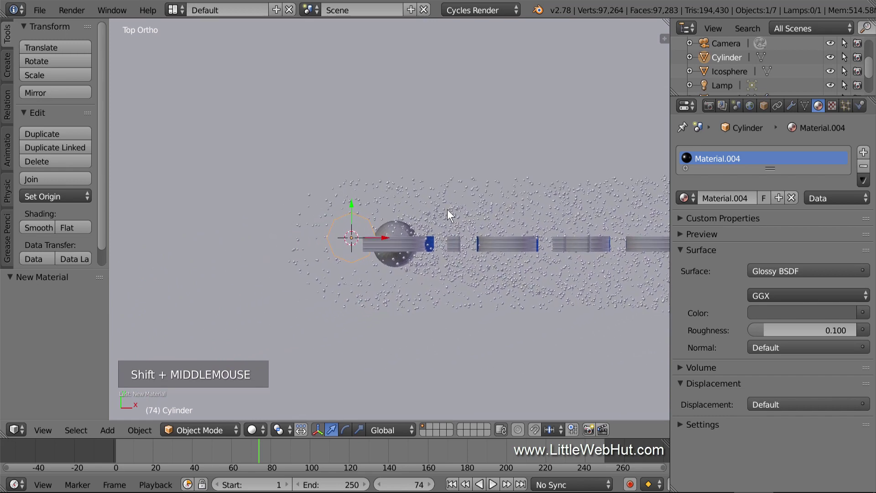
pyautogui.scroll(5, 411, 221)
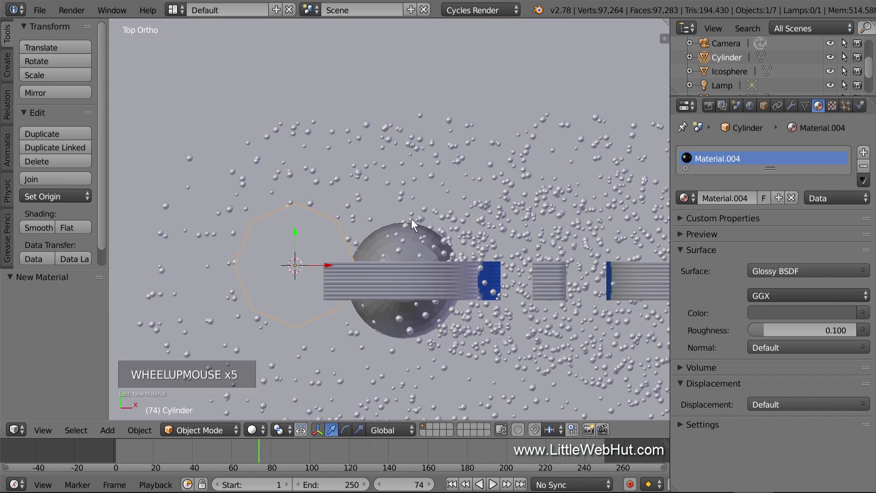
pyautogui.press('g')
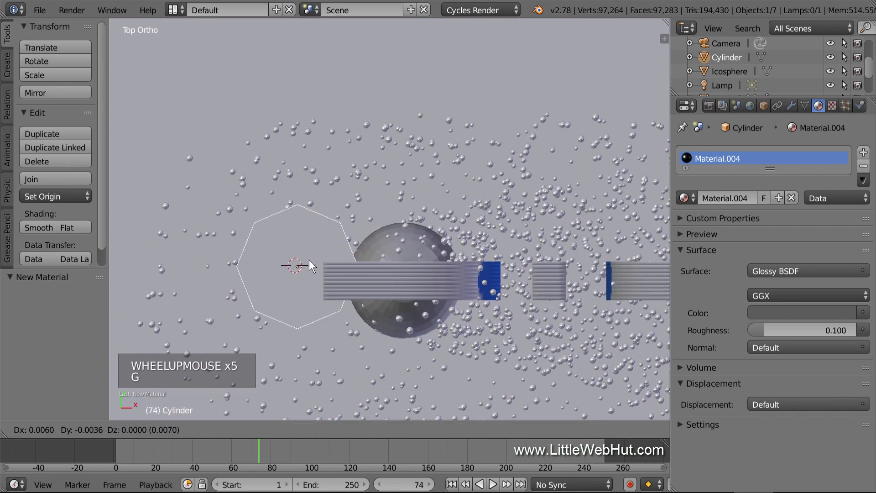
pyautogui.click(414, 274)
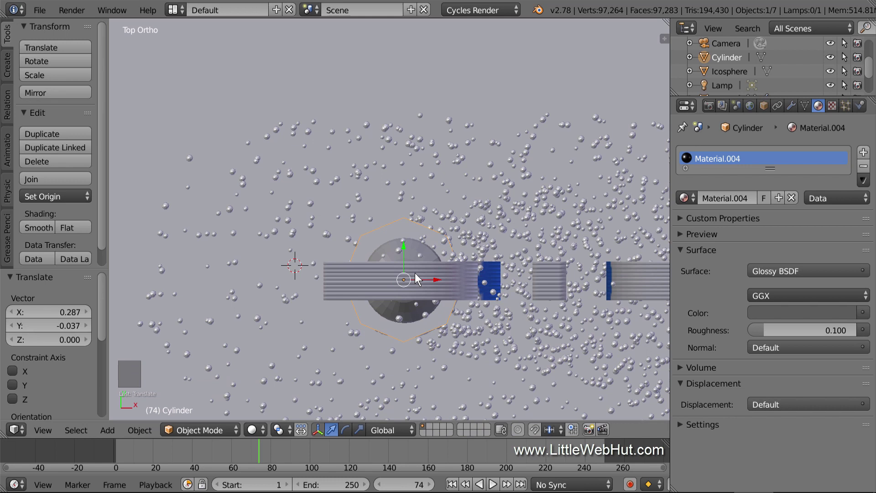
# Rotate the tapered cylinder 22.5° about Z, and raise it about 0.597 along Z to sit just above the sphere.
pyautogui.press('r')
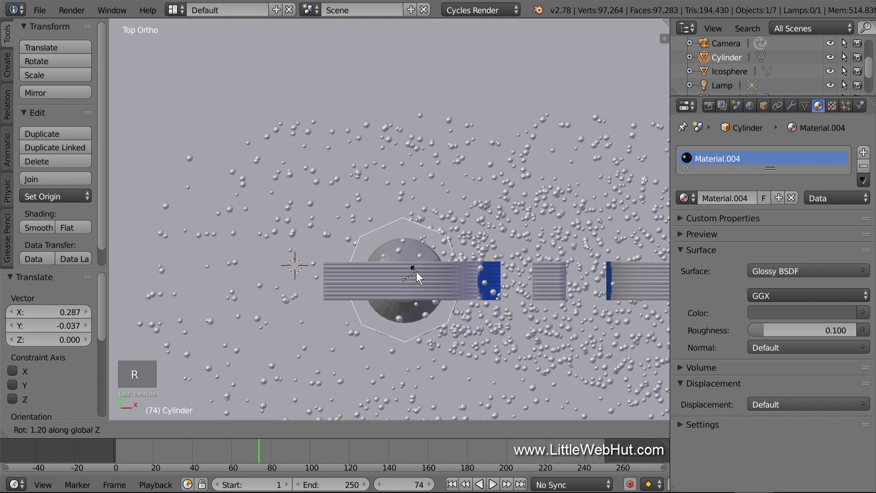
pyautogui.write('22.5')
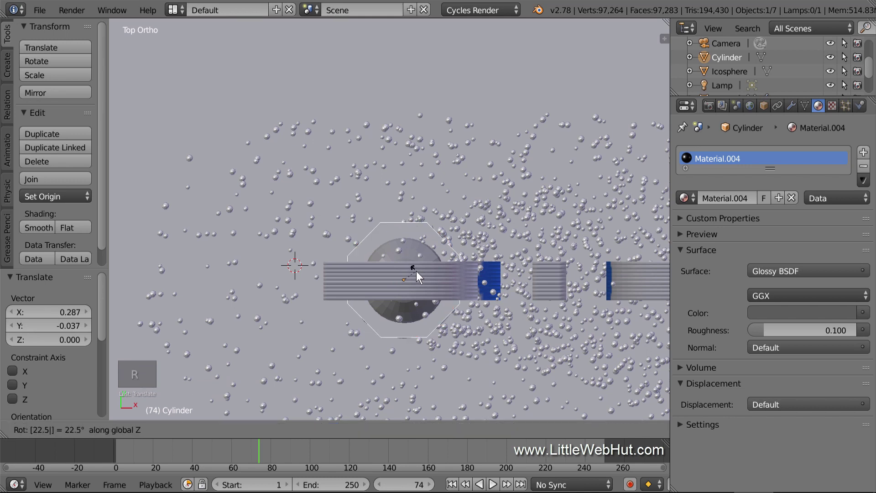
pyautogui.press('Return')
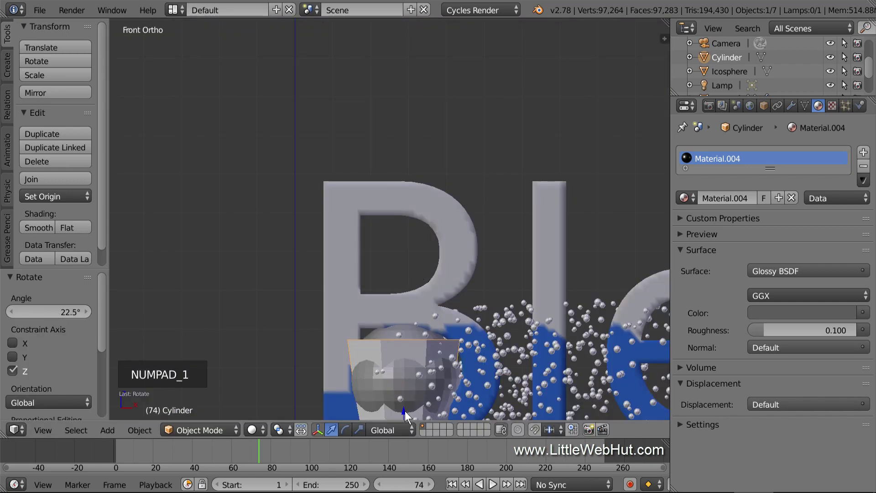
pyautogui.moveTo(405, 410); pyautogui.dragTo(429, 180)
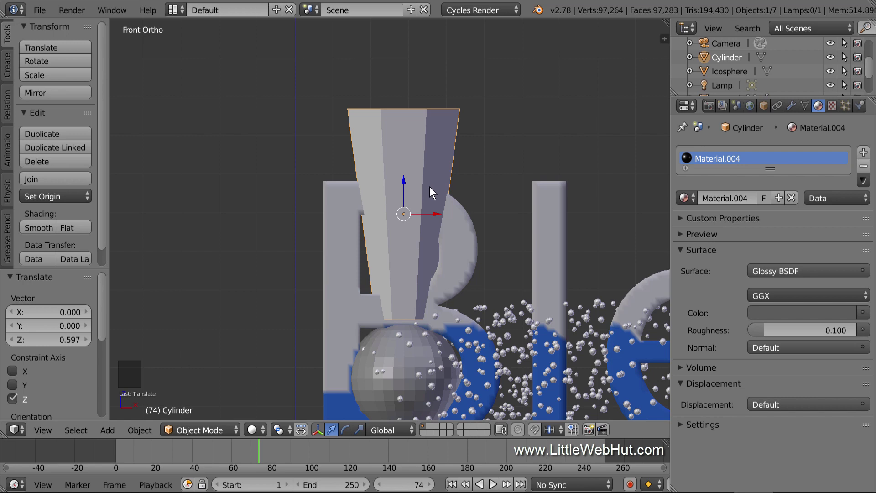
# Parent the tapered cylinder to the sphere with the Object parent type.
pyautogui.keyDown('shift'); pyautogui.rightClick(362, 386); pyautogui.keyUp('shift')
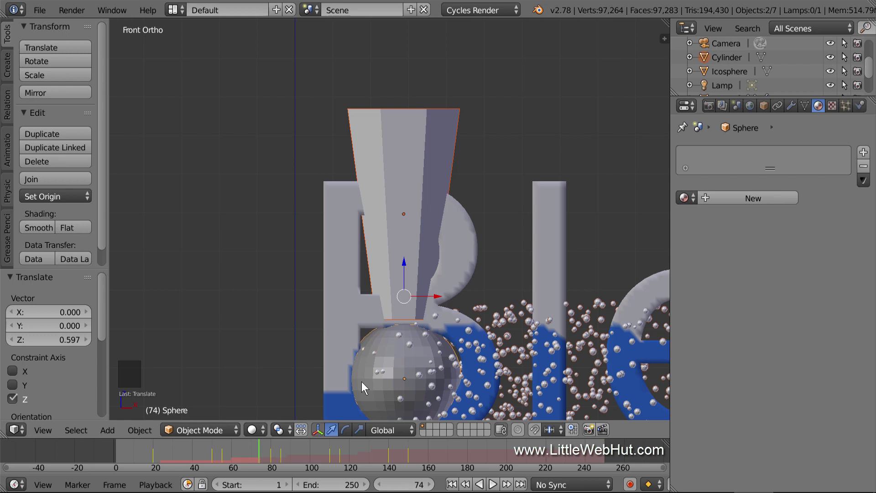
pyautogui.hotkey('ctrl', 'p')
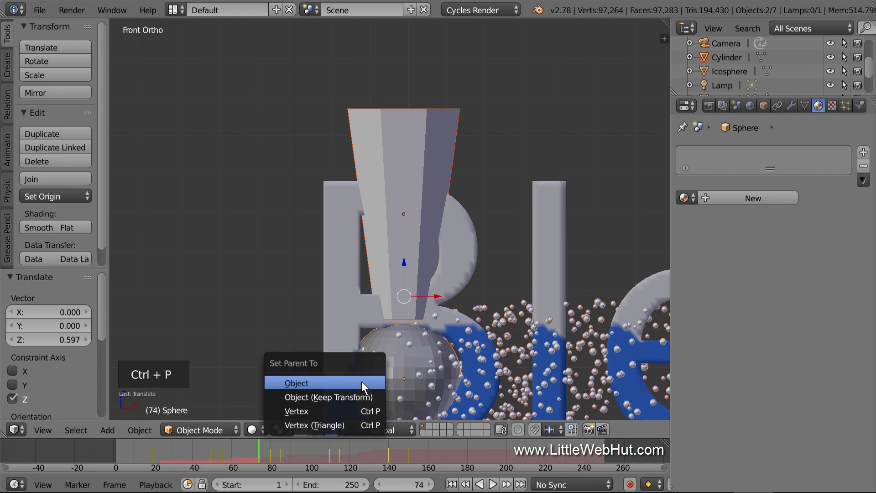
pyautogui.click(362, 383)
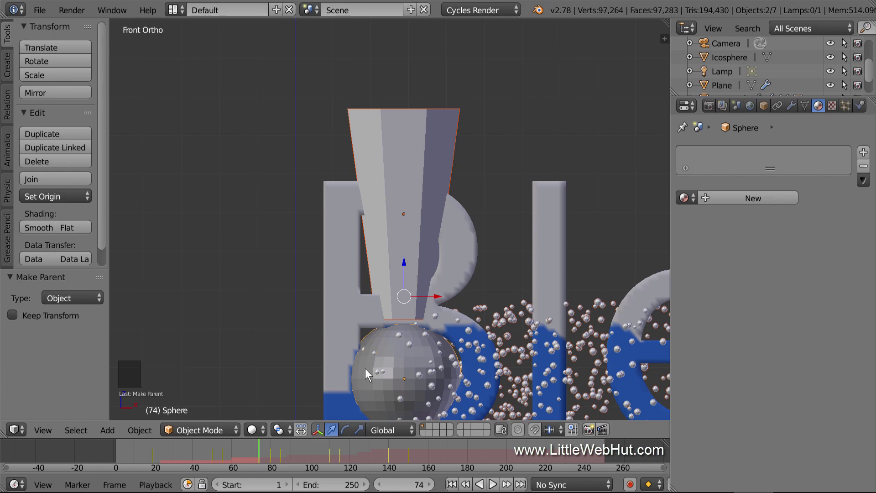
# Scrub the timeline to frame 110 to check how the cylinder follows the sphere across the text.
pyautogui.scroll(-5, 365, 369)
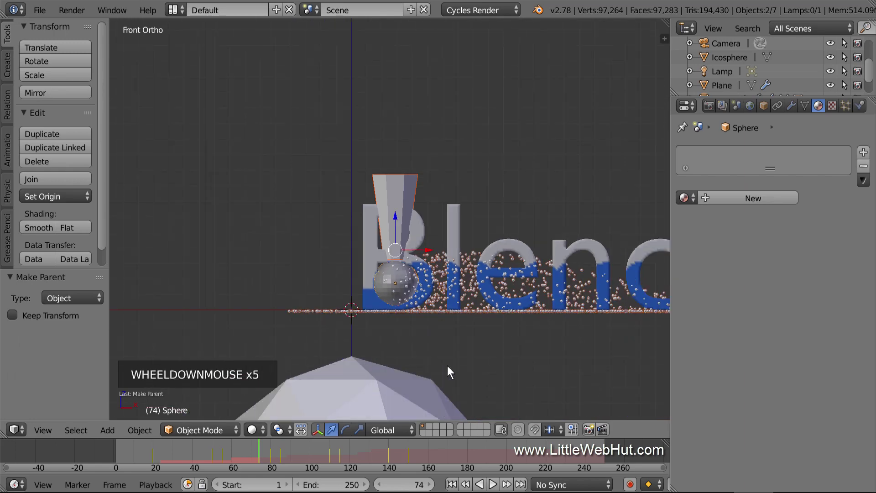
pyautogui.keyDown('shift'); pyautogui.moveTo(479, 370); pyautogui.dragTo(292, 336, button='middle'); pyautogui.keyUp('shift')
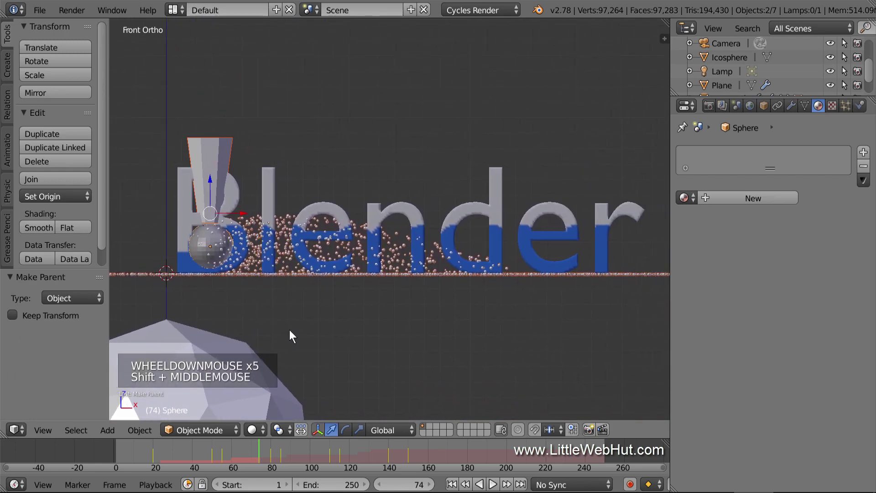
pyautogui.moveTo(346, 294); pyautogui.dragTo(362, 309, button='middle')
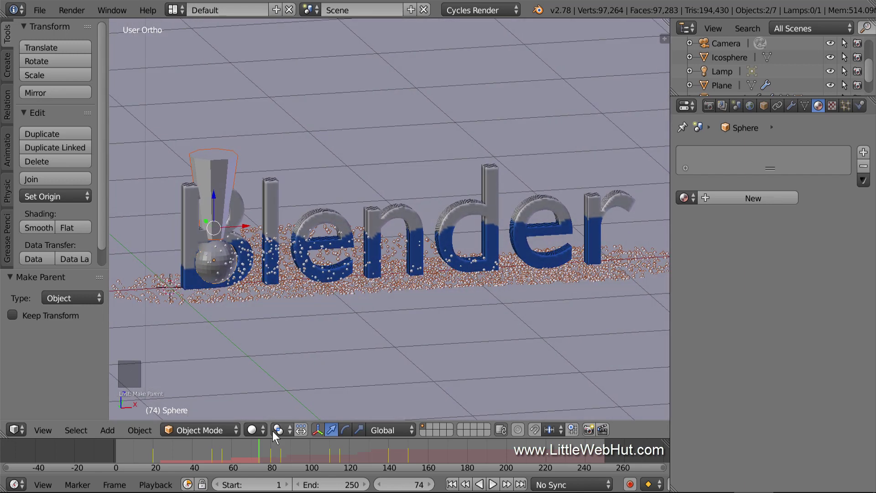
pyautogui.moveTo(259, 449); pyautogui.dragTo(330, 452)
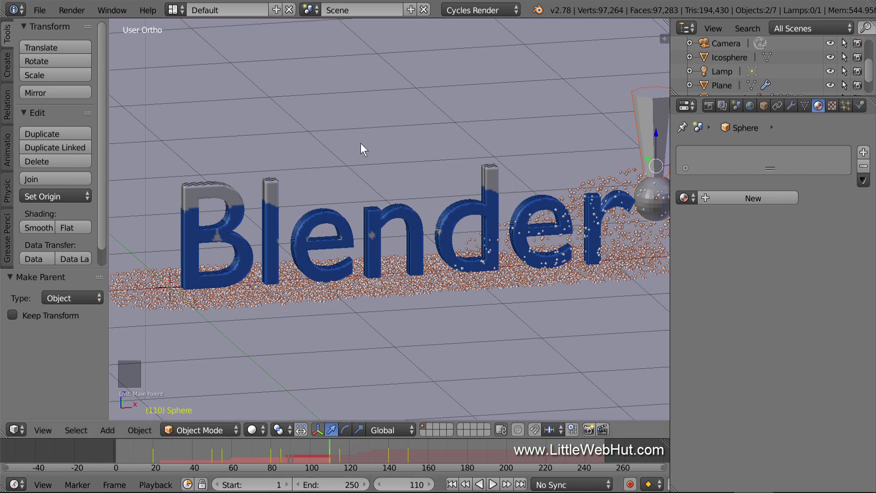
# Add a second cylinder mesh with 32 vertices.
pyautogui.hotkey('shift', 'a')
pyautogui.moveTo(360, 143)
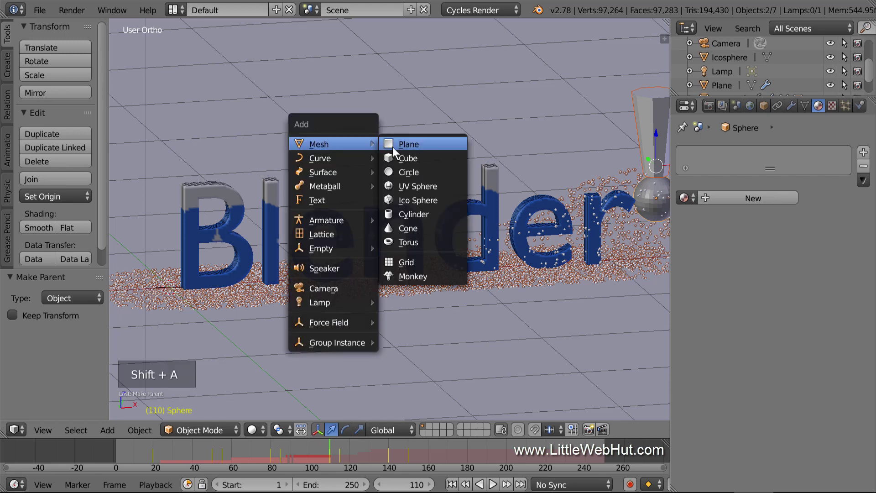
pyautogui.click(448, 211)
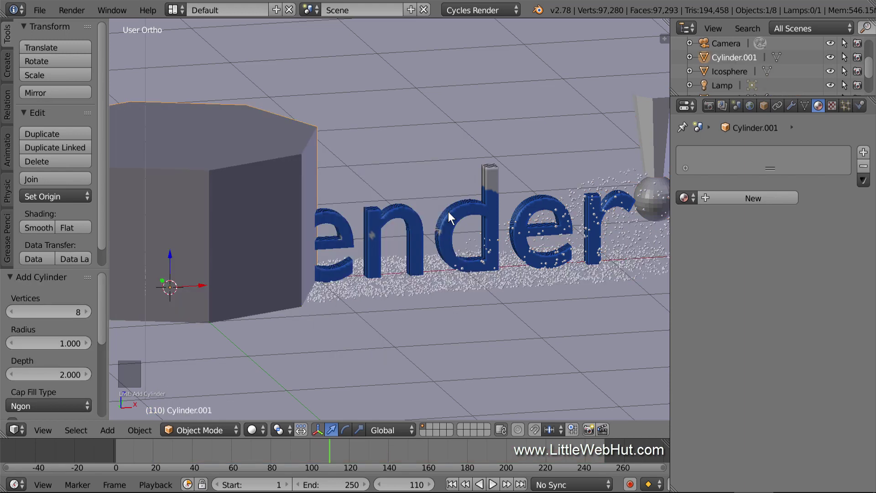
pyautogui.click(64, 312)
pyautogui.write('32')
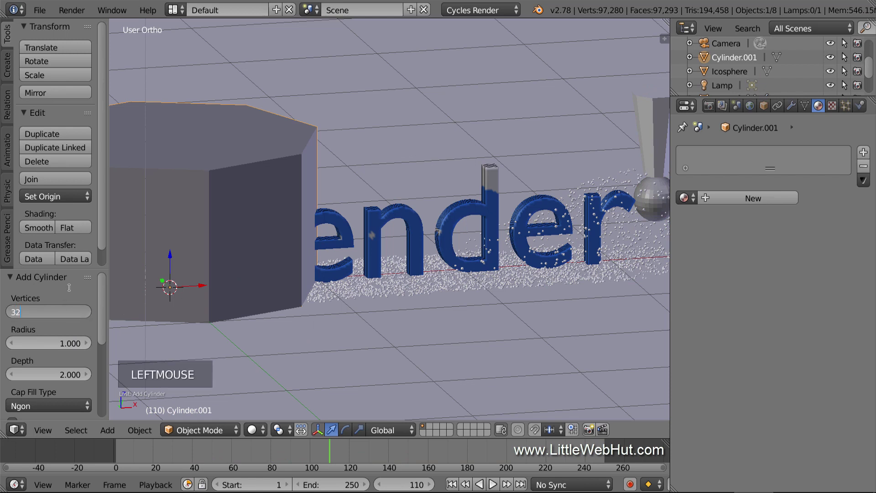
pyautogui.press('Return')
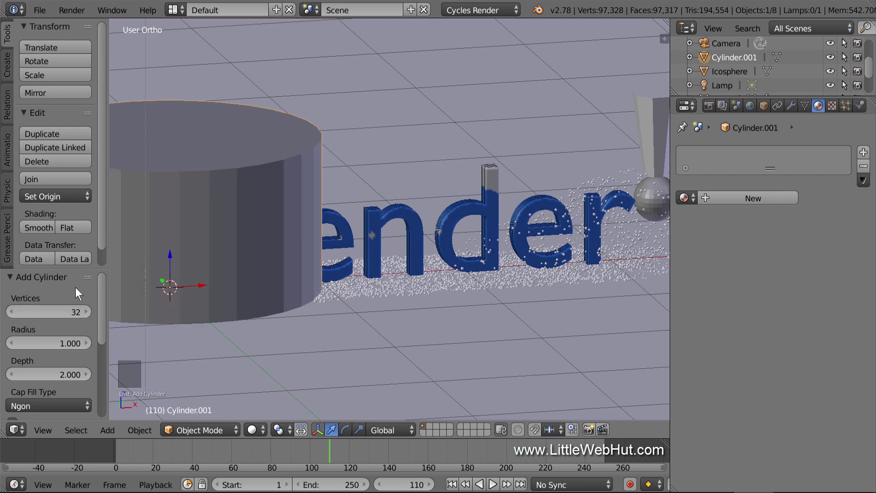
# Scale the new cylinder uniformly by 0.025, and stretch it by 400 along the Z axis.
pyautogui.write('s')
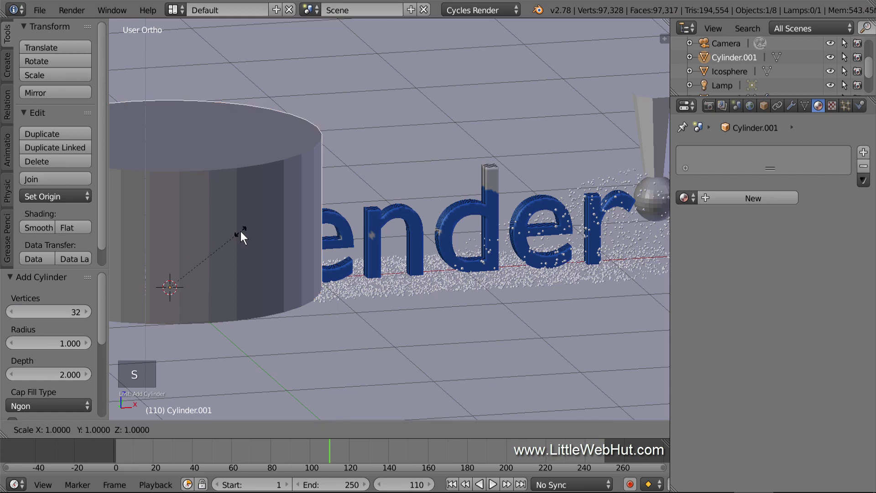
pyautogui.write('.02')
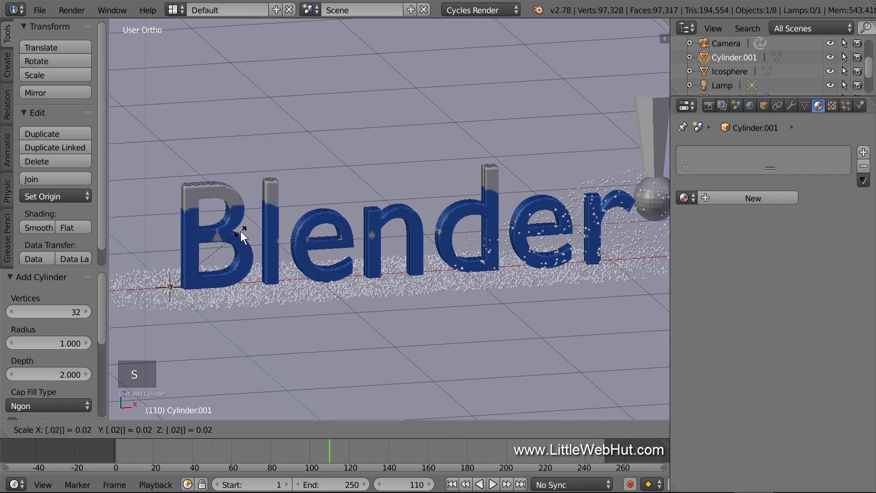
pyautogui.write('5')
pyautogui.press('Return')
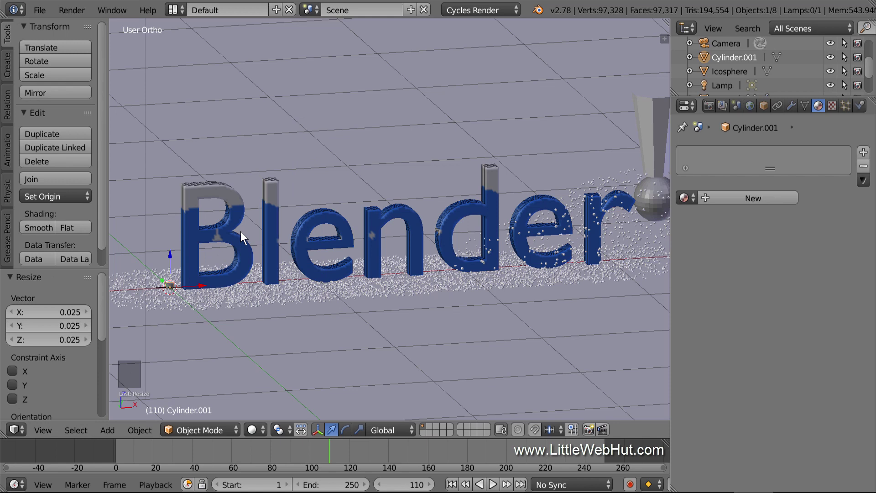
pyautogui.press('s')
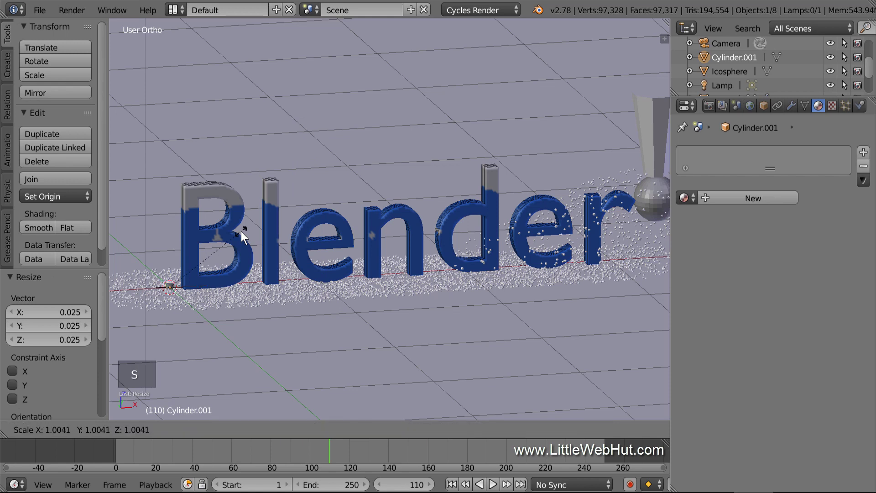
pyautogui.write('z400')
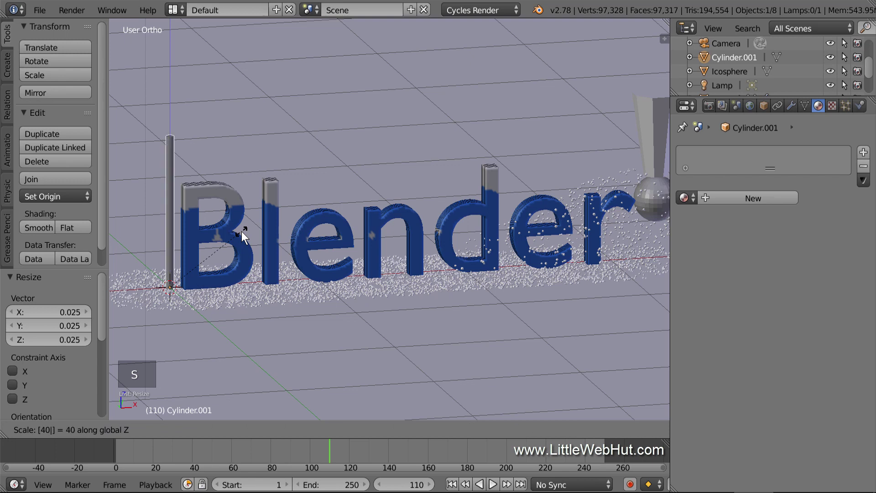
pyautogui.press('Return')
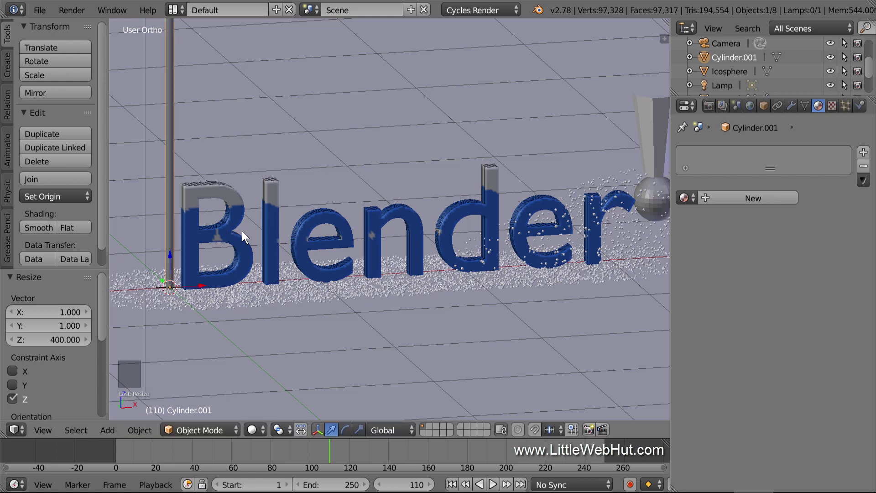
# Rotate the long thin cylinder 90° about the Y axis so it runs along the text.
pyautogui.press('r')
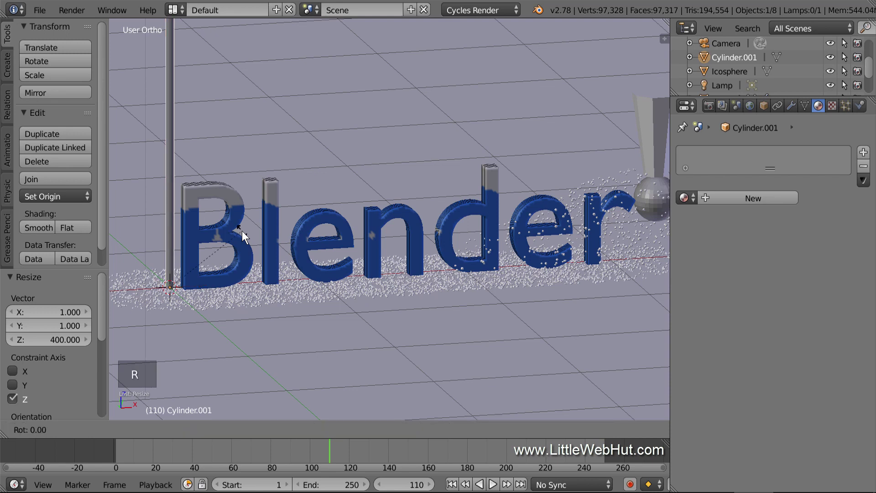
pyautogui.write('y')
pyautogui.write('9')
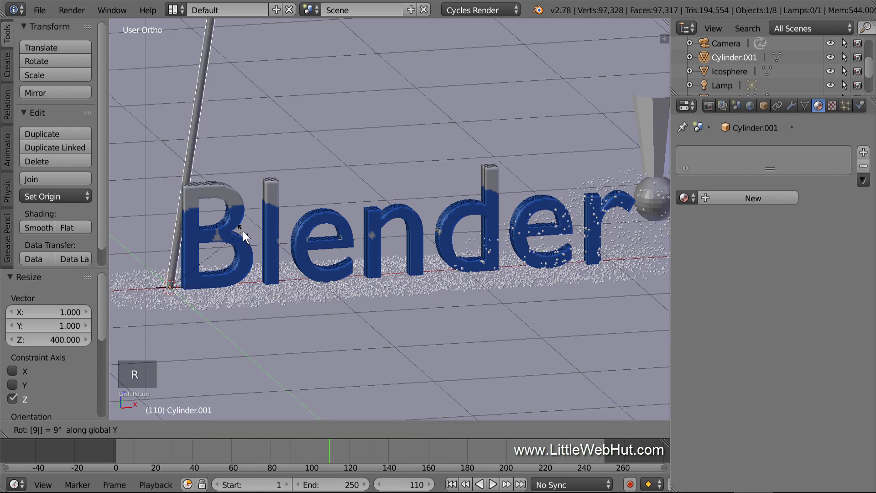
pyautogui.write('0')
pyautogui.press('Return')
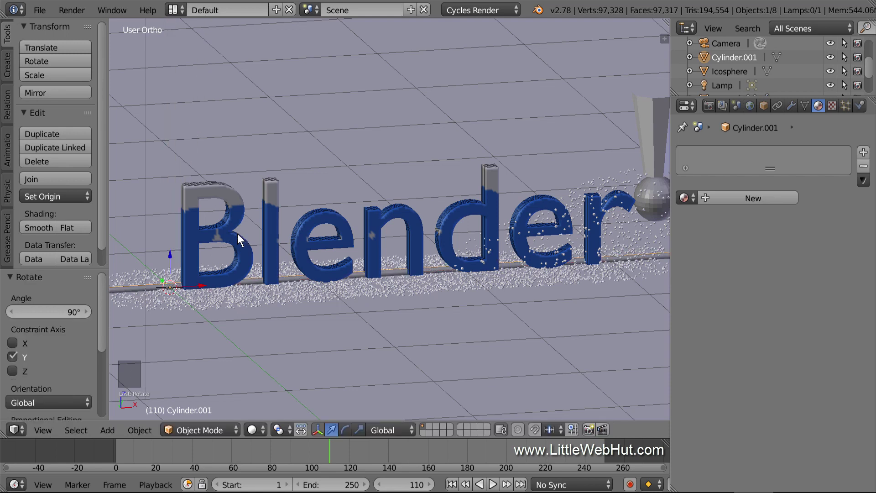
# Raise the horizontal rod about 1.002 along Z, and shift it about -0.039 along Y to center it over the text.
pyautogui.moveTo(169, 256); pyautogui.dragTo(201, 103)
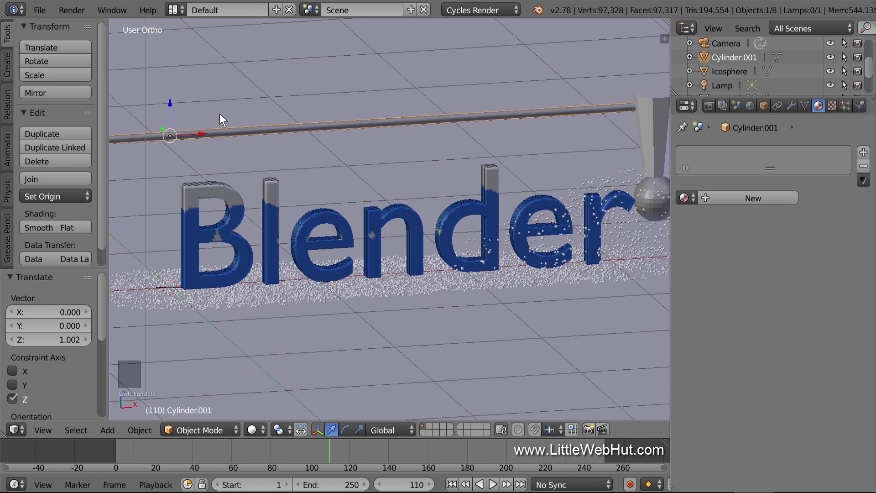
pyautogui.press('KP_7')
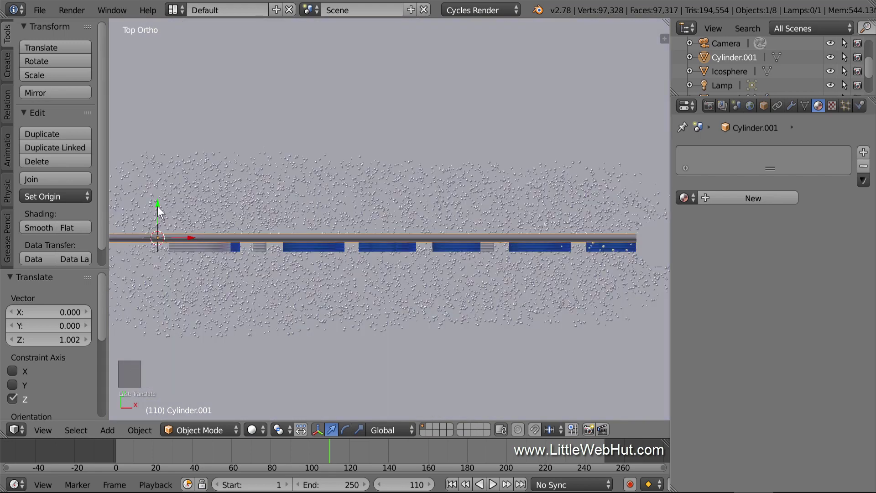
pyautogui.moveTo(157, 206); pyautogui.dragTo(159, 213)
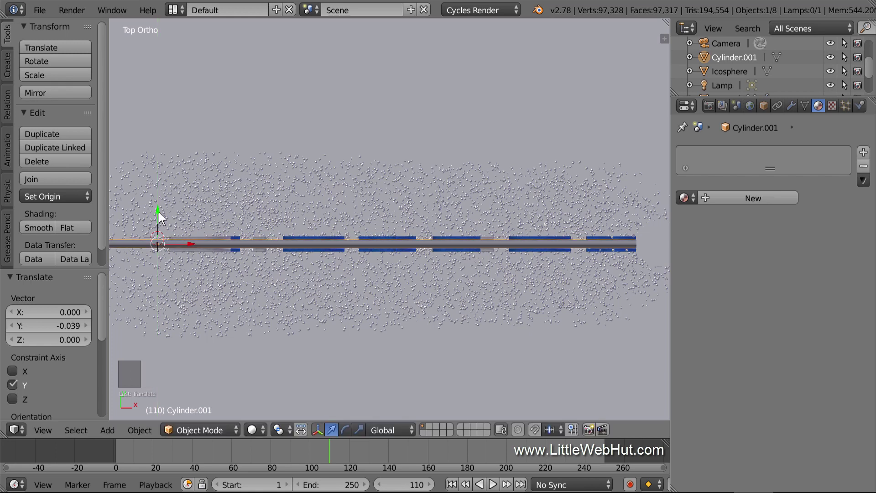
# Give the horizontal rod a new material with a Glossy BSDF surface and hex color 858585.
pyautogui.click(787, 201)
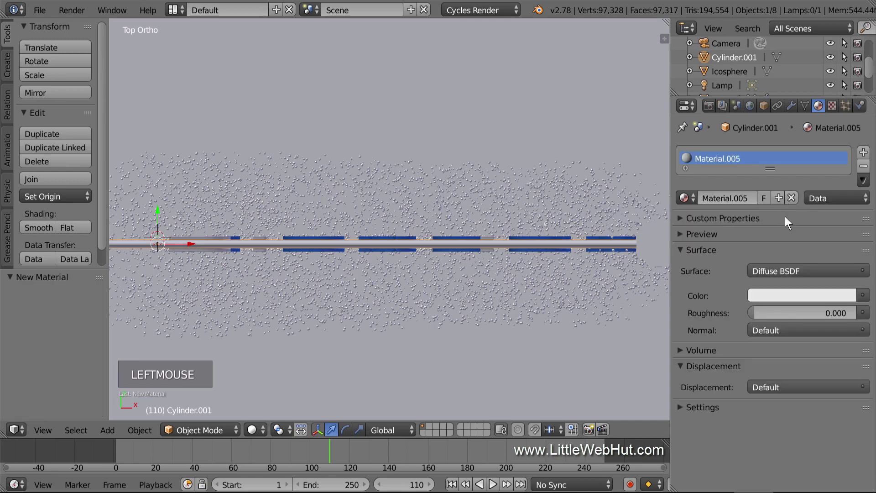
pyautogui.click(800, 268)
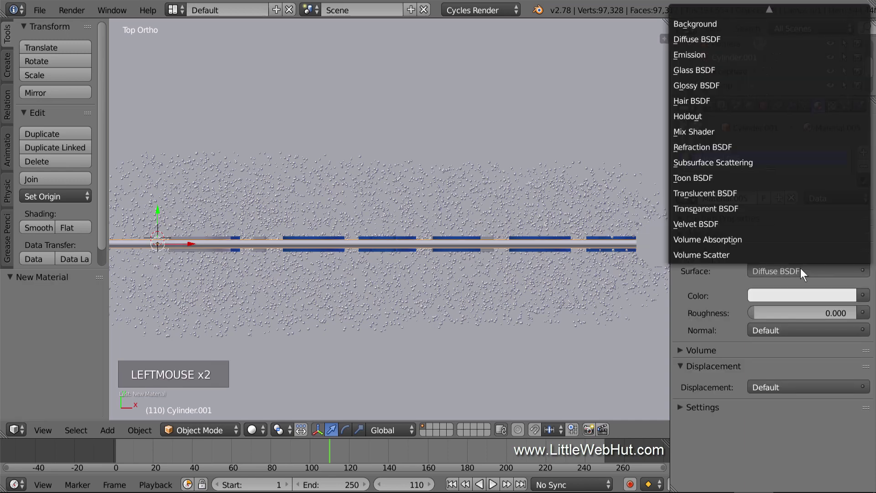
pyautogui.click(753, 86)
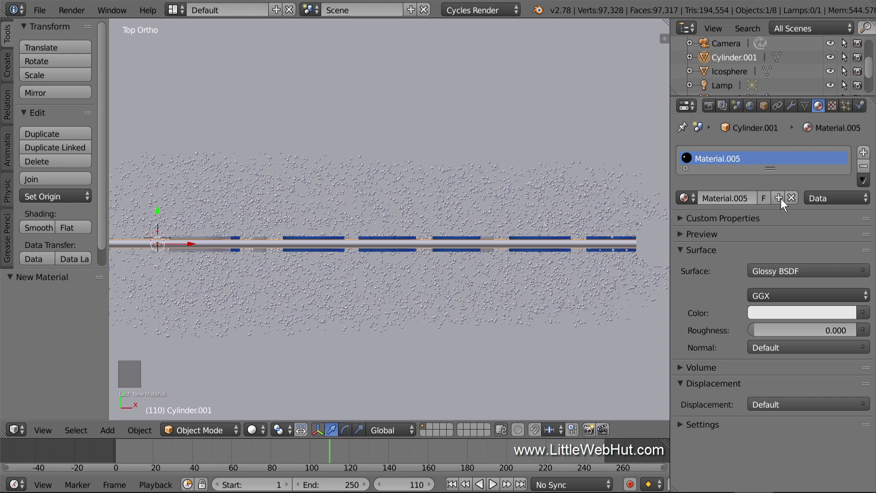
pyautogui.click(786, 310)
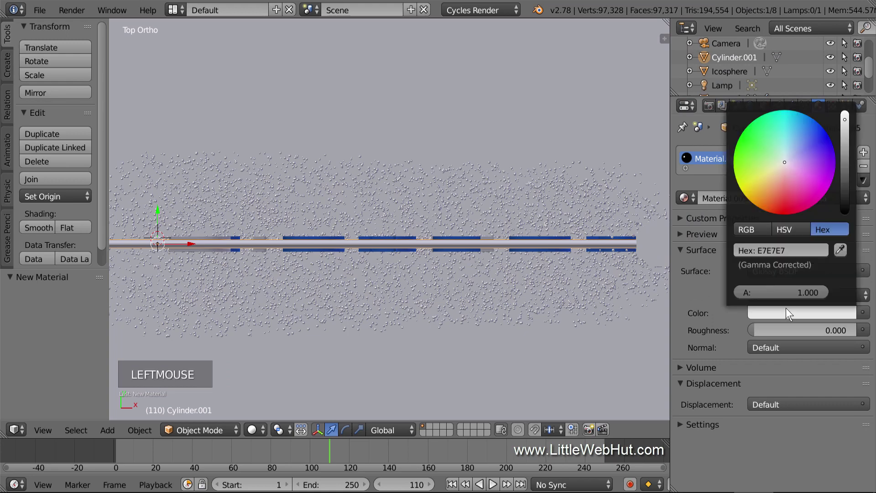
pyautogui.click(776, 250)
pyautogui.write('858585')
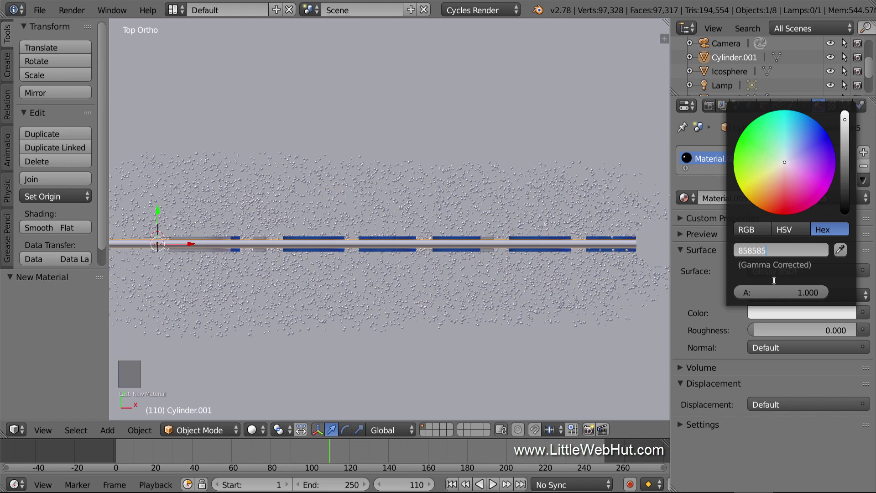
pyautogui.press('Return')
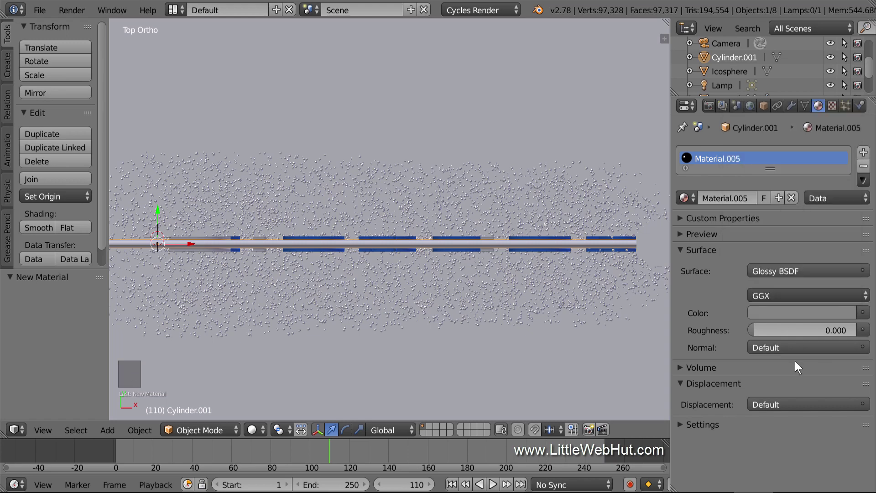
# Set the roughness of the rod's glossy material to 0.05.
pyautogui.click(803, 333)
pyautogui.write('.')
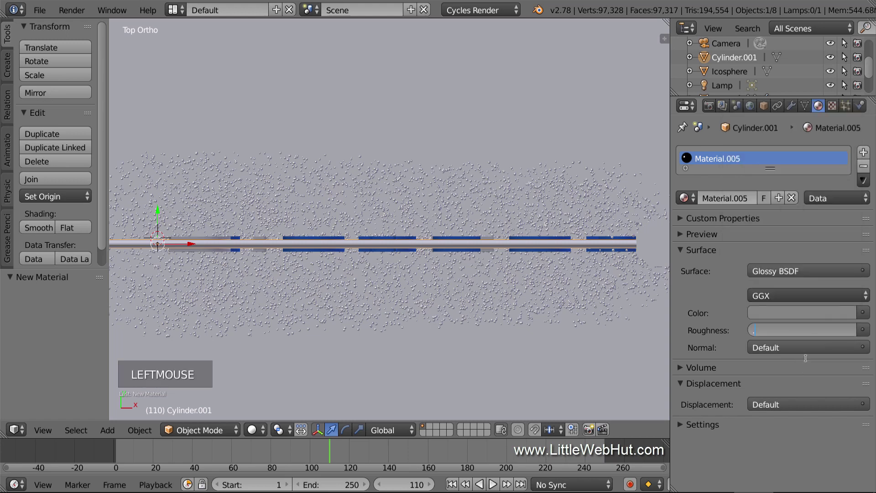
pyautogui.write('05')
pyautogui.press('Return')
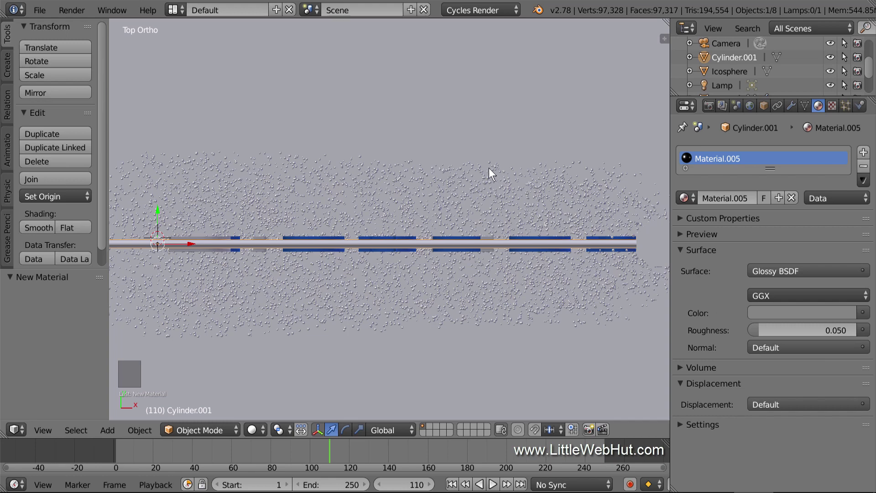
# Duplicate the horizontal rod in front view, and place the copy about 0.138 below the original along Z.
pyautogui.press('KP_1')
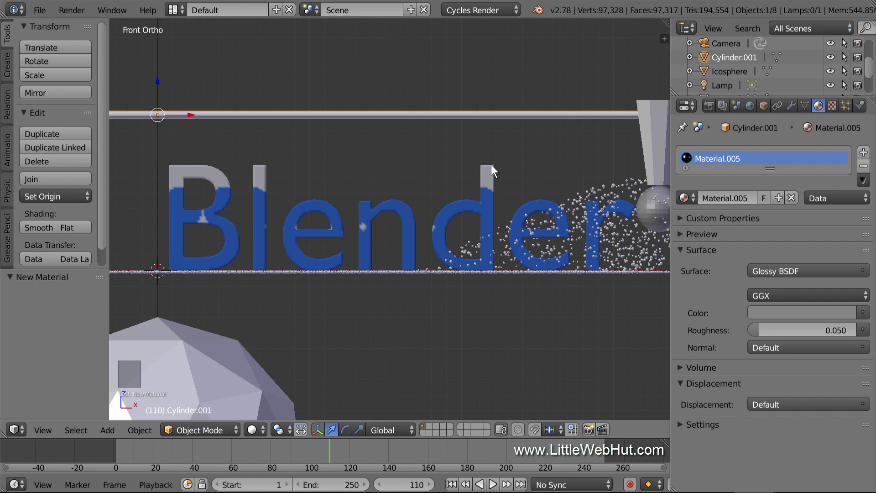
pyautogui.hotkey('shift', 'd')
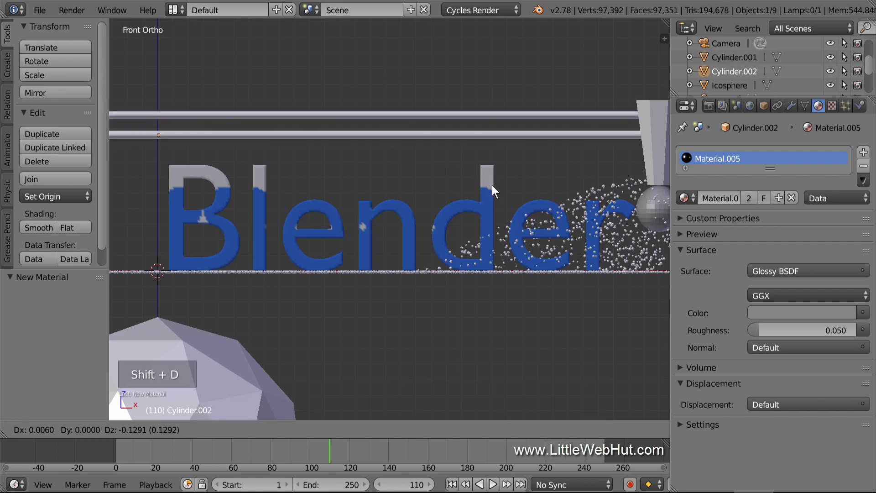
pyautogui.click(492, 186)
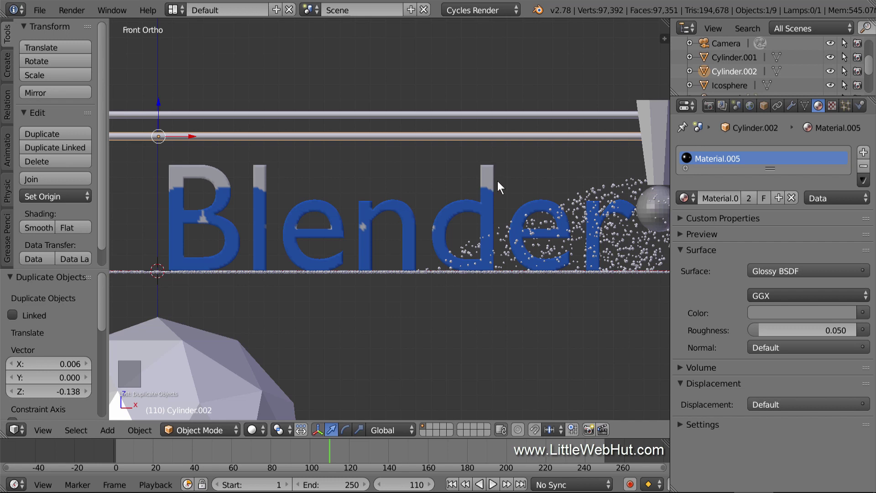
# Parent both horizontal rods to the sphere using the Object option, and scrub the timeline to frame 145 to check their motion.
pyautogui.keyDown('shift'); pyautogui.rightClick(576, 115); pyautogui.keyUp('shift')
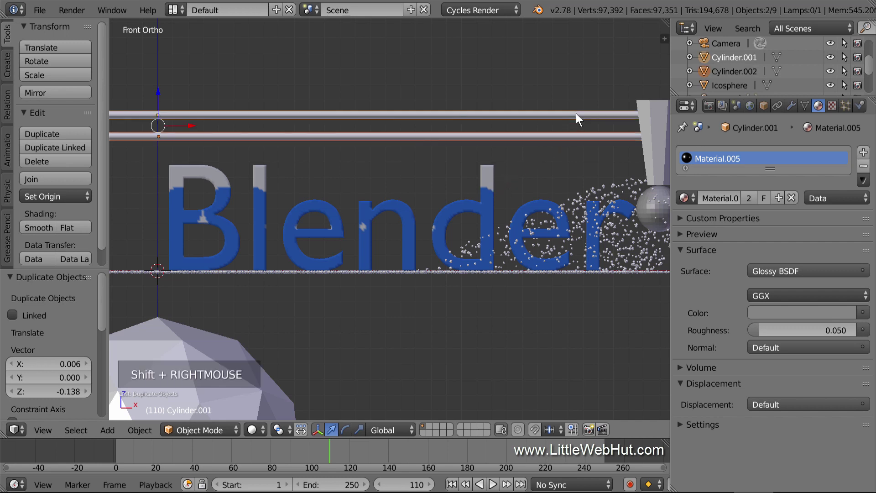
pyautogui.keyDown('shift'); pyautogui.rightClick(642, 204); pyautogui.keyUp('shift')
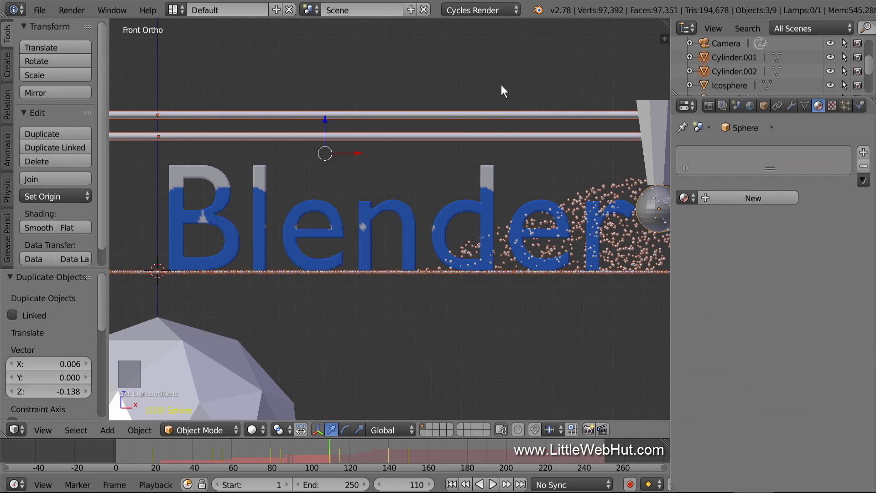
pyautogui.hotkey('ctrl', 'p')
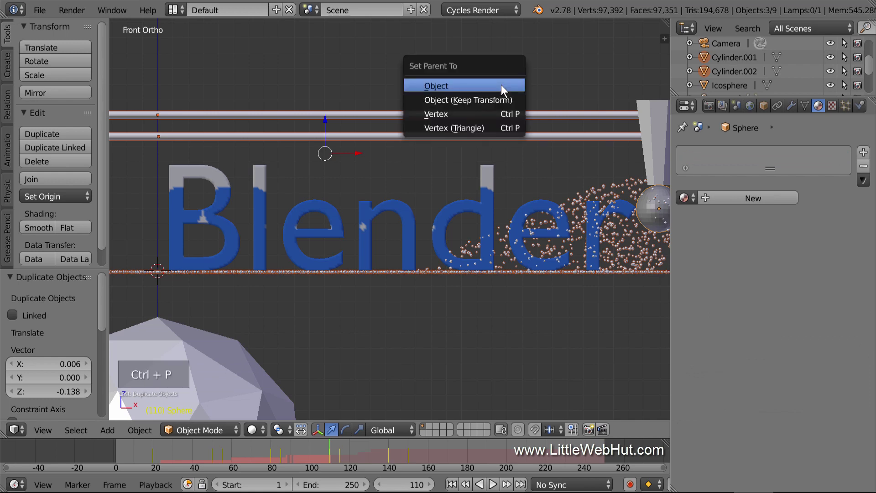
pyautogui.click(501, 85)
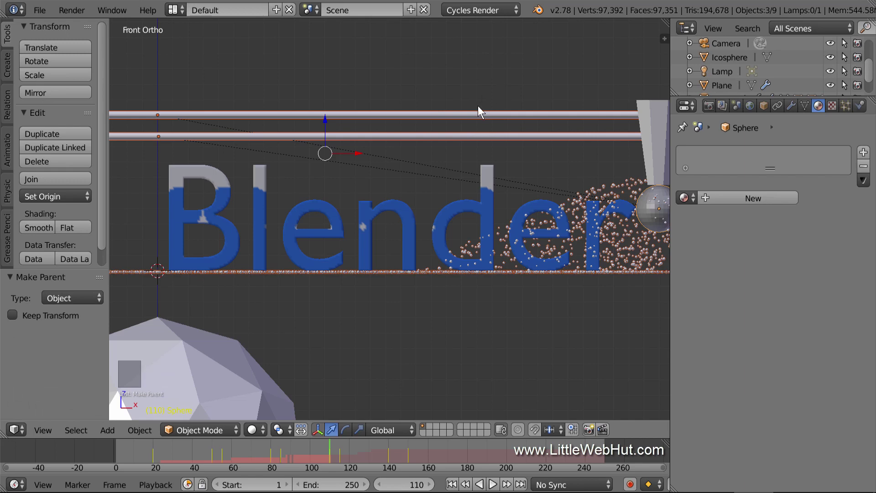
pyautogui.moveTo(388, 162); pyautogui.dragTo(406, 177, button='middle')
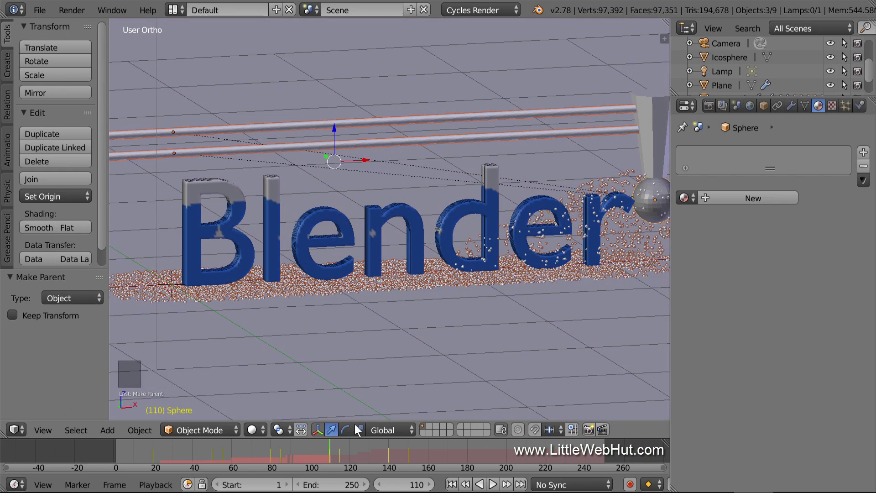
pyautogui.moveTo(328, 446); pyautogui.dragTo(398, 452)
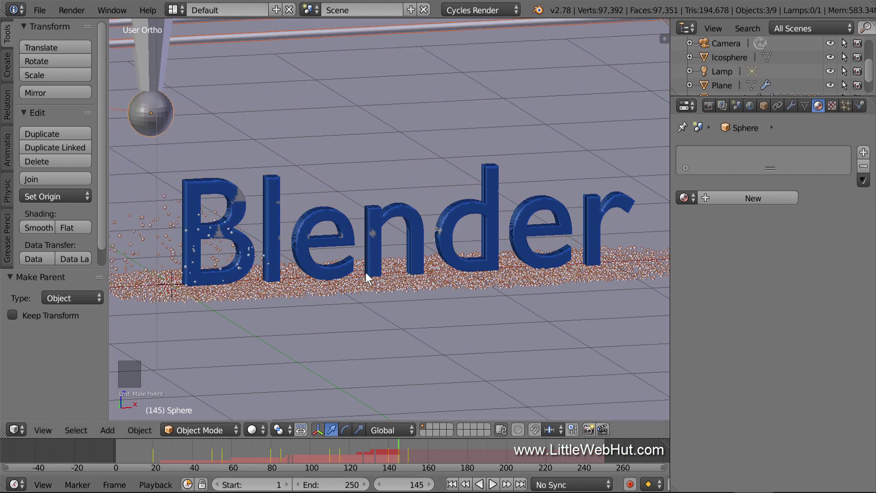
# Switch to the camera view and enable Lock Camera to View.
pyautogui.press('KP_0')
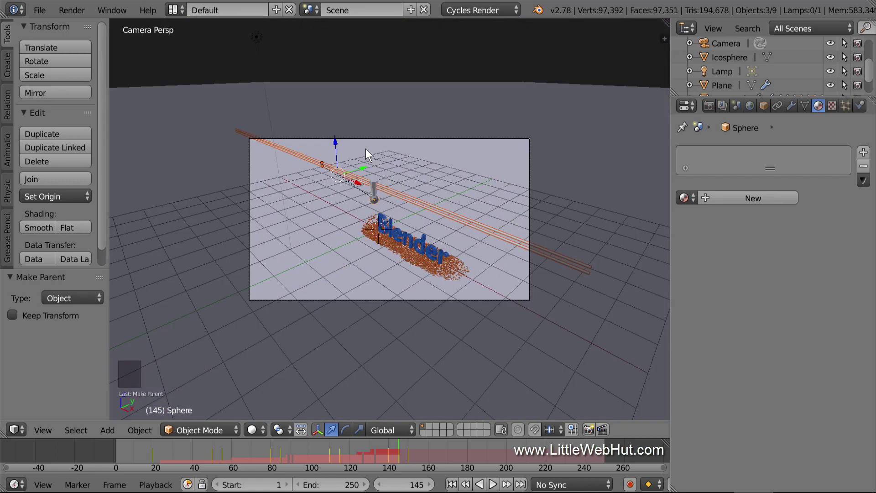
pyautogui.scroll(3, 365, 149)
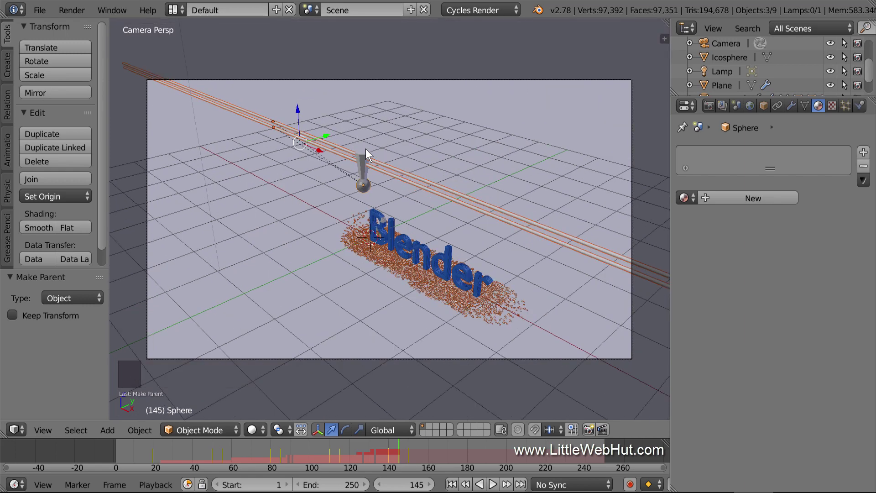
pyautogui.press('n')
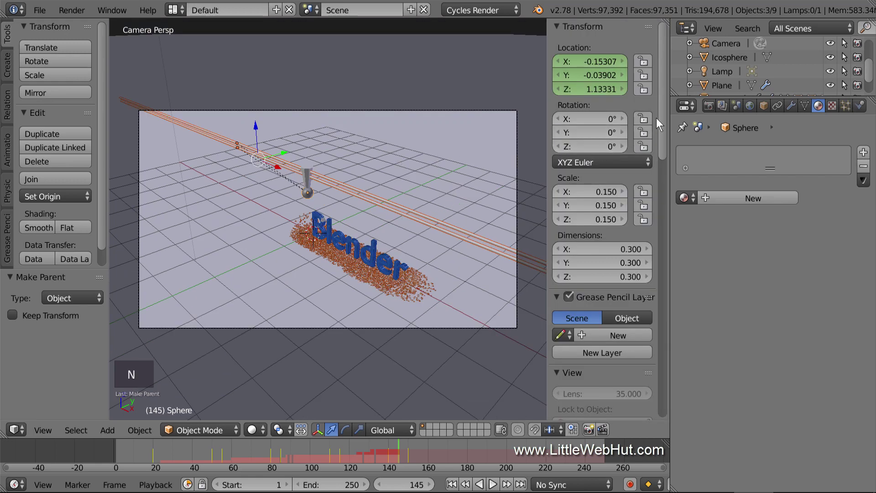
pyautogui.moveTo(661, 112); pyautogui.dragTo(666, 154)
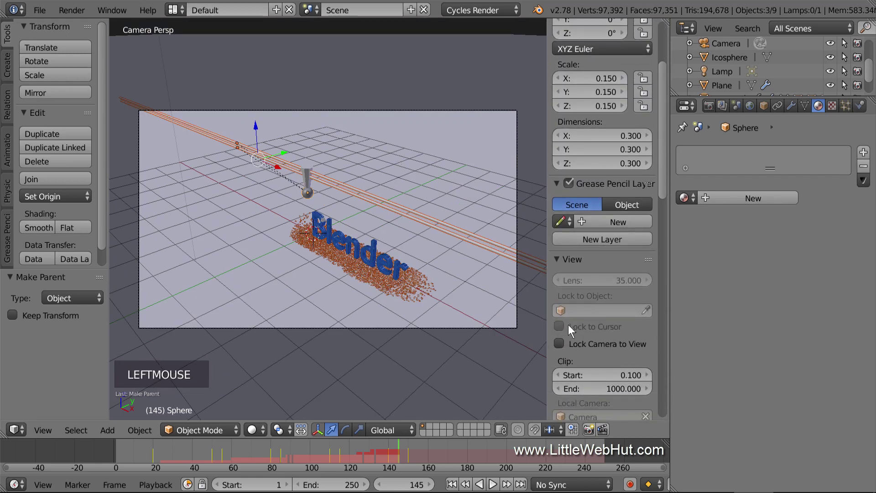
pyautogui.click(560, 344)
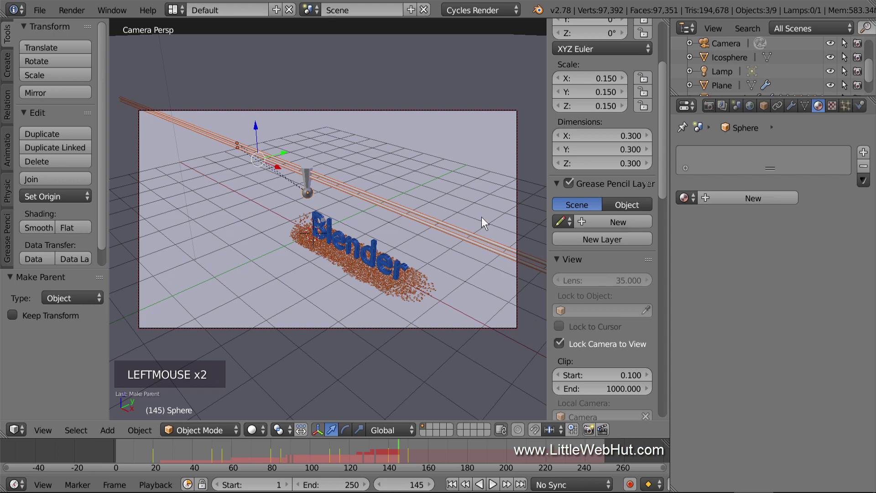
pyautogui.press('n')
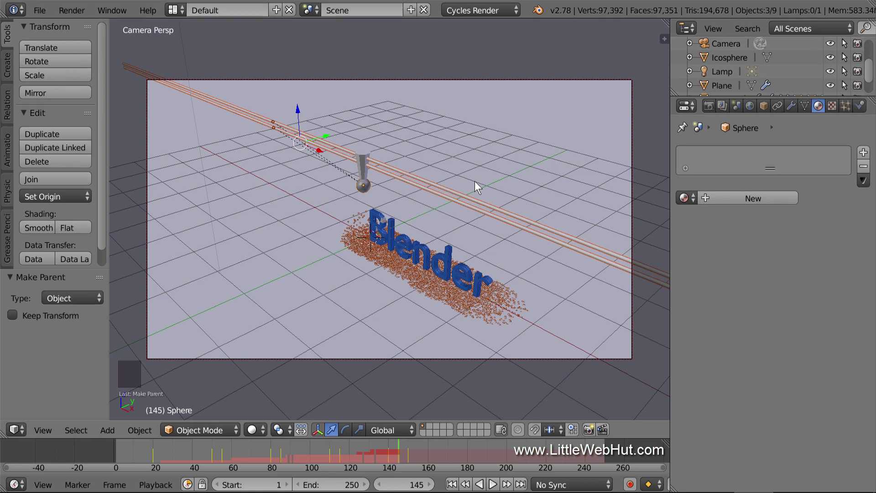
# Go to frame 150, and move the camera closer and lower so the whole Blender text is centered in the camera frame.
pyautogui.click(416, 484)
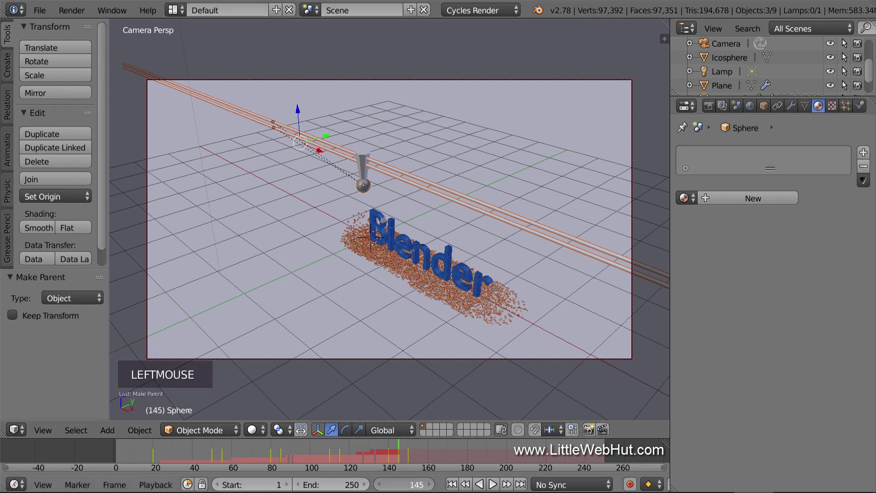
pyautogui.write('150')
pyautogui.press('Return')
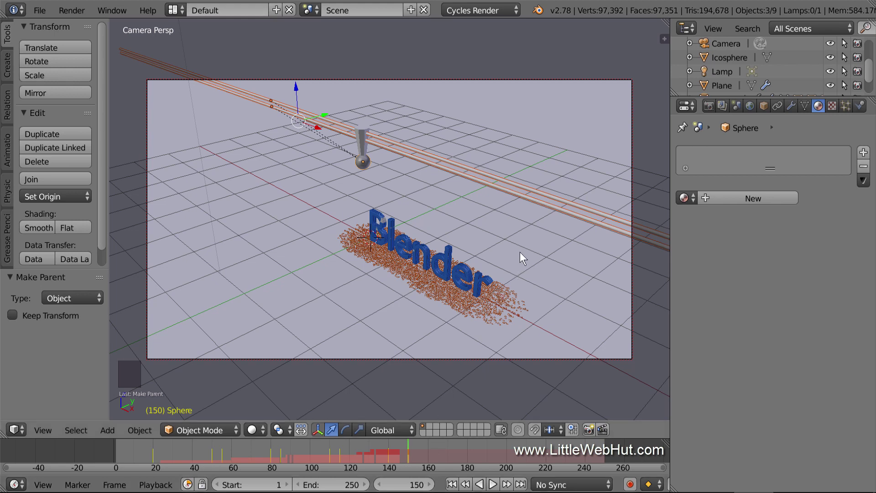
pyautogui.scroll(4, 521, 250)
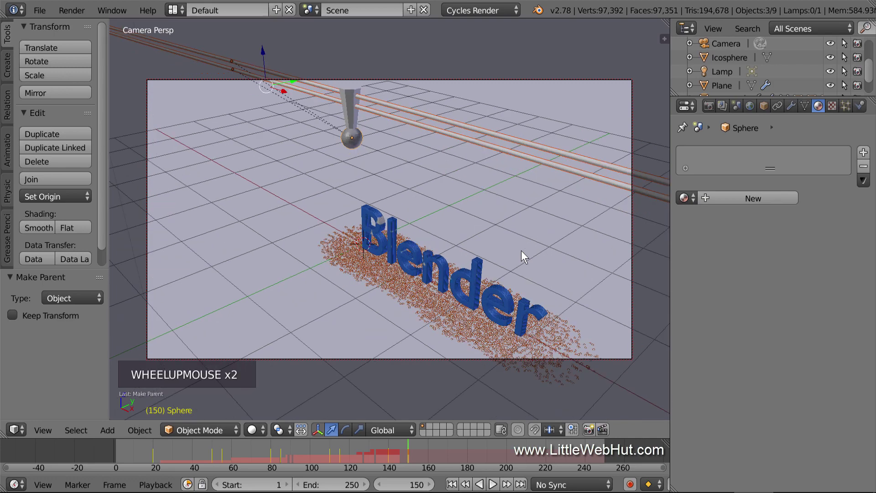
pyautogui.scroll(1, 521, 251)
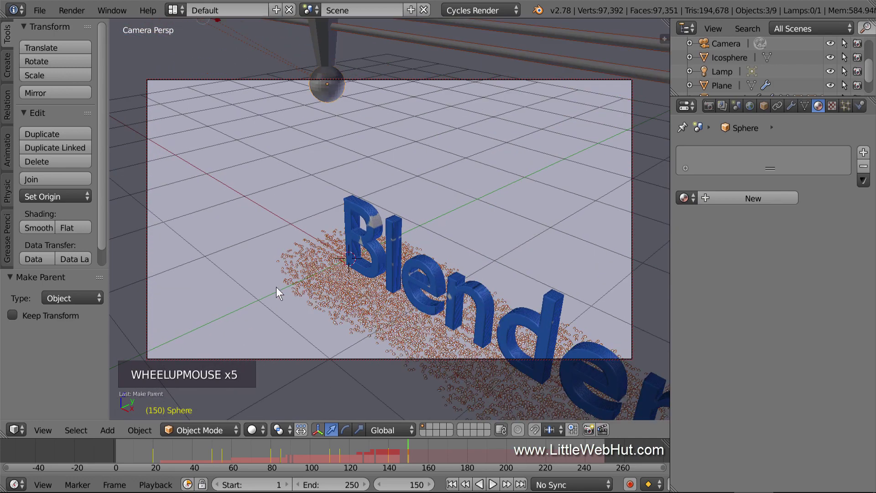
pyautogui.moveTo(261, 289); pyautogui.dragTo(350, 274, button='middle')
pyautogui.keyDown('shift'); pyautogui.moveTo(426, 296); pyautogui.dragTo(390, 240, button='middle'); pyautogui.keyUp('shift')
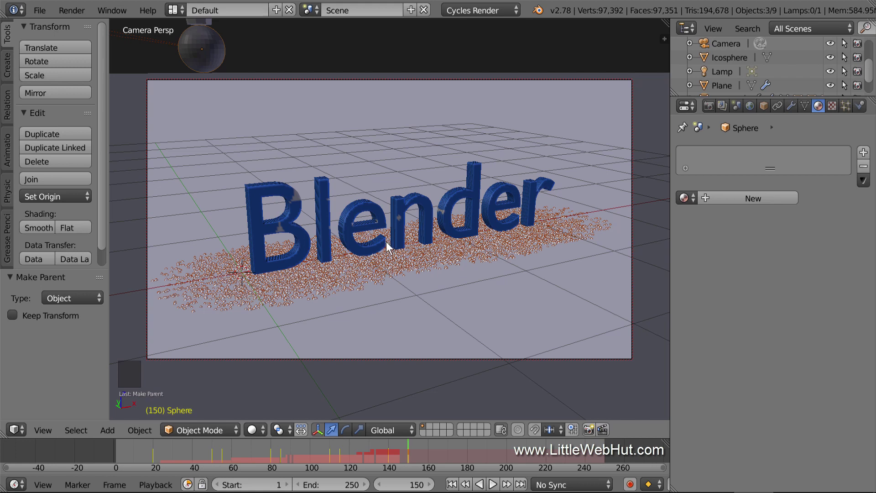
# Set the animation's end frame to 170.
pyautogui.click(345, 485)
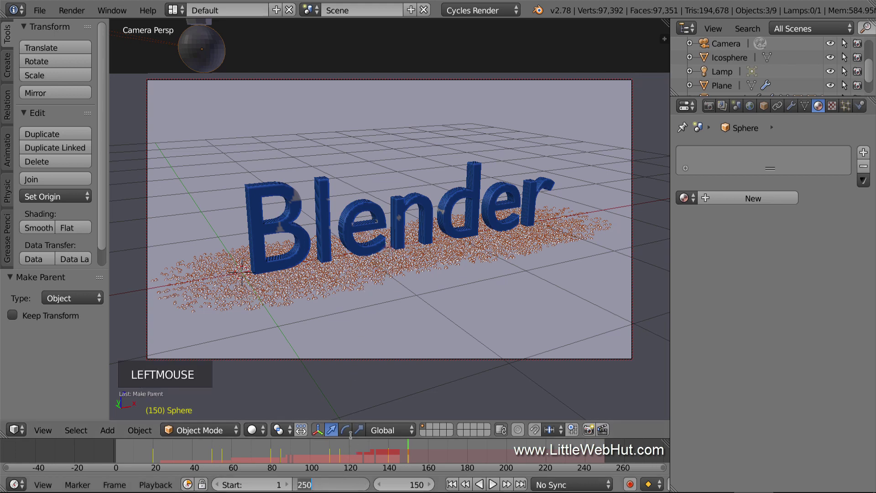
pyautogui.write('170')
pyautogui.press('Return')
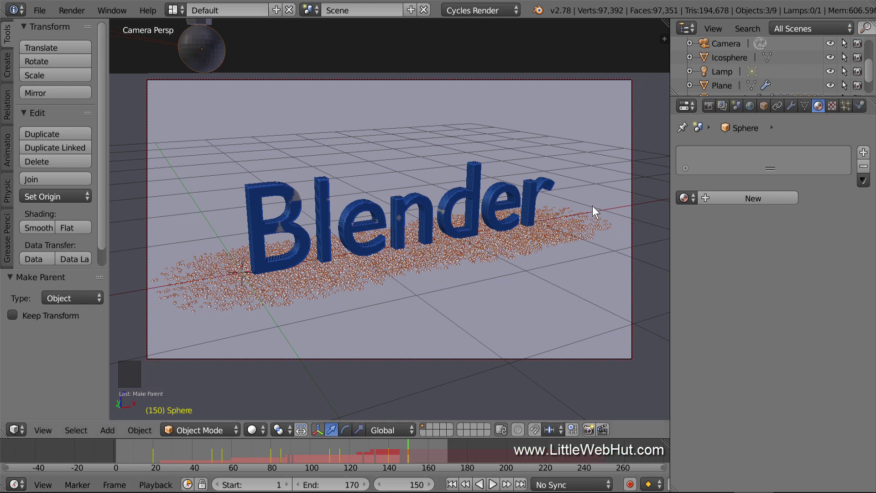
# Set the render samples to 50 in the scene's sampling settings.
pyautogui.click(708, 105)
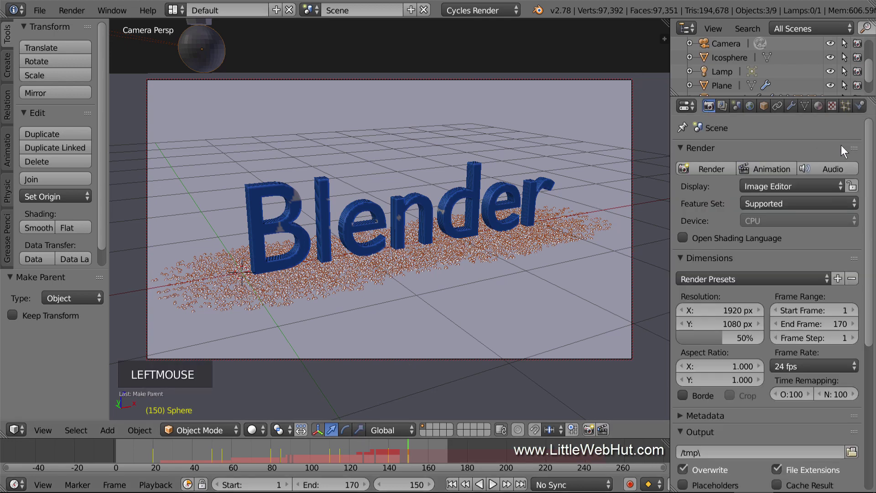
pyautogui.moveTo(869, 140); pyautogui.dragTo(865, 285)
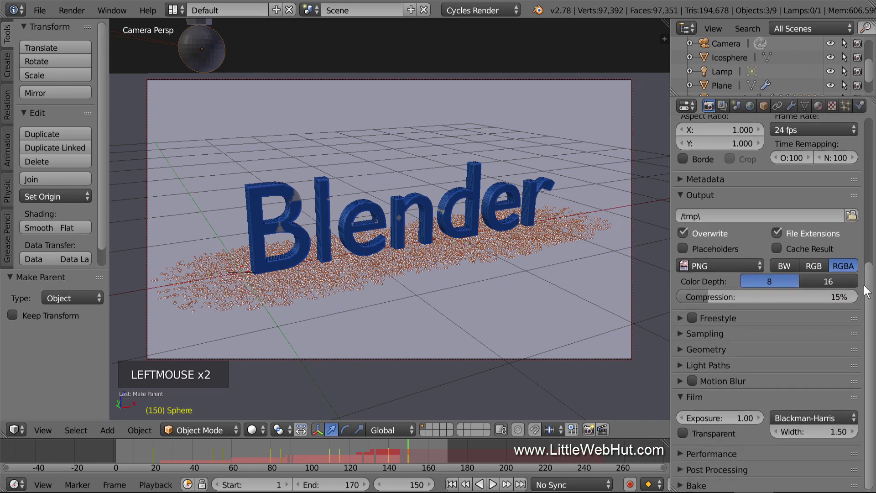
pyautogui.click(687, 333)
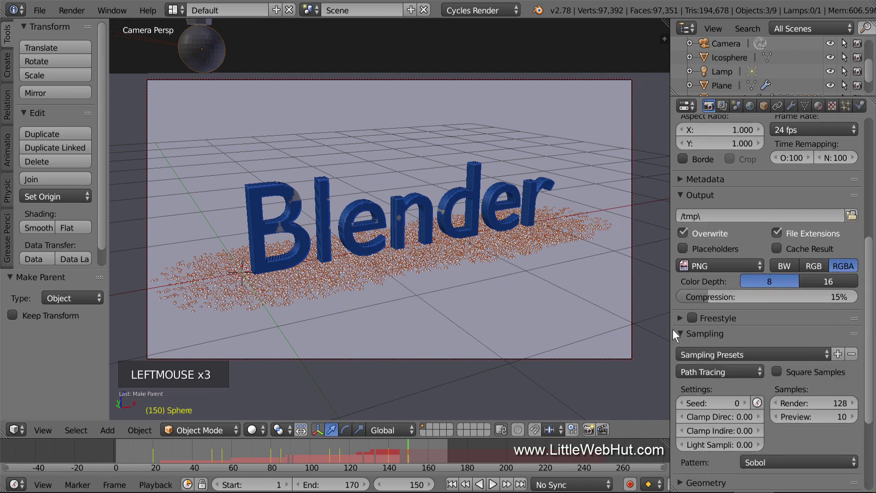
pyautogui.click(813, 403)
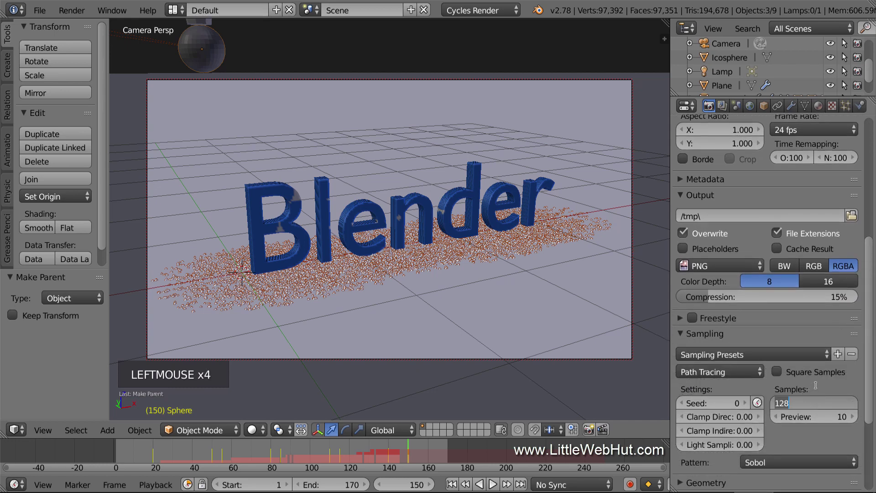
pyautogui.write('50')
pyautogui.press('Return')
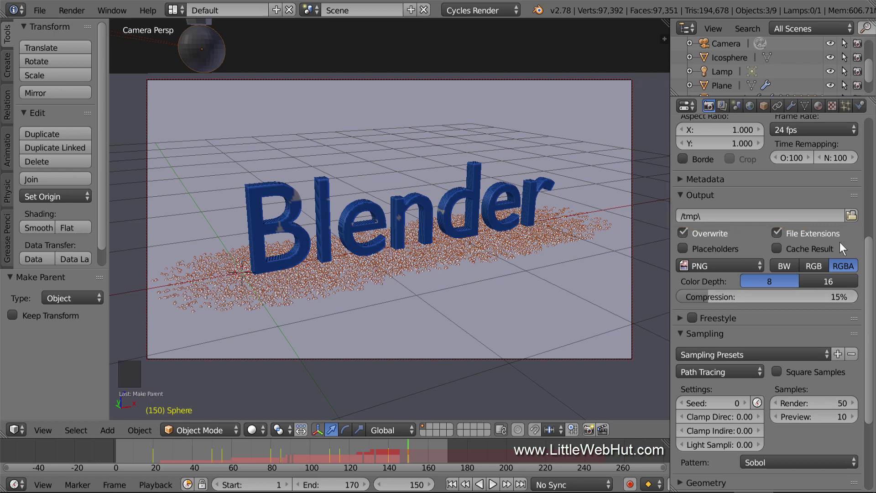
# Set the render output folder to C:\demo\ and the output file format to Ogg Theora.
pyautogui.click(850, 215)
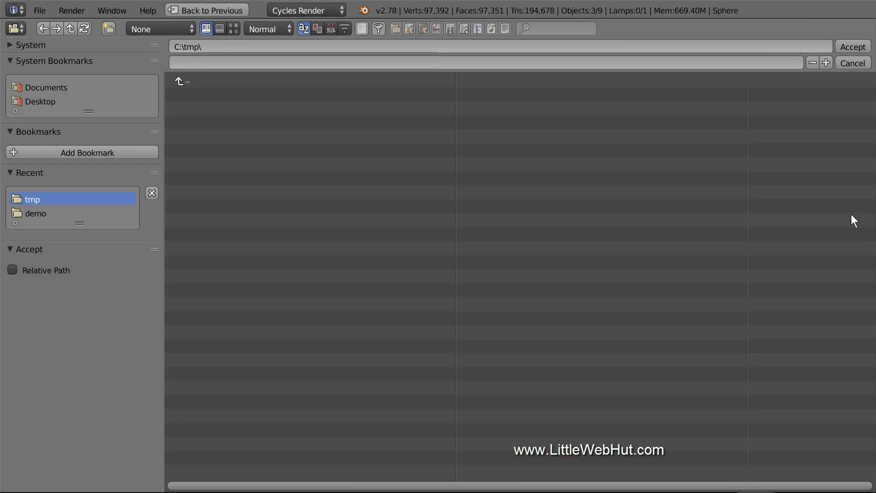
pyautogui.click(180, 80)
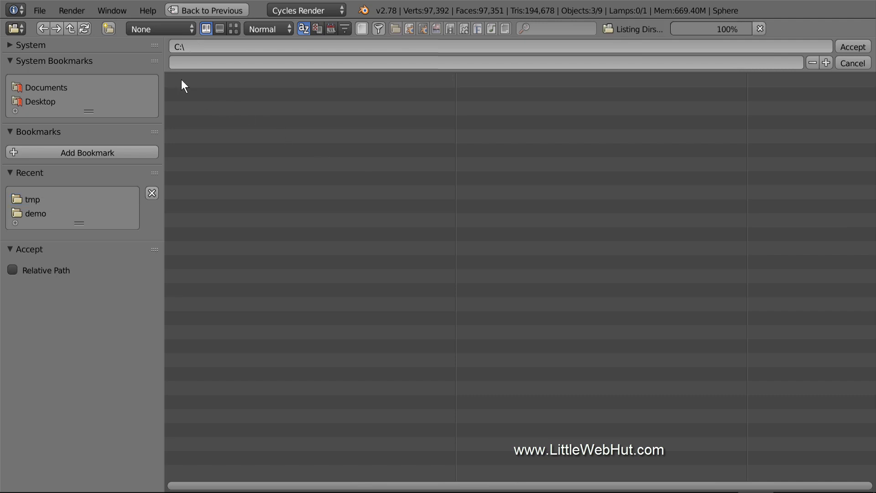
pyautogui.click(222, 94)
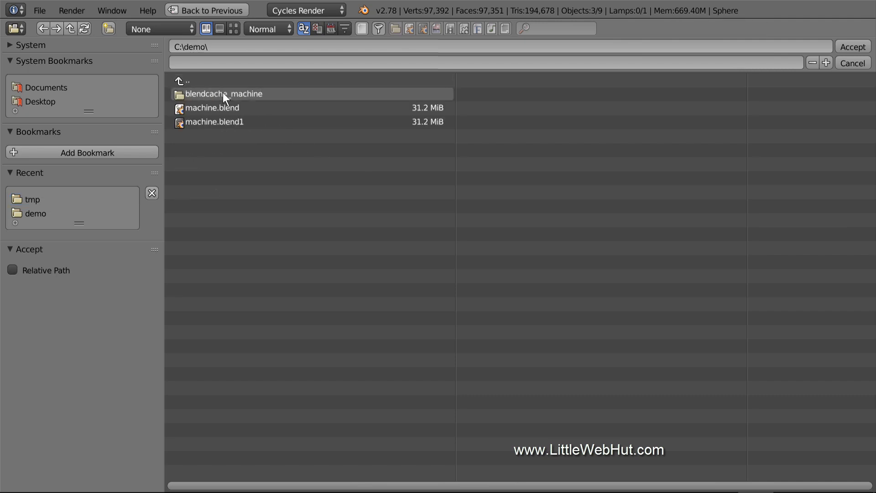
pyautogui.click(852, 47)
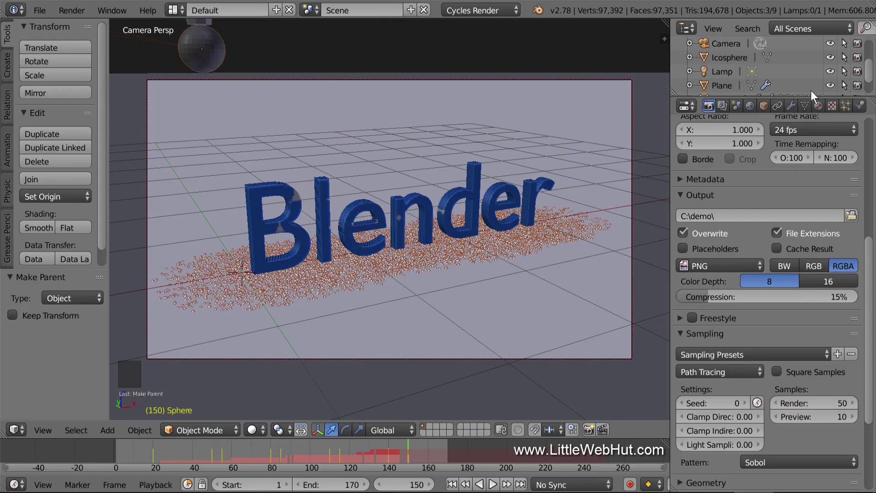
pyautogui.click(757, 266)
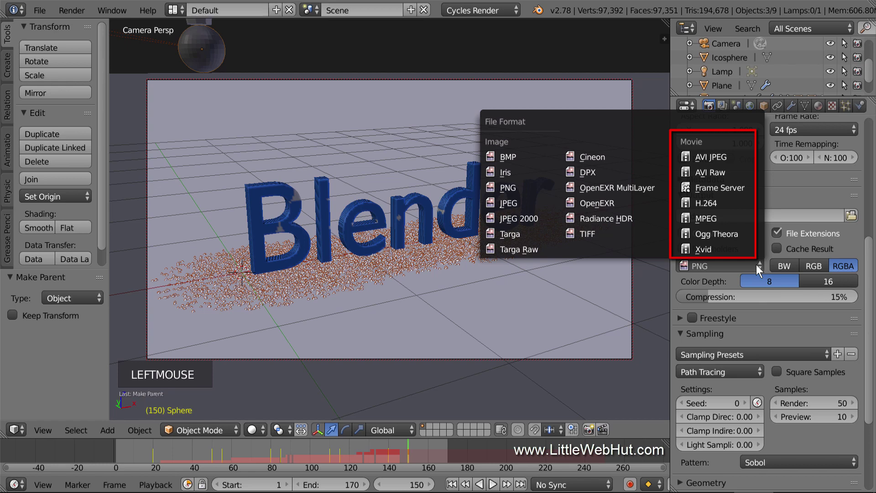
pyautogui.click(751, 233)
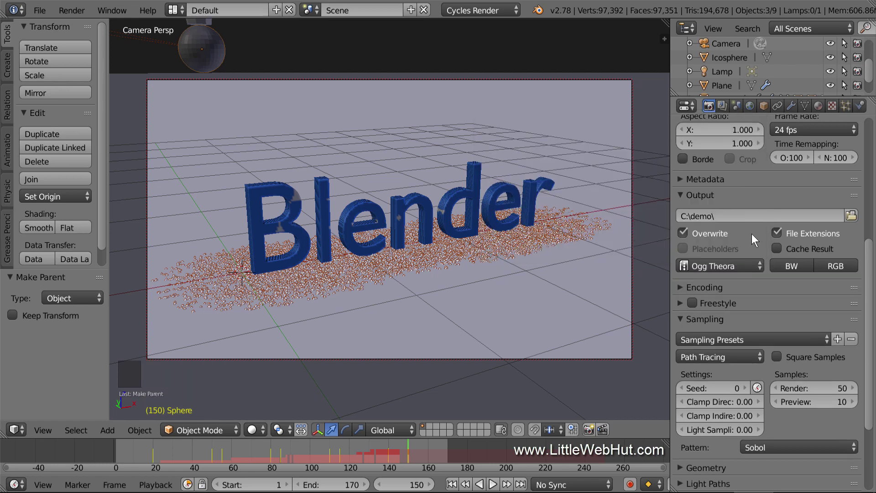
# Set the render resolution to 1280 by 720 px at a 100% scale.
pyautogui.moveTo(868, 274); pyautogui.dragTo(867, 145)
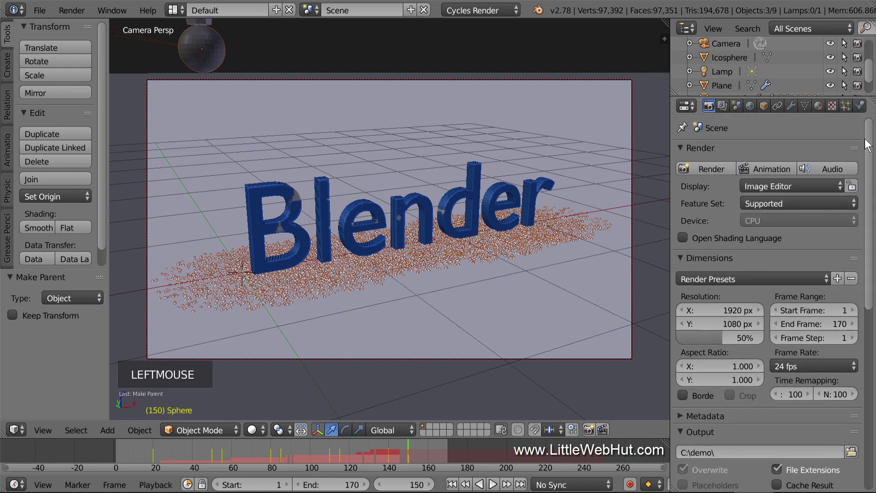
pyautogui.click(724, 308)
pyautogui.write('1')
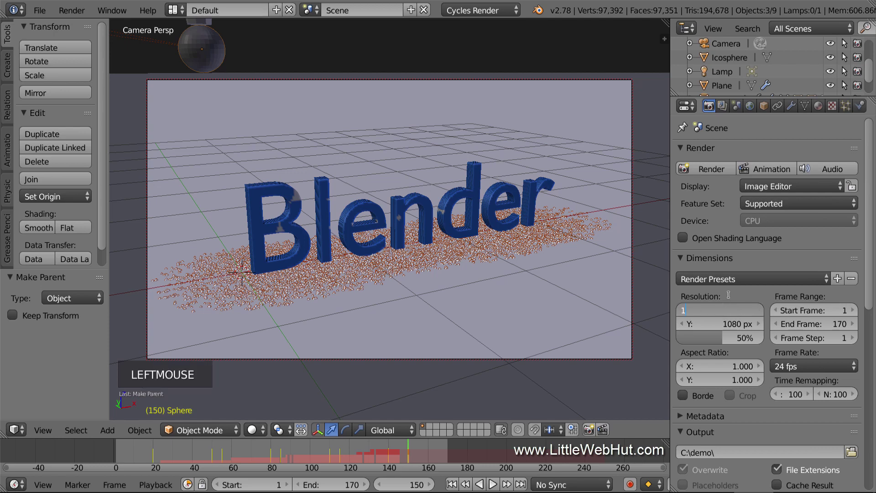
pyautogui.write('280')
pyautogui.press('Return')
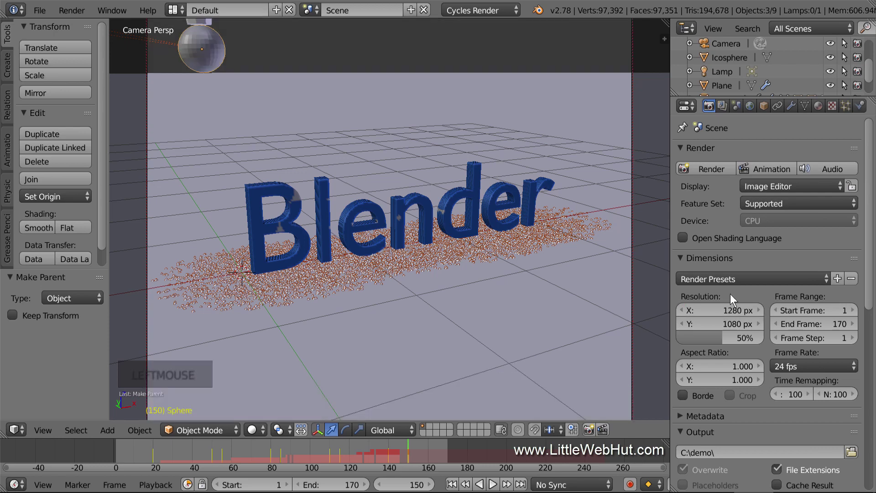
pyautogui.click(729, 324)
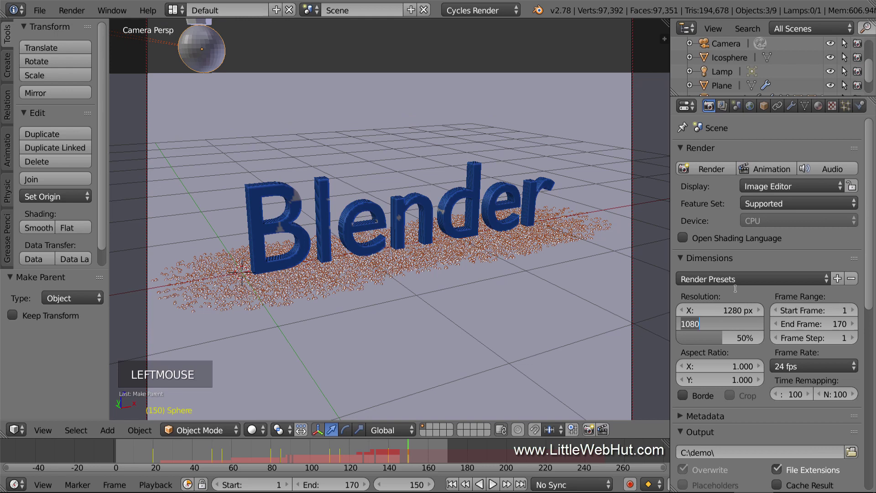
pyautogui.write('720')
pyautogui.press('Return')
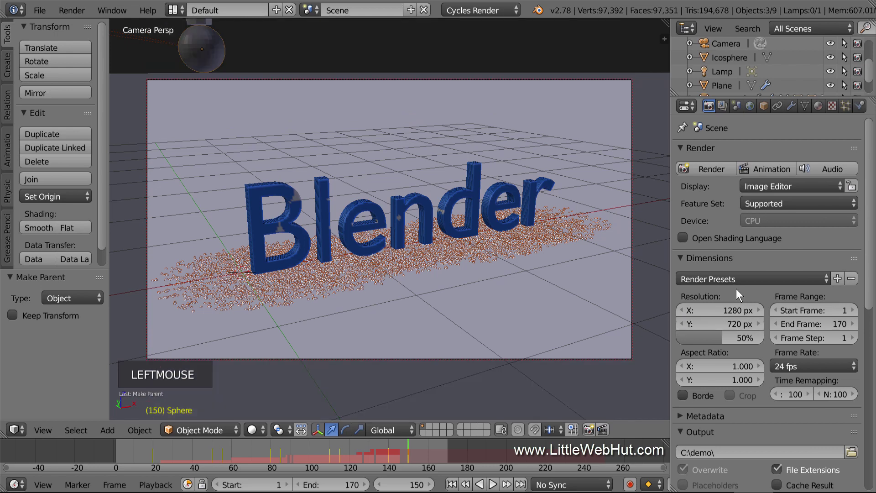
pyautogui.moveTo(724, 336); pyautogui.dragTo(759, 342)
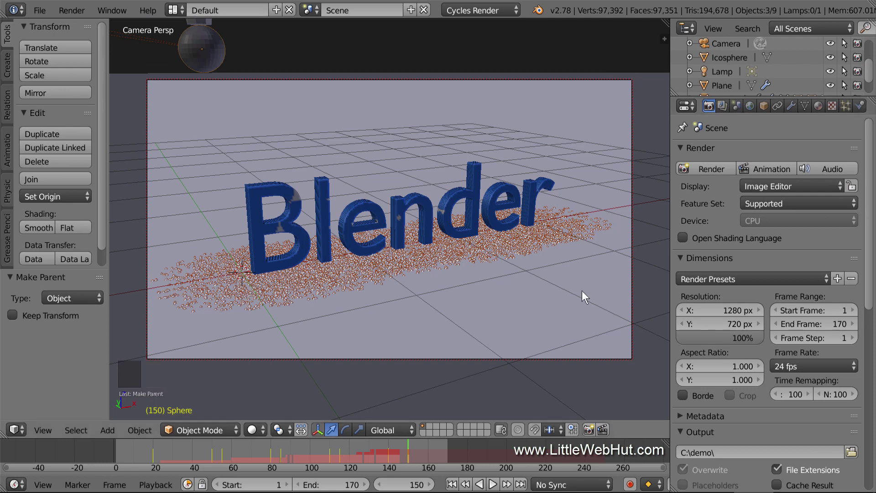
# Save the blend file and render the full animation.
pyautogui.click(40, 11)
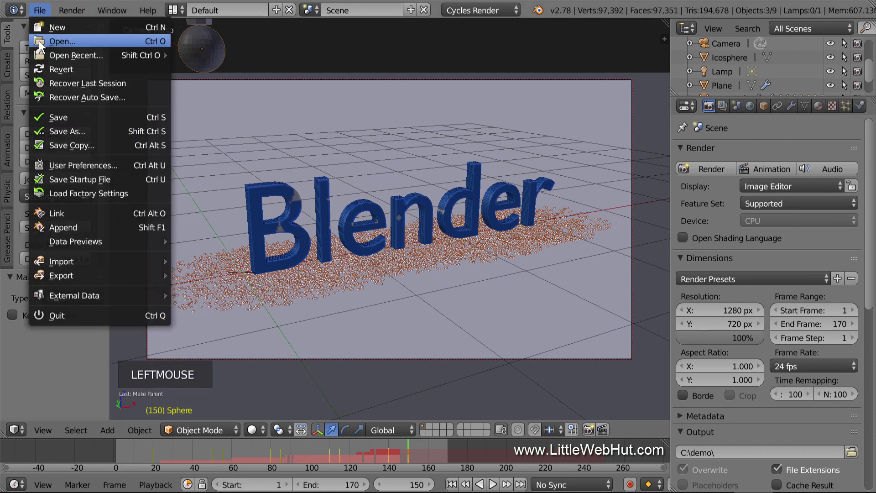
pyautogui.click(87, 115)
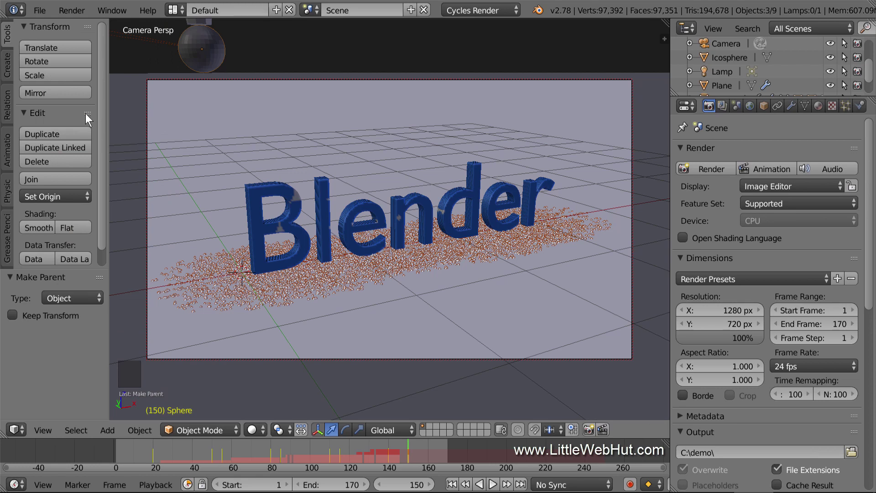
pyautogui.click(771, 169)
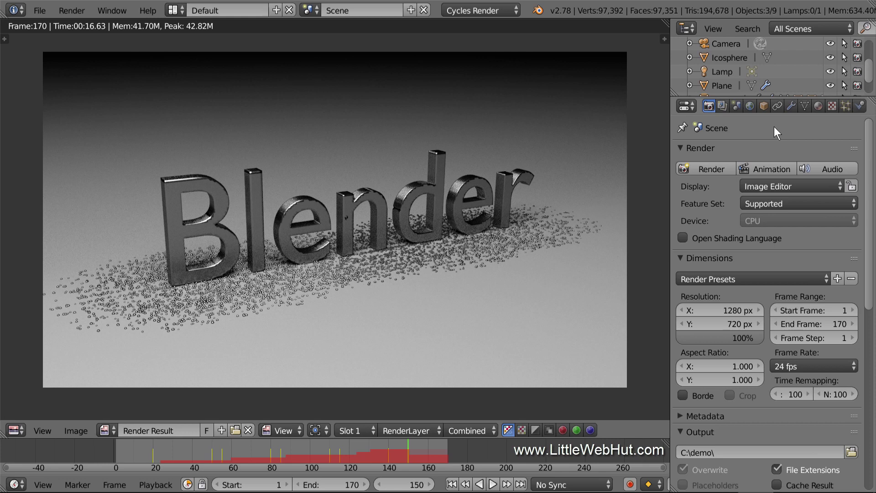
# Switch the render result area back to the 3D View and play the rendered animation.
pyautogui.click(17, 431)
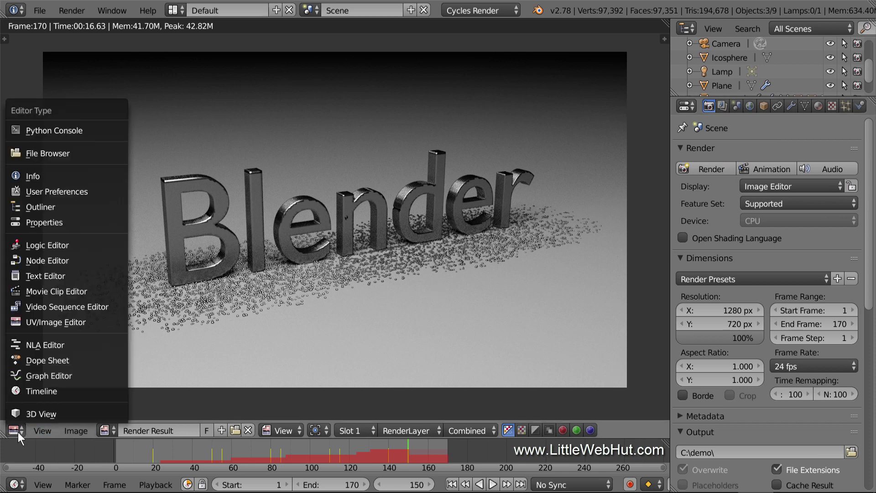
pyautogui.click(69, 413)
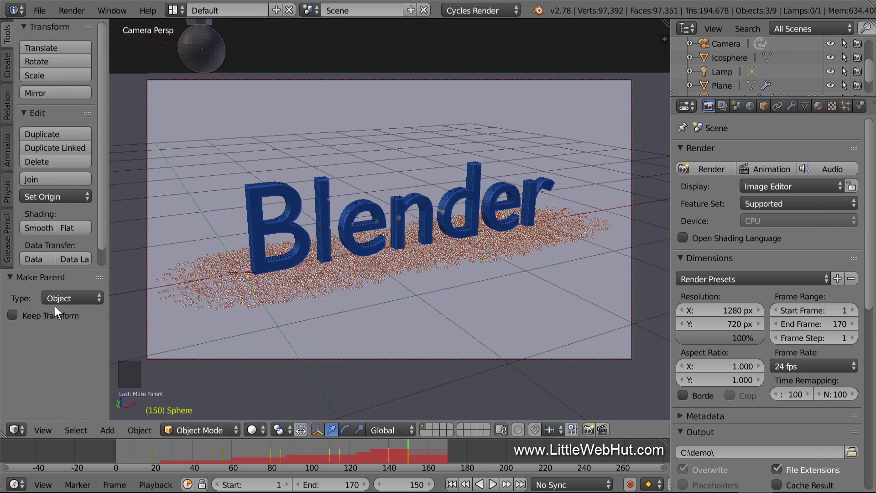
pyautogui.click(82, 10)
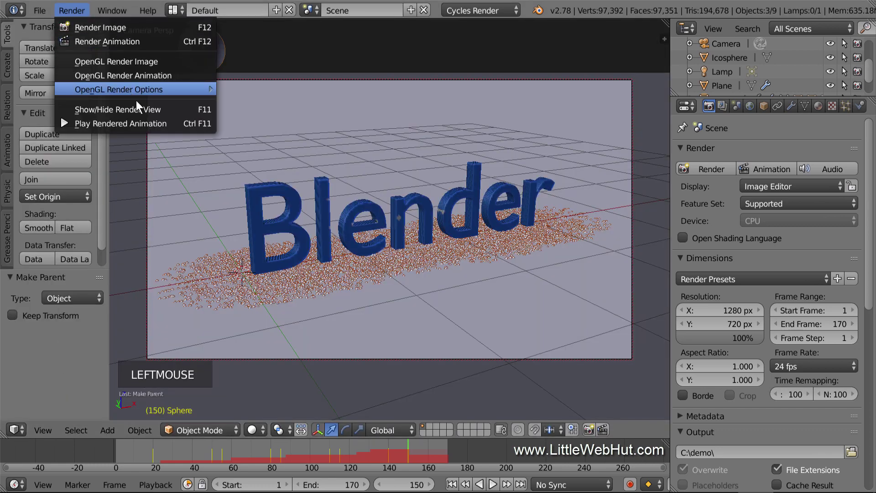
pyautogui.click(172, 123)
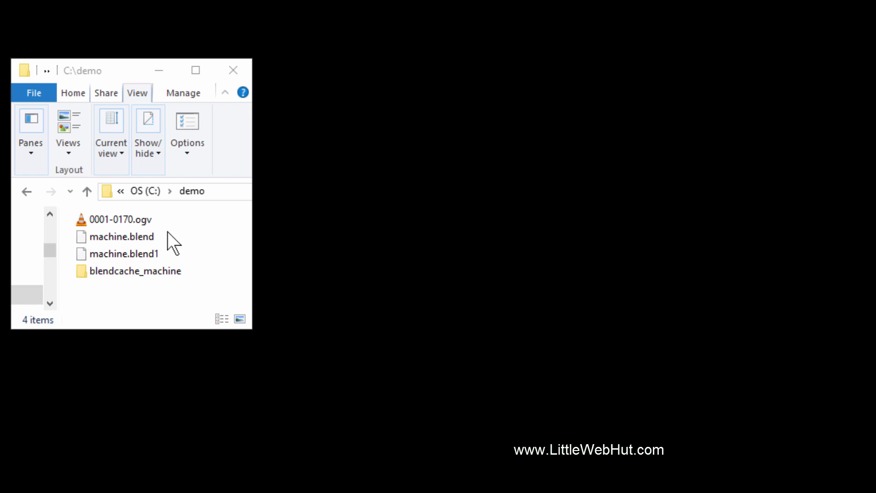
# Switch to the C:\demo folder in File Explorer and open the rendered video 0001-0170.ogv for playback.
pyautogui.click(81, 221)
pyautogui.doubleClick(82, 220)
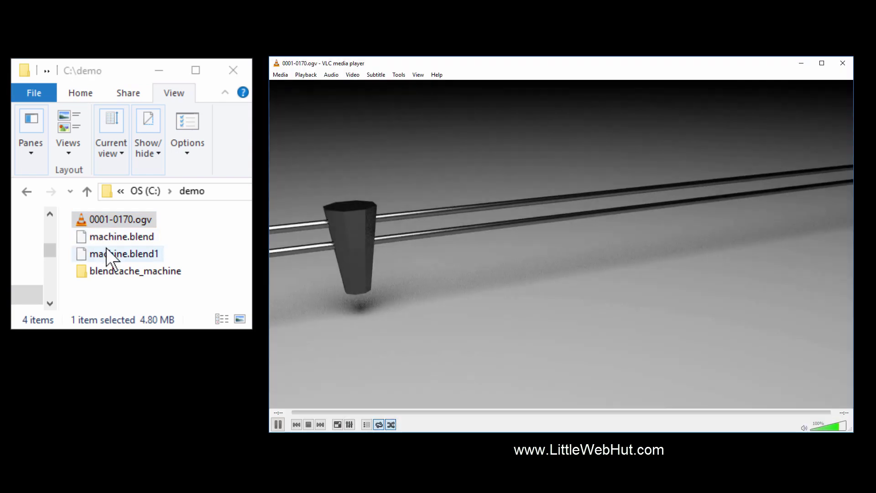